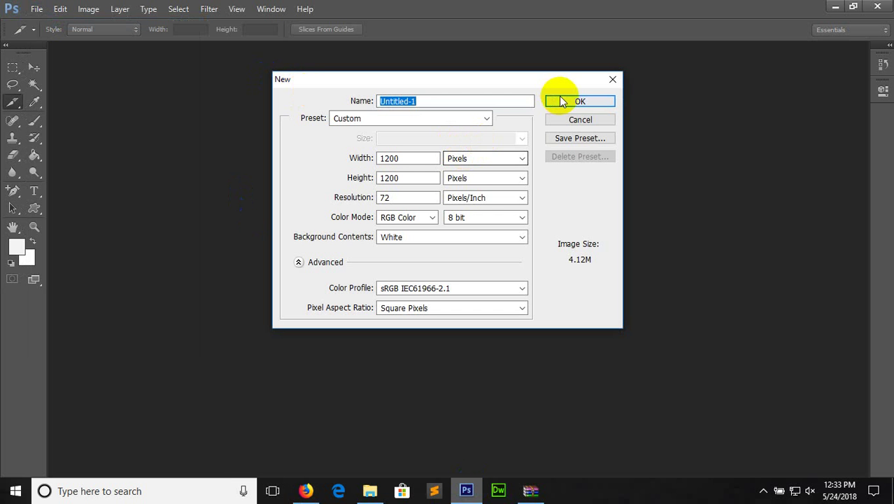
Create the 1200×1200 px document and set the foreground colour to black
click(566, 100)
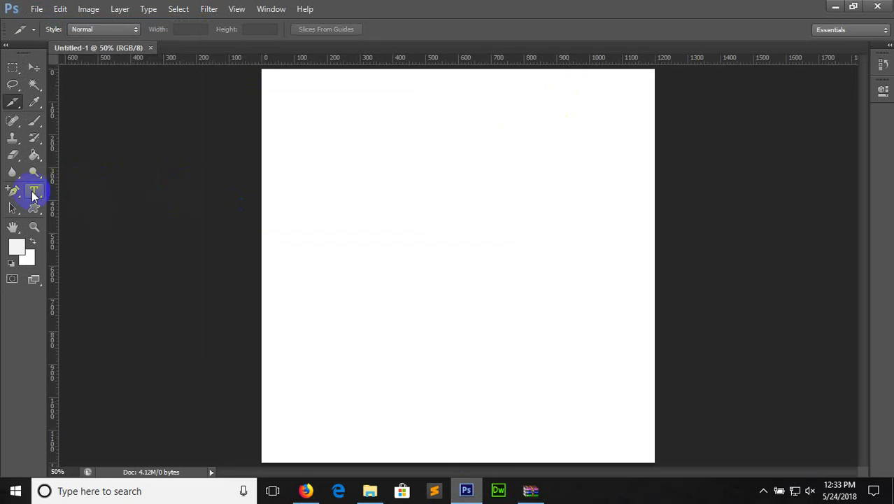
click(34, 191)
click(17, 248)
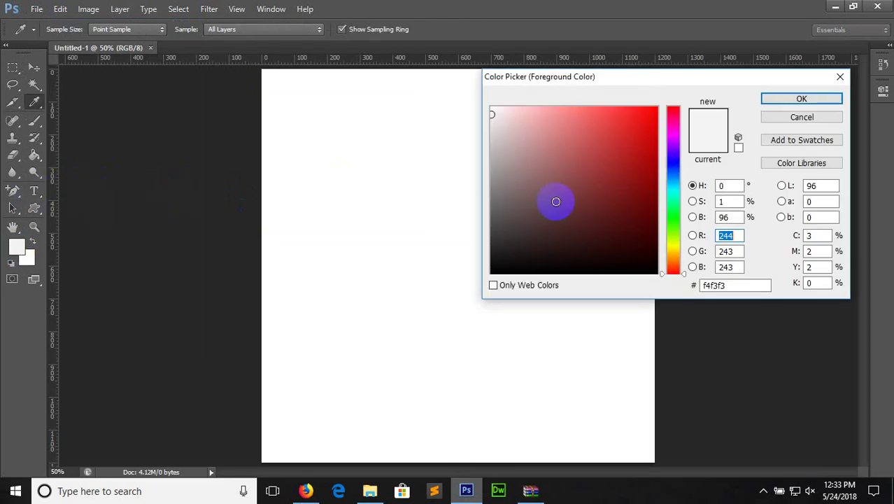
click(545, 259)
click(544, 270)
click(794, 103)
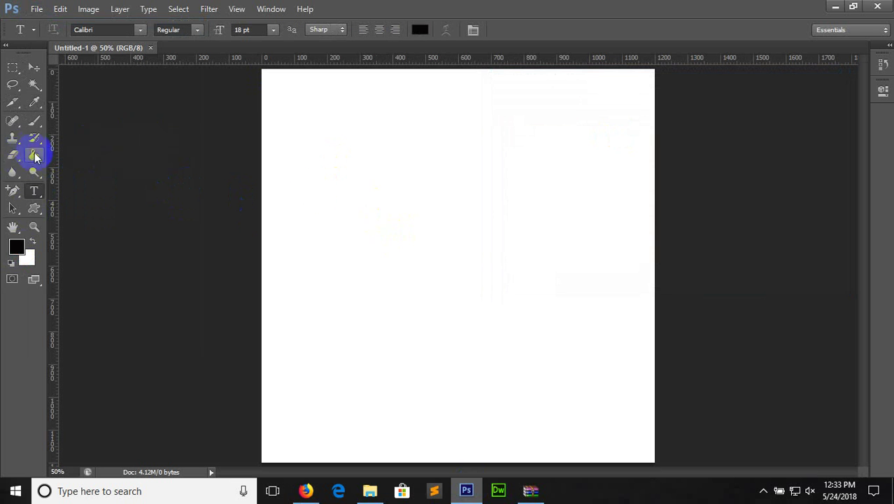
Fill the canvas with black using the Paint Bucket and add an empty Layer 1
click(34, 155)
click(385, 142)
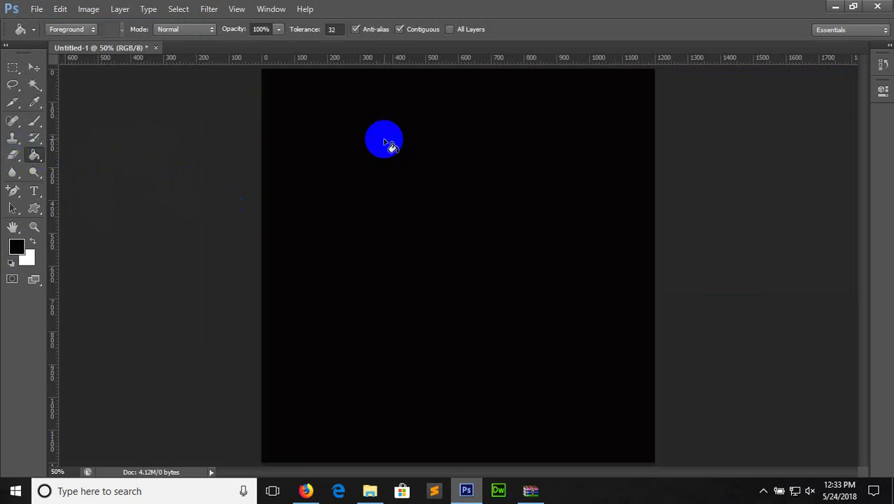
key(F7)
click(495, 425)
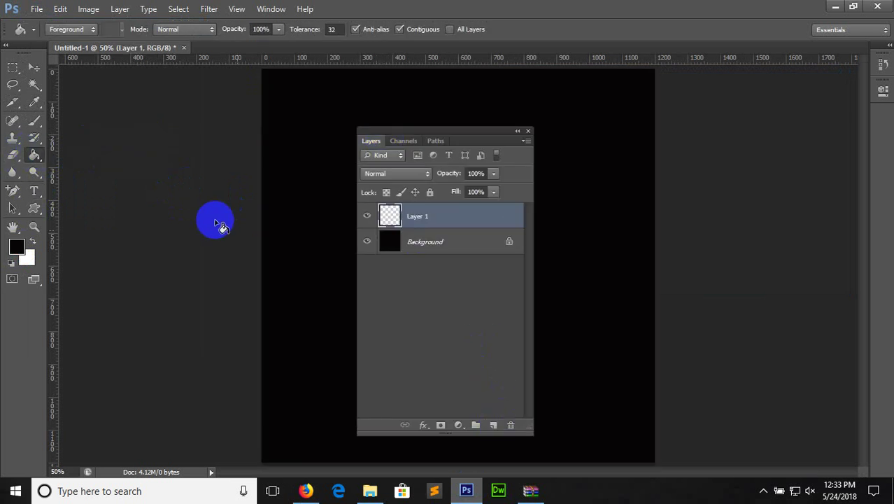
Set the text colour to white and start the name text on the canvas
click(35, 191)
click(424, 29)
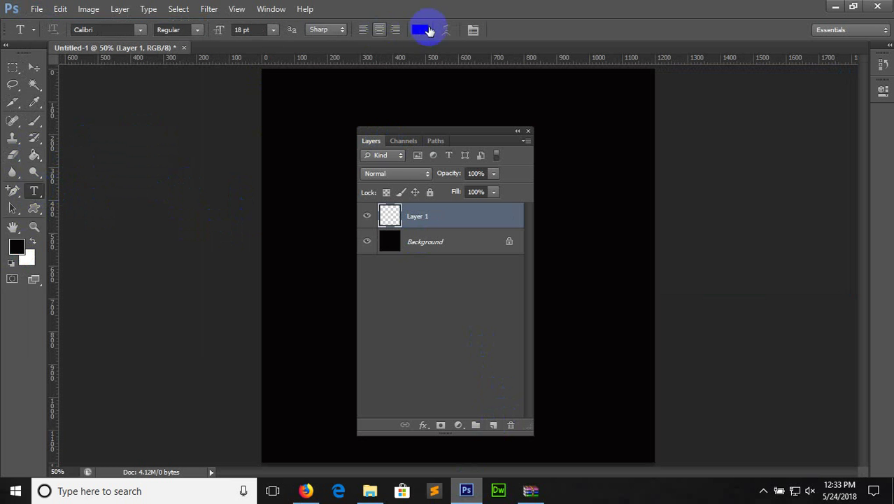
drag(613, 208, 509, 76)
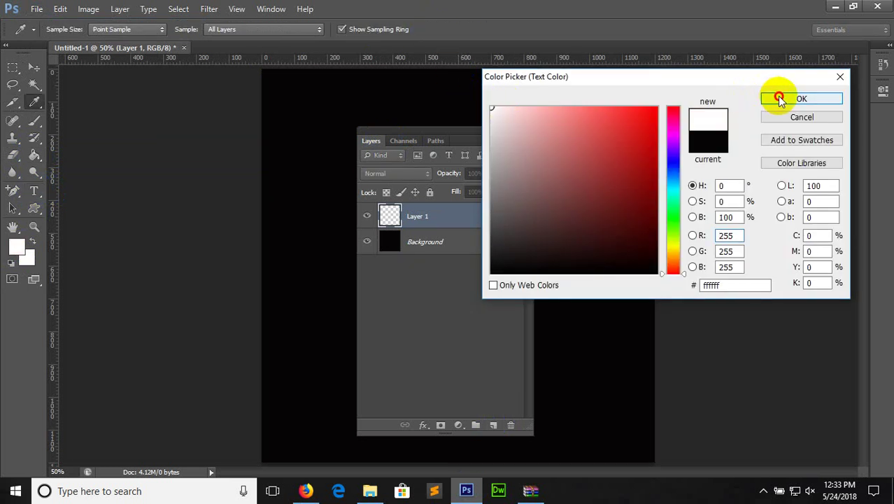
click(801, 98)
drag(477, 135, 753, 173)
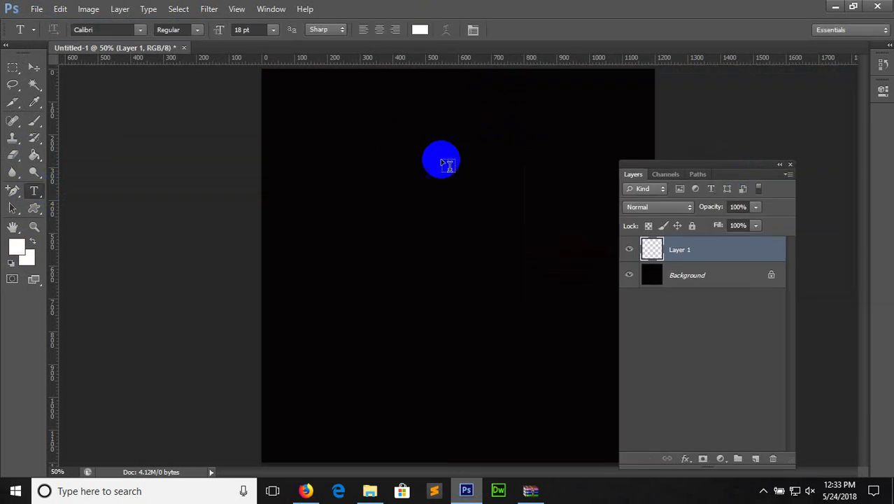
click(337, 202)
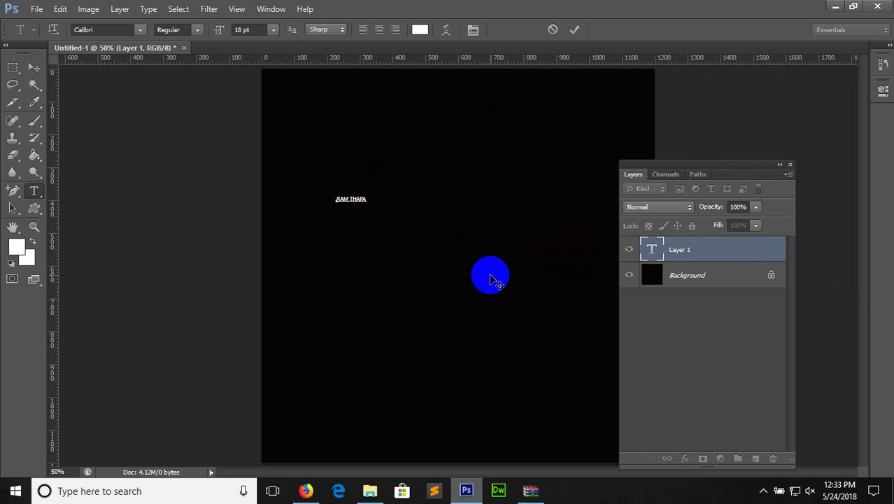
Make the name text 72 pt Bold
click(273, 29)
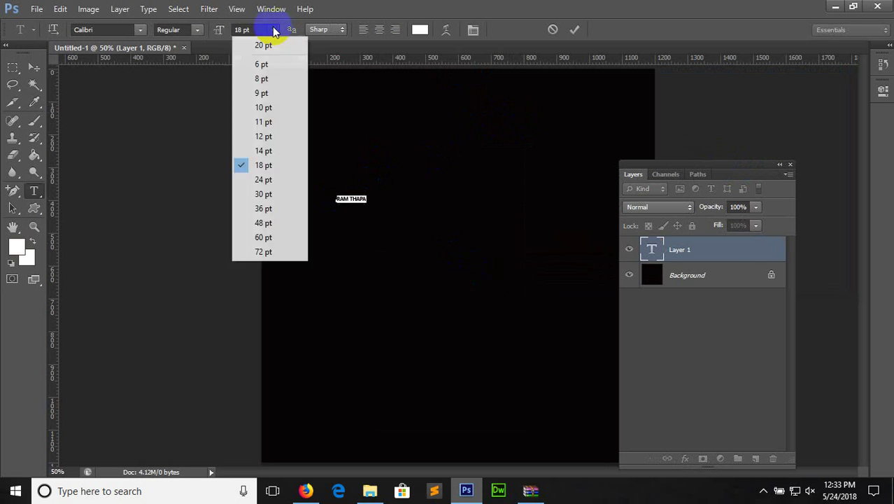
click(277, 254)
click(196, 30)
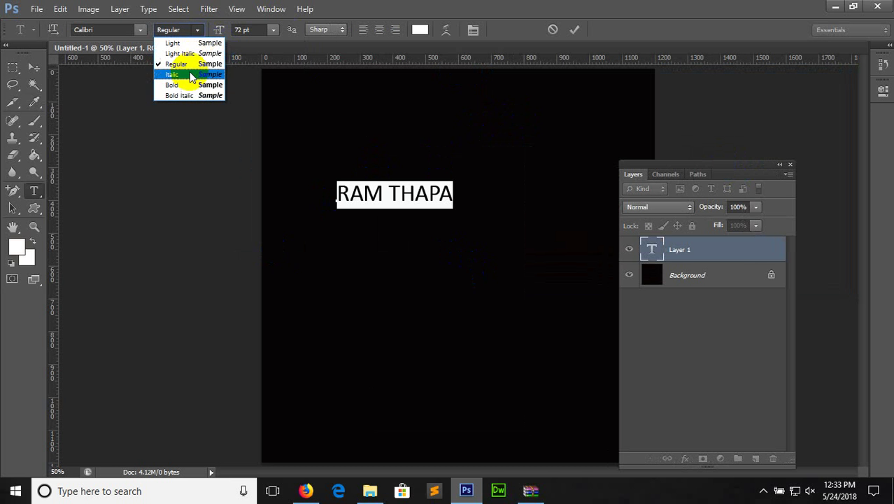
click(192, 84)
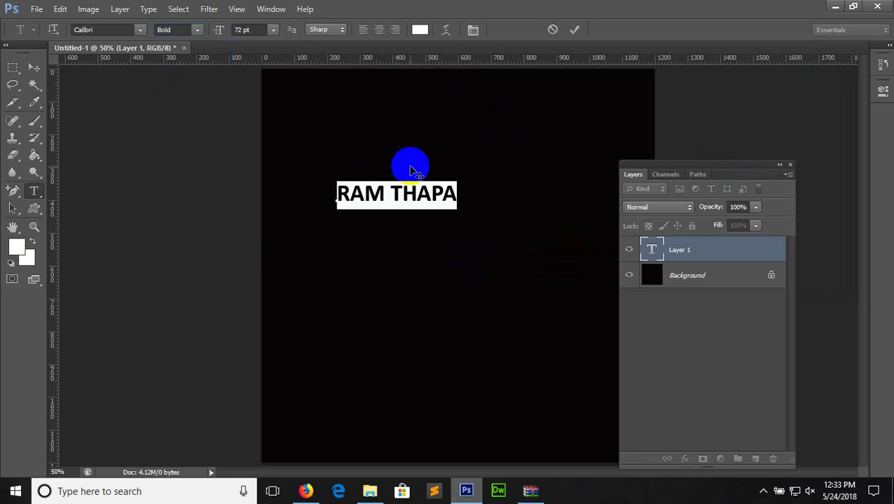
click(392, 196)
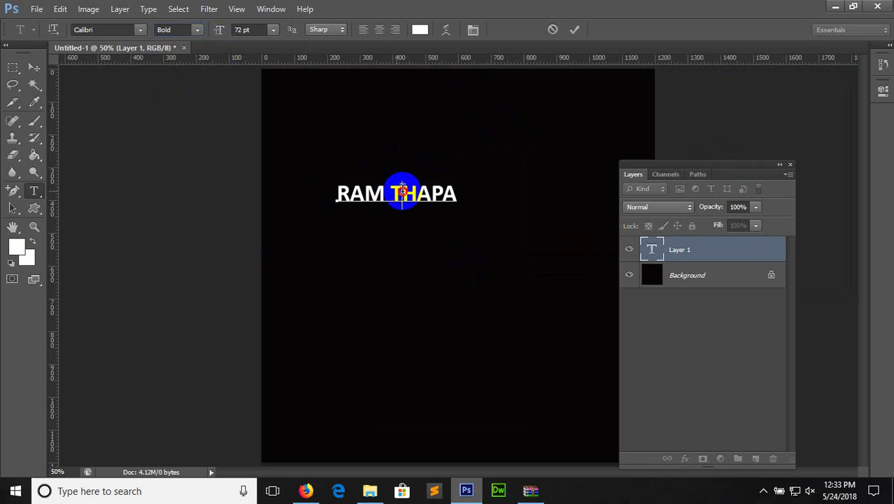
Recolour the letter T red, commit the text, and move the heading toward the top
drag(401, 192, 390, 185)
click(397, 188)
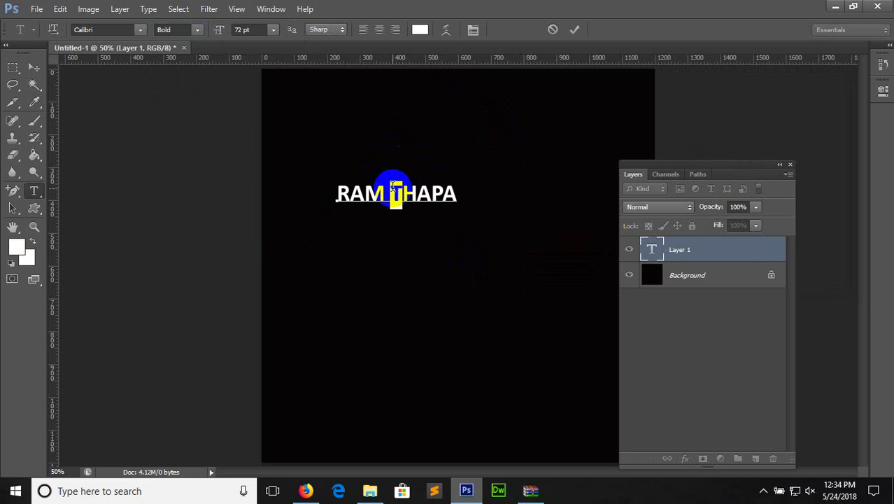
click(421, 29)
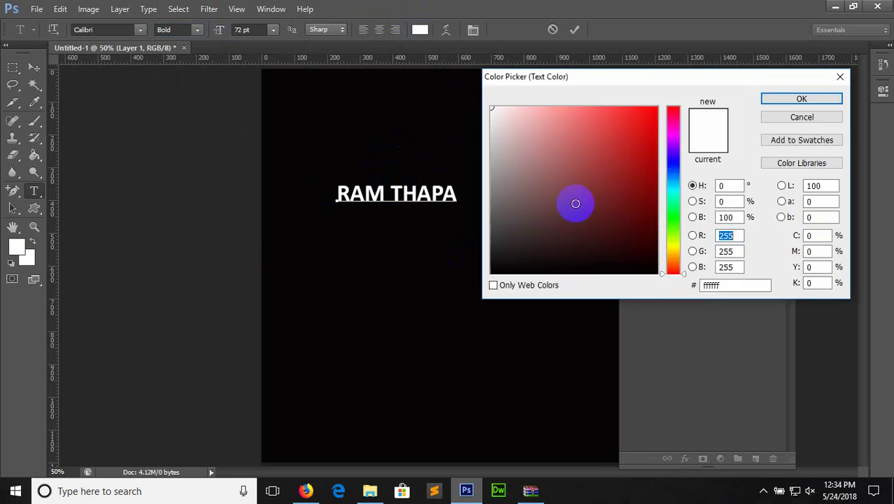
drag(575, 202, 649, 115)
click(800, 98)
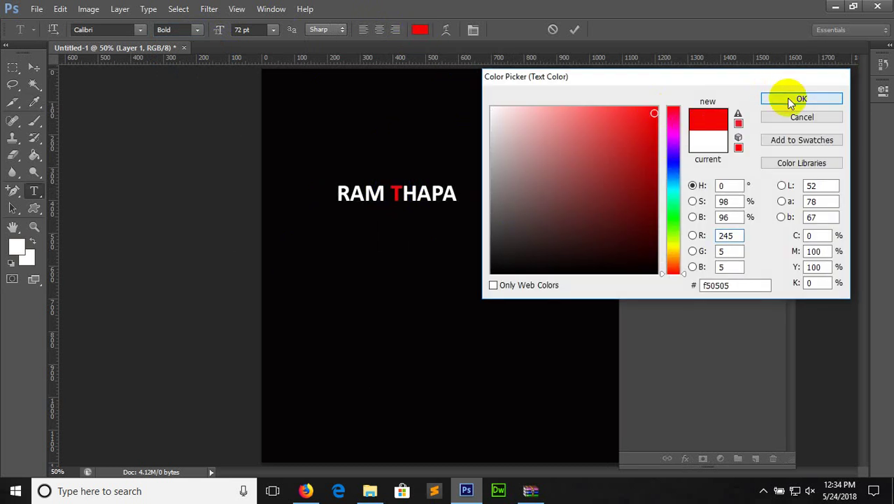
click(34, 67)
drag(376, 172, 434, 171)
key(ctrl+plus)
key(ctrl+plus)
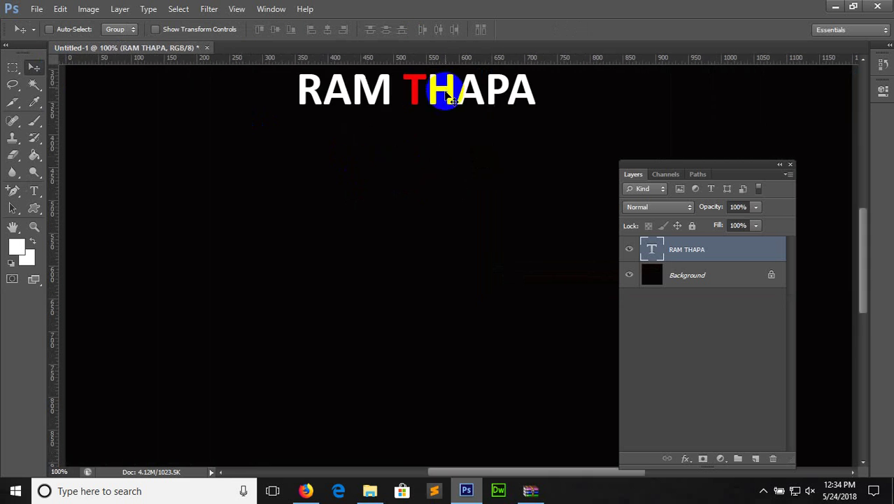
Lower the heading, duplicate it with Ctrl+J, and nudge the copy down
drag(435, 93, 441, 177)
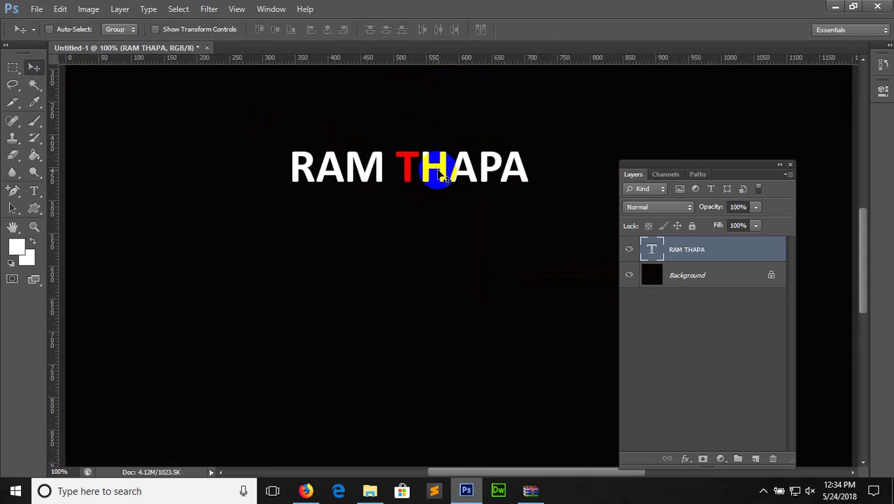
key(ctrl+j)
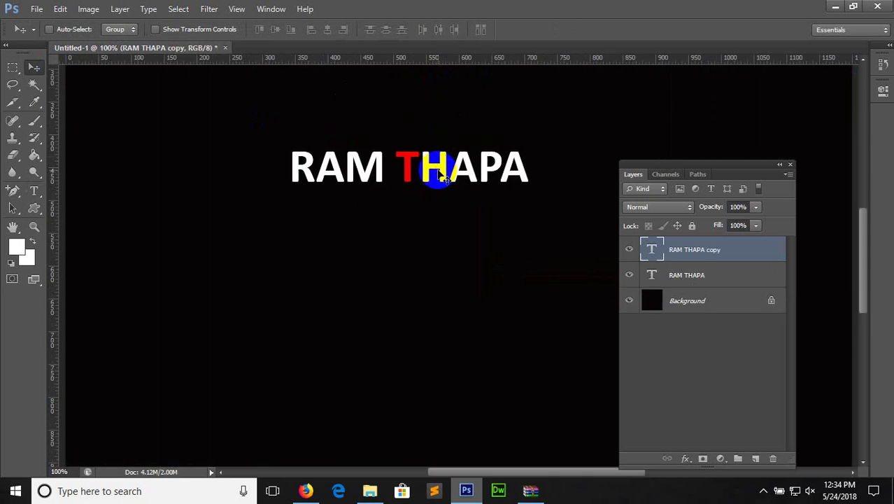
key(Down)
key(Down)
key(Down)
key(Down)
key(Down)
key(Down)
key(Down)
key(Down)
key(Down)
key(Down)
key(Down)
key(Down)
key(Down)
key(Down)
key(Down)
key(Down)
key(Down)
key(Down)
key(Down)
key(Down)
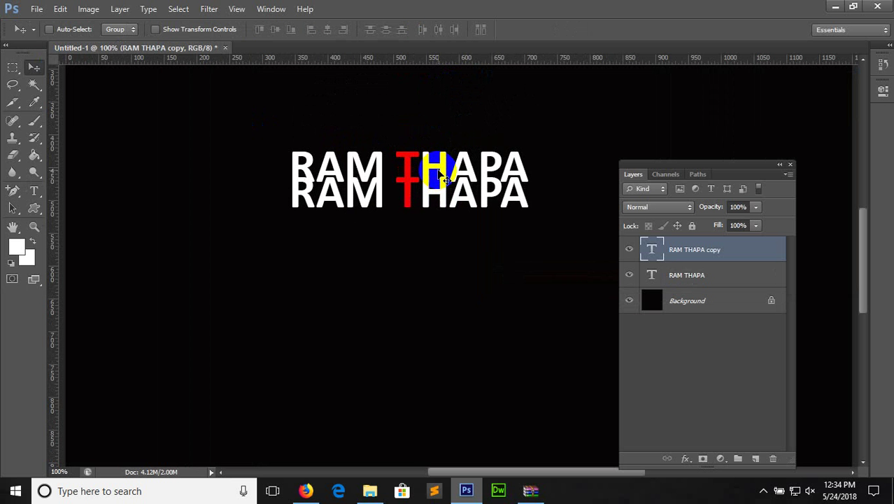
key(Down)
key(Down)
key(Down)
key(Down)
key(Down)
key(Down)
key(Down)
key(Down)
key(Down)
key(Down)
key(Down)
key(Down)
key(Down)
key(Down)
key(Down)
key(Down)
key(Down)
key(Down)
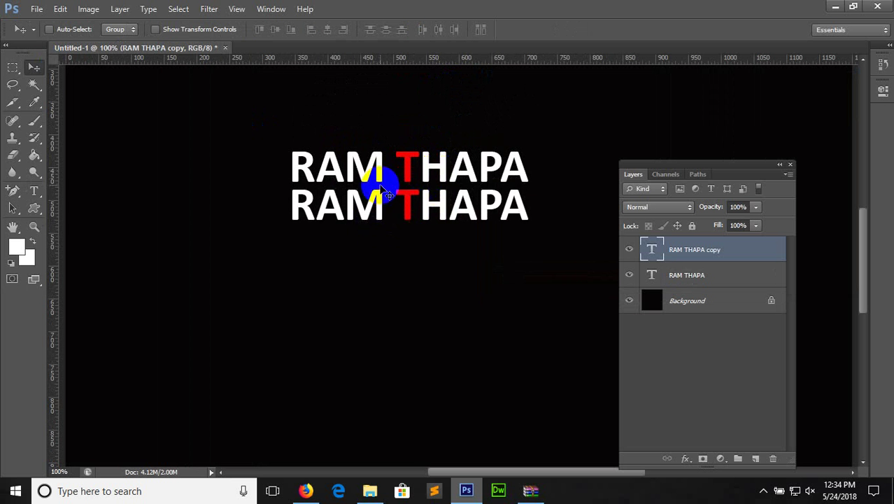
Flip the copy vertically and nudge it up to touch the original
key(ctrl+t)
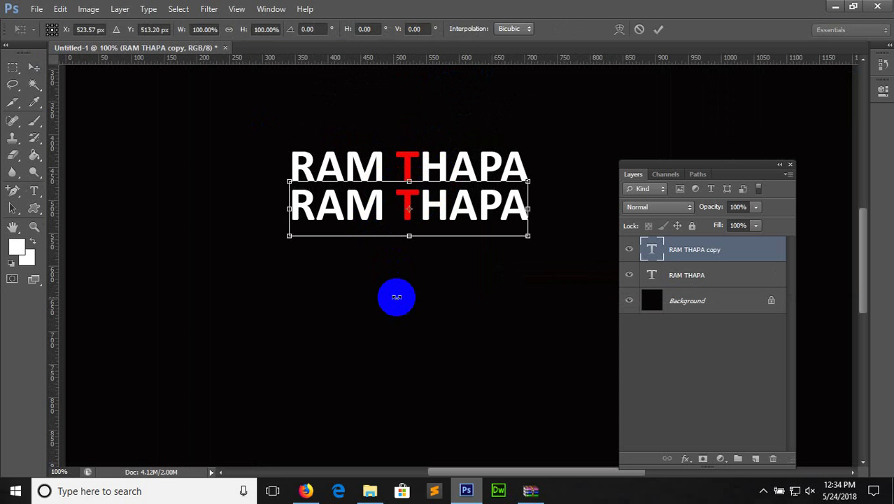
right_click(375, 223)
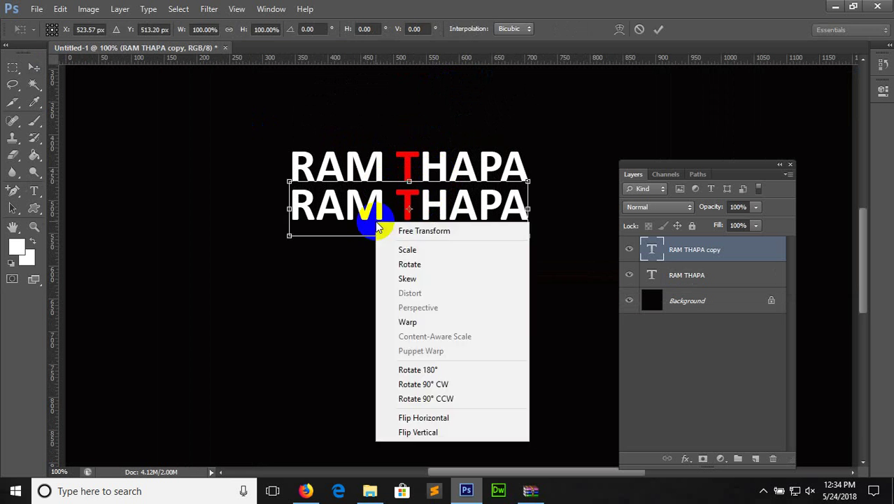
click(420, 433)
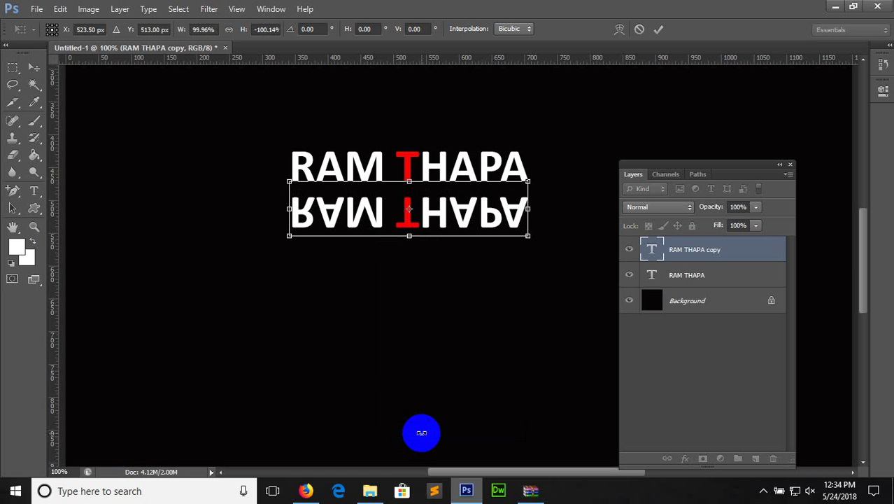
key(Return)
key(Up)
key(Up)
key(Up)
key(Up)
key(Up)
key(Up)
key(Up)
key(Up)
key(Up)
key(Up)
key(Up)
key(Up)
key(Up)
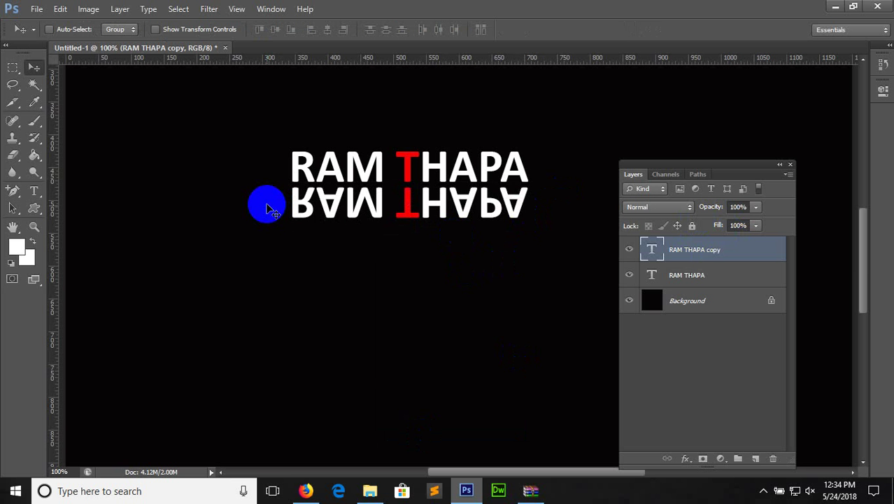
click(308, 203)
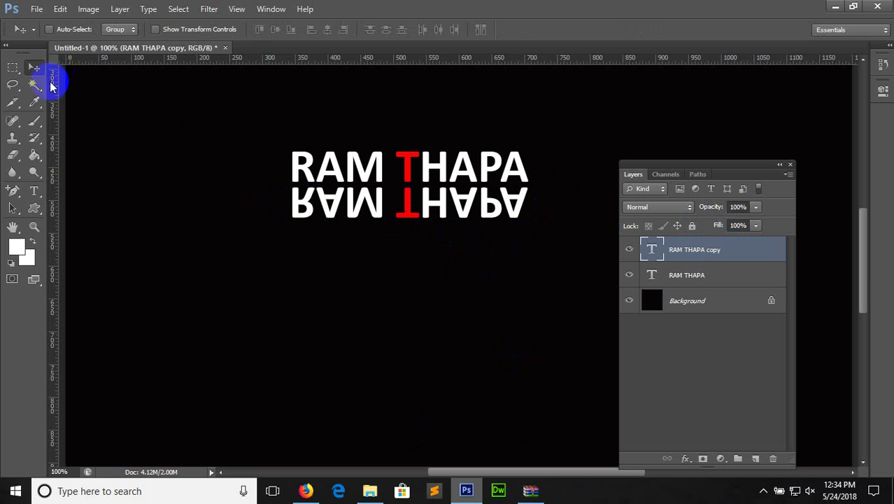
Draw a rectangular selection with 40 px feather over the reflection
click(12, 70)
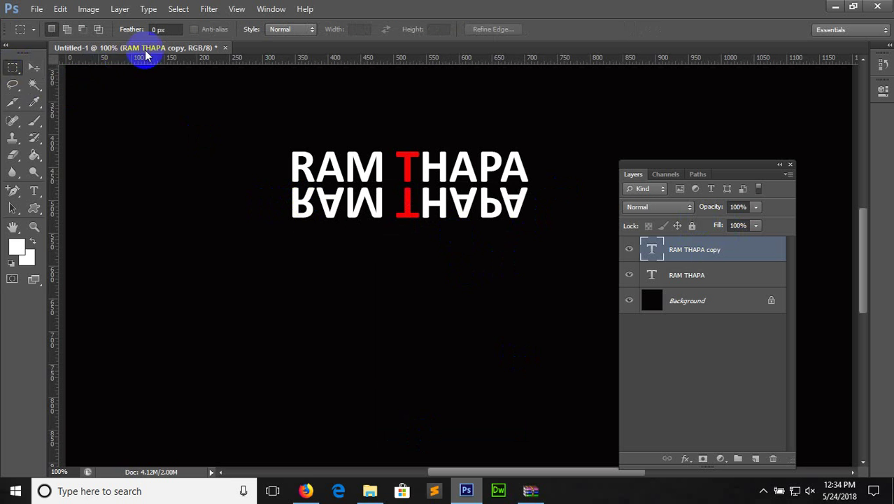
click(168, 29)
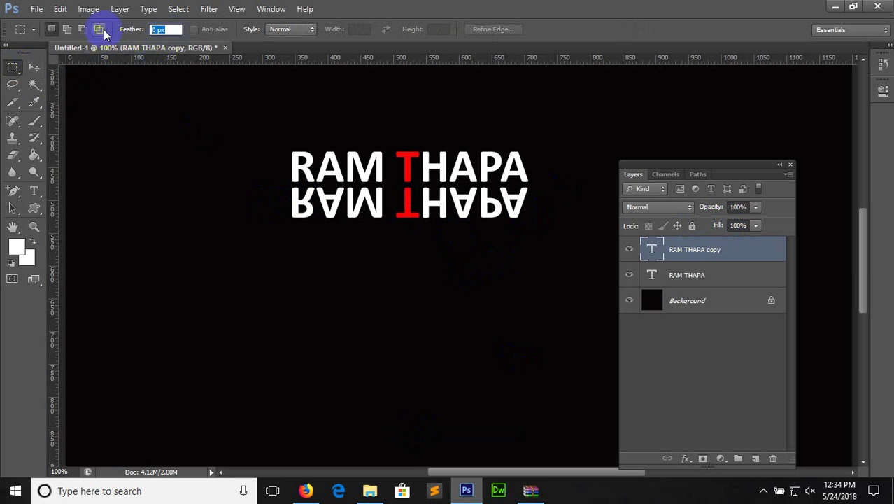
text(40)
drag(194, 184, 578, 326)
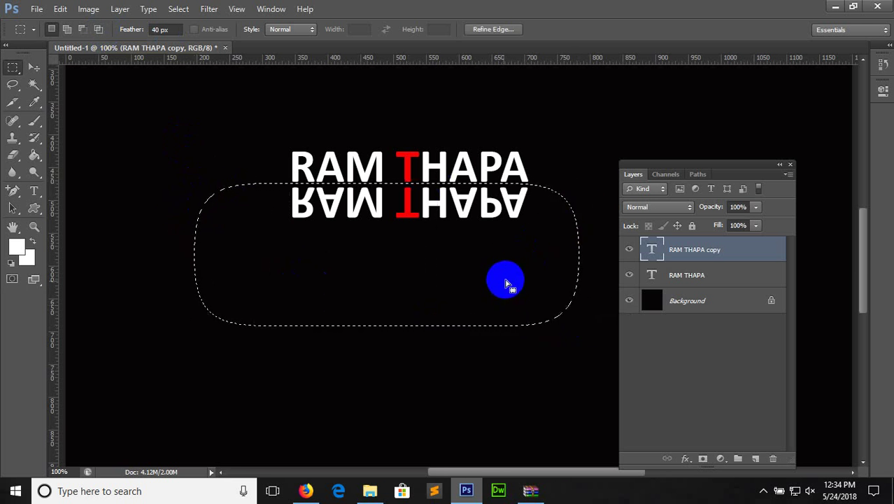
Shift the selection slightly, attempt Delete, and dismiss the rasterize type warning
drag(512, 290, 523, 294)
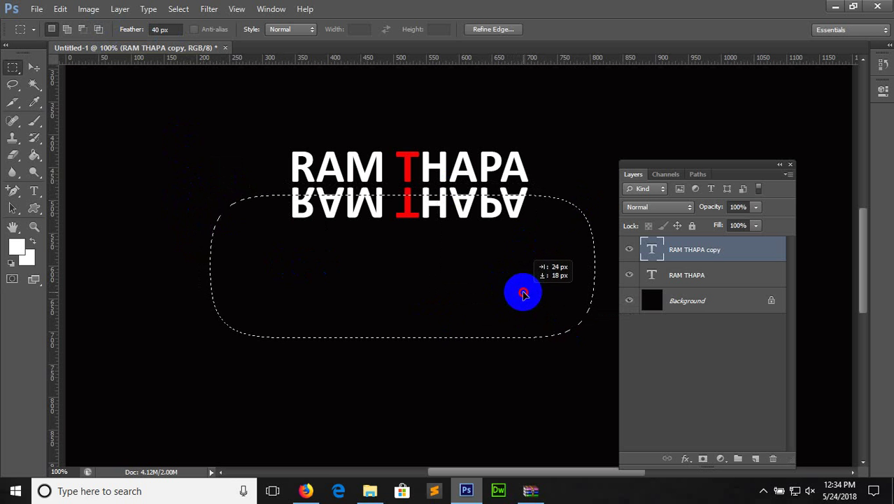
key(Delete)
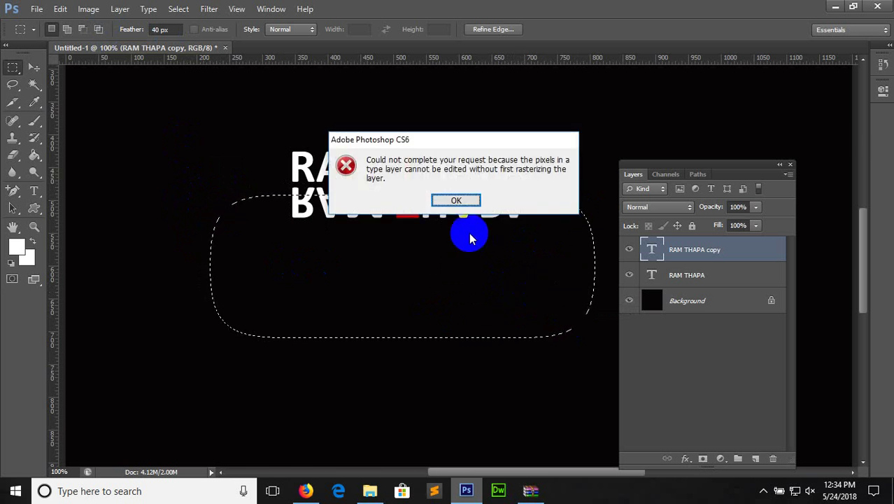
click(456, 201)
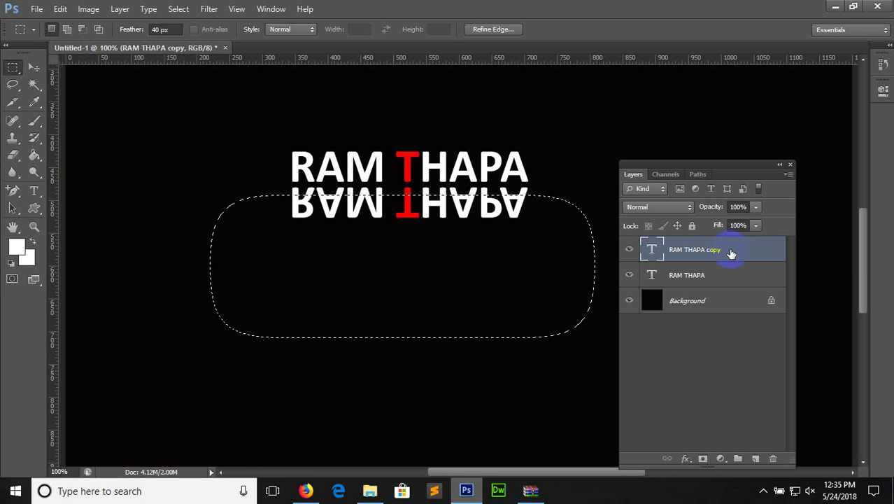
Rasterize the mirrored text copy and undo back to the solid reflection
right_click(731, 253)
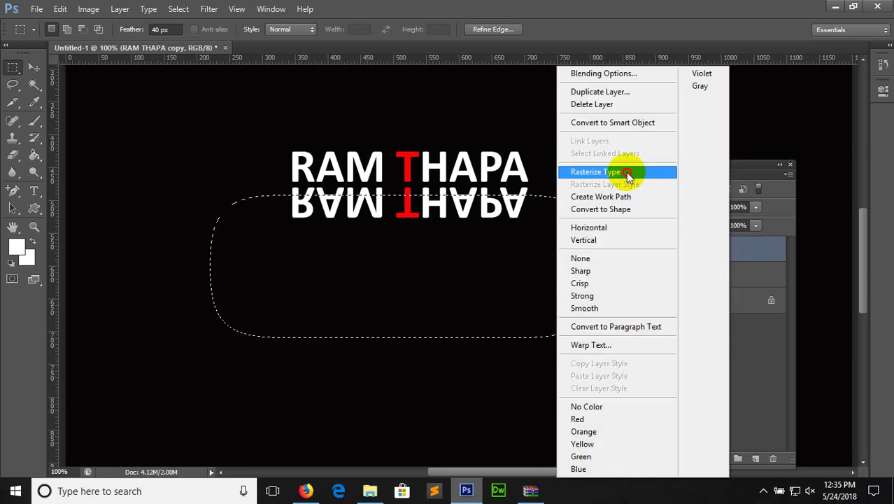
click(627, 173)
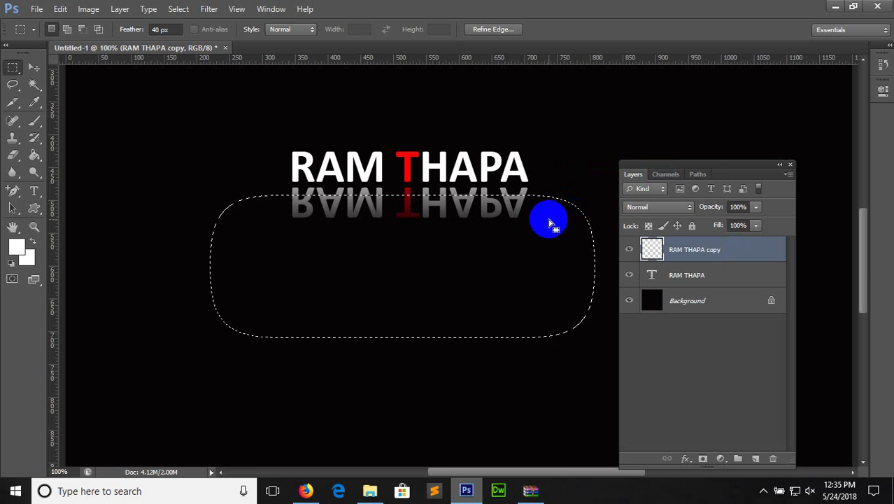
click(565, 184)
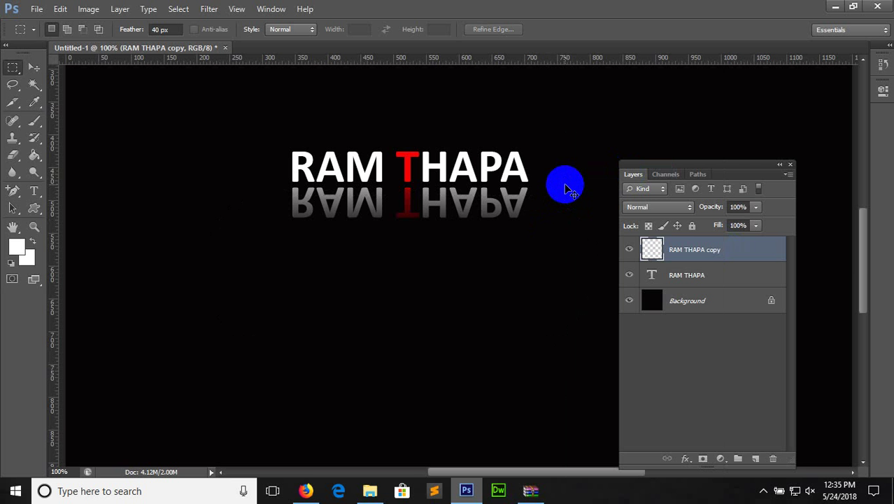
key(ctrl+alt+z)
key(ctrl+alt+z)
key(ctrl+alt+z)
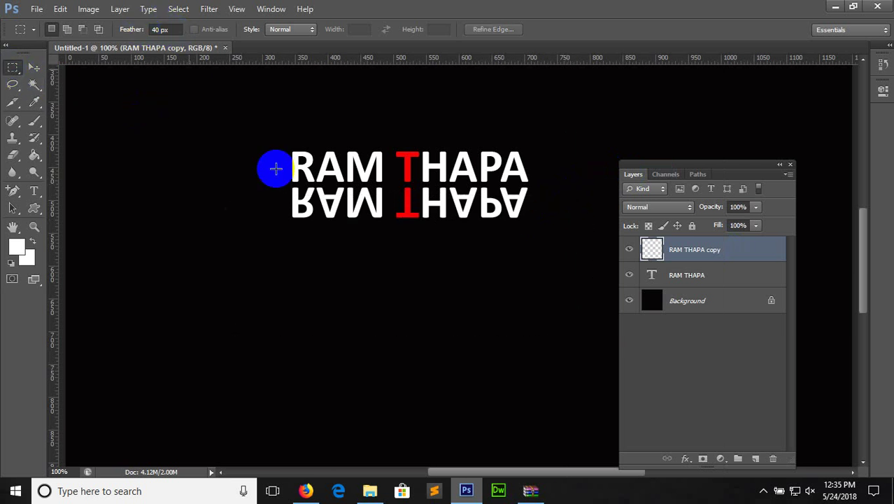
Clear the reflection's lower part through the feathered selection, undo one step, and deselect
drag(208, 186, 560, 324)
key(Delete)
key(Delete)
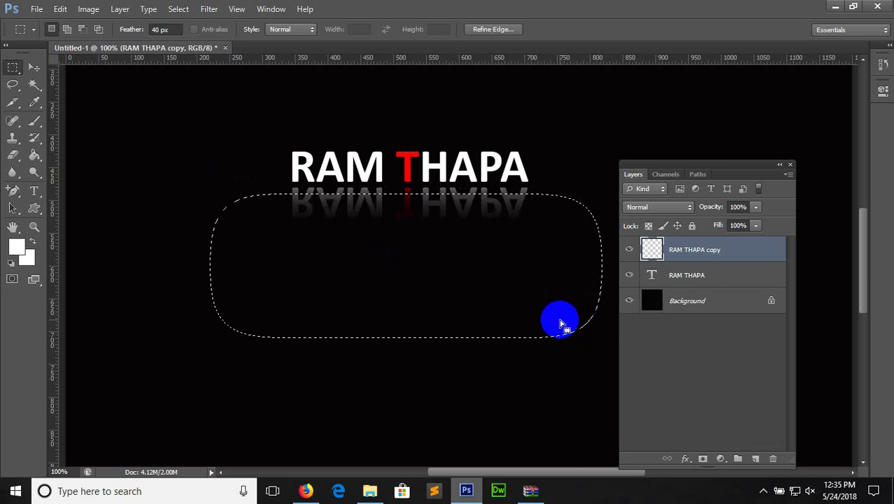
key(ctrl+z)
key(ctrl+d)
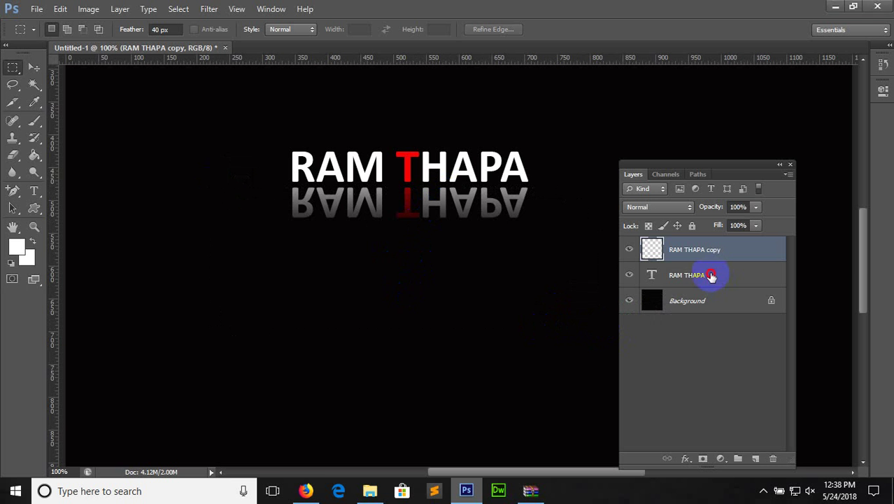
shift+click(711, 276)
click(774, 458)
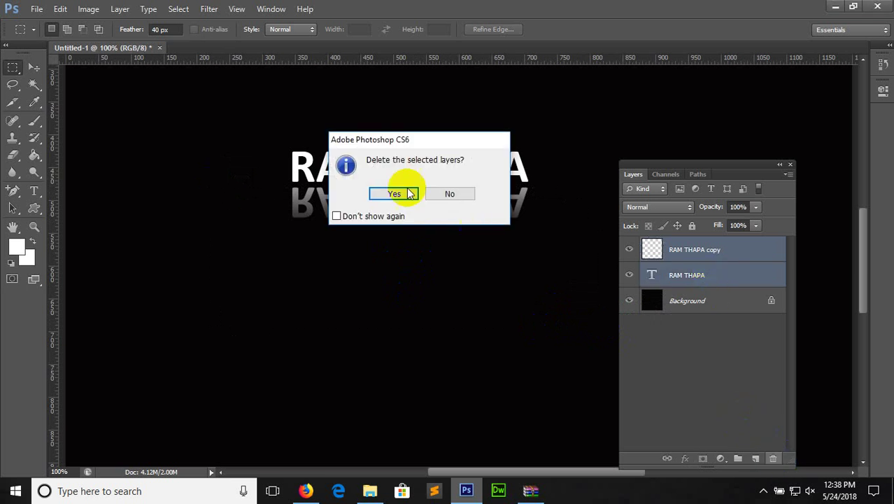
click(394, 194)
click(34, 190)
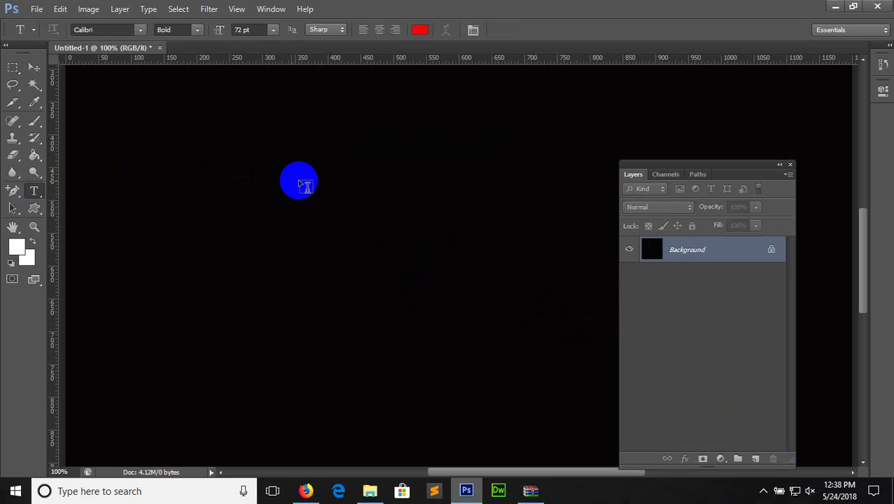
click(359, 231)
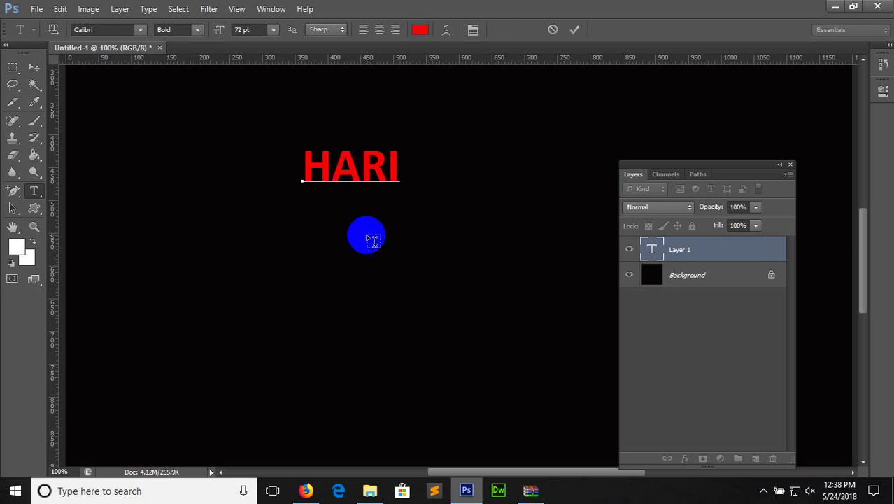
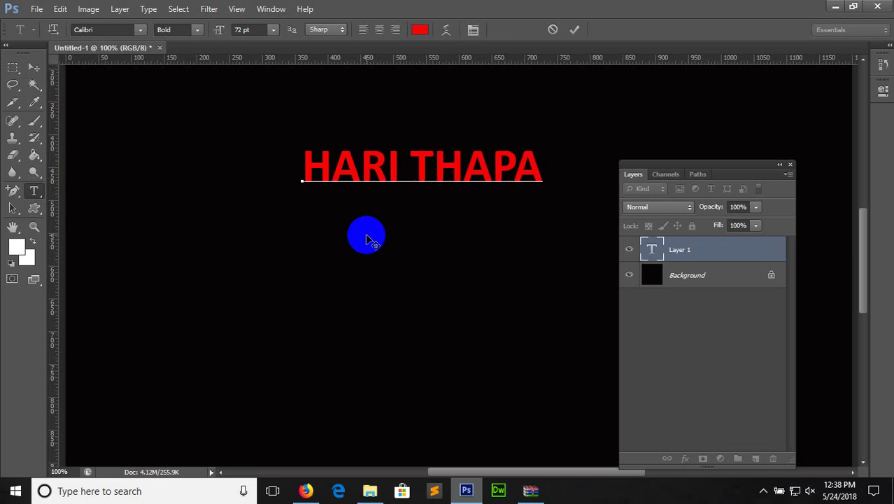
key(ctrl)
triple_click(401, 166)
click(420, 29)
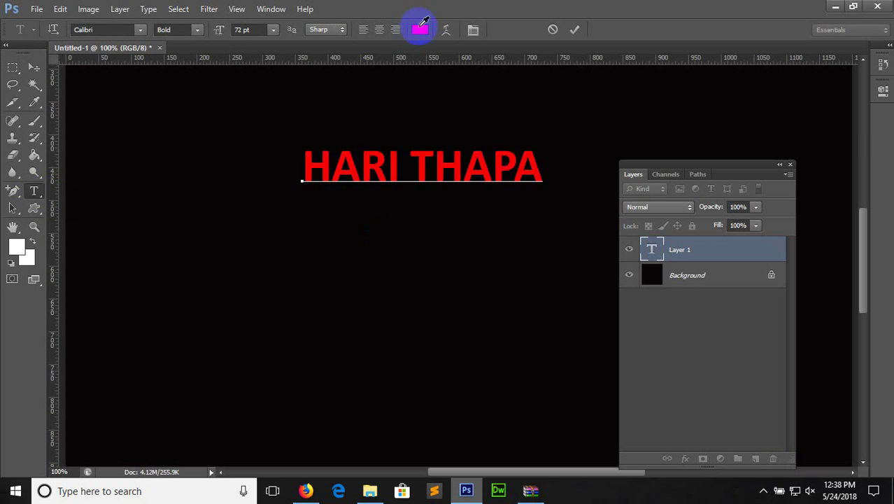
drag(564, 173, 464, 67)
click(778, 102)
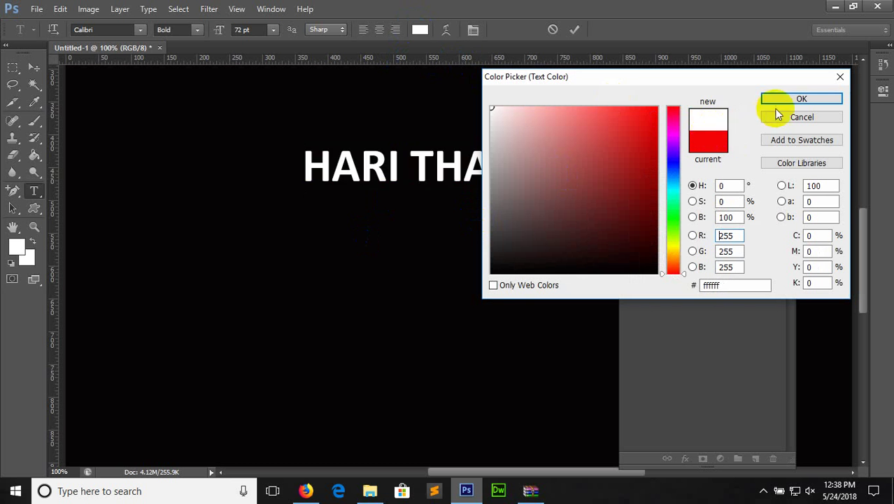
Recolour the letters TH deep blue and commit the text
drag(423, 153, 464, 161)
click(418, 31)
drag(659, 210, 655, 168)
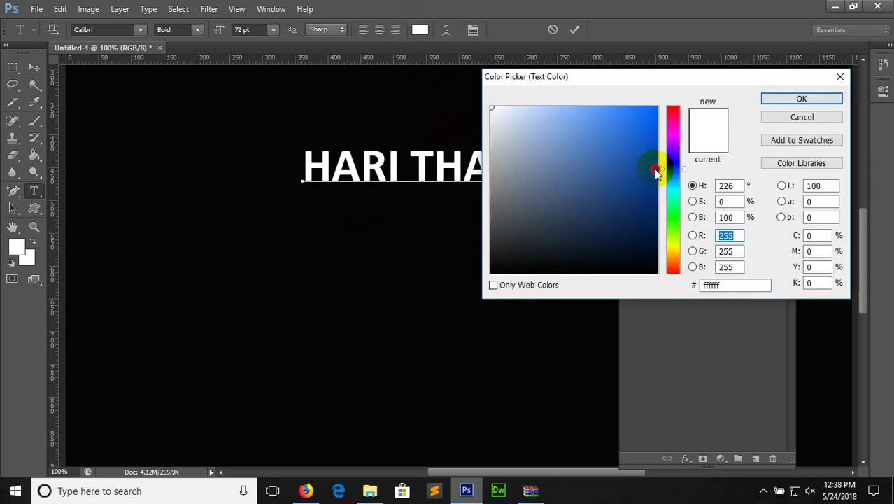
click(642, 150)
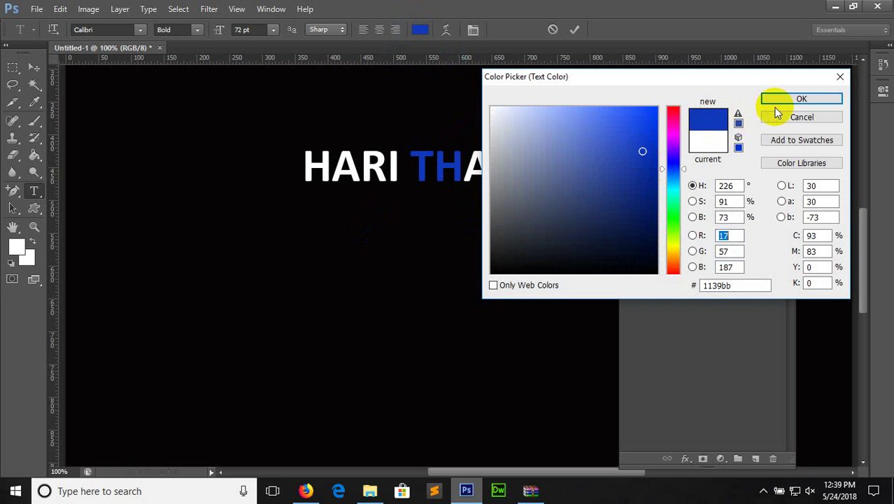
click(777, 104)
click(34, 68)
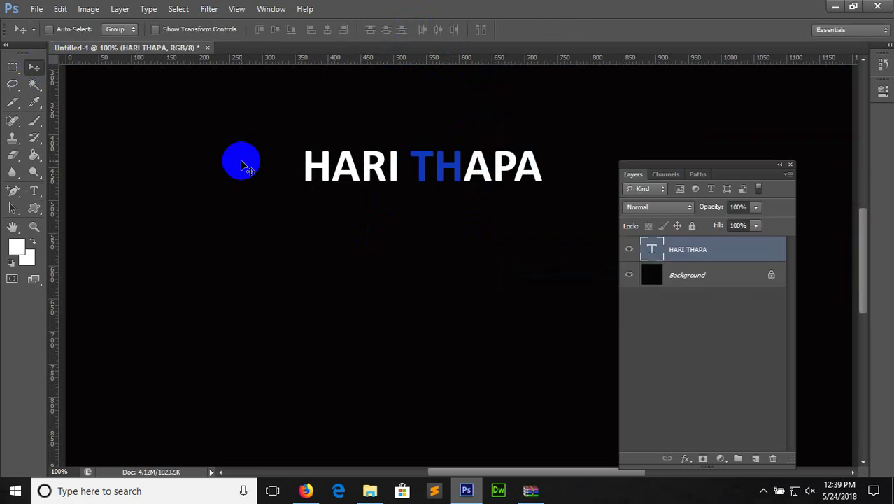
key(ctrl+j)
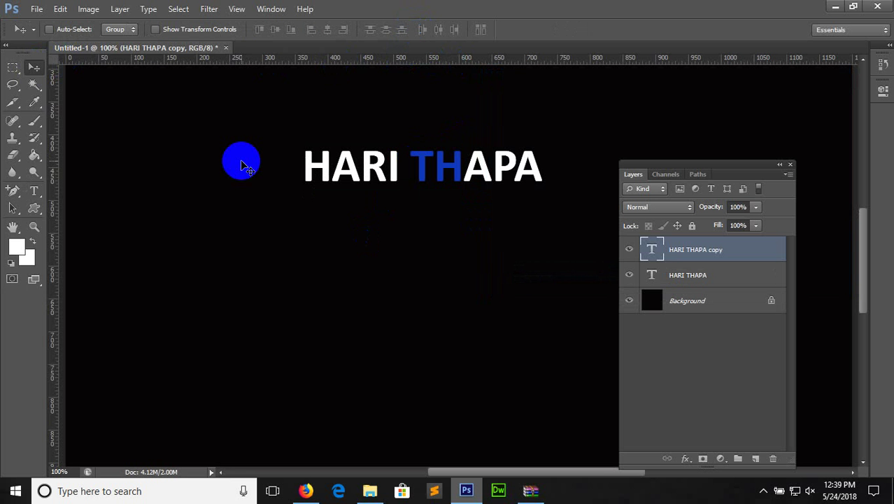
key(Down)
key(Down)
key(Down)
key(Down)
key(Down)
key(Down)
key(Down)
key(Down)
key(Down)
key(Down)
key(Down)
key(Down)
key(Down)
key(Down)
key(Down)
key(Down)
key(Down)
key(Down)
key(Down)
key(Down)
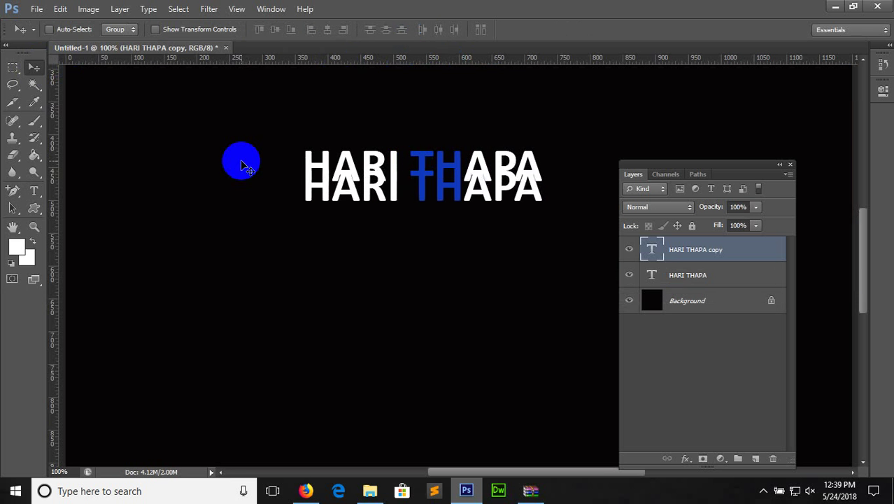
key(Down)
key(Down)
key(Down)
key(Down)
key(Down)
key(Down)
key(Down)
key(Down)
key(Down)
key(Down)
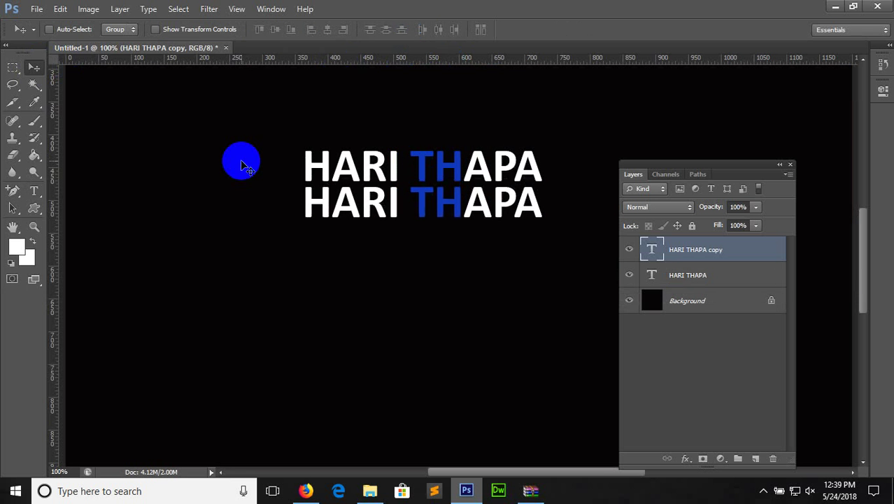
Flip the copy vertically and nudge it up beneath the original
key(ctrl+t)
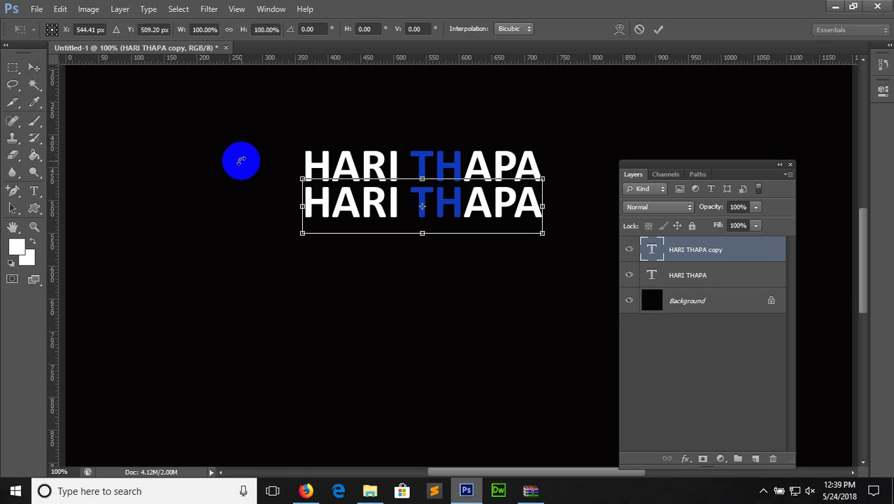
right_click(501, 200)
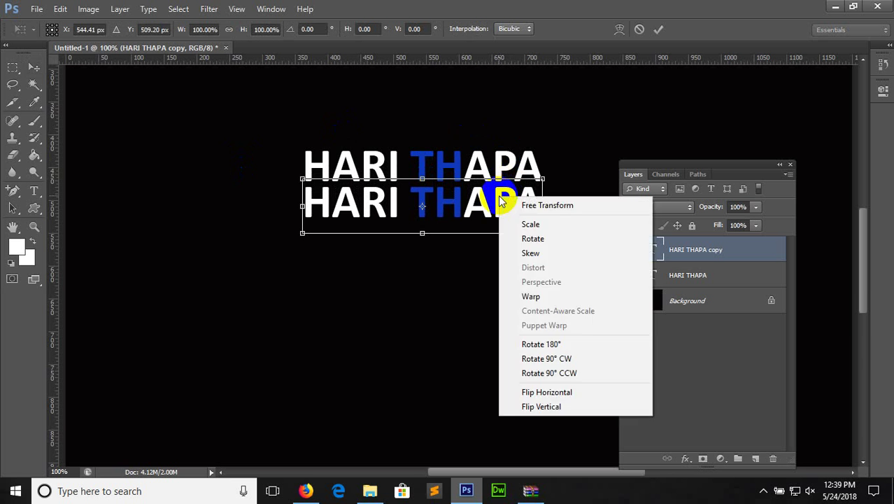
click(545, 407)
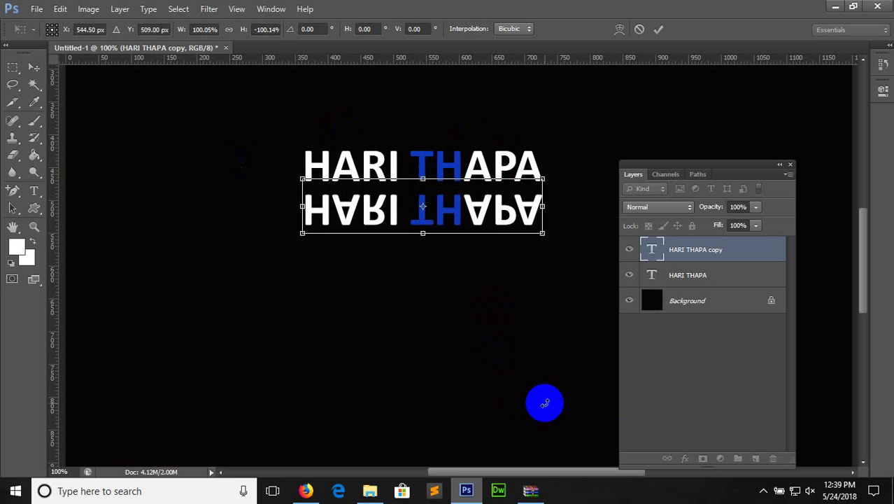
key(Return)
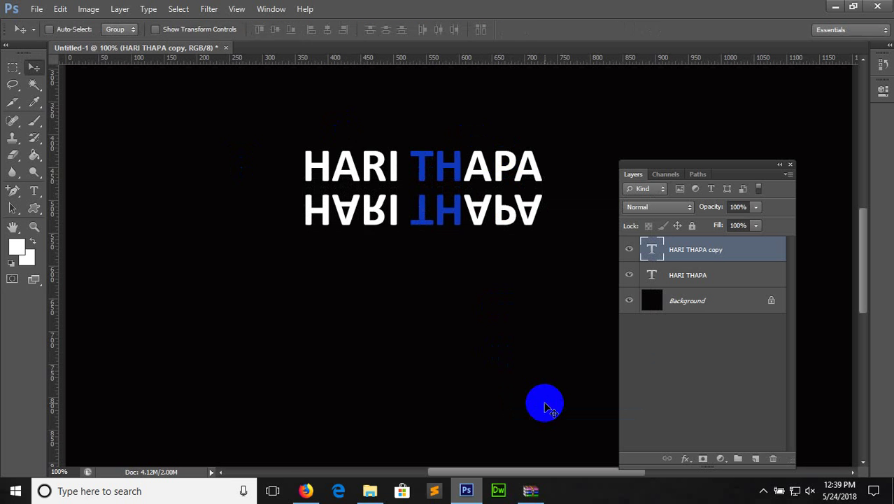
key(Up)
key(Up)
key(Up)
key(Up)
key(Up)
key(Up)
key(Up)
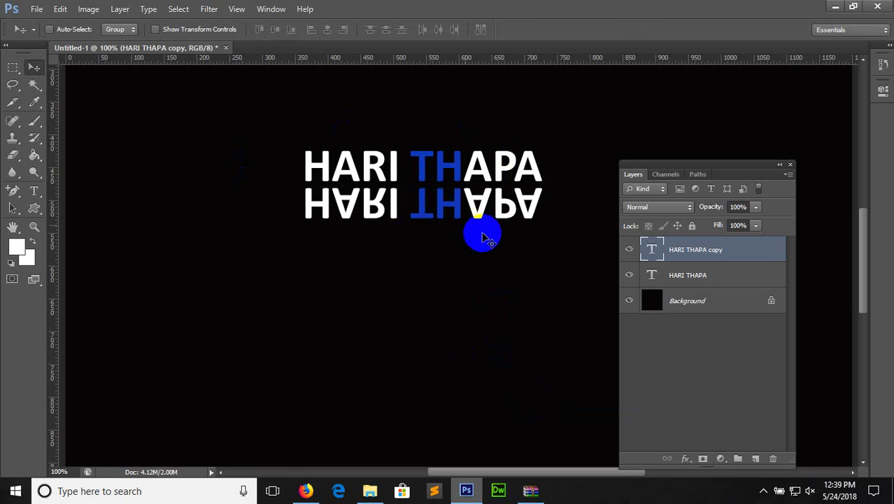
Rasterize the mirrored copy and set the Rectangular Marquee feather to 40 px
right_click(744, 255)
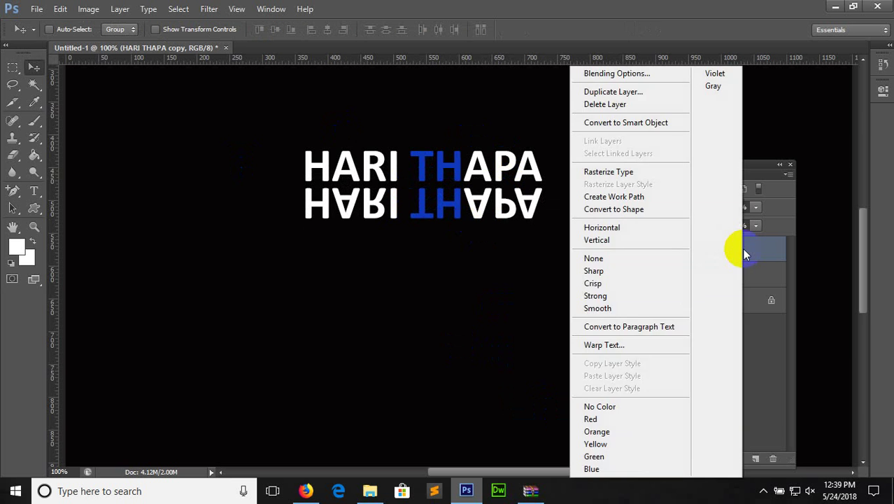
click(665, 173)
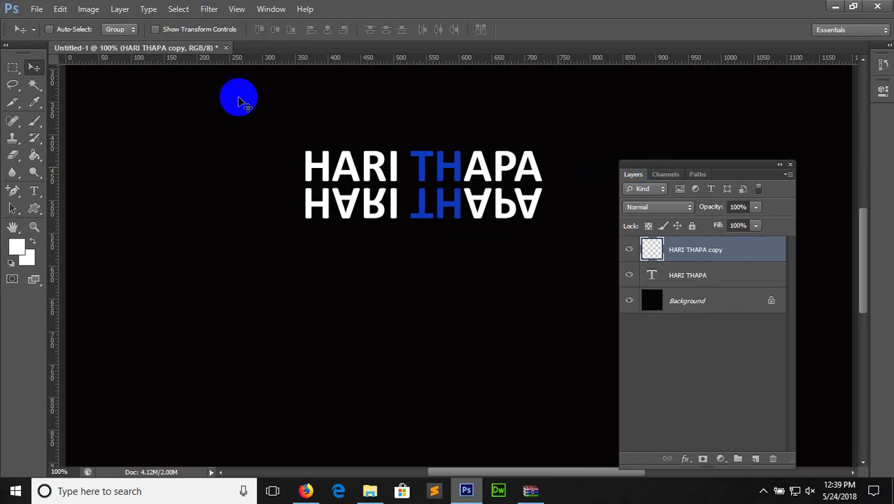
click(14, 68)
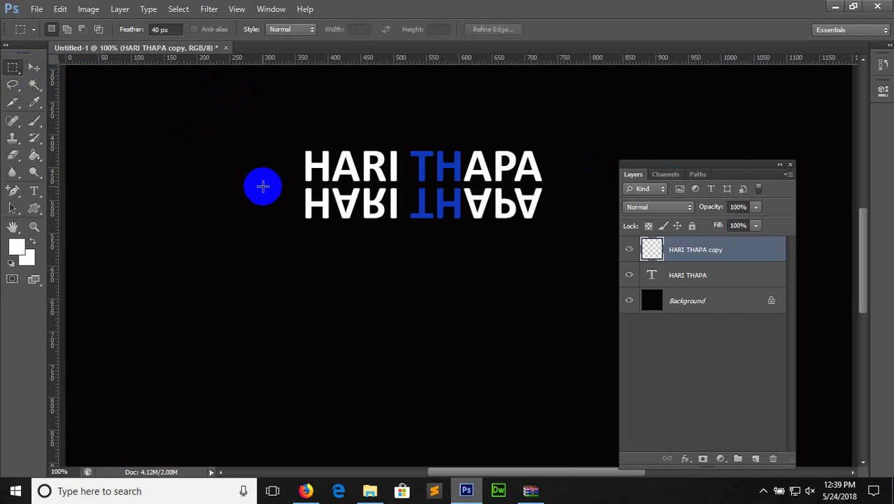
click(171, 29)
drag(167, 29, 150, 25)
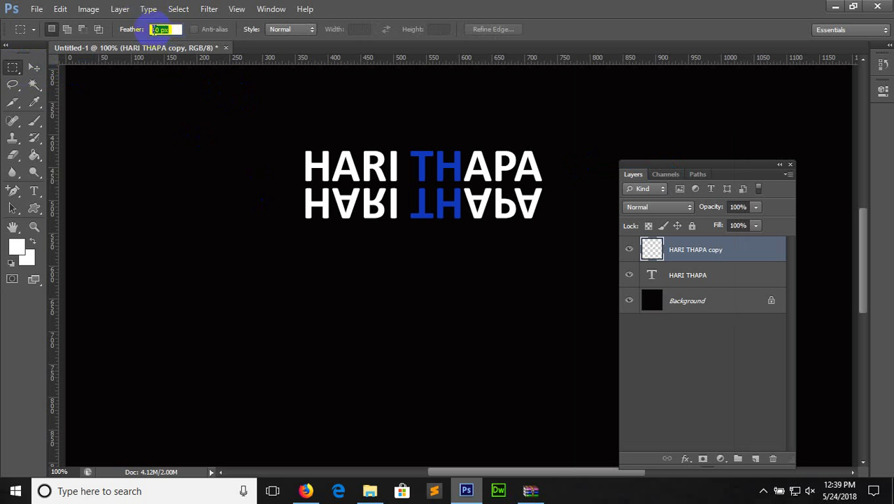
Delete the reflection's lower part through the feathered selection, then deselect
drag(221, 189, 562, 273)
key(Delete)
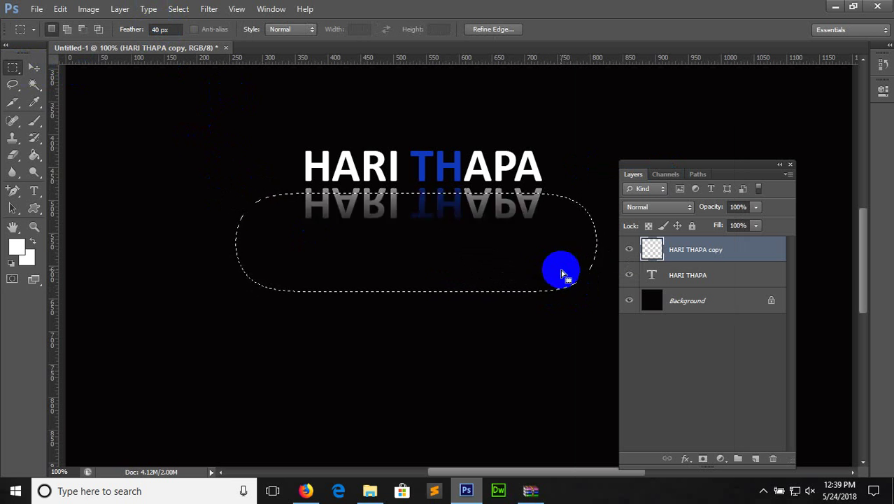
key(ctrl+d)
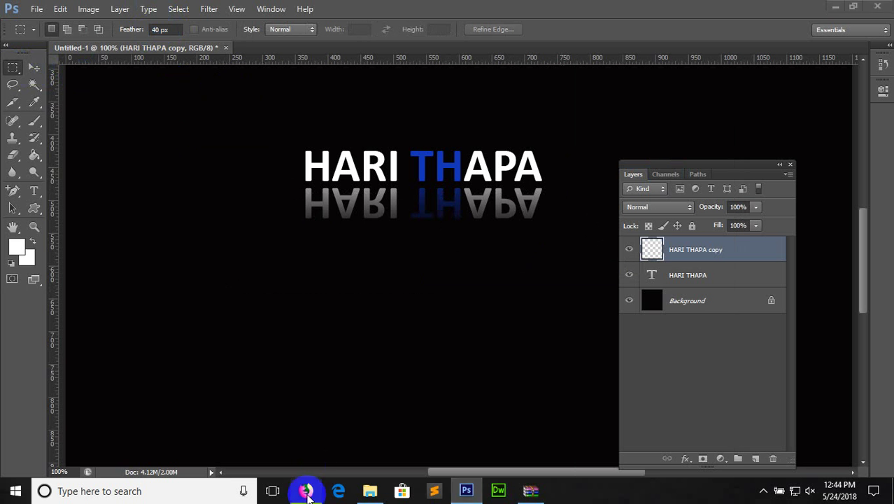
Open the Medilab template demo in Firefox and view its background image
click(305, 490)
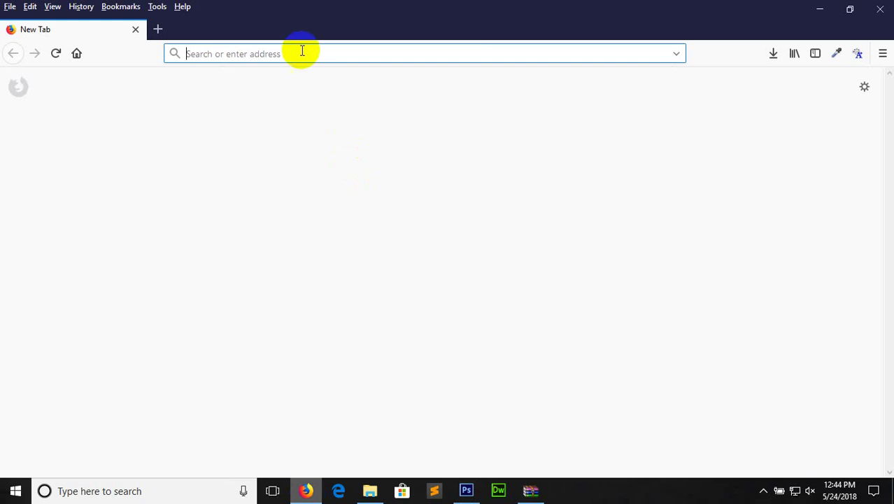
text(med)
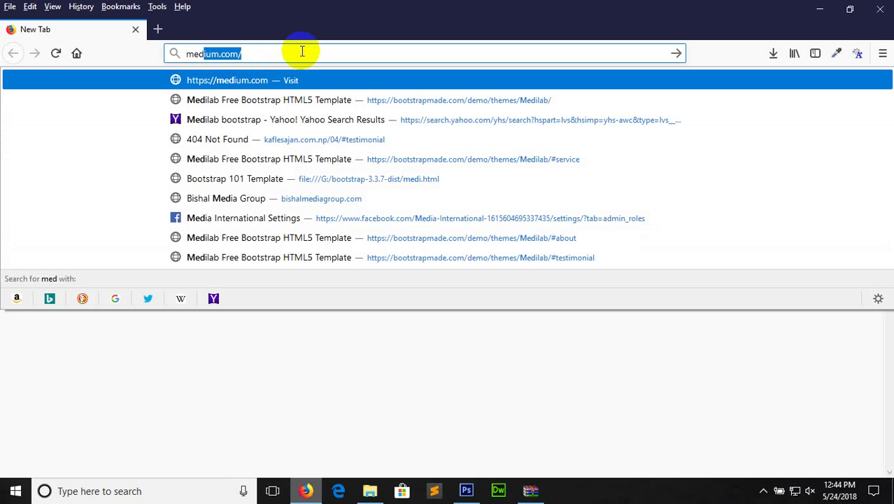
click(344, 99)
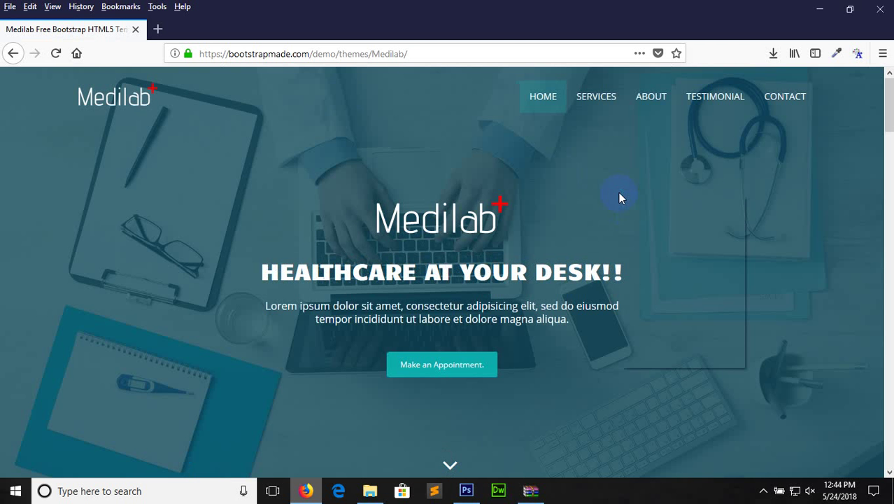
right_click(618, 193)
click(662, 278)
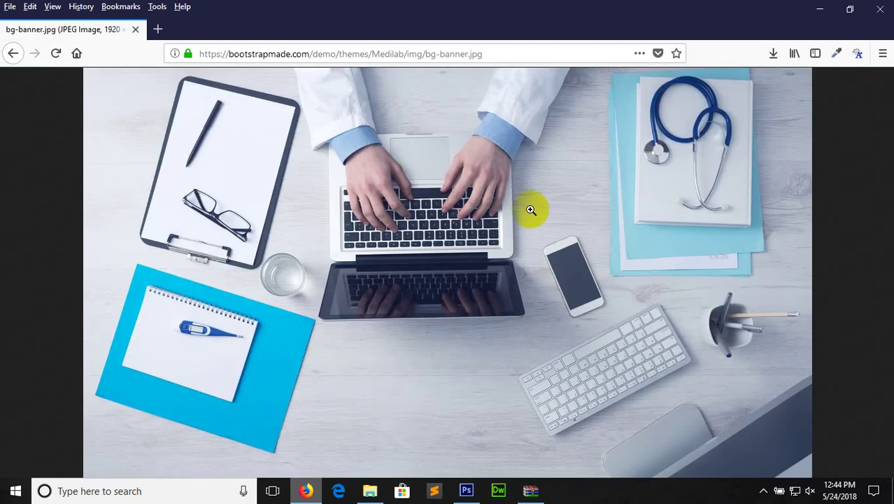
Save the banner image to the Desktop as bg-banner
right_click(231, 114)
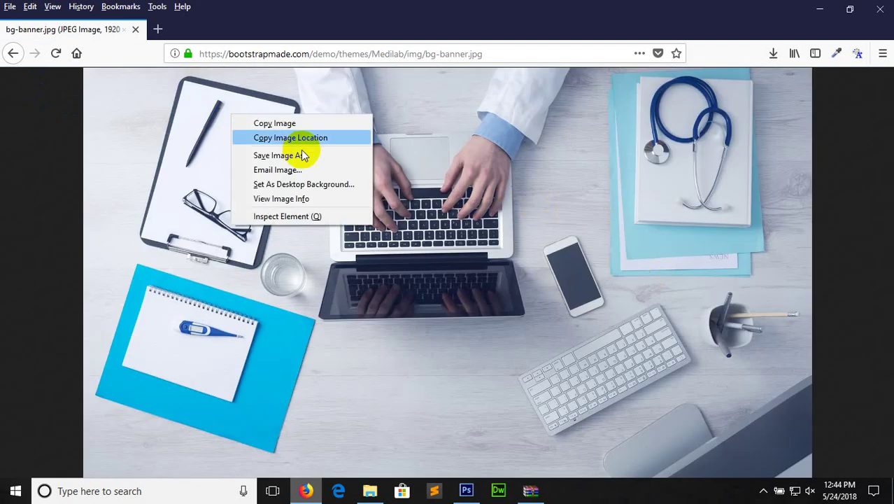
click(305, 152)
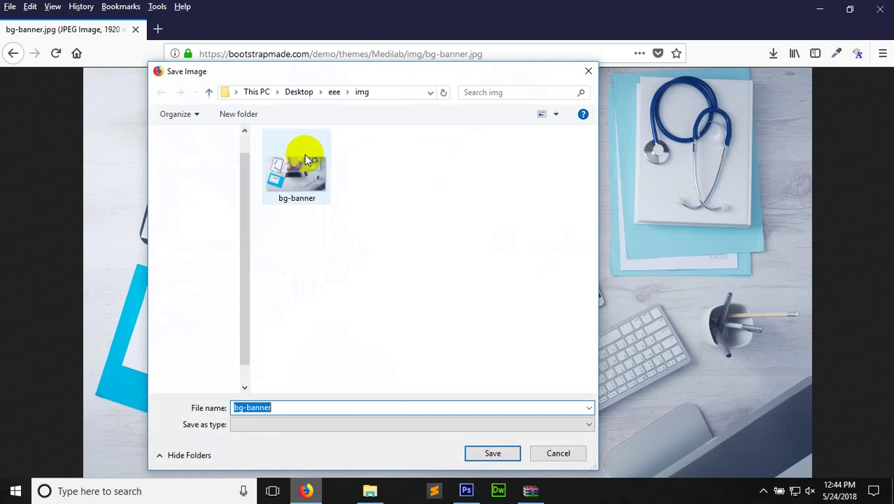
click(203, 150)
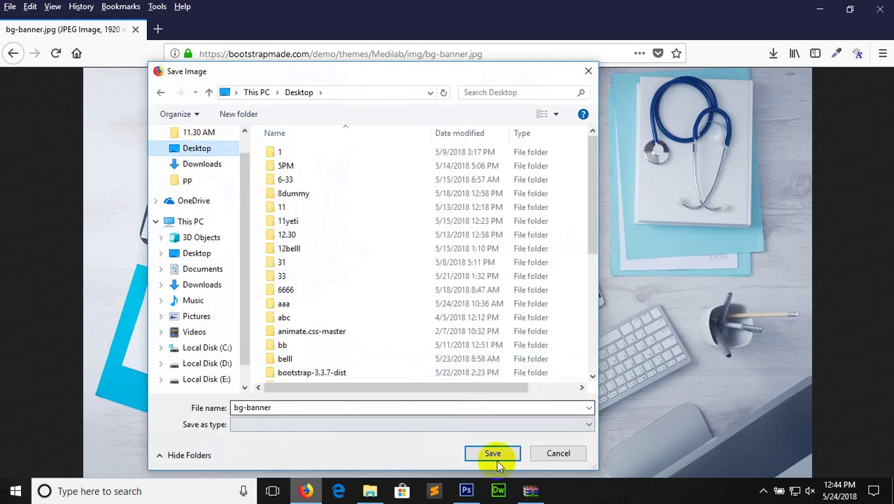
click(493, 453)
Go back to the Medilab demo page and return to Photoshop
click(12, 54)
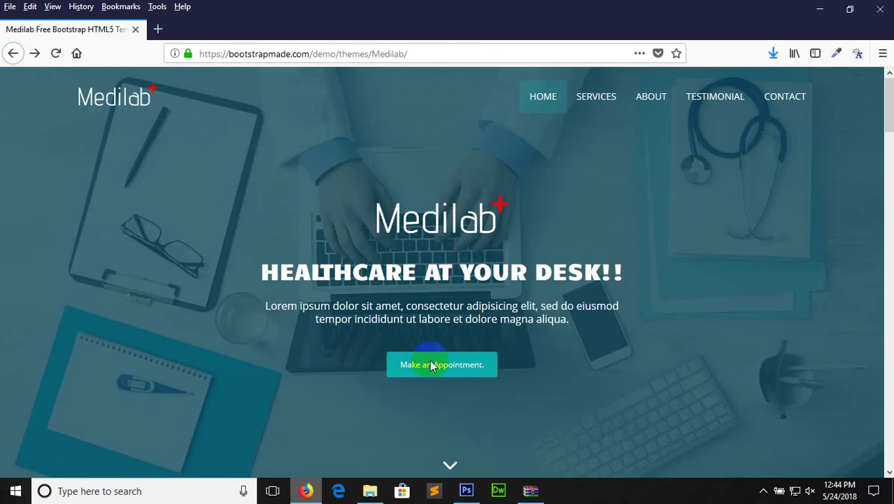
click(473, 498)
click(461, 488)
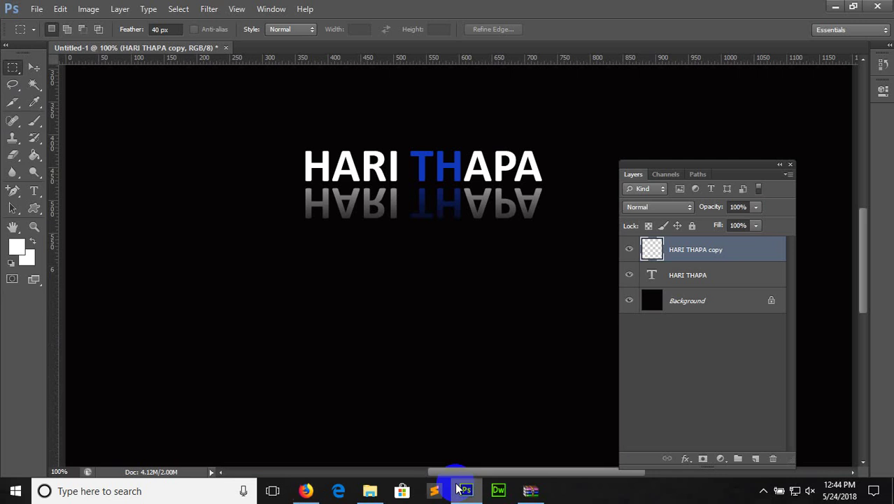
shift+click(728, 280)
shift+click(728, 299)
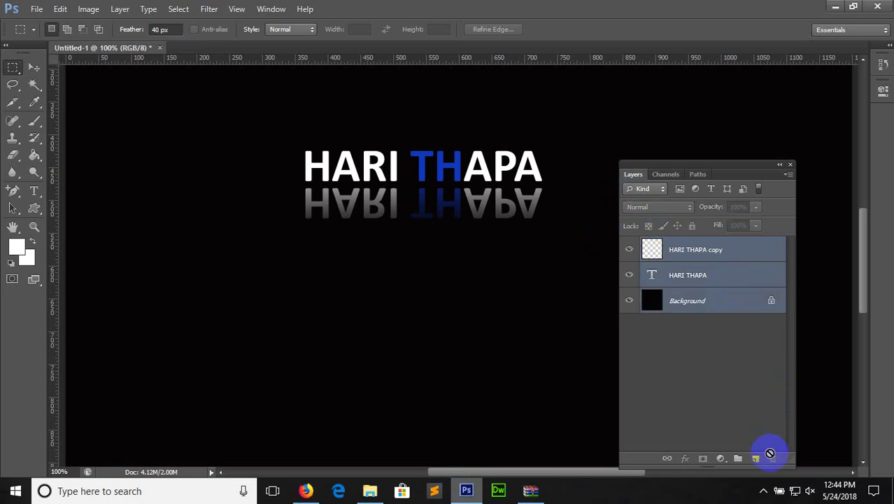
click(684, 252)
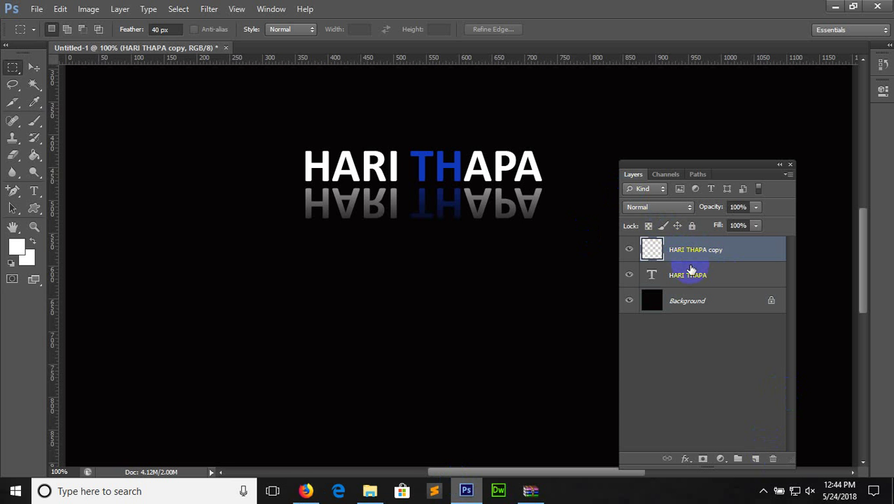
shift+click(692, 270)
key(Delete)
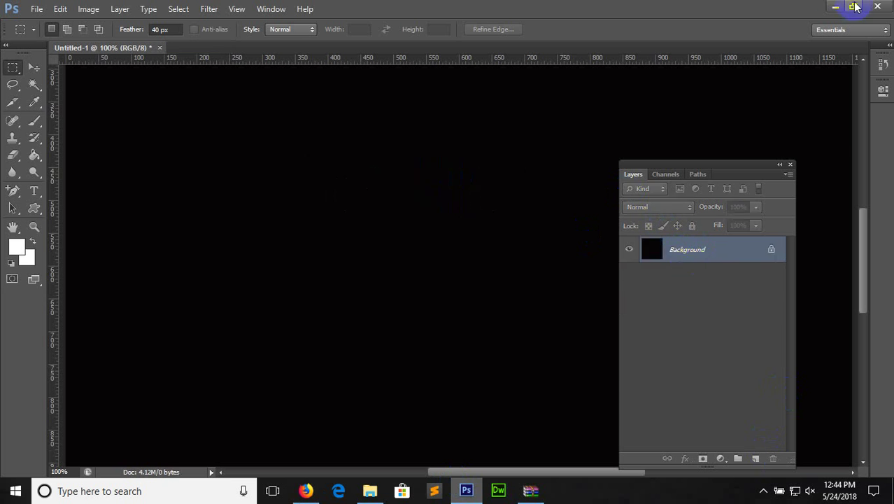
Convert the Background into Layer 0, then create a new 1200 × 1200 px document
double_click(773, 250)
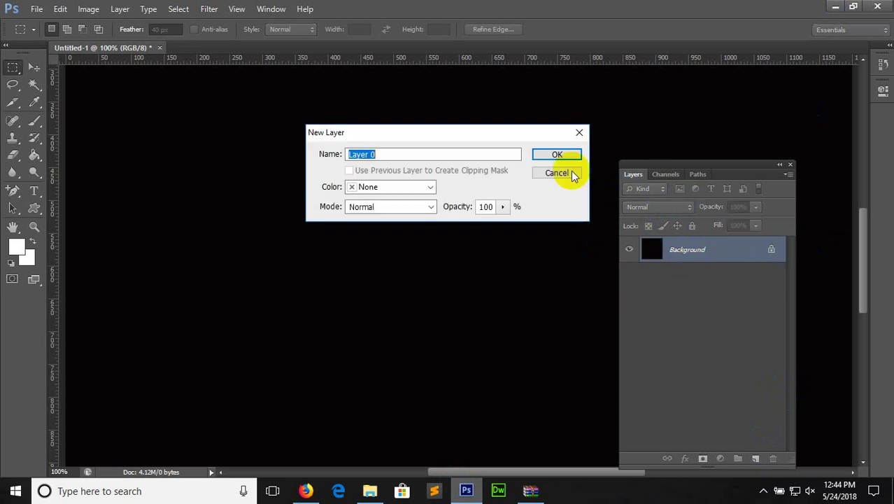
click(557, 157)
click(36, 9)
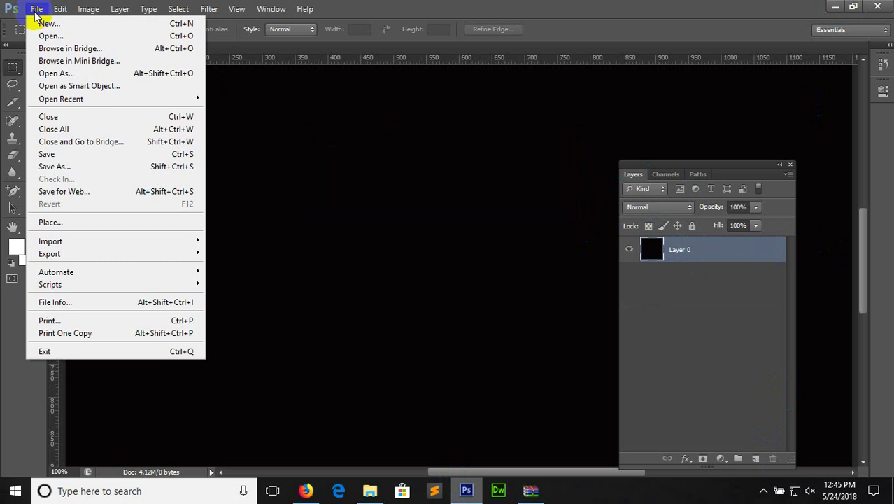
click(45, 24)
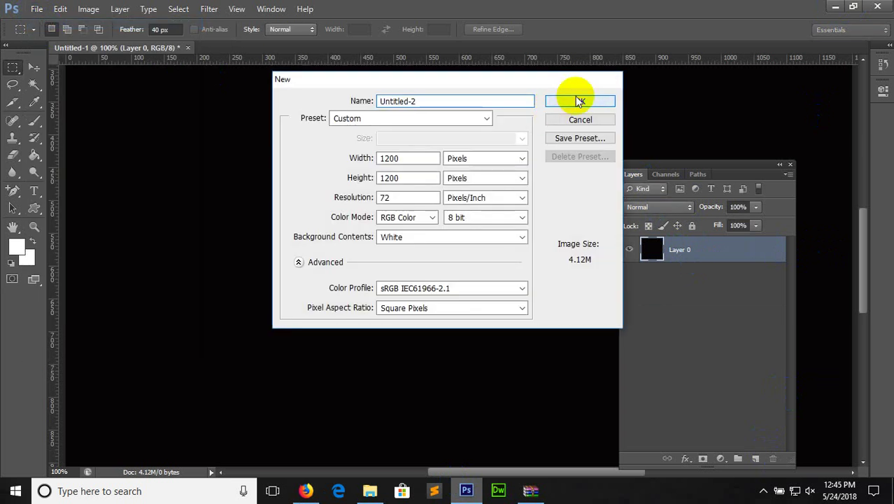
click(575, 98)
Drag the bg-banner image from the desktop onto the canvas, align it to the top edge, and add an empty layer
click(837, 6)
click(811, 7)
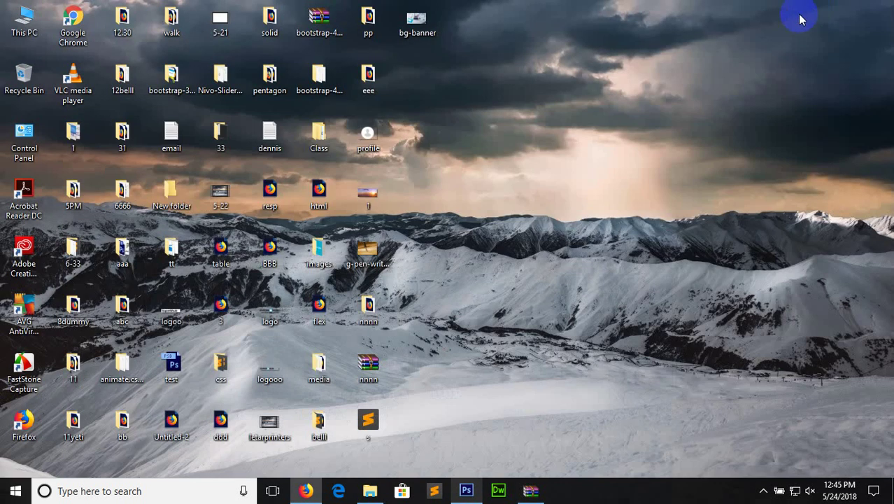
drag(417, 21, 483, 245)
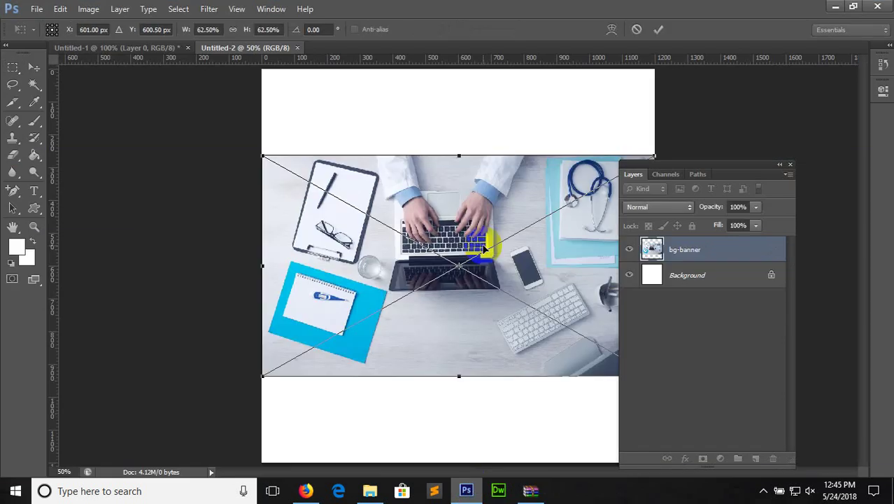
drag(483, 190, 483, 153)
key(Return)
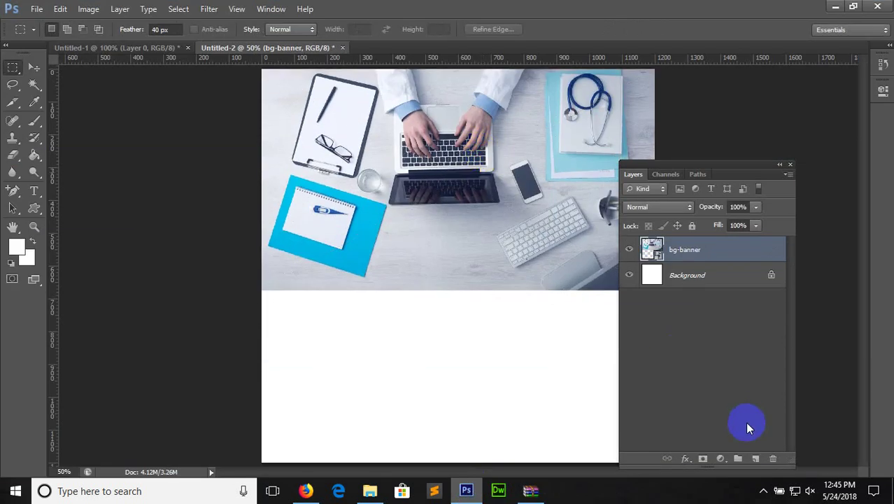
click(756, 459)
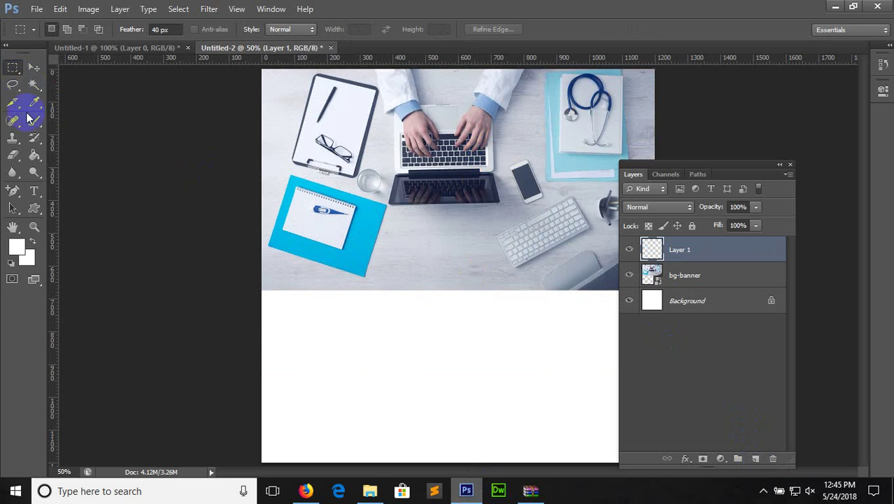
Select the Rectangle Tool in Shape mode
click(39, 212)
right_click(49, 219)
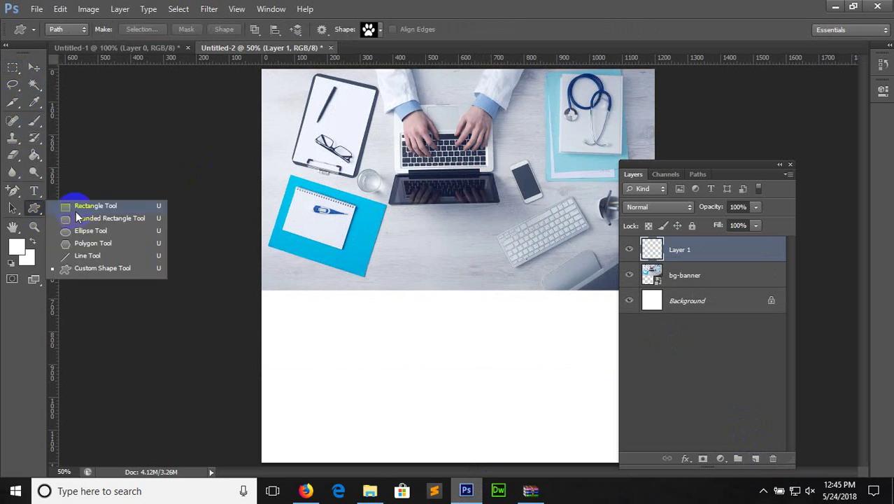
click(77, 207)
click(67, 30)
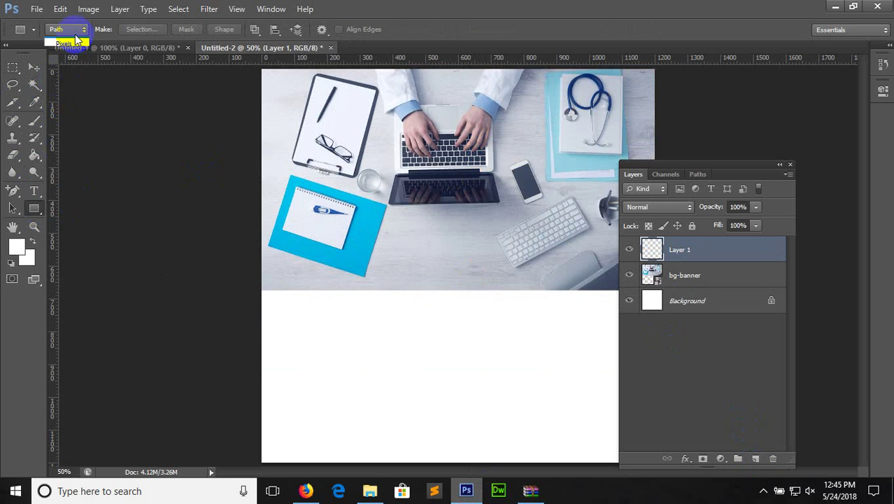
click(68, 33)
Set a black fill with no stroke and draw a rectangle covering the banner
click(118, 30)
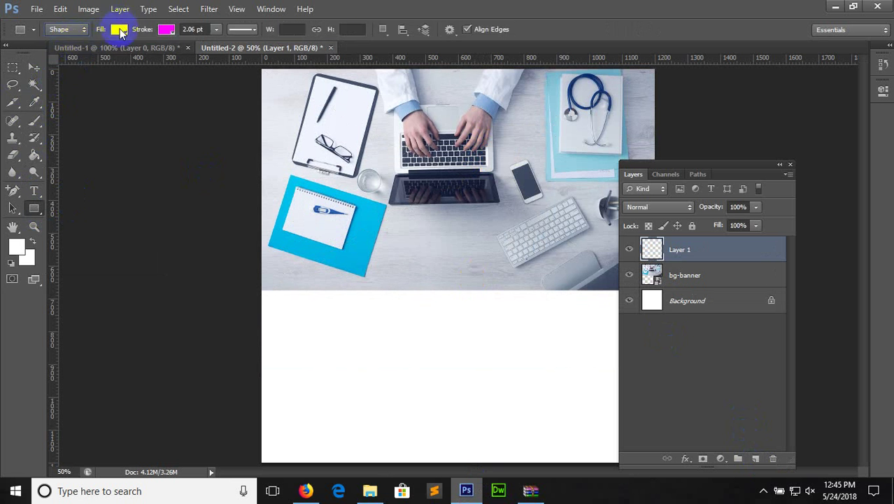
click(90, 56)
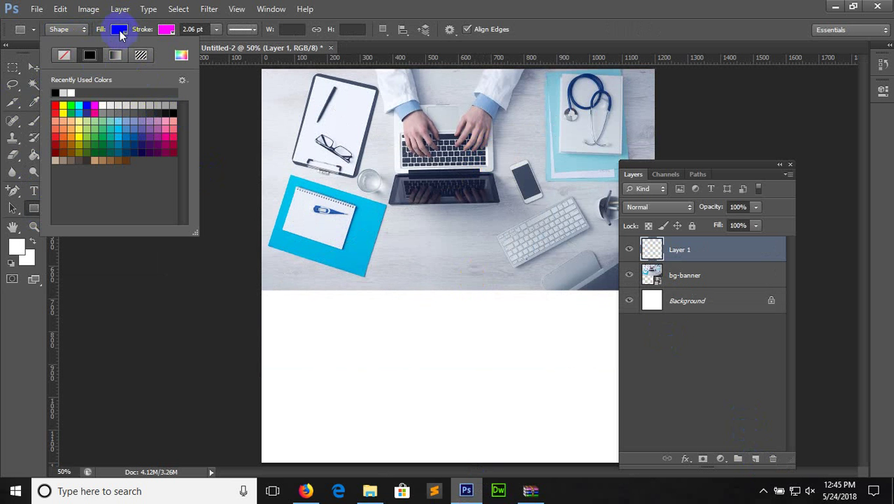
click(165, 29)
click(110, 60)
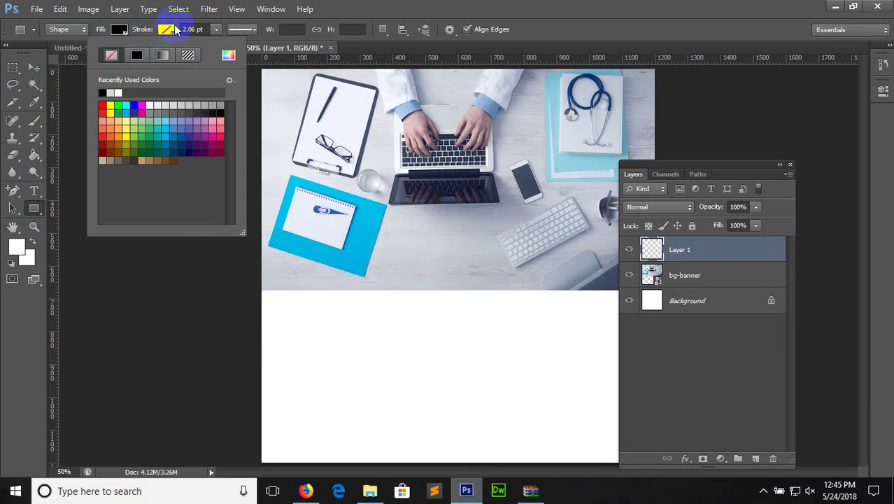
click(173, 28)
drag(259, 69, 704, 294)
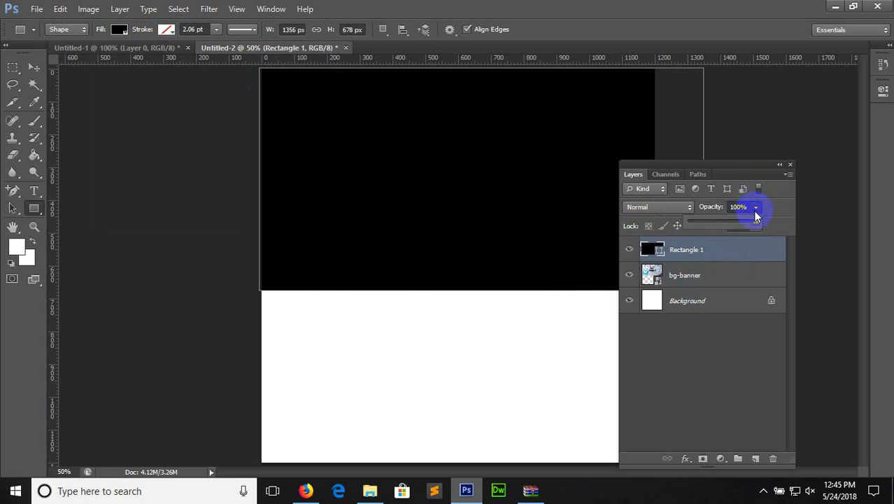
Lower the black rectangle's opacity so the banner shows through, comparing against the Medilab page
drag(754, 221, 717, 225)
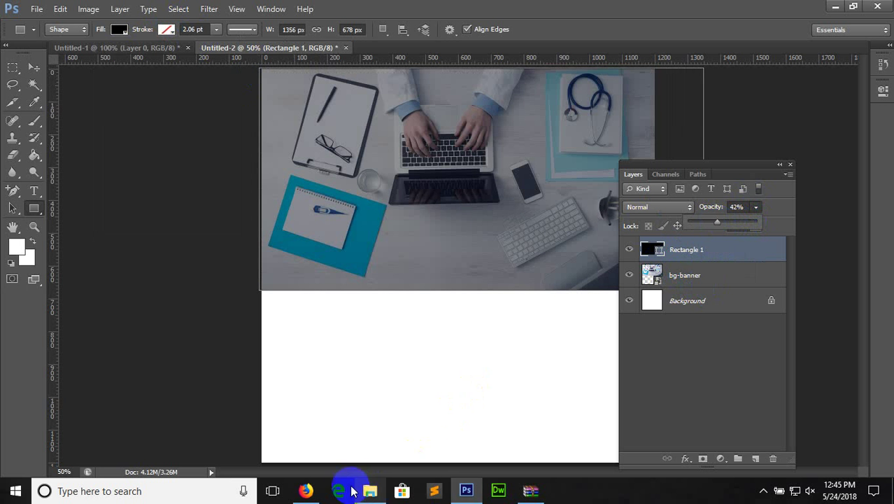
click(305, 490)
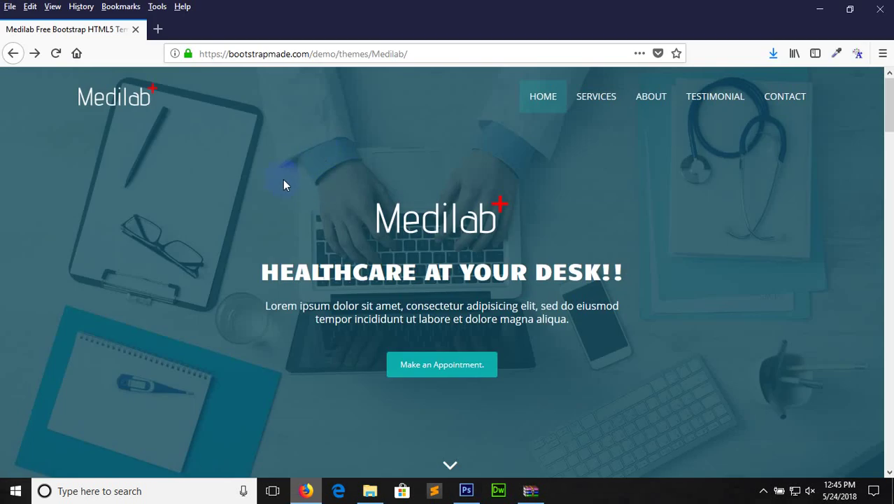
click(466, 490)
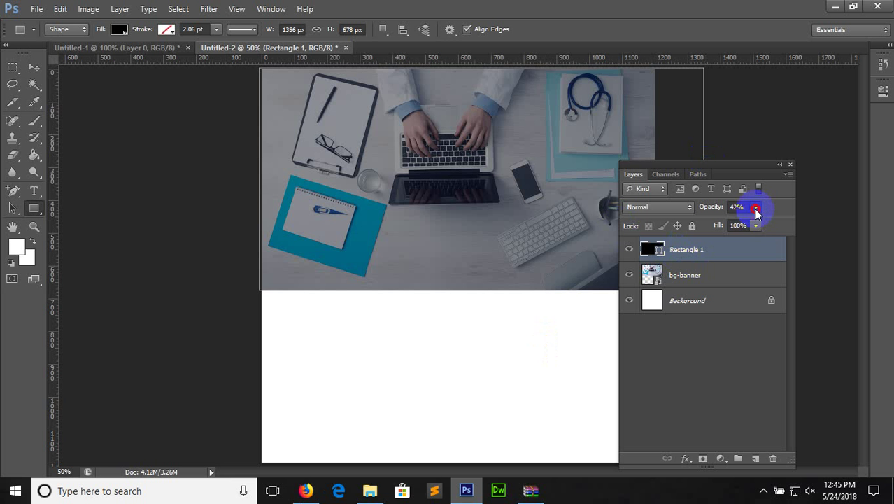
drag(756, 210, 751, 220)
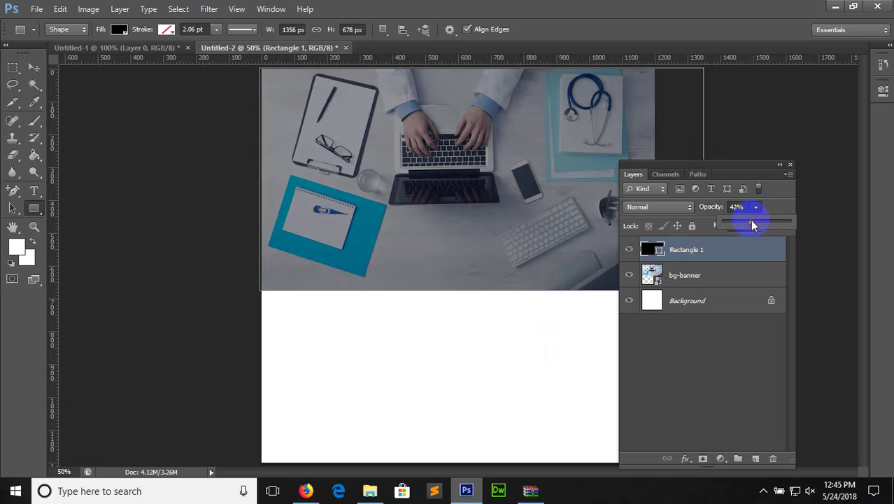
click(32, 70)
click(348, 144)
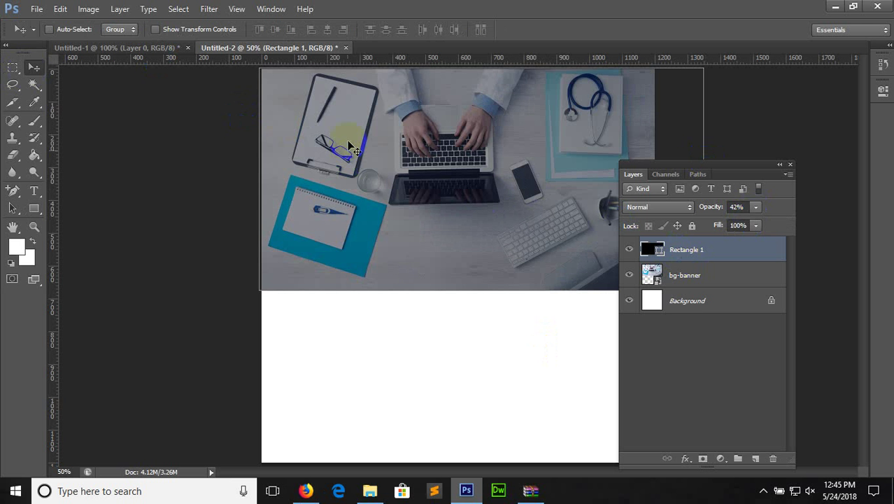
Close Untitled-2 and Untitled-1 without saving changes
click(347, 47)
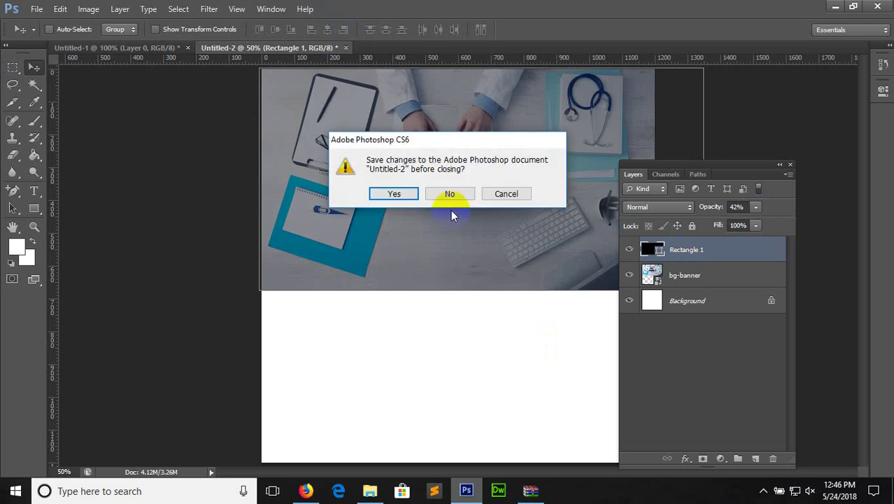
click(451, 196)
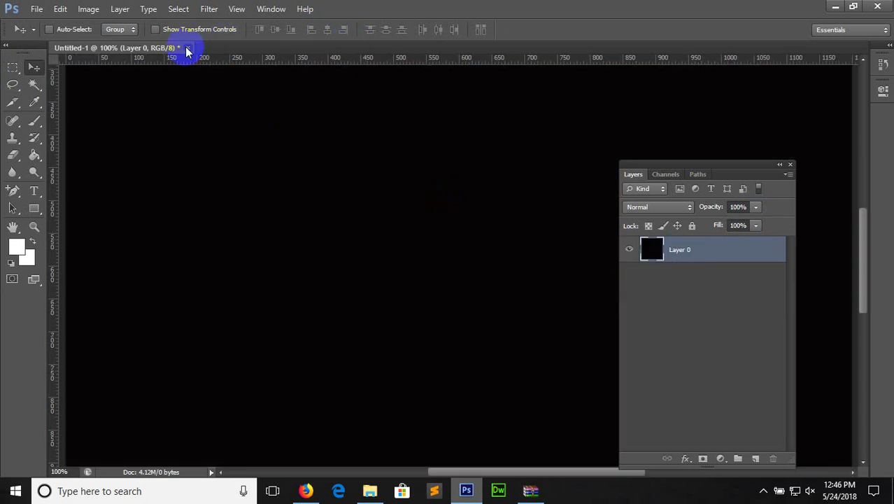
click(187, 48)
click(452, 195)
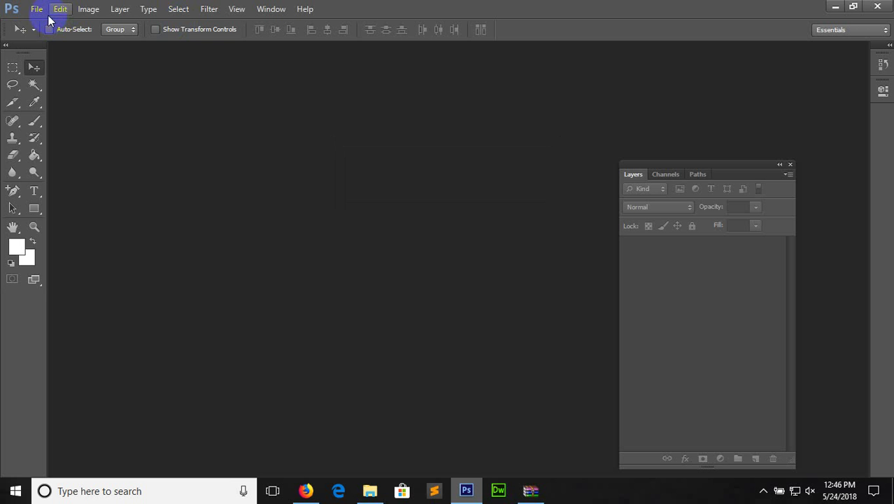
Create a new white 1200 × 1200 px document at 72 ppi
click(36, 10)
click(51, 26)
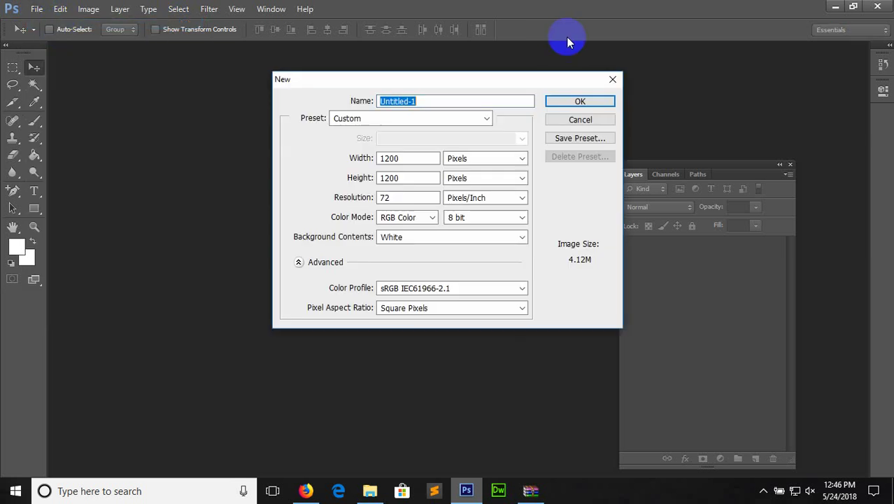
click(575, 98)
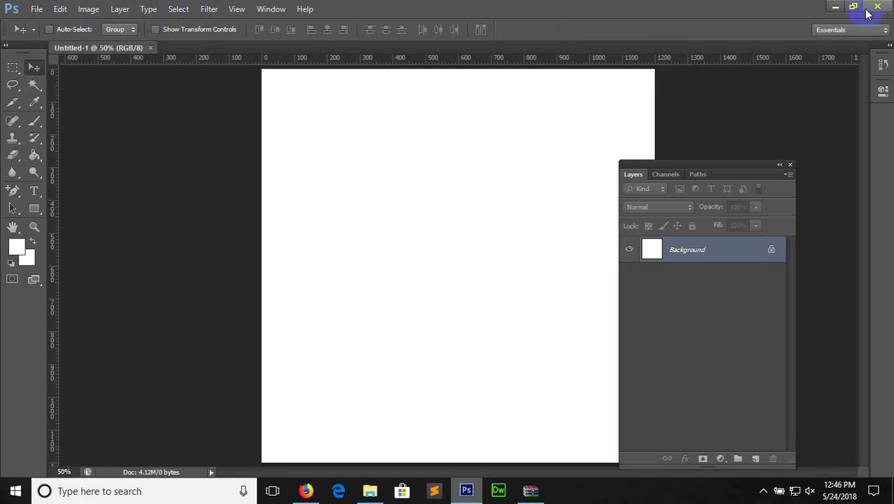
Place the bg-banner image from the desktop, scale it to about 50% in the upper centre, and commit
click(835, 6)
click(828, 10)
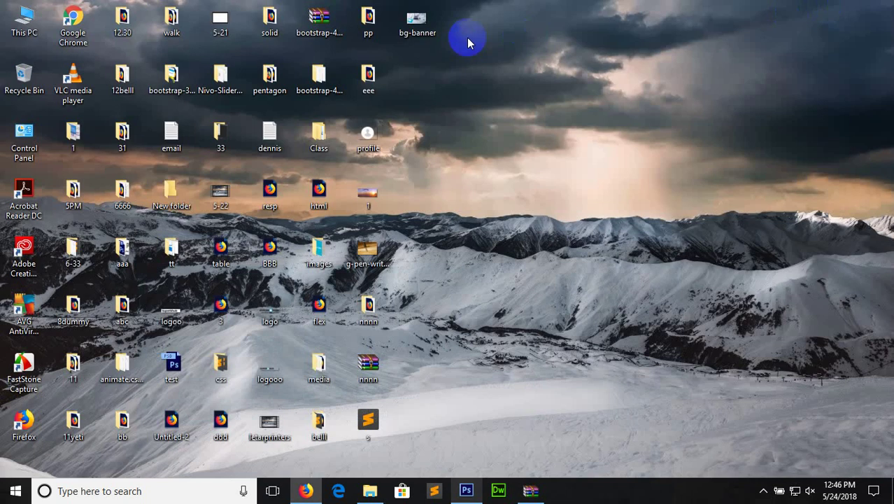
click(465, 490)
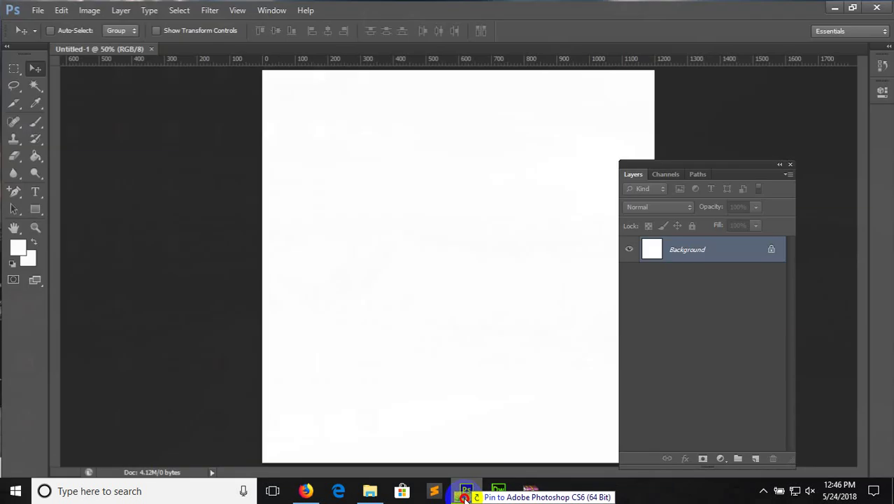
drag(438, 267, 439, 267)
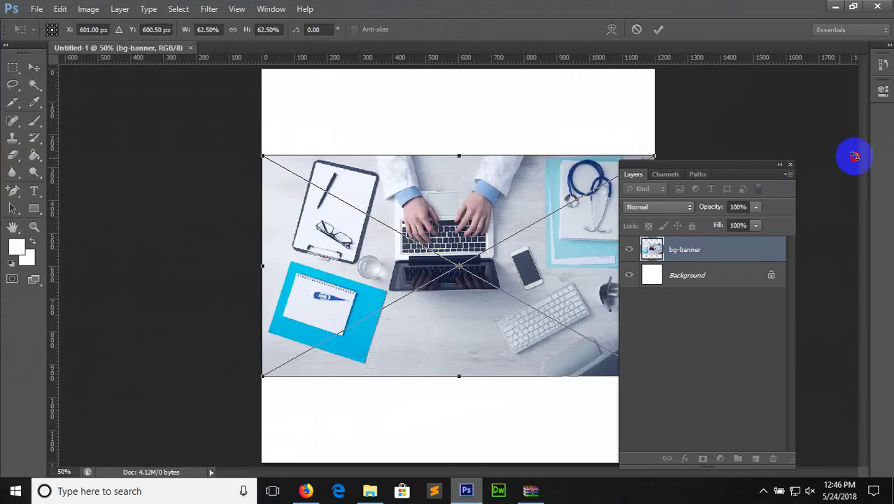
drag(702, 180, 883, 170)
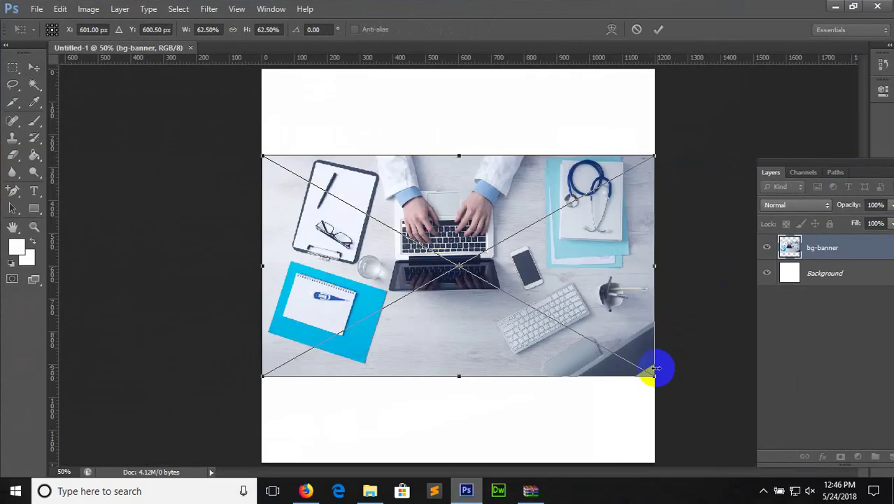
drag(653, 378, 573, 304)
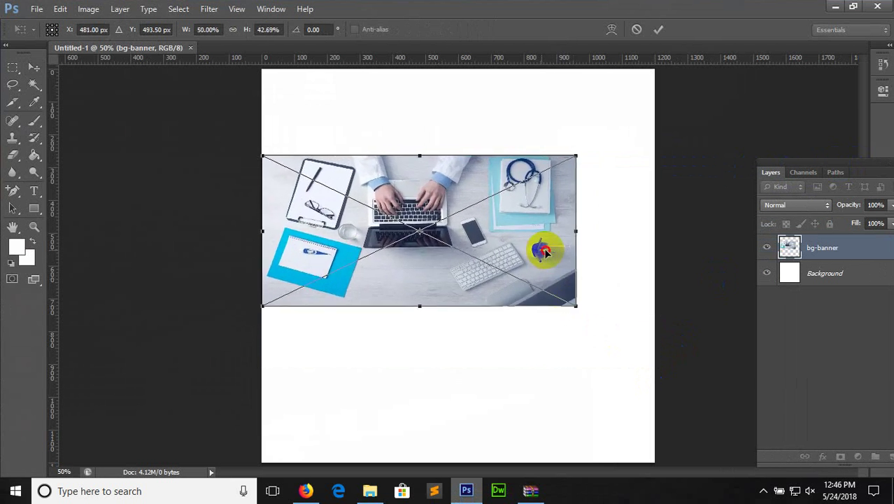
drag(539, 248, 573, 243)
key(Return)
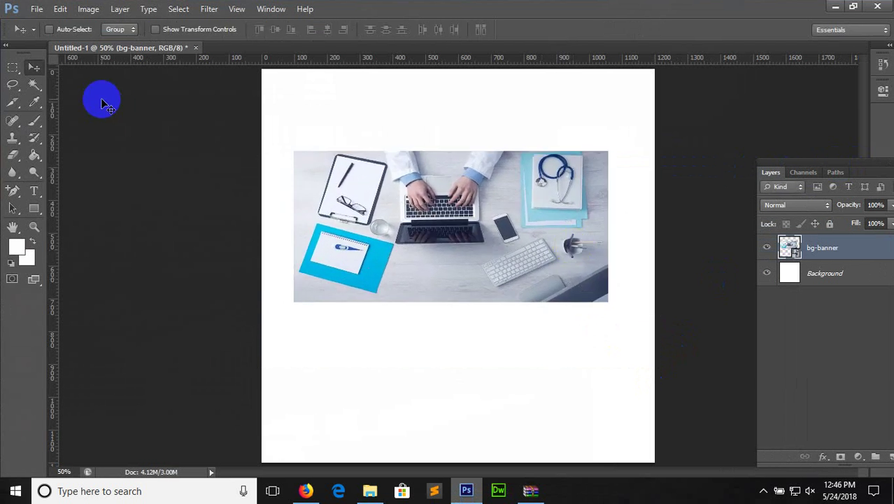
click(34, 66)
Nudge the banner, then give its layer a near-white outside Stroke
drag(491, 254, 497, 243)
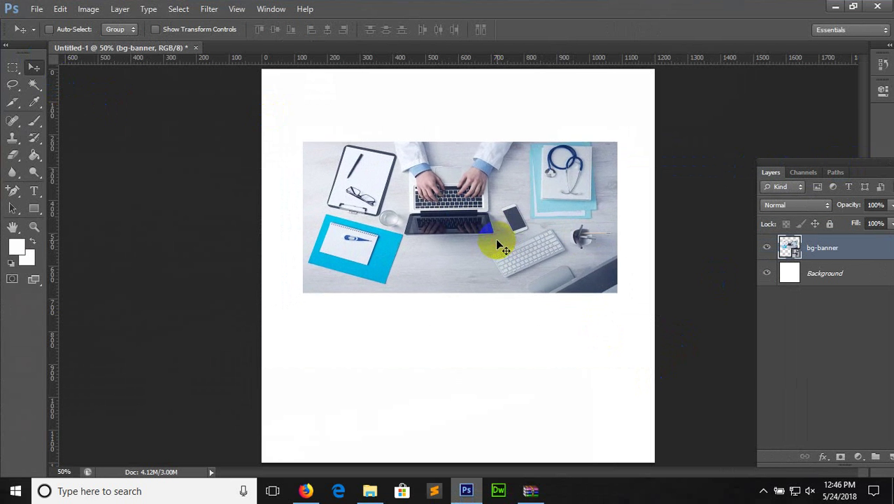
double_click(869, 252)
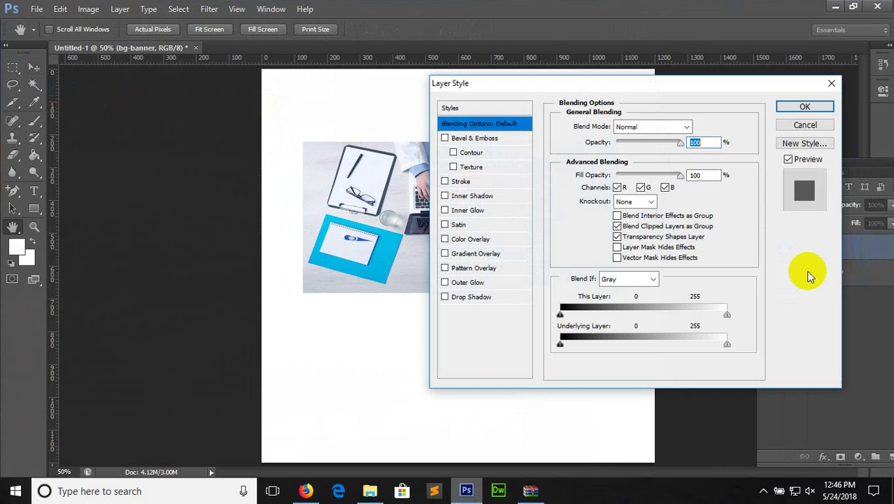
click(462, 181)
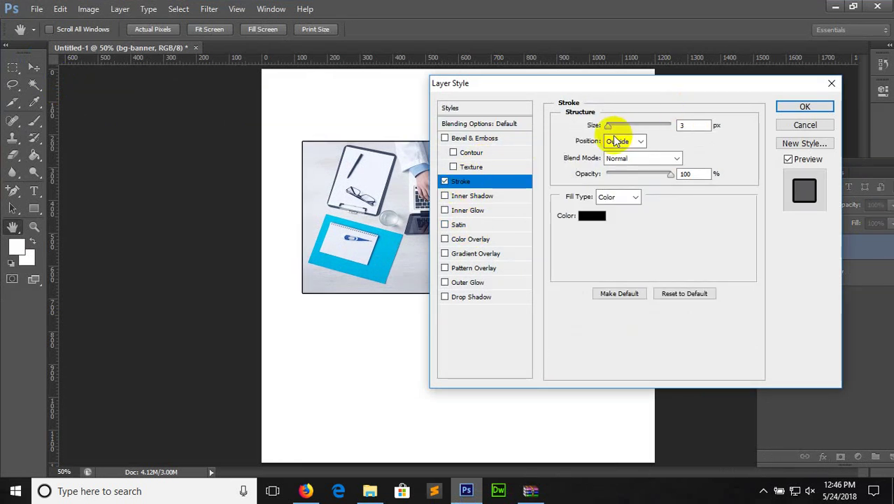
mouse_move(608, 126)
mouse_down()
mouse_move(621, 126)
mouse_move(589, 329)
mouse_move(622, 106)
mouse_move(622, 138)
mouse_up()
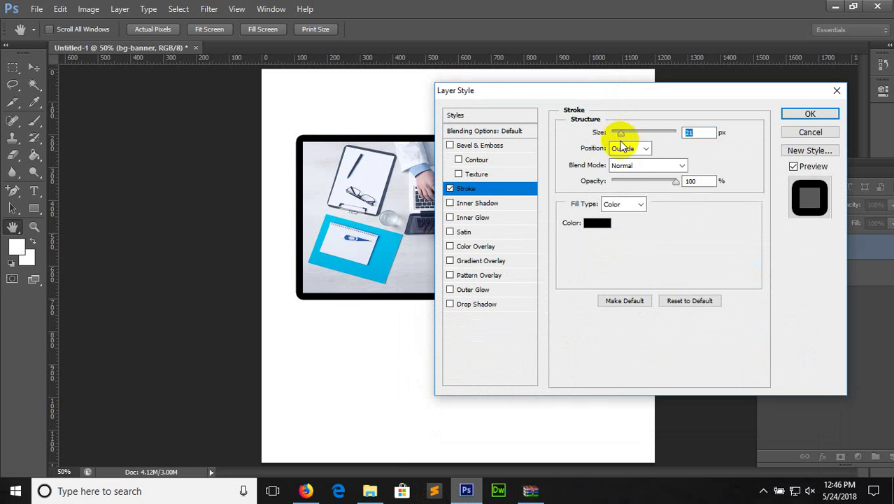
click(606, 224)
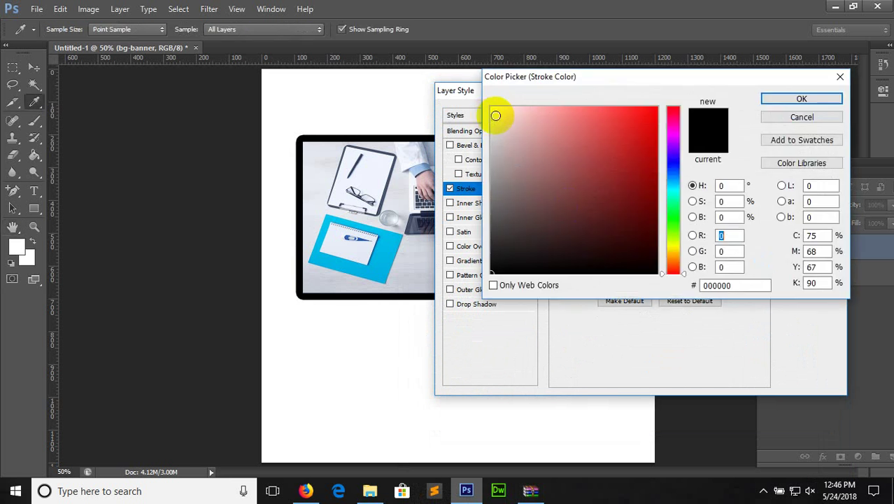
click(493, 109)
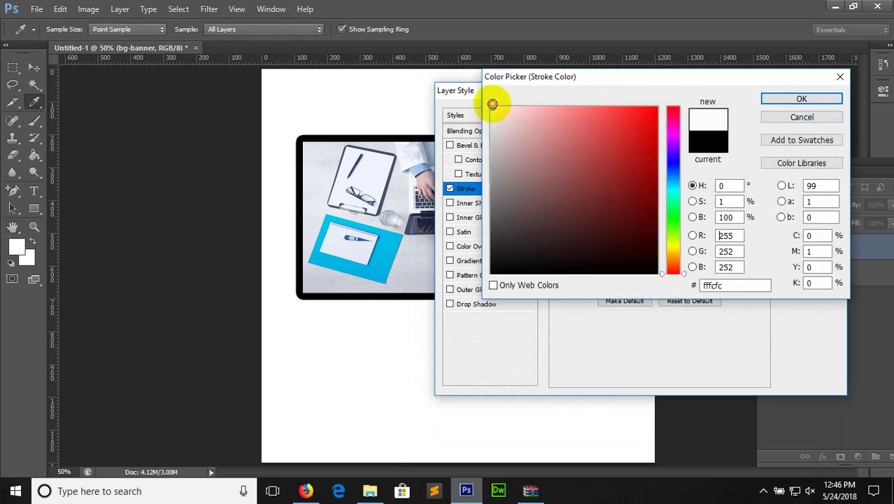
click(781, 105)
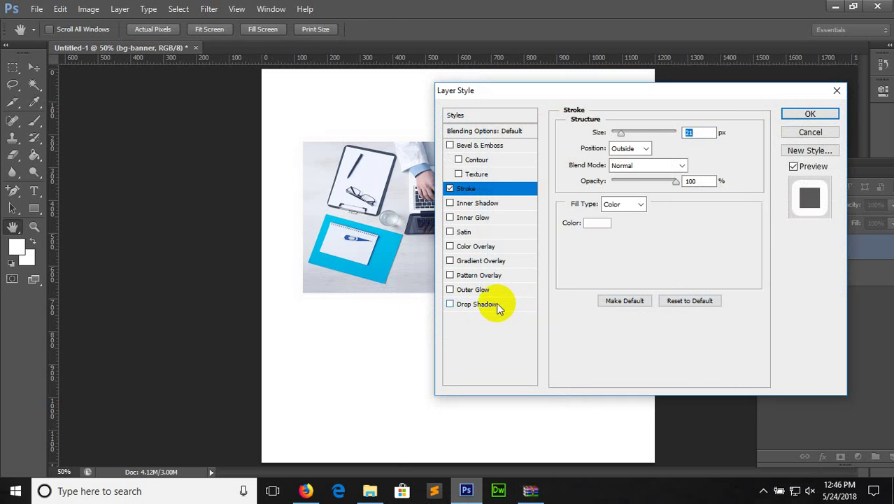
Add a 35 px Drop Shadow, thin the stroke to about 8 px, and apply the styles
click(476, 304)
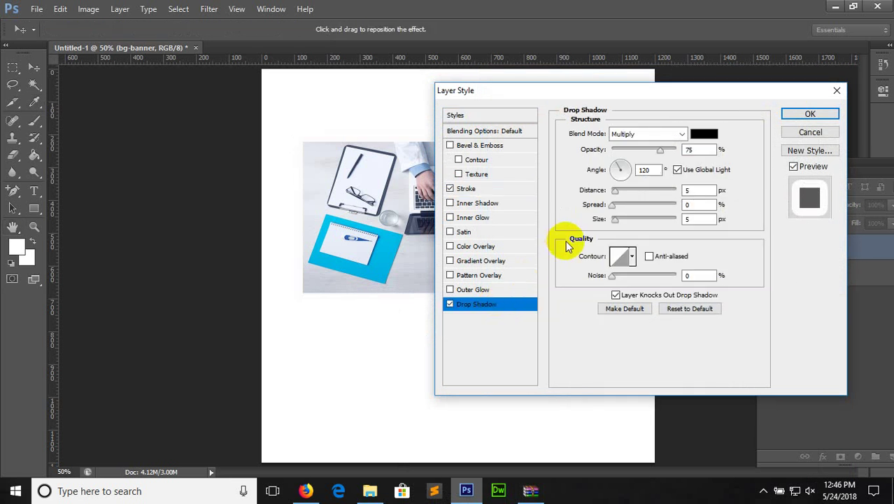
drag(615, 221, 636, 223)
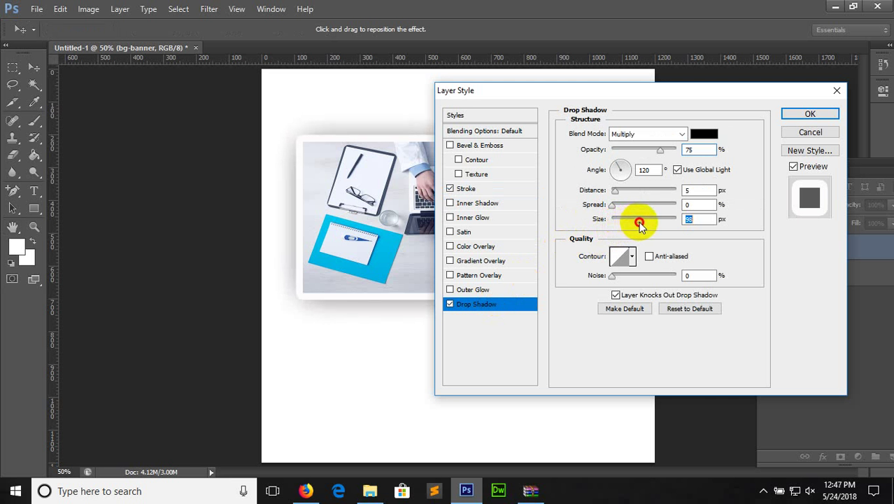
click(516, 186)
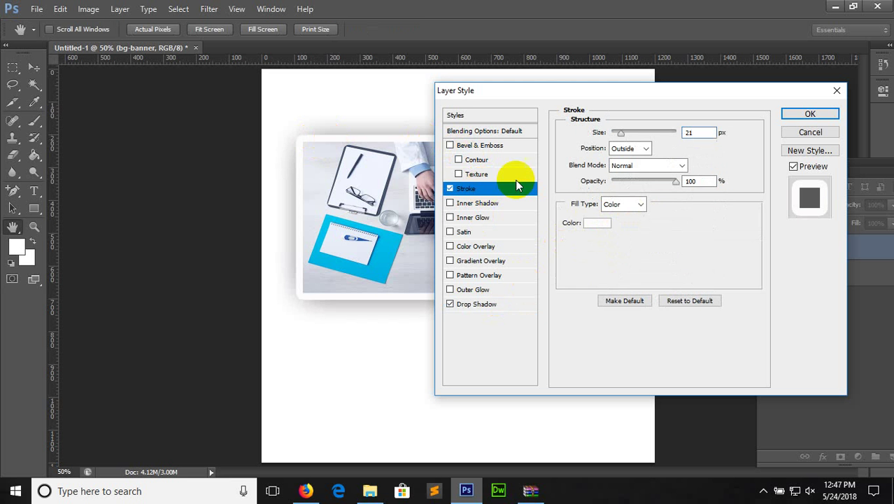
drag(622, 132, 616, 135)
click(791, 115)
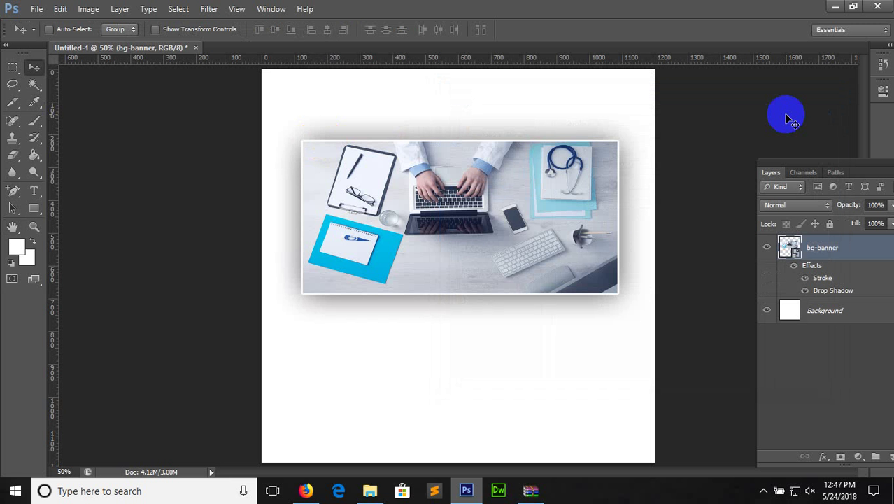
Zoom to 66.7%, move the banner down about 25 px, and add a new layer above Background
key(ctrl+plus)
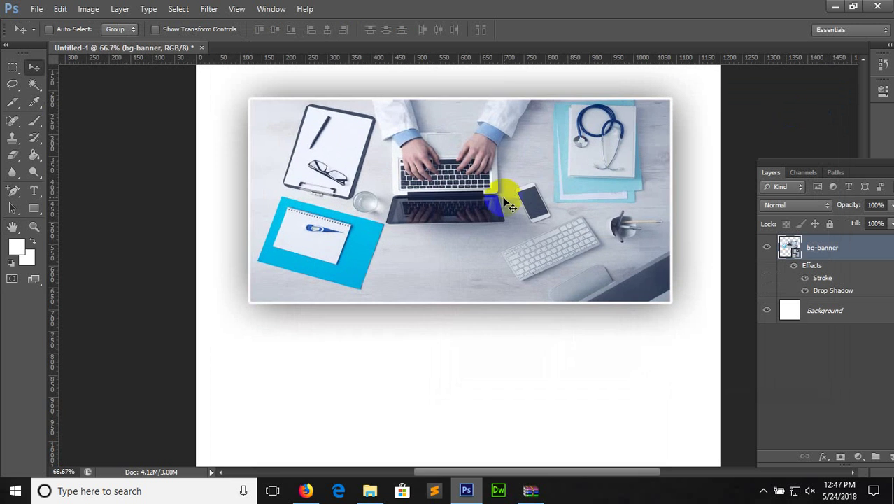
drag(501, 201, 511, 222)
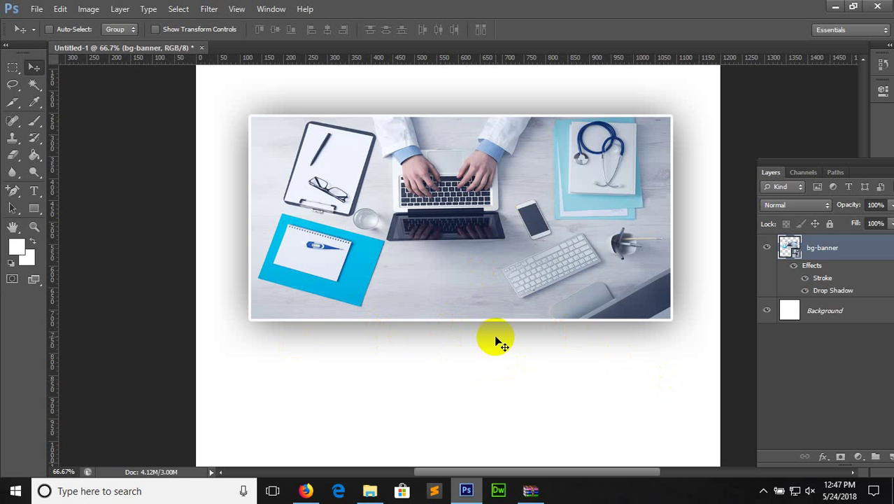
click(820, 313)
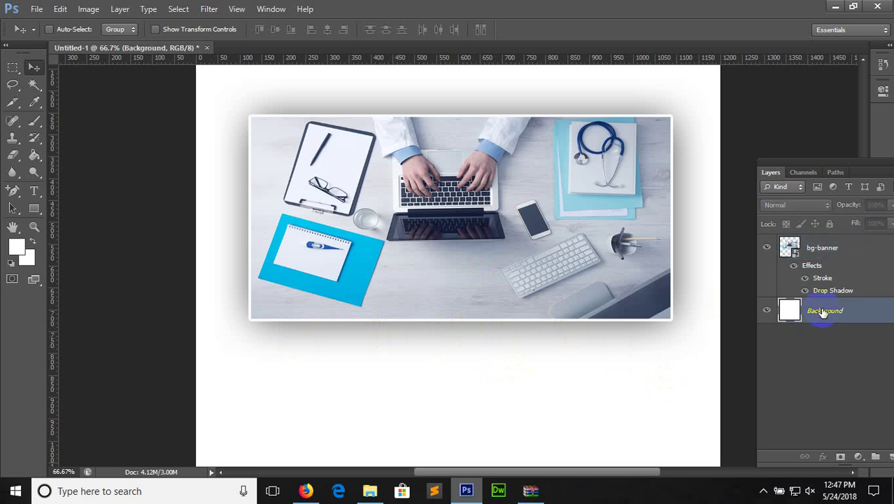
drag(840, 168, 805, 159)
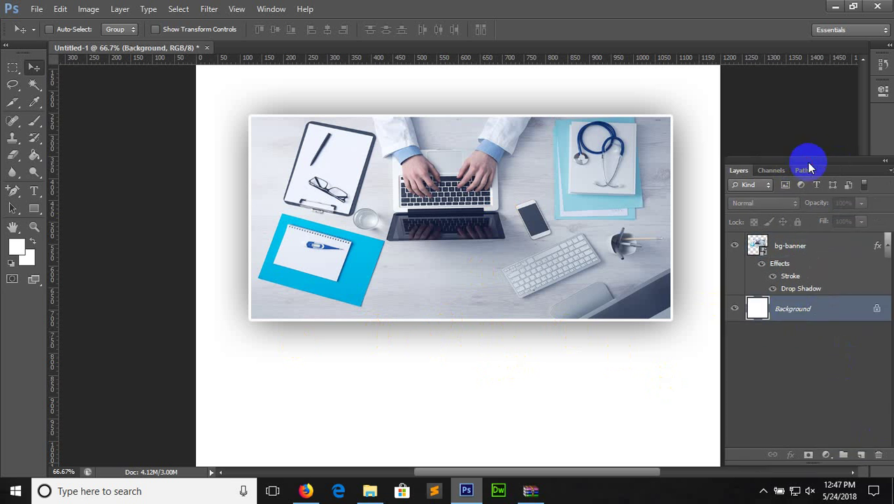
click(861, 454)
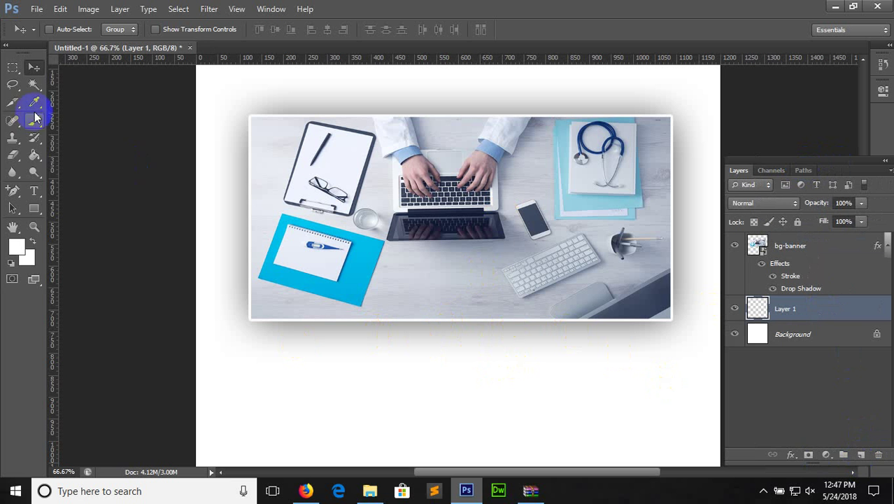
Select a wide flat ellipse under the banner, fill it with black, and deselect
right_click(12, 74)
click(60, 76)
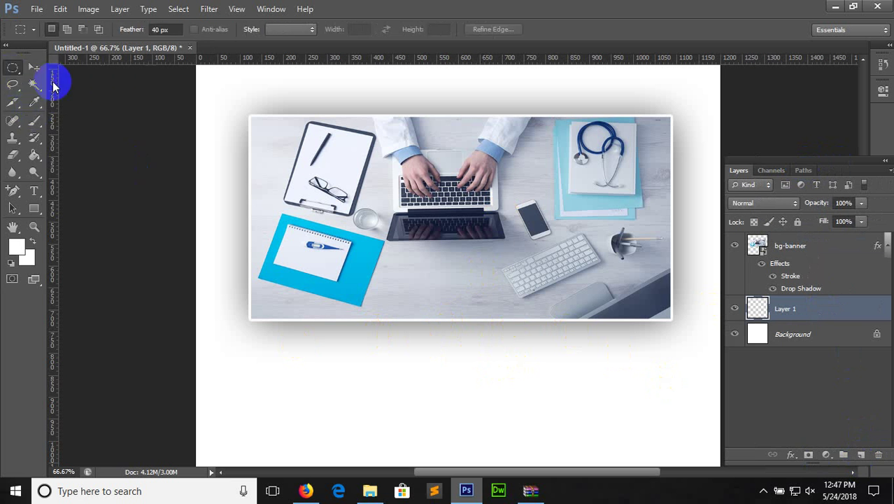
mouse_move(252, 312)
mouse_down()
mouse_move(561, 310)
mouse_move(625, 354)
mouse_move(675, 352)
mouse_up()
click(37, 160)
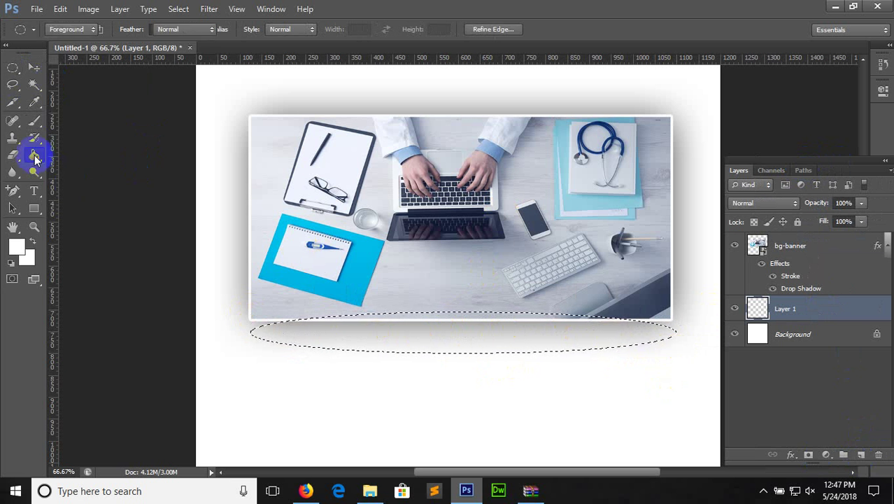
click(17, 245)
click(464, 265)
drag(510, 250, 503, 262)
click(784, 102)
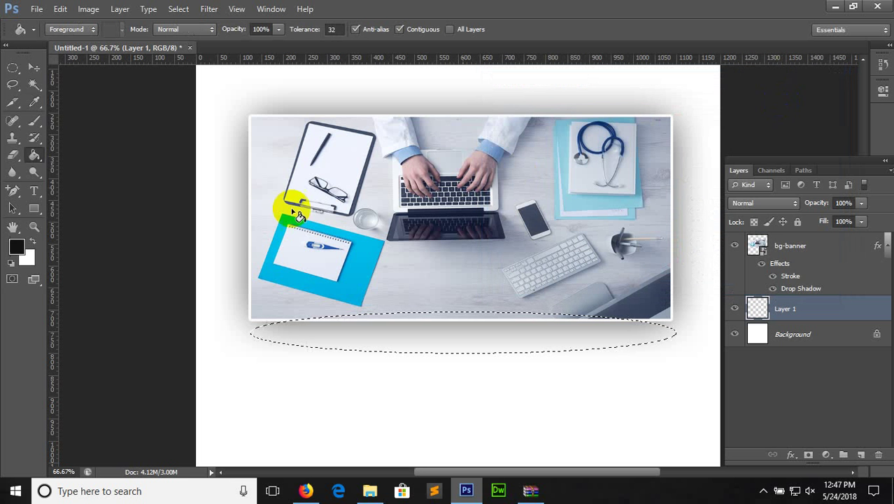
click(361, 326)
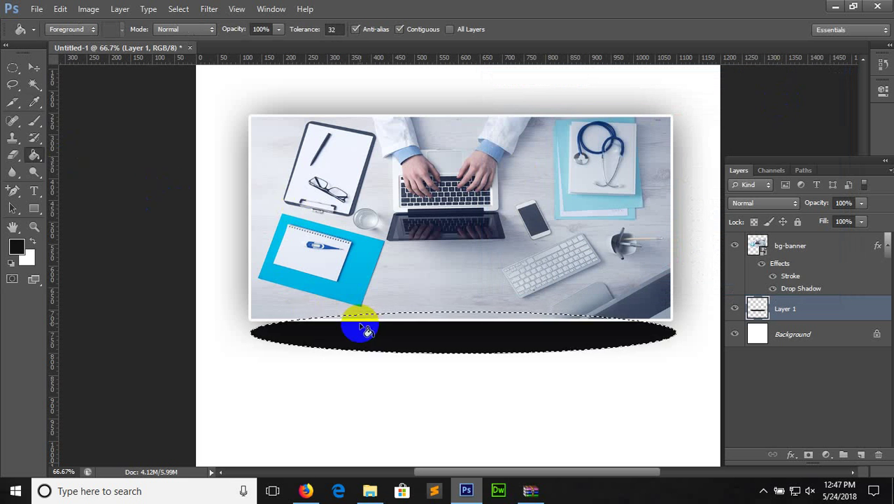
key(ctrl+d)
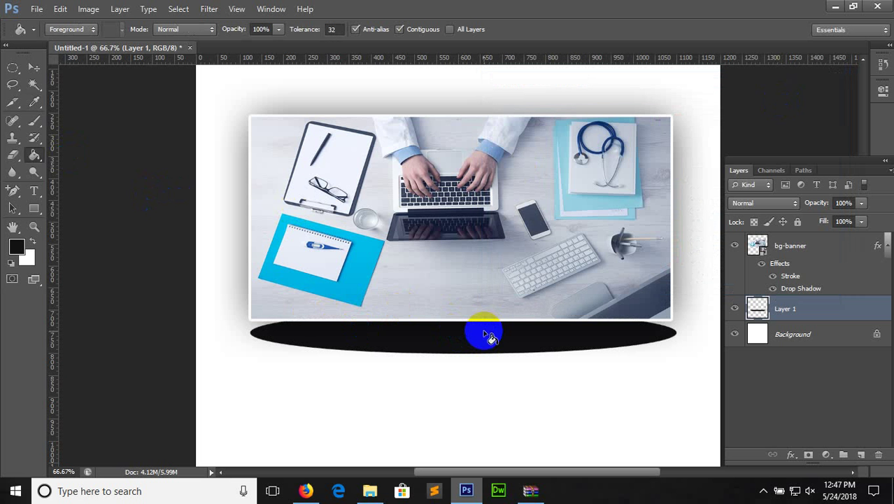
Apply a Gaussian Blur of radius 10 to the black ellipse
click(209, 9)
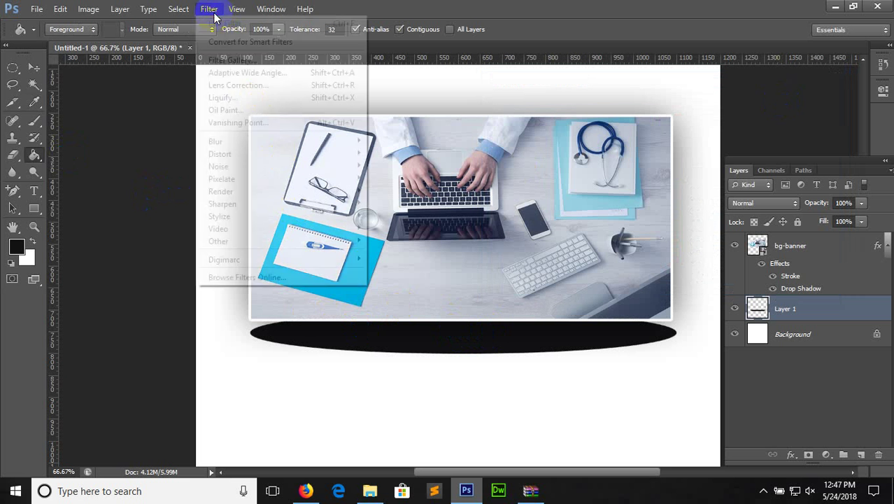
mouse_move(326, 143)
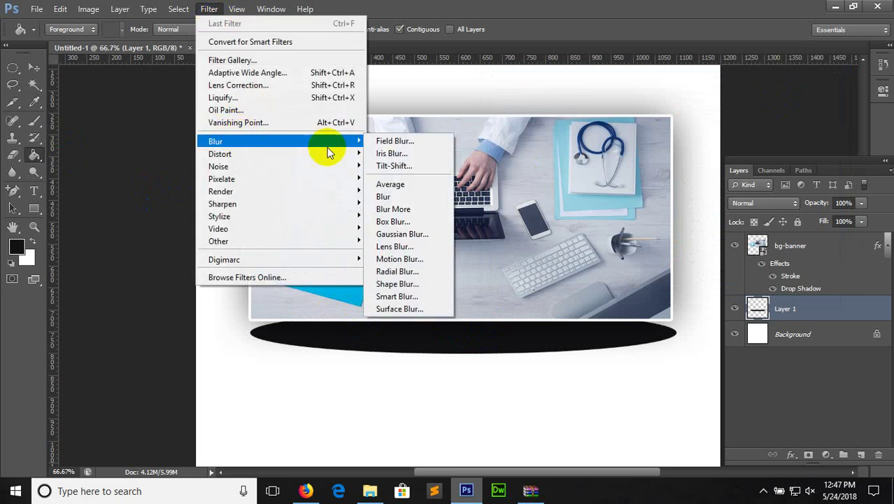
click(403, 236)
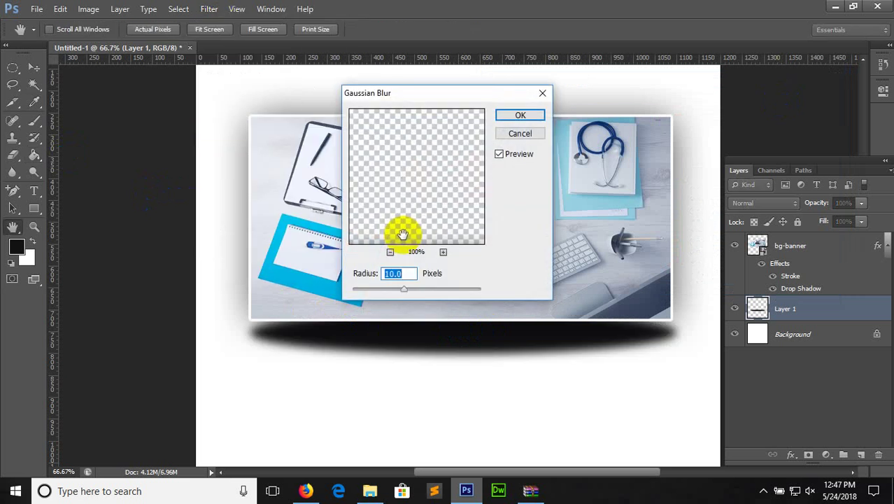
click(503, 116)
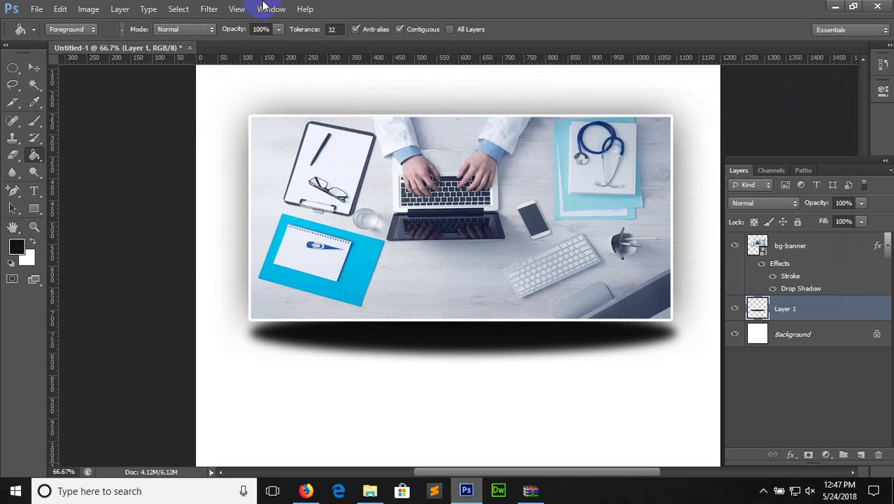
Apply a second Gaussian Blur with radius 8.4 pixels
click(209, 9)
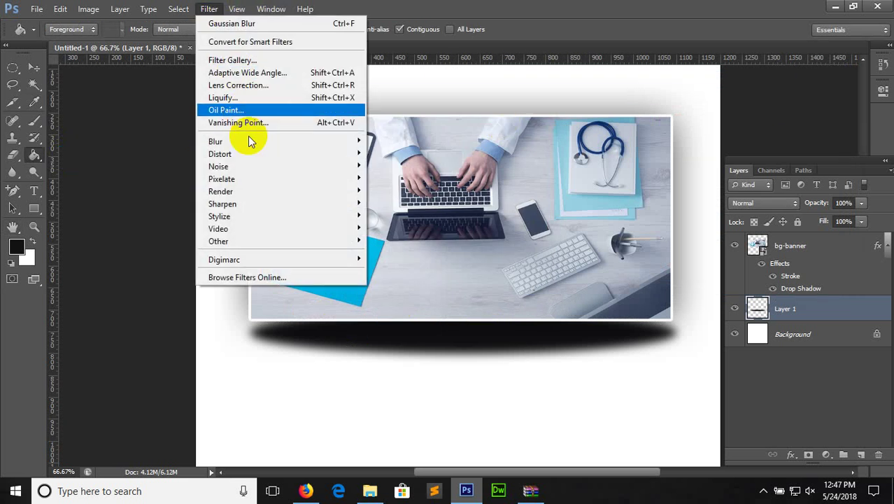
mouse_move(343, 142)
click(442, 233)
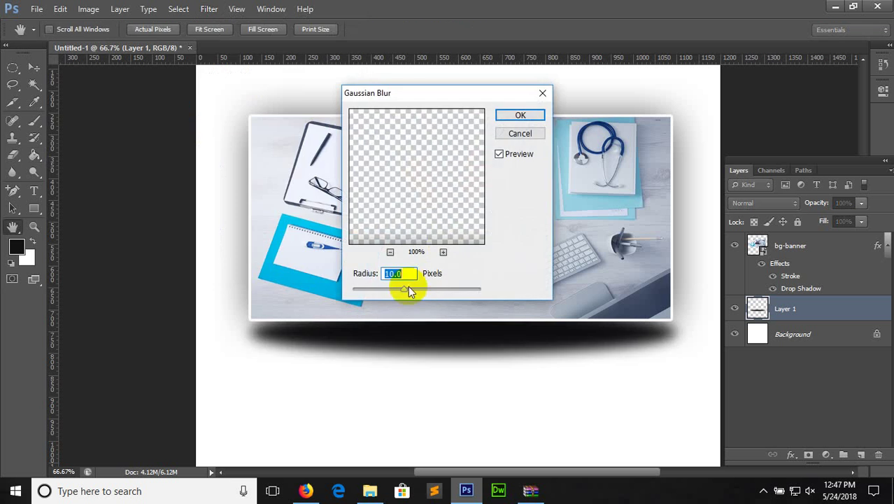
drag(406, 293, 404, 295)
click(519, 116)
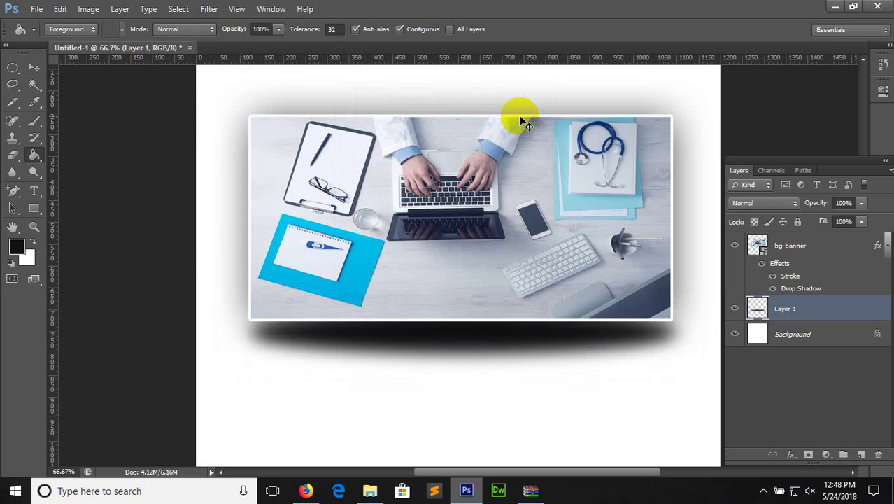
key(ctrl+t)
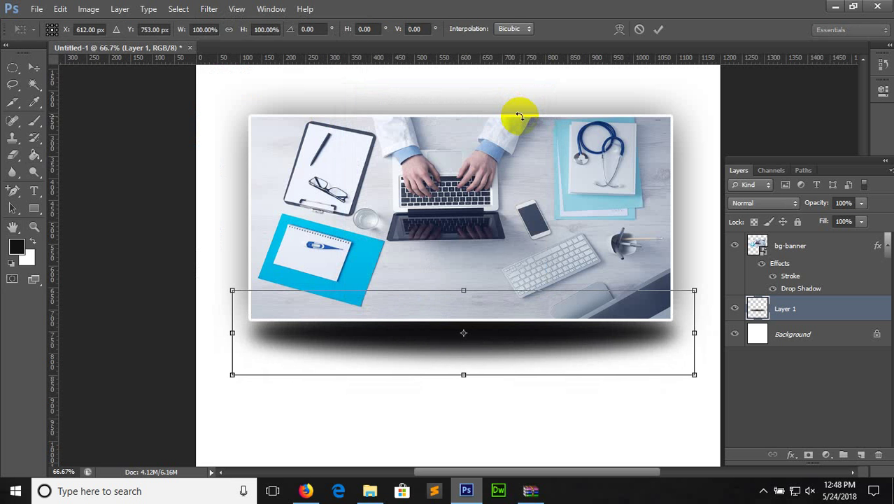
Warp the blurred shadow, bending its bottom edge upward into an arc, and commit
right_click(484, 315)
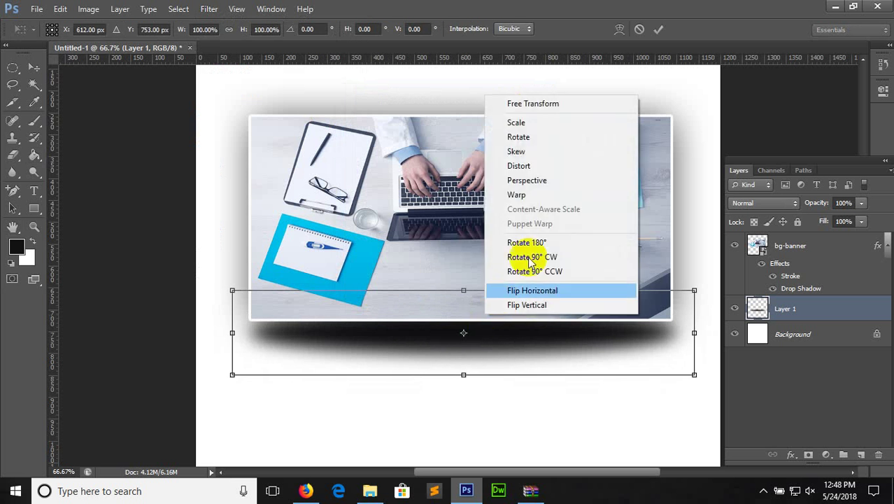
click(519, 195)
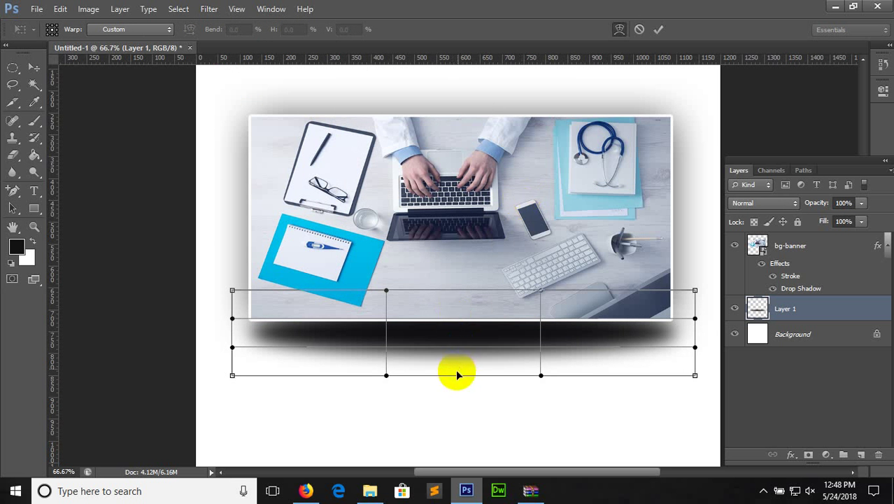
drag(458, 379, 455, 323)
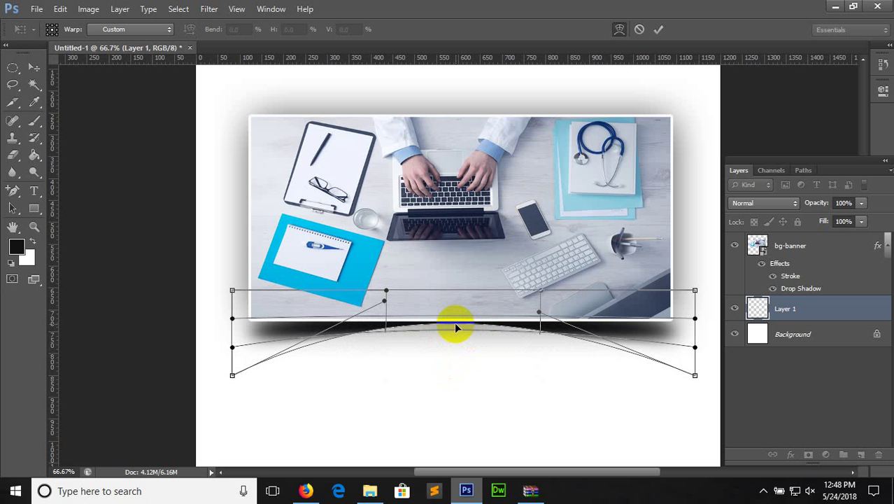
key(g)
click(34, 68)
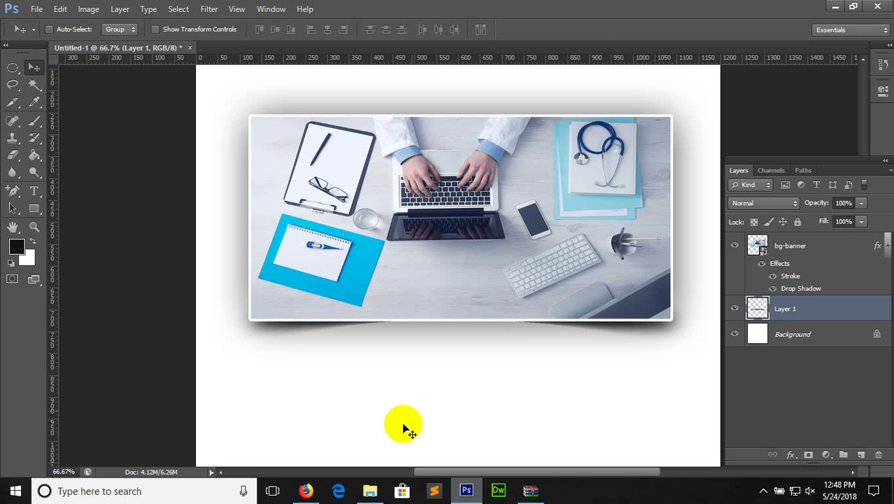
In File Explorer, go to Local Disk (D:) > MY WORK > New folder (2)
click(370, 490)
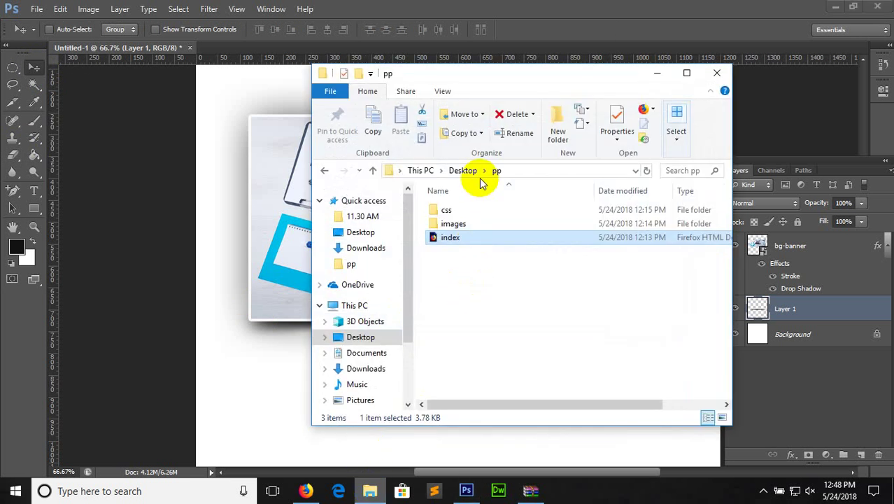
scroll(409, 357, down, 2)
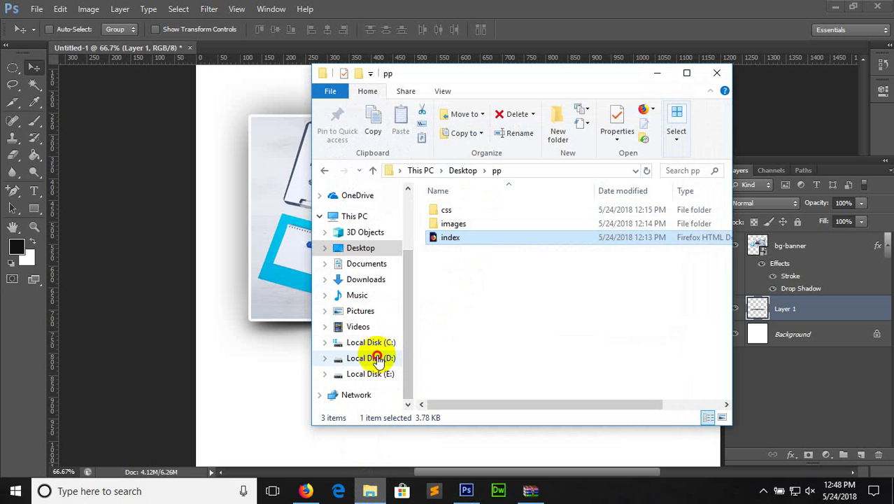
click(371, 358)
double_click(612, 77)
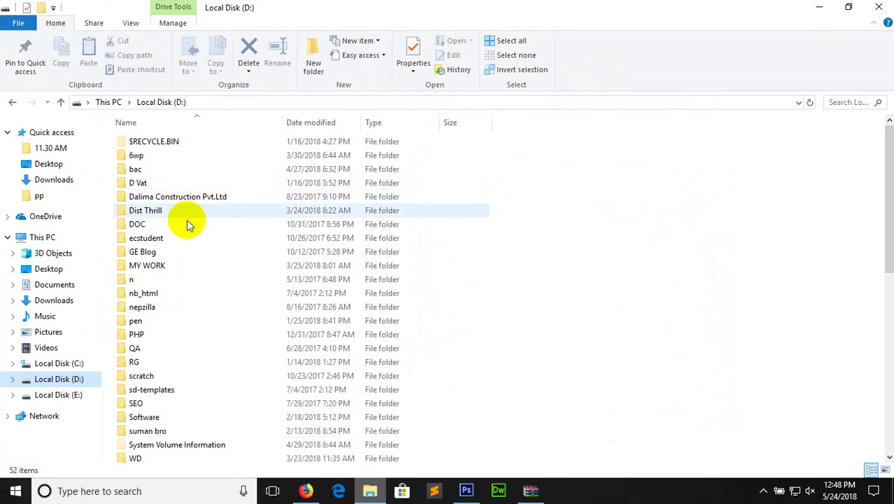
click(160, 266)
double_click(160, 266)
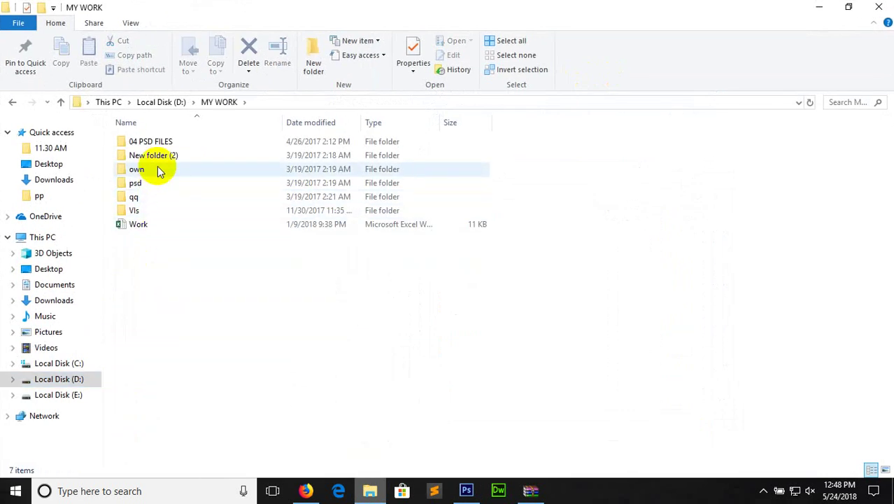
double_click(153, 158)
Open hotel > thefrankfurt and launch its index.html in Firefox
click(154, 174)
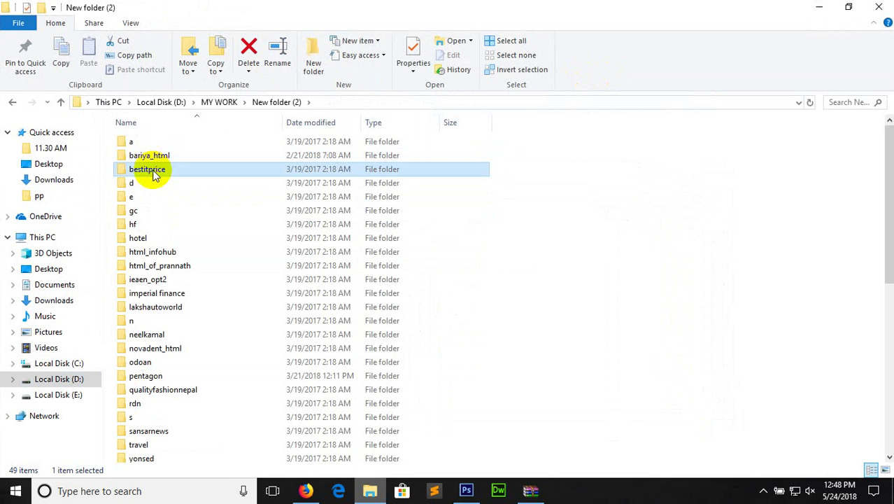
key(h)
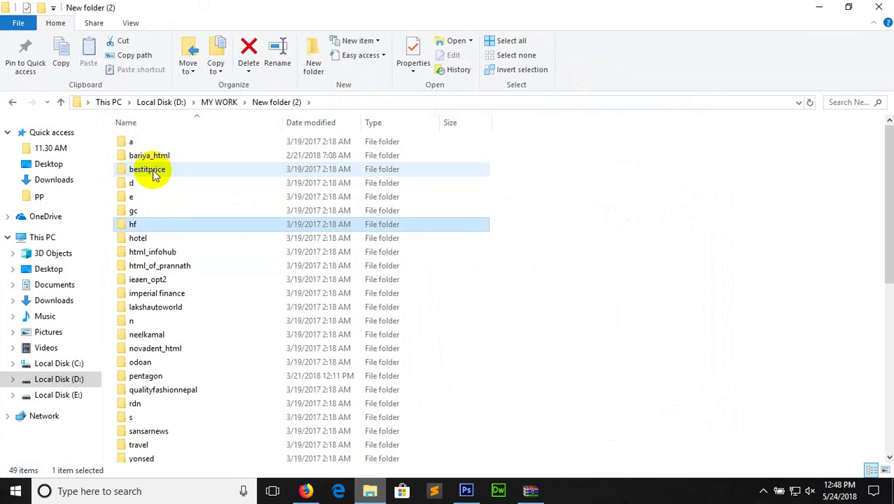
key(o)
key(Return)
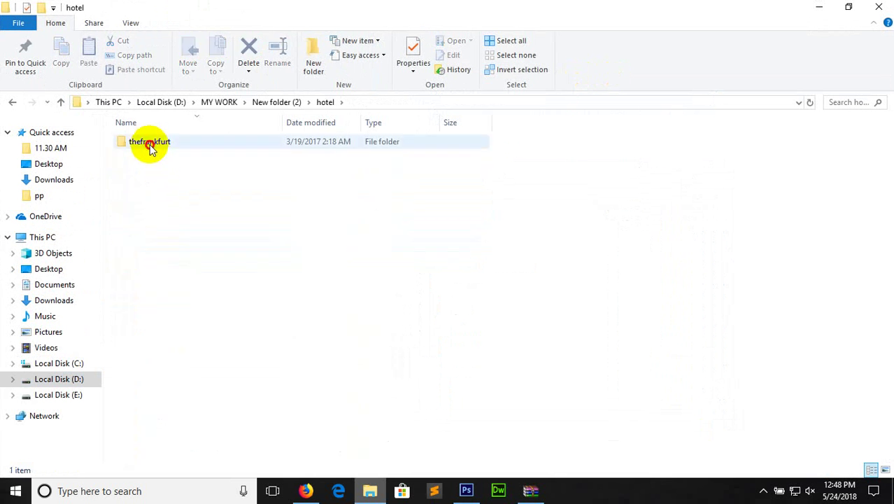
double_click(149, 143)
double_click(147, 170)
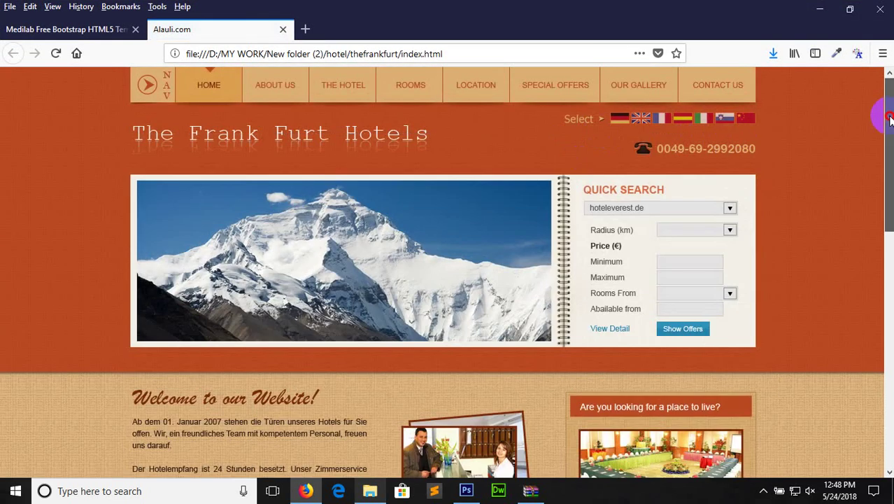
Scroll through The Frank Furt Hotels page in Firefox
drag(890, 120, 890, 354)
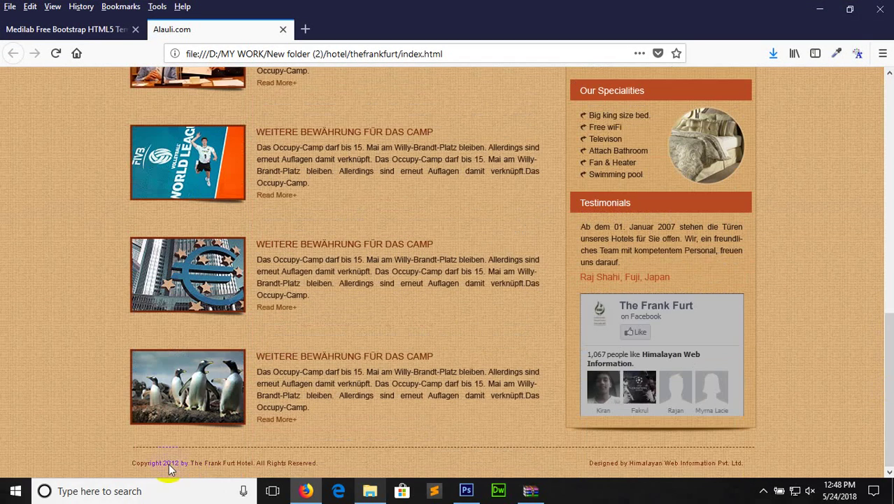
drag(891, 342, 870, 67)
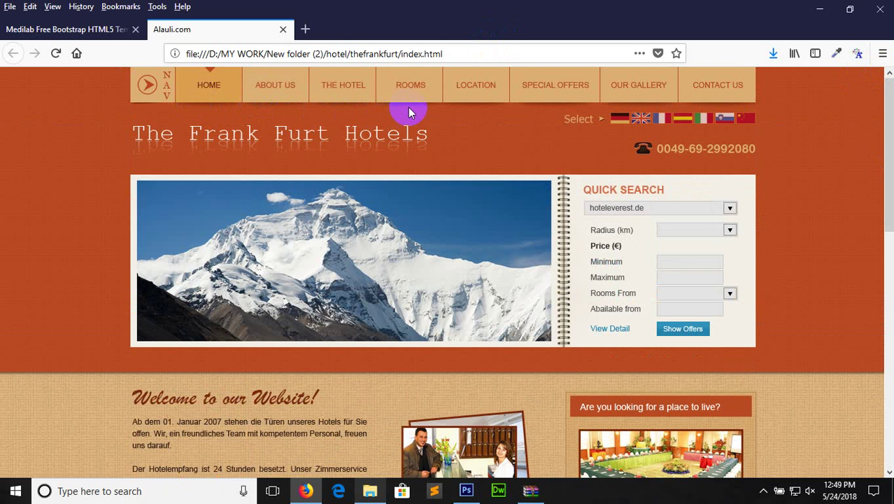
drag(883, 156, 885, 198)
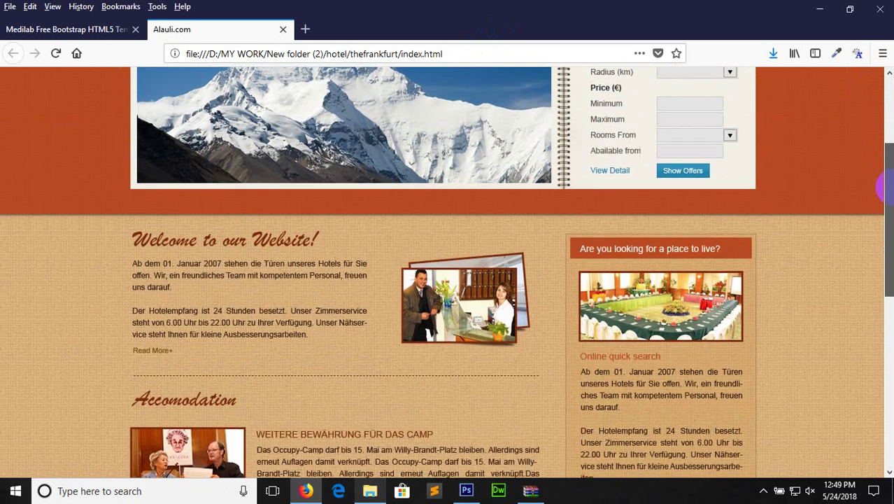
scroll(294, 312, down, 3)
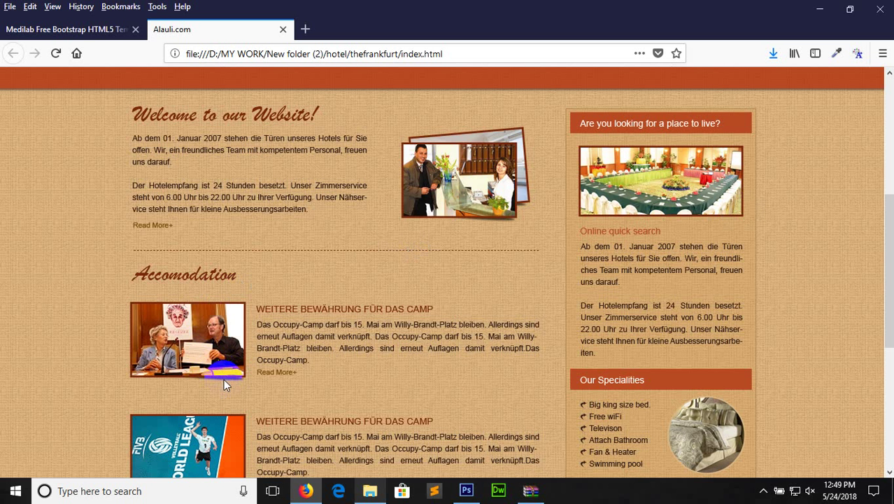
drag(889, 236, 888, 340)
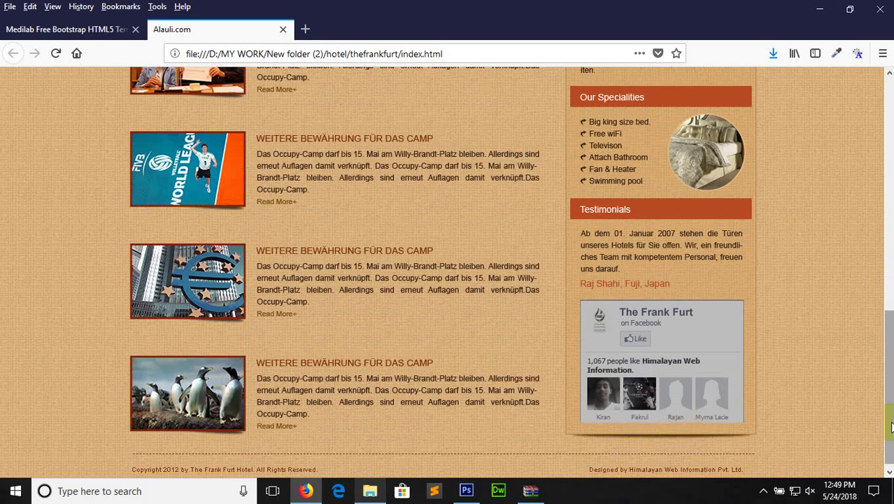
drag(892, 427, 884, 176)
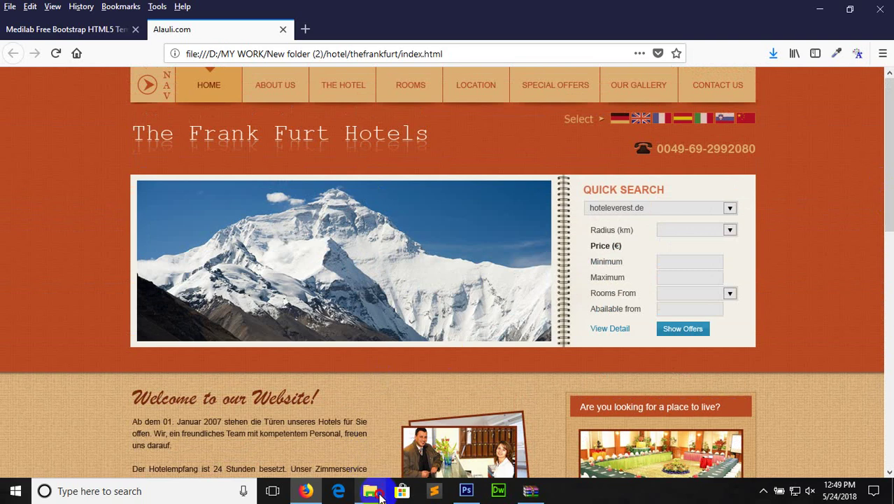
Back in New folder (2), open the imperial finance folder and launch its index.html
click(376, 492)
click(325, 103)
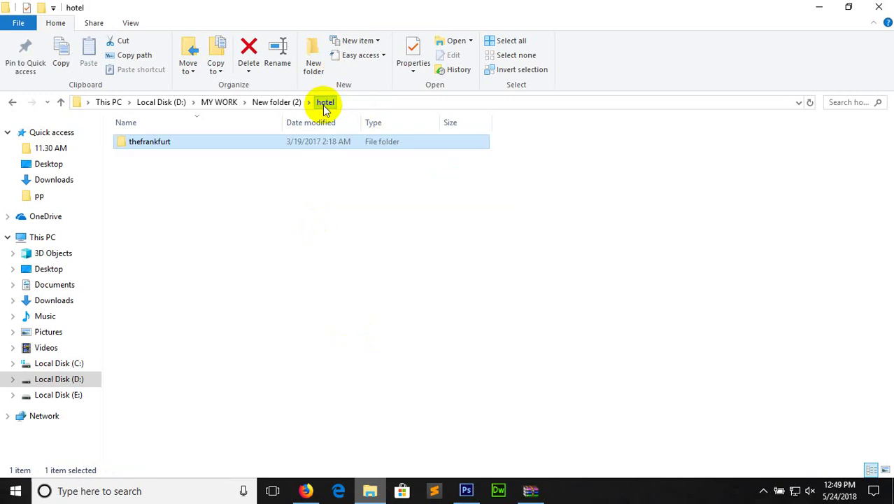
click(277, 103)
click(186, 238)
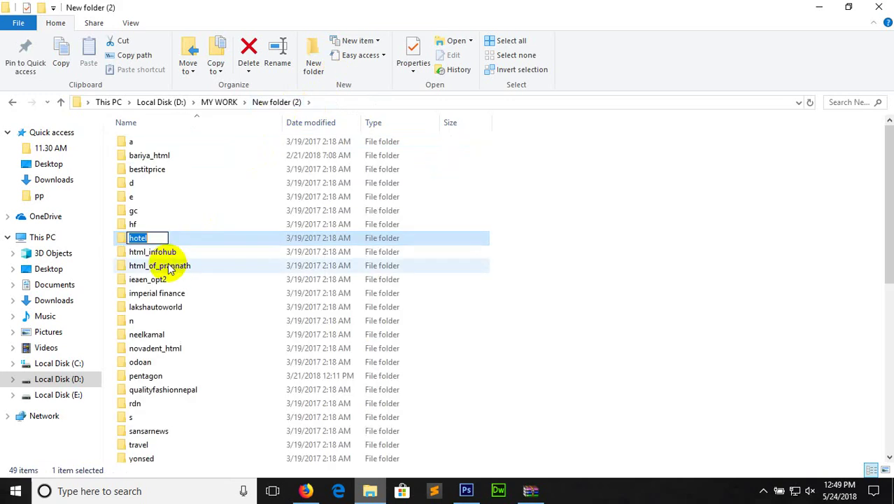
click(168, 269)
double_click(158, 293)
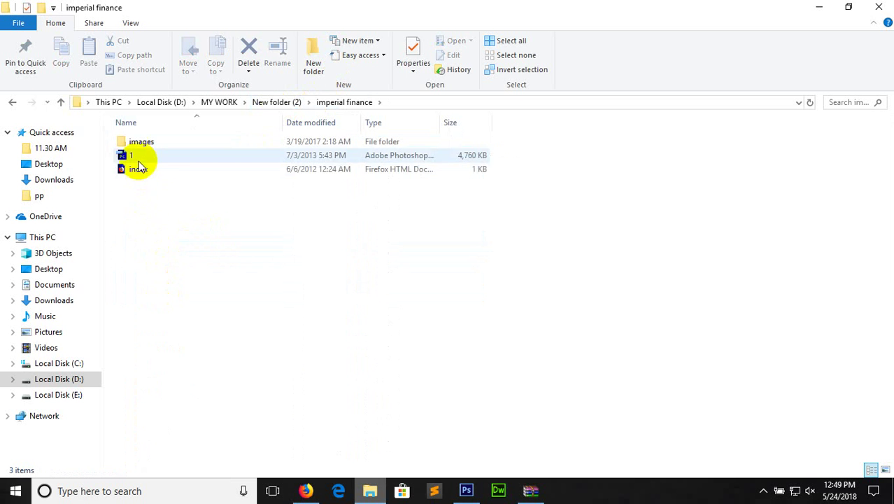
double_click(140, 170)
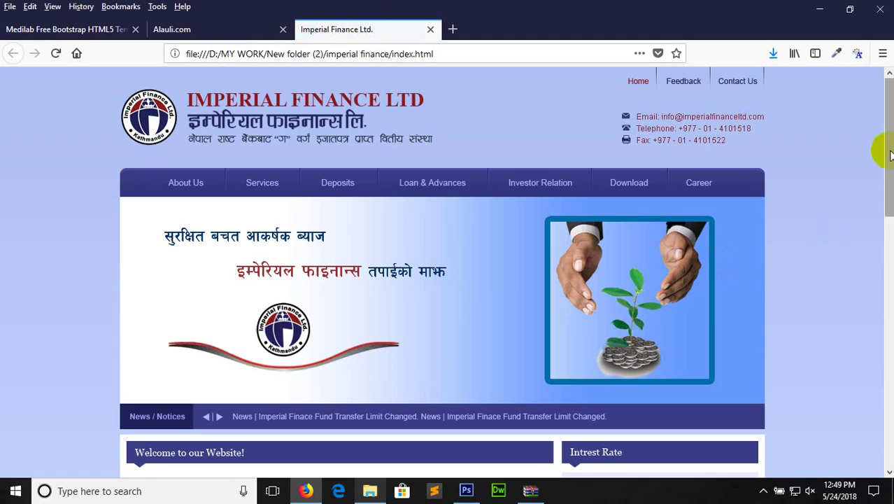
Scroll back to the top and close the Imperial Finance and Alauli.com tabs, leaving Medilab
drag(890, 154, 886, 329)
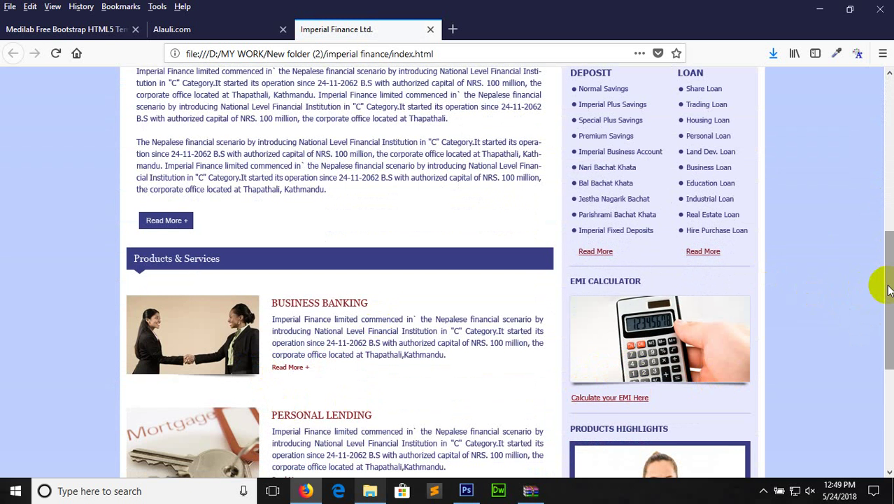
drag(887, 292, 886, 384)
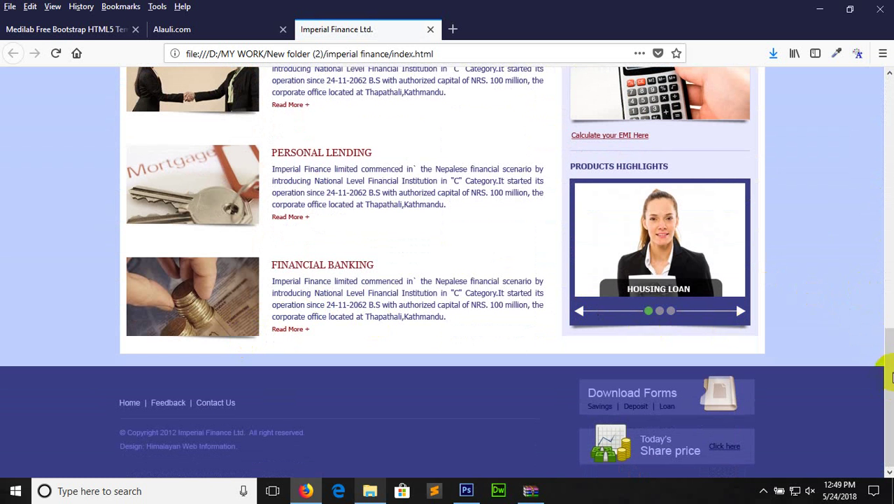
click(890, 378)
drag(891, 378, 867, 80)
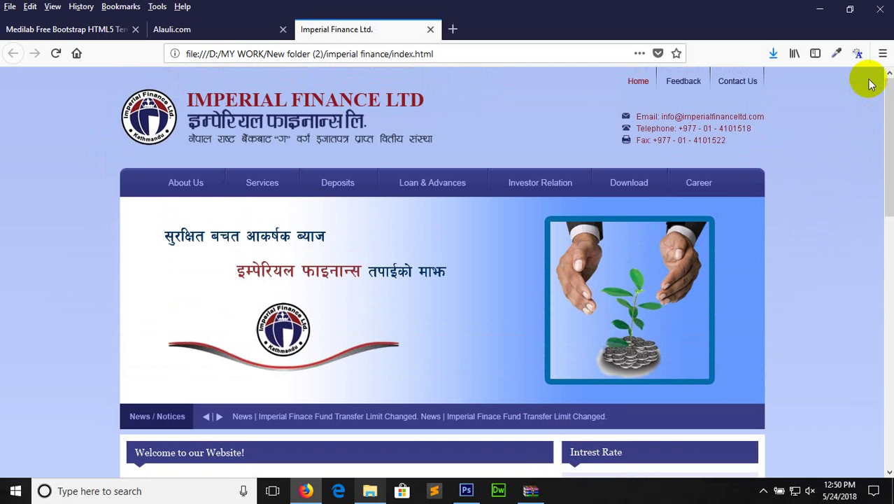
click(430, 29)
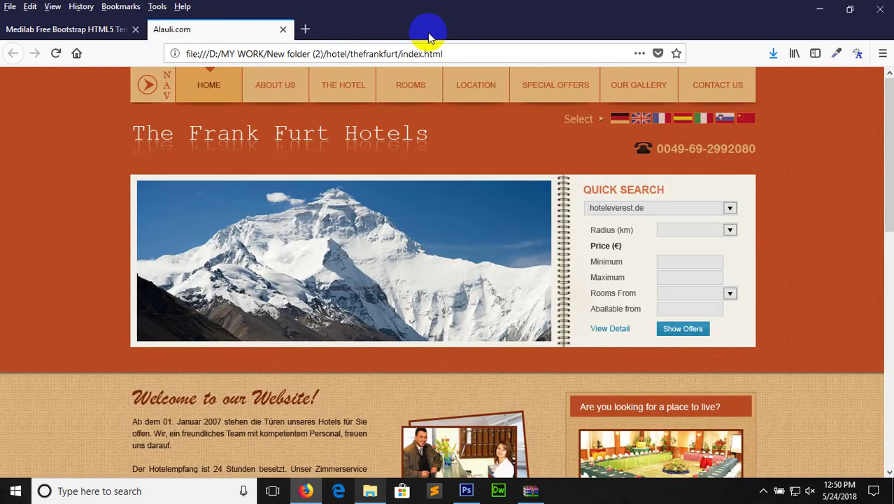
click(283, 29)
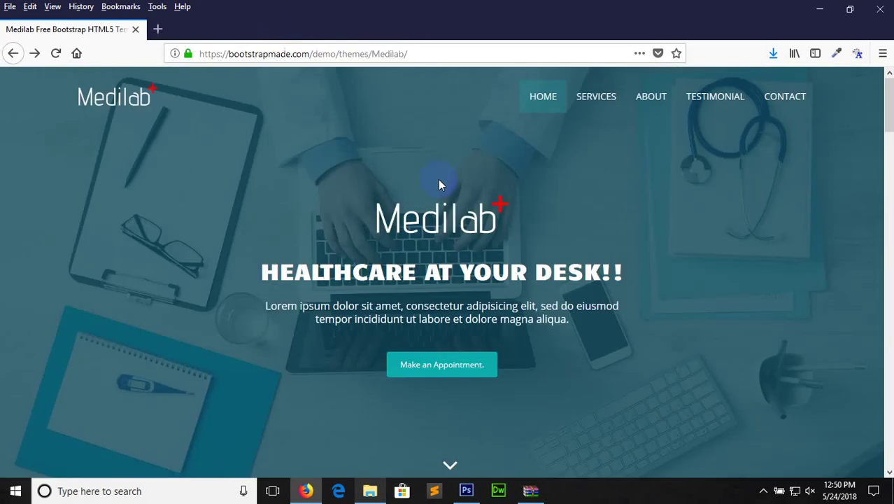
Close Photoshop's Untitled-1 document without saving, then return to Firefox
click(466, 491)
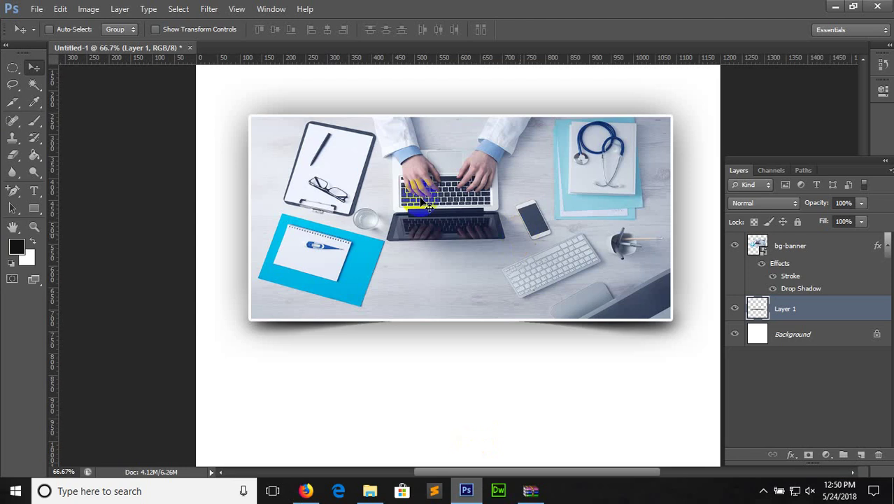
click(190, 48)
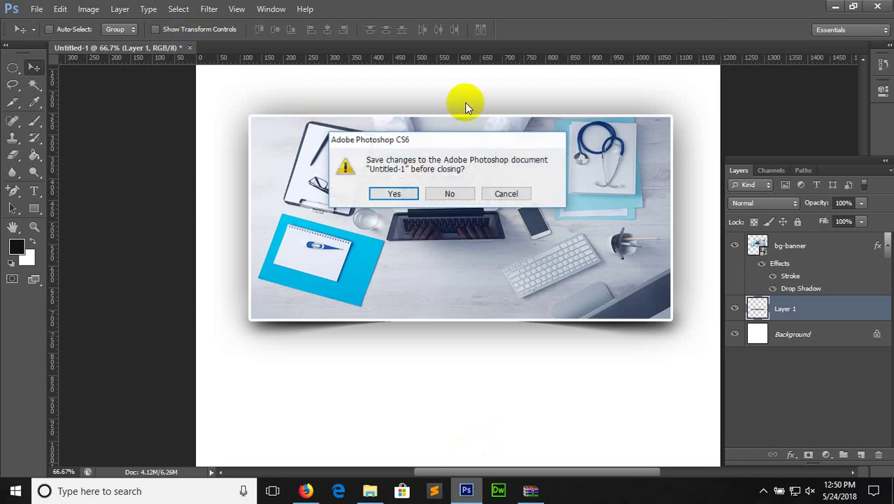
click(451, 195)
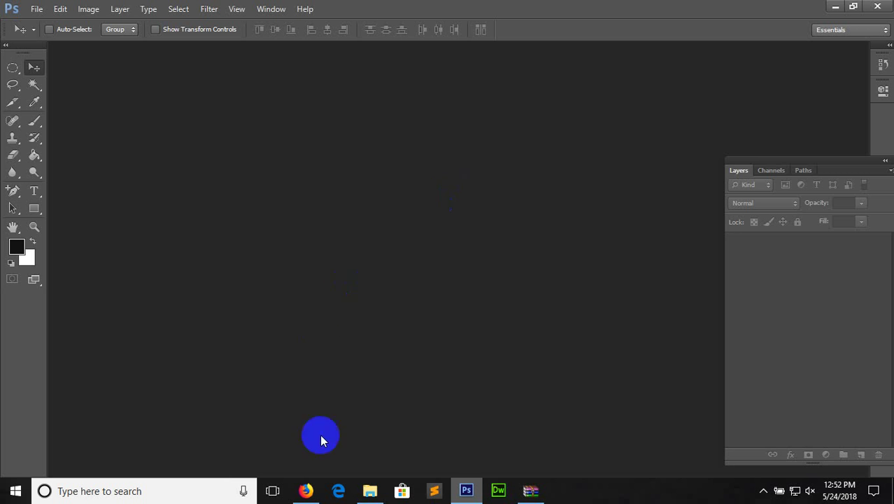
click(304, 489)
In a new tab, load kaflesajan.com.np/nw/ and then kaflesajan.com.np/nepalwanders/
click(158, 28)
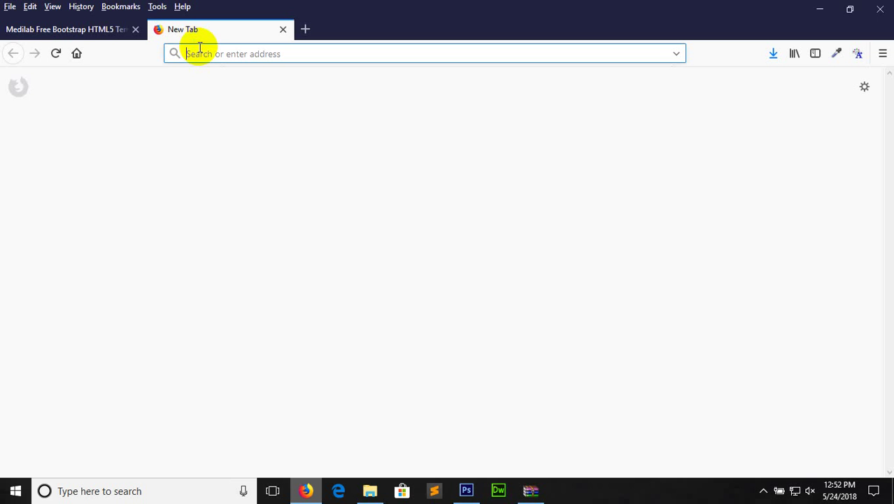
text(kaflesajan.com.np/)
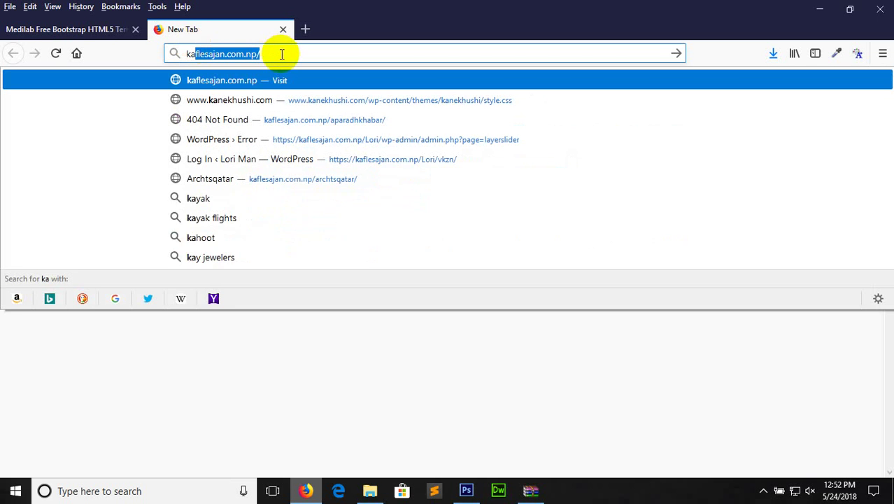
click(282, 54)
text(nw/)
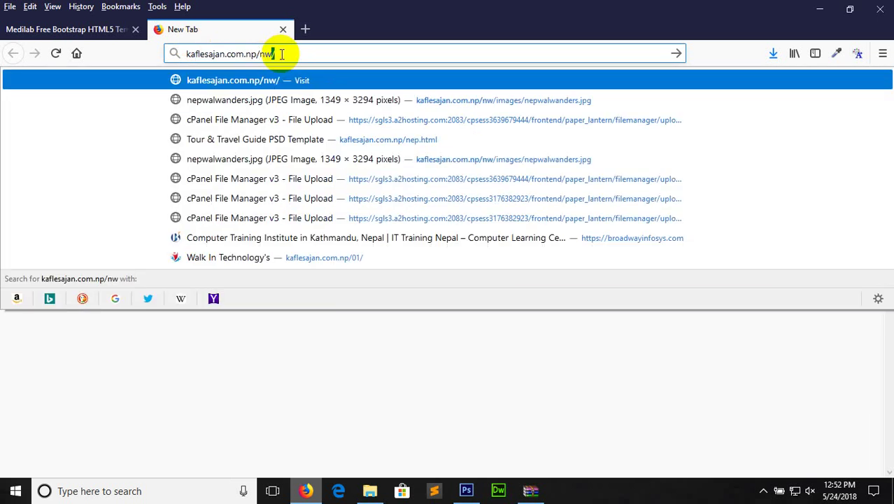
key(Return)
click(300, 56)
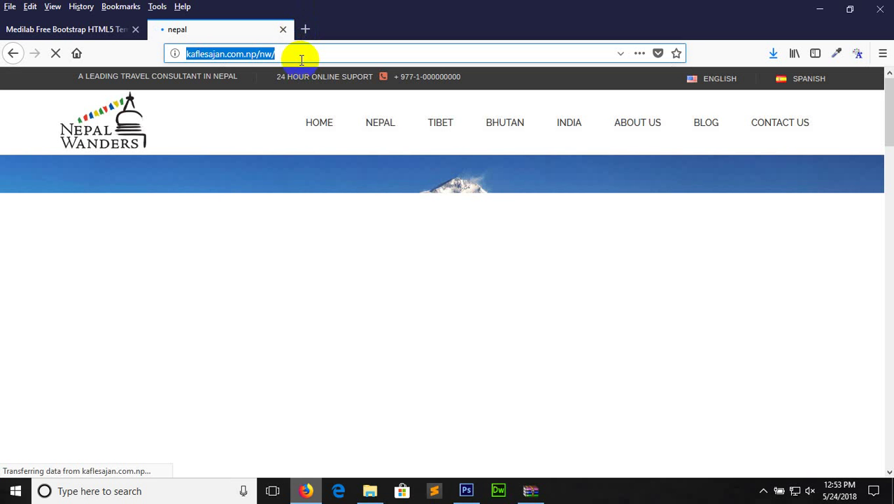
text(ka)
key(Return)
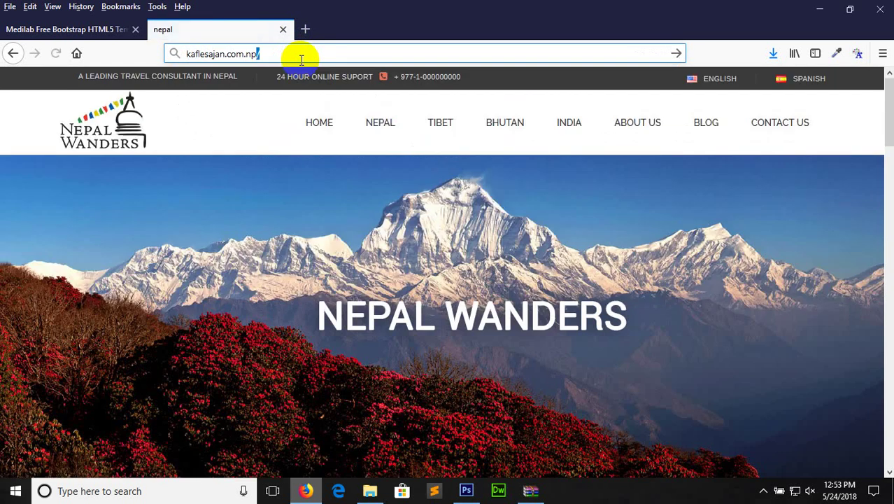
click(301, 59)
click(301, 59)
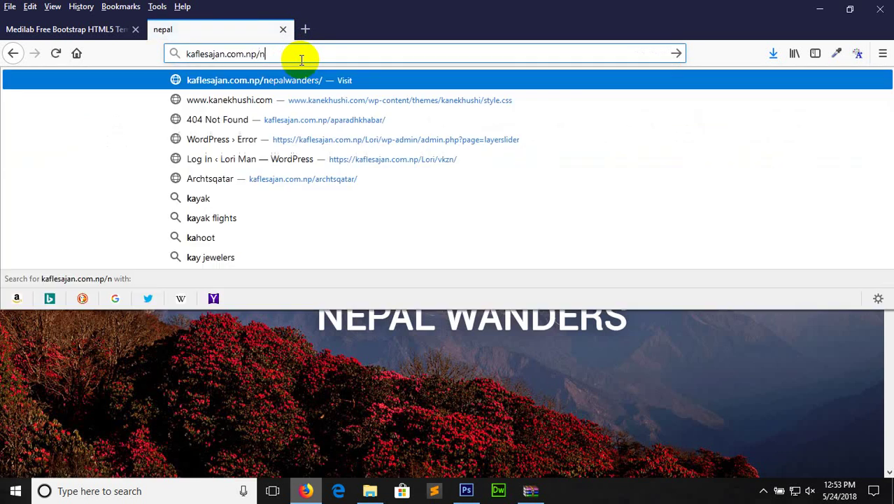
text(nepalwanders/)
key(Return)
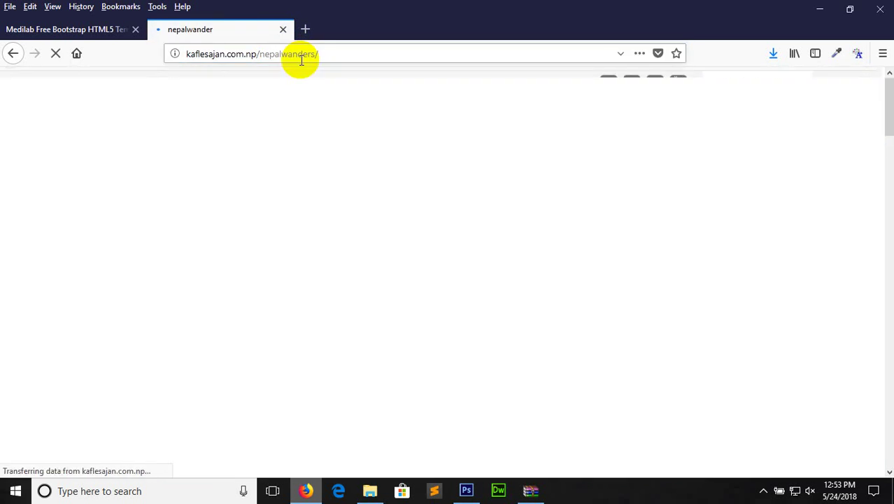
Copy the nepalwanders address into a second tab, edit it to /nw/, and load it
click(333, 59)
key(ctrl+c)
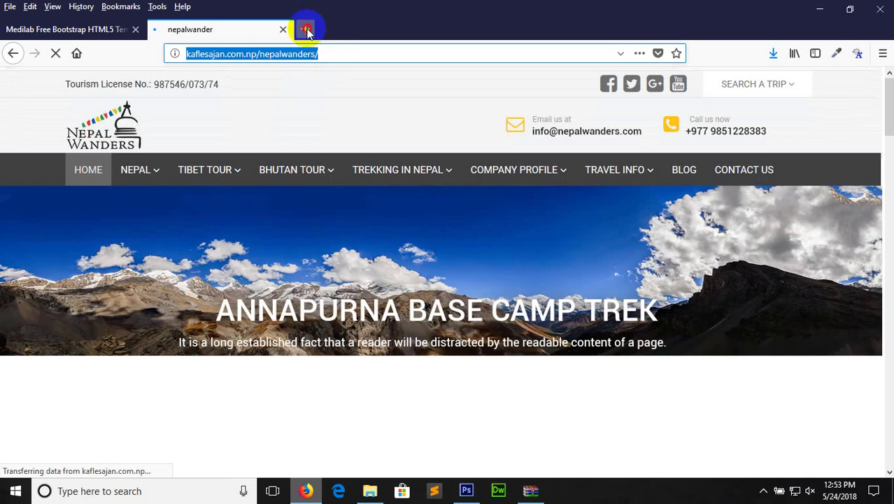
click(305, 29)
key(ctrl+v)
key(BackSpace)
key(BackSpace)
key(BackSpace)
key(BackSpace)
key(BackSpace)
key(BackSpace)
key(BackSpace)
key(BackSpace)
key(BackSpace)
key(BackSpace)
key(BackSpace)
key(BackSpace)
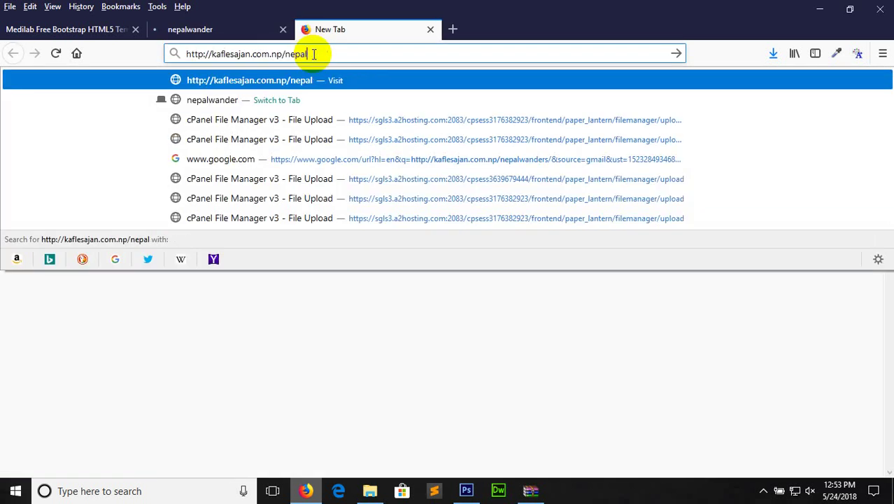
text(w/)
key(Return)
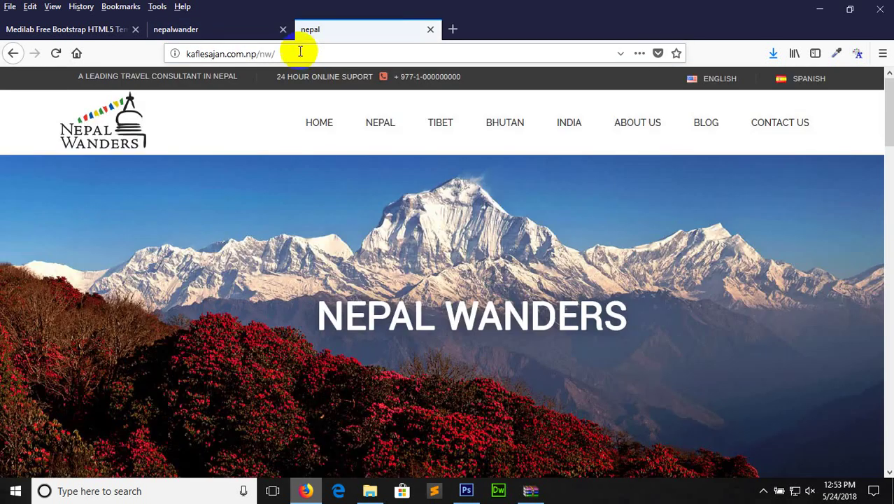
click(254, 35)
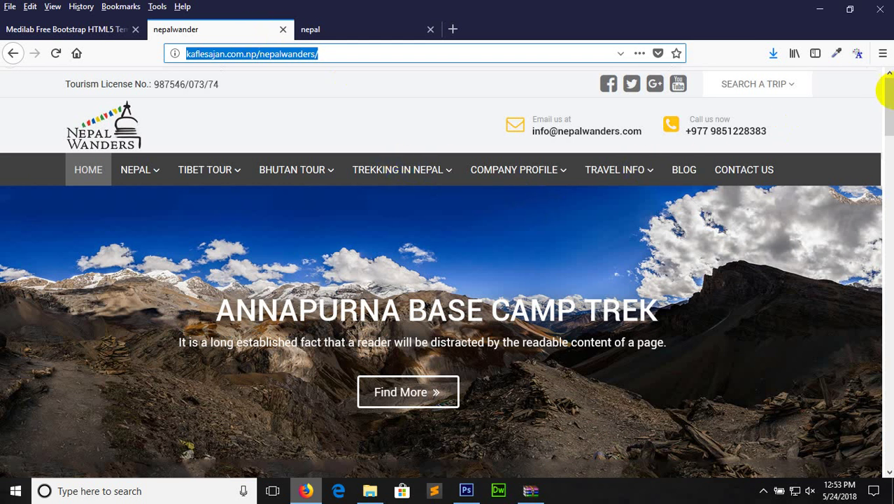
Scroll the nepalwanders page, view its footer silhouette image alone, then go back
click(889, 93)
drag(890, 93, 888, 392)
right_click(567, 307)
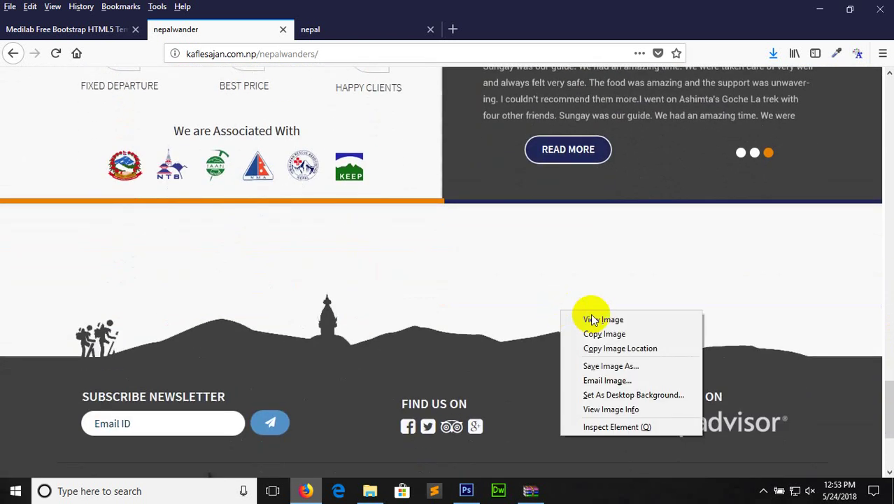
click(595, 316)
click(436, 189)
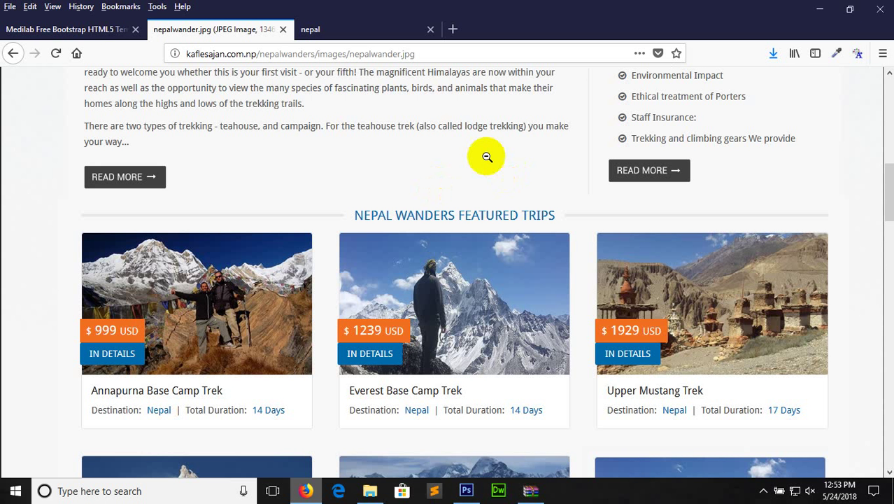
drag(403, 53, 445, 50)
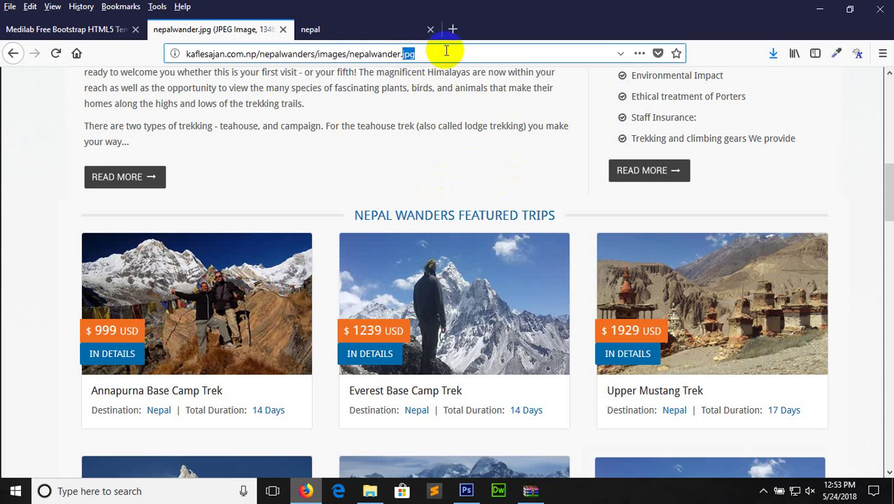
click(13, 54)
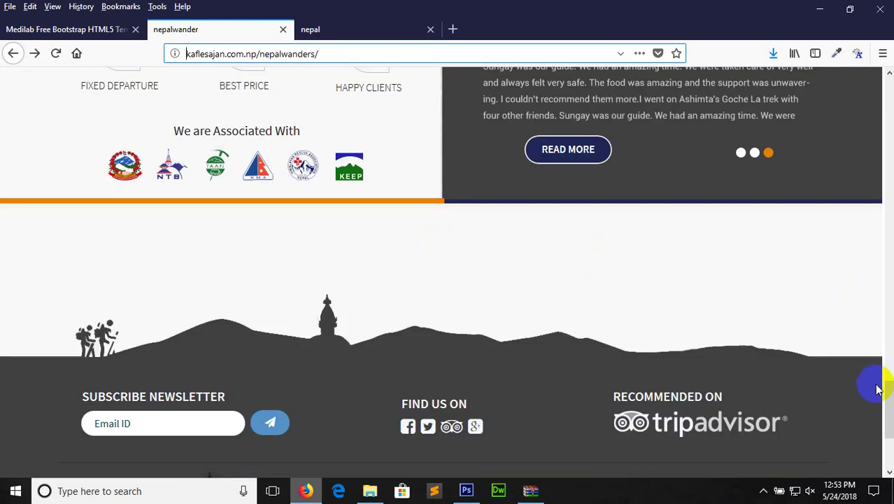
Browse the nepal tab, close it, and switch to Photoshop
drag(890, 390, 889, 421)
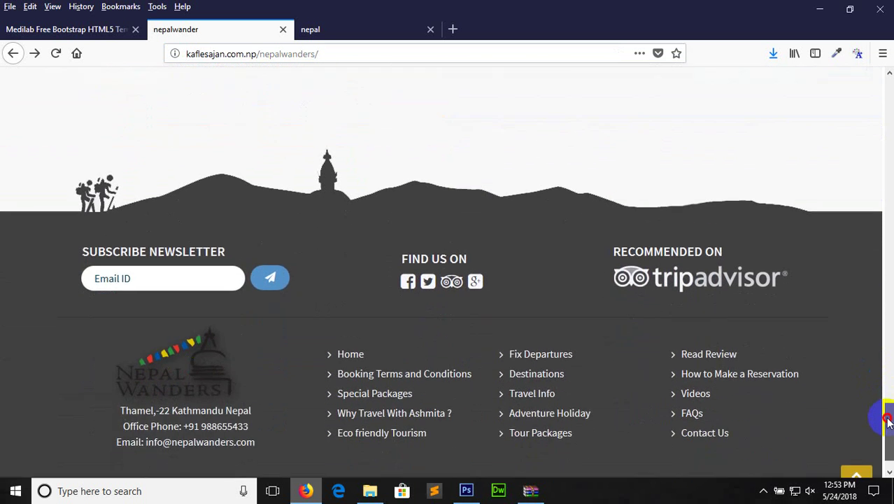
click(348, 31)
click(887, 223)
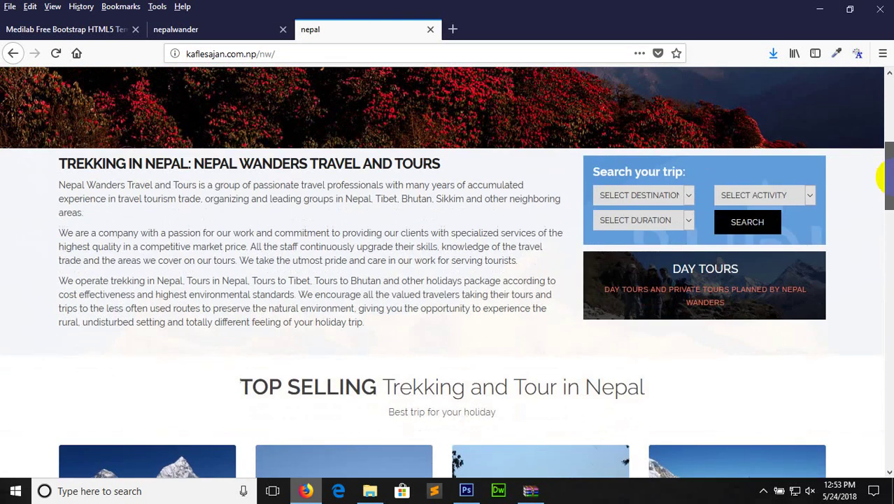
drag(883, 178, 842, 100)
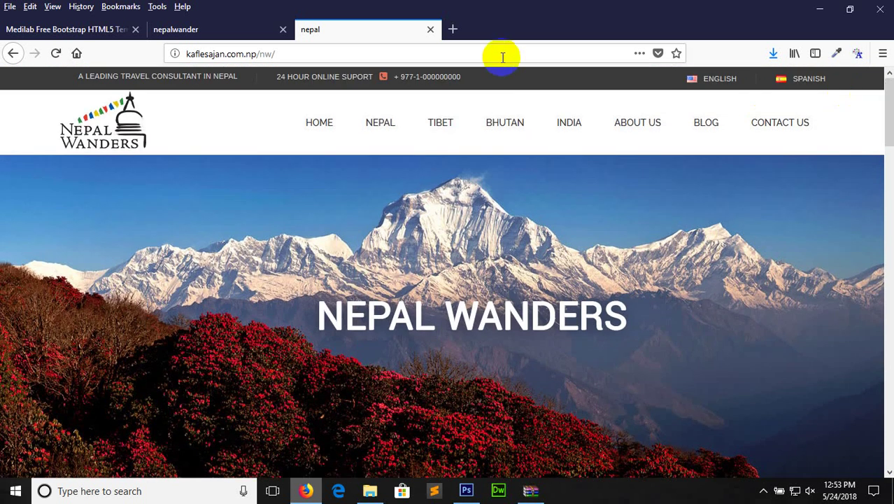
click(430, 29)
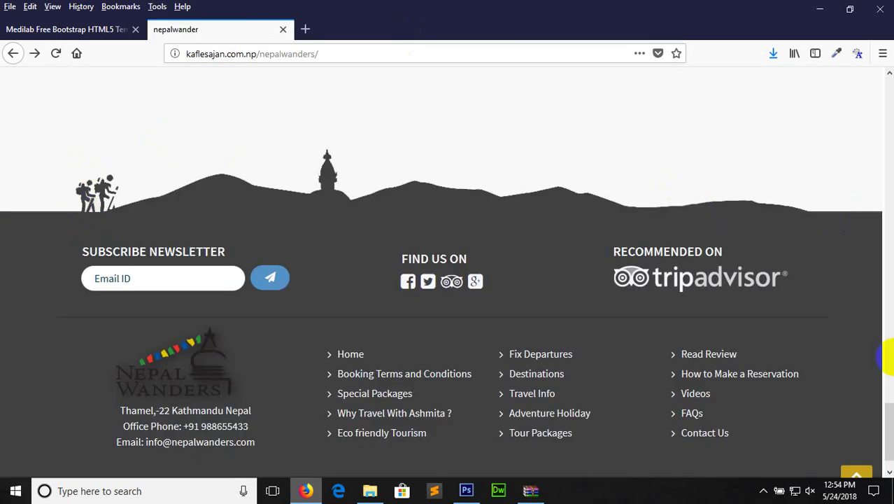
drag(880, 430, 874, 43)
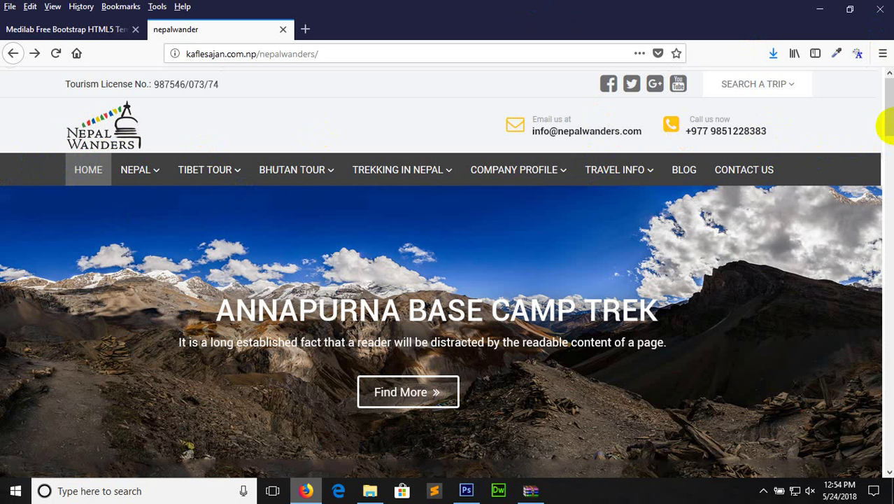
click(466, 490)
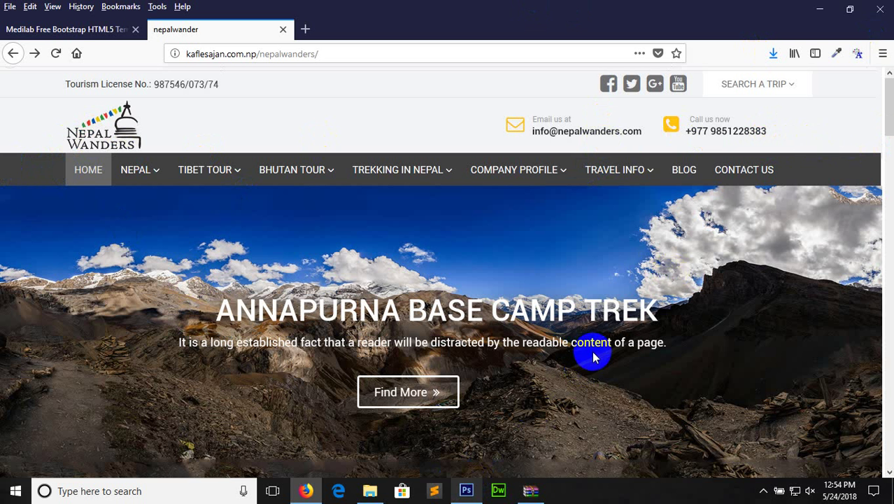
click(466, 490)
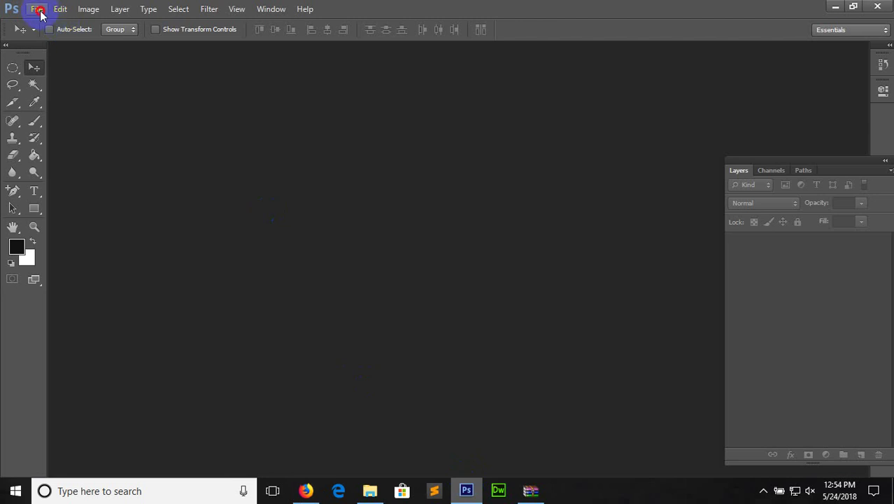
Start a new document from File > New and enter a width of 1400 pixels
click(37, 8)
click(42, 24)
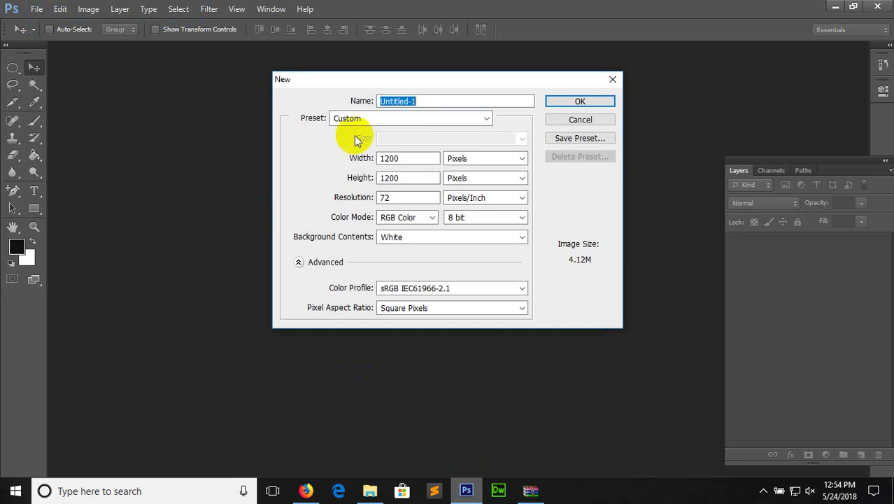
drag(419, 160, 373, 178)
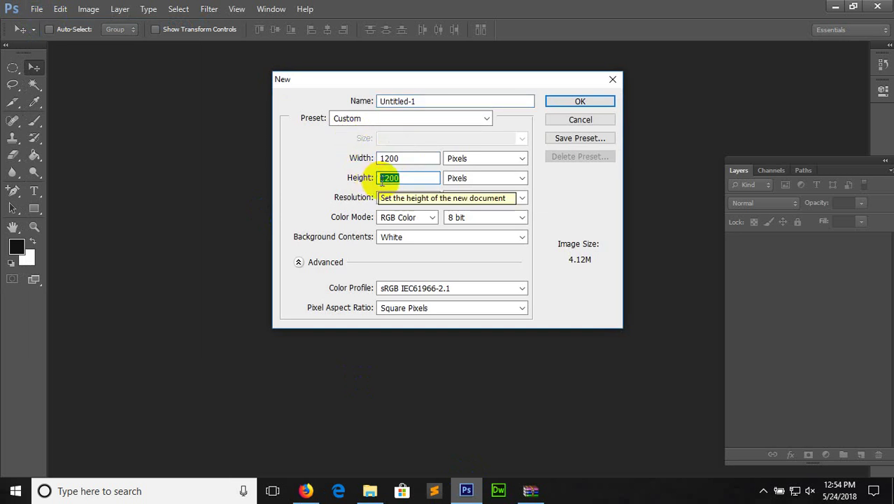
click(386, 159)
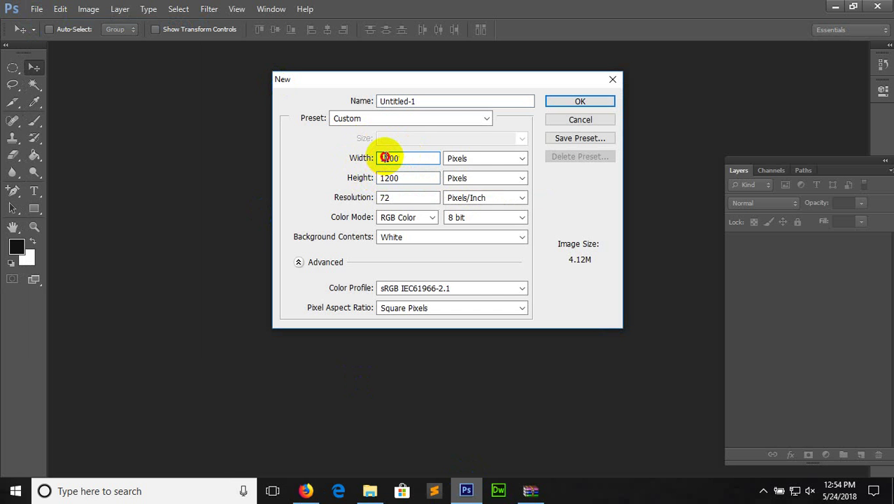
click(388, 177)
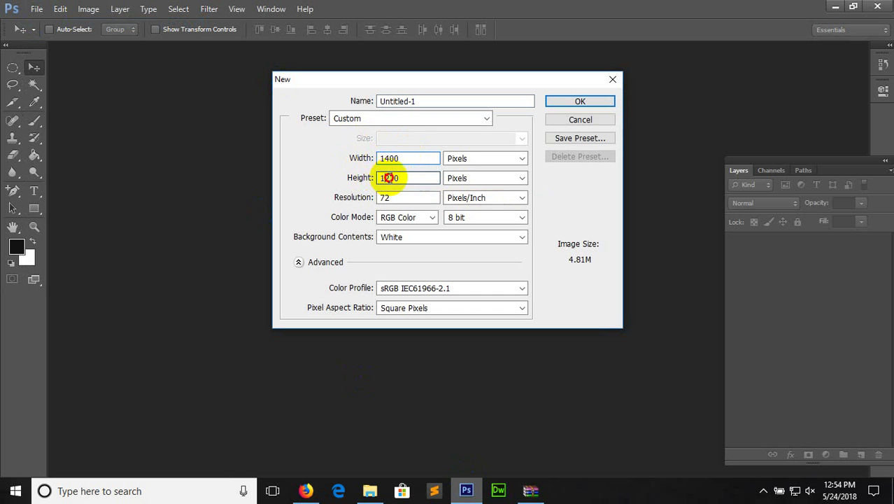
Create the document, convert Background to Layer 0, and add group 'Top' holding a new layer
key(Return)
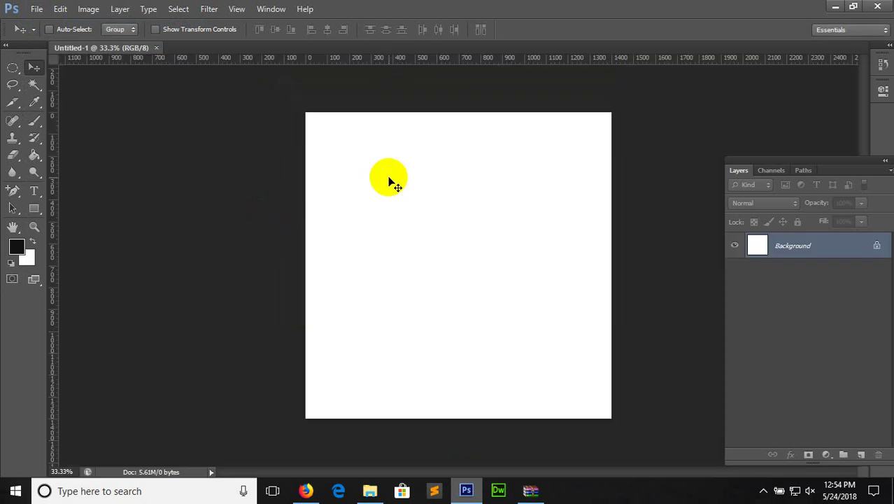
double_click(824, 246)
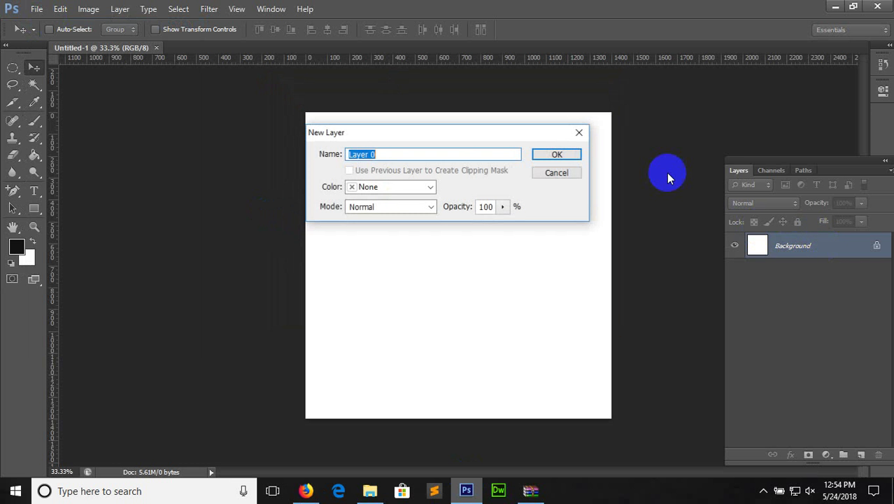
click(565, 153)
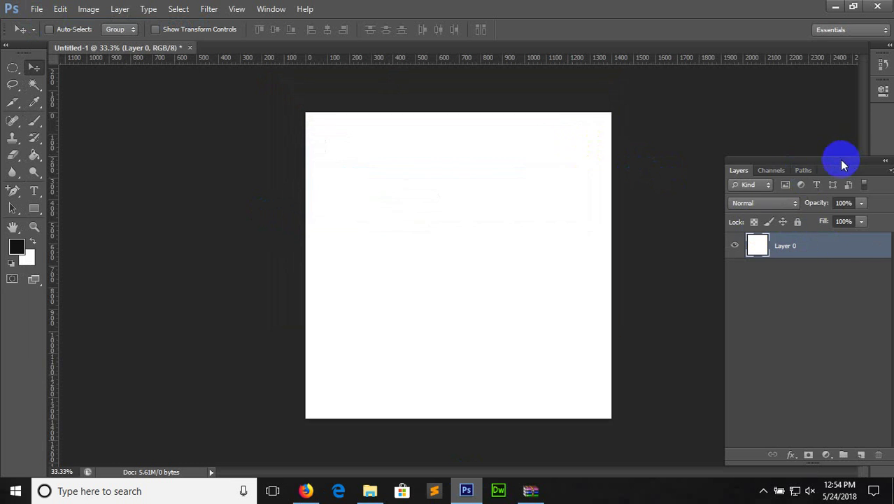
drag(838, 160, 764, 140)
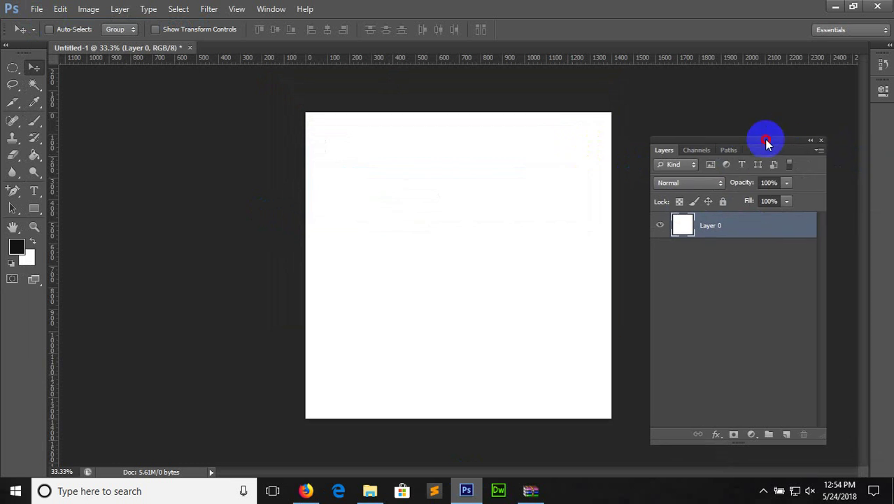
click(769, 435)
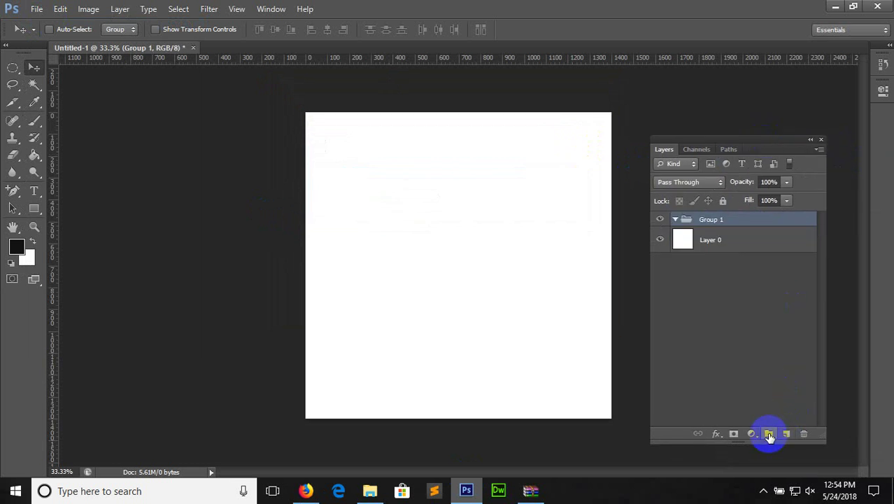
double_click(710, 219)
text(To)
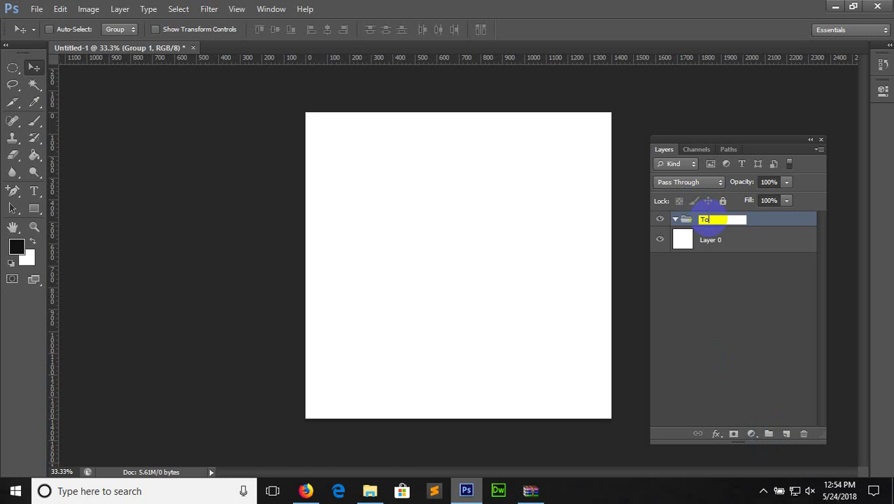
text(p)
key(Return)
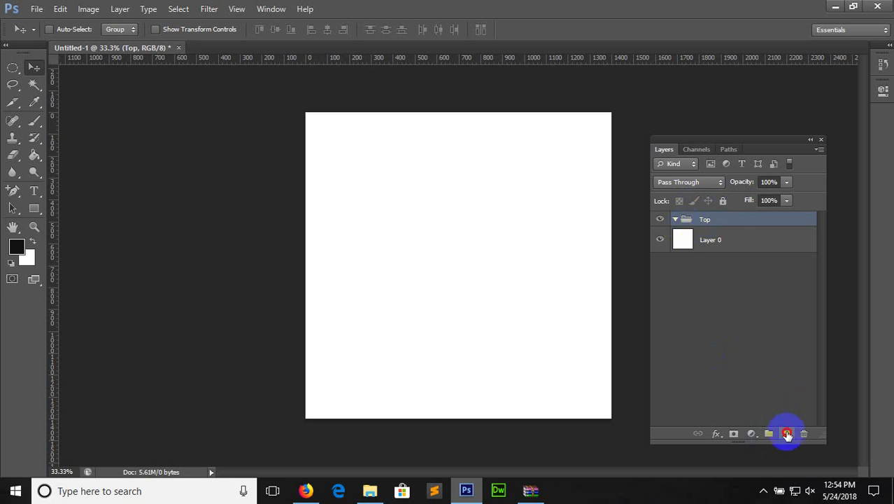
click(787, 433)
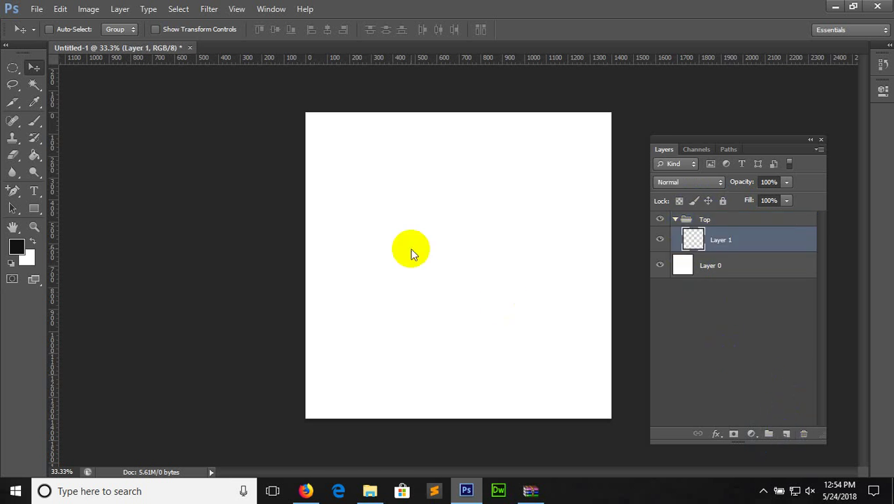
Save the file as nbnn.psd on the Desktop with maximized compatibility
key(ctrl+shift+s)
click(297, 112)
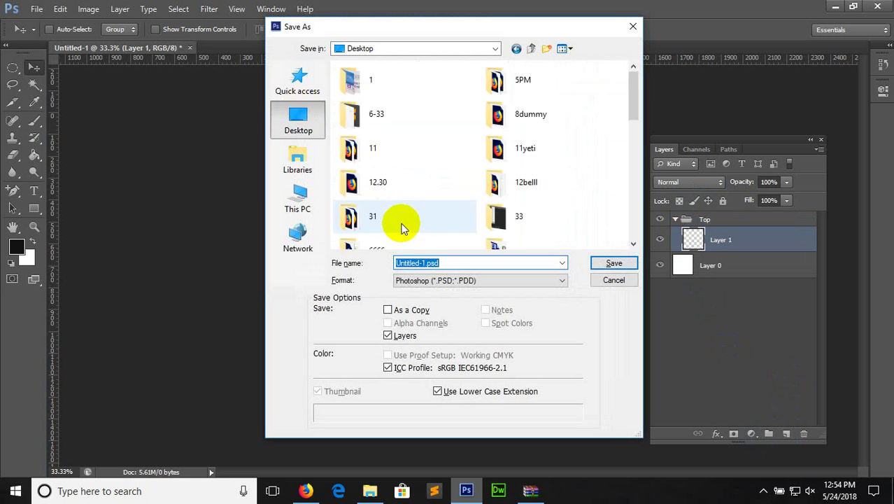
text(nbnn)
key(Return)
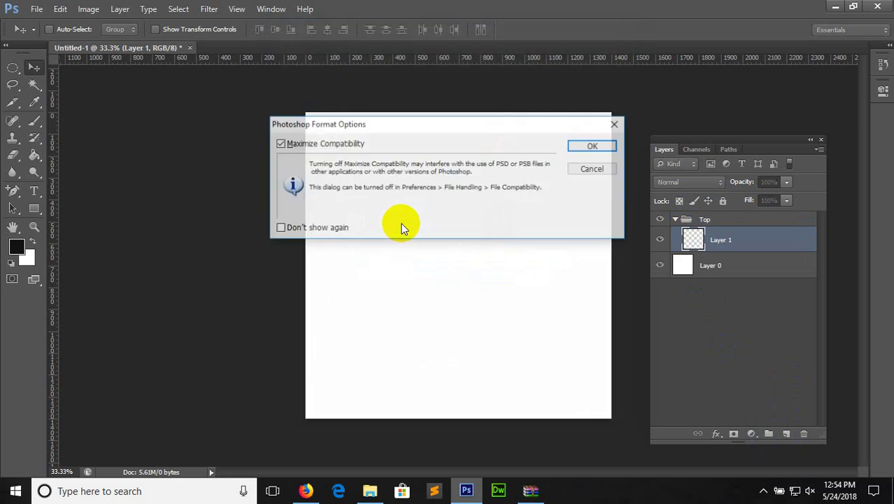
click(581, 146)
key(ctrl+1)
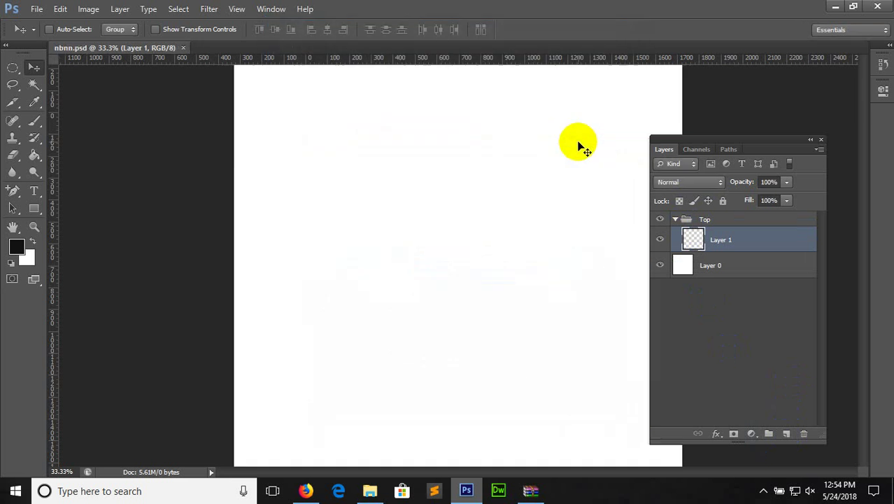
Set the canvas zoom to 80% and switch the ruler units to pixels
key(ctrl+minus)
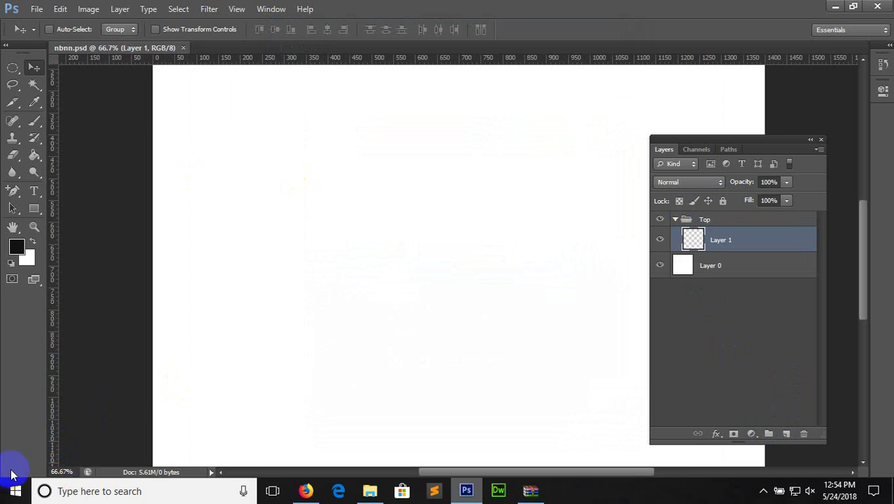
drag(73, 471, 31, 471)
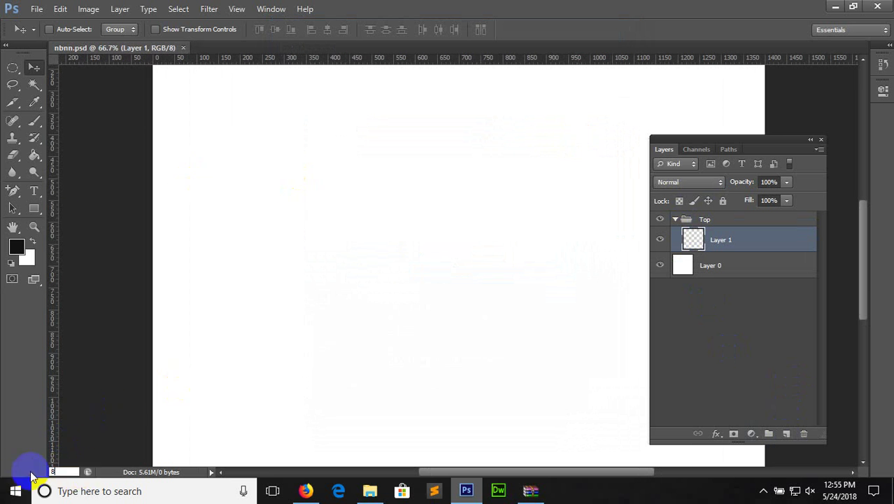
key(Return)
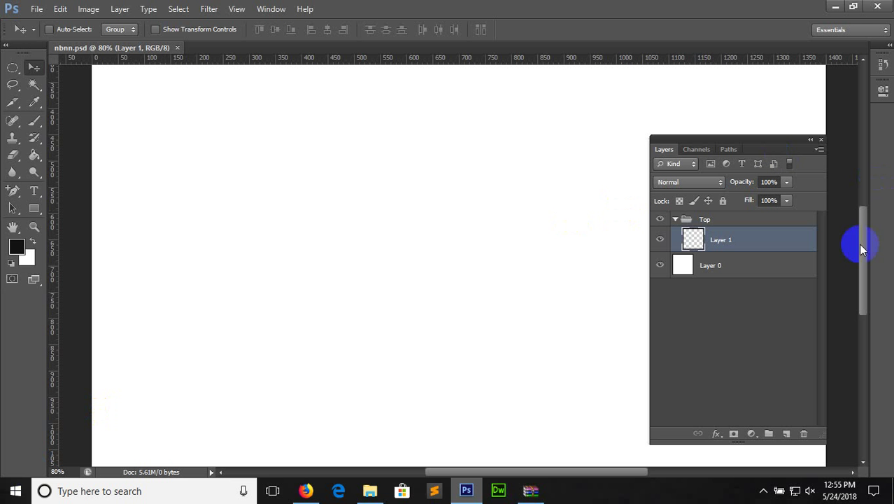
drag(863, 250, 864, 201)
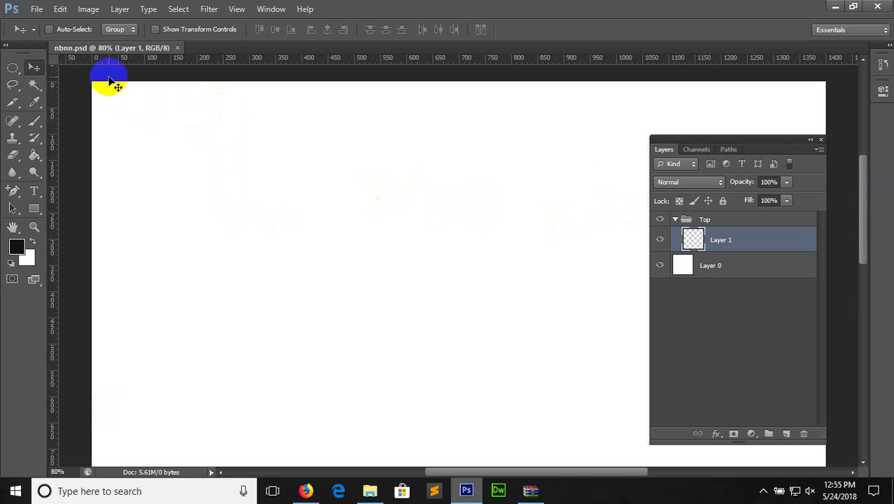
key(ctrl+r)
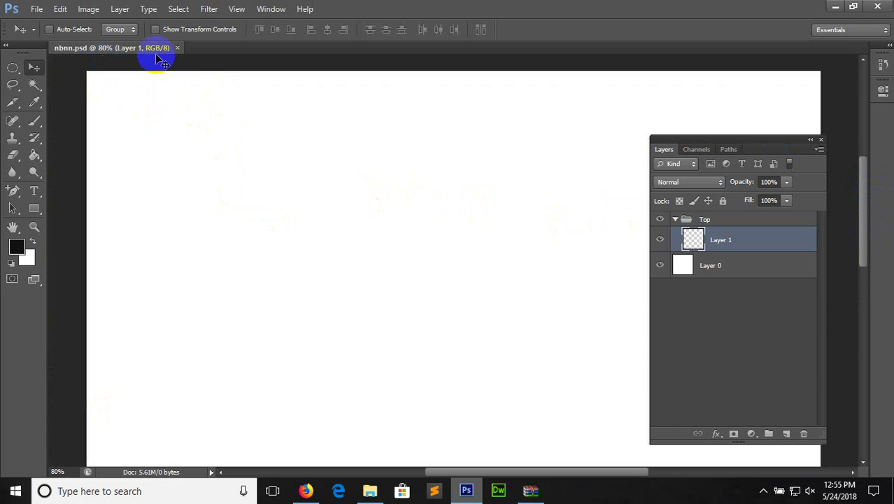
key(ctrl+r)
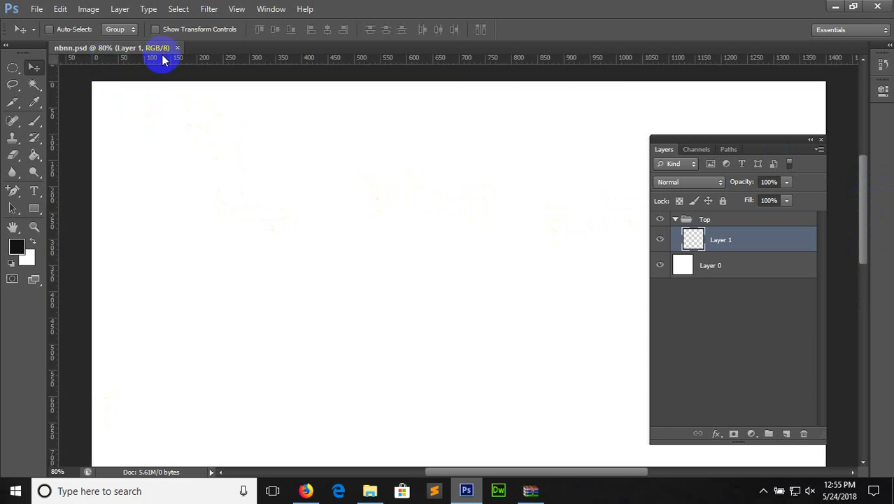
right_click(163, 60)
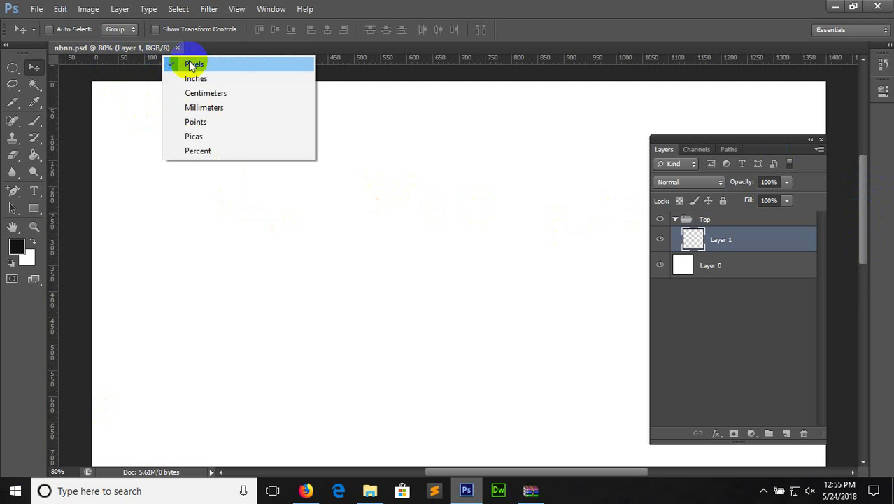
click(168, 62)
Place vertical guides at 100 px and near 1300 px, measured with a 100 px marquee
click(16, 68)
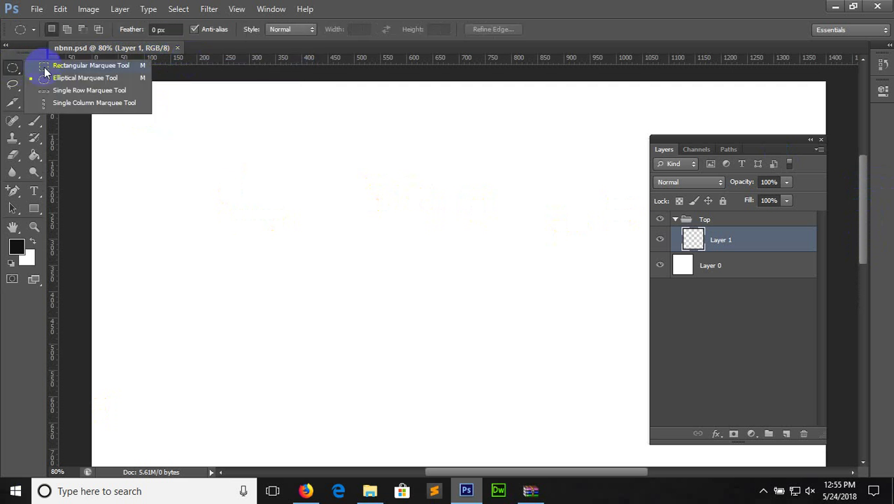
click(70, 63)
drag(170, 28, 120, 35)
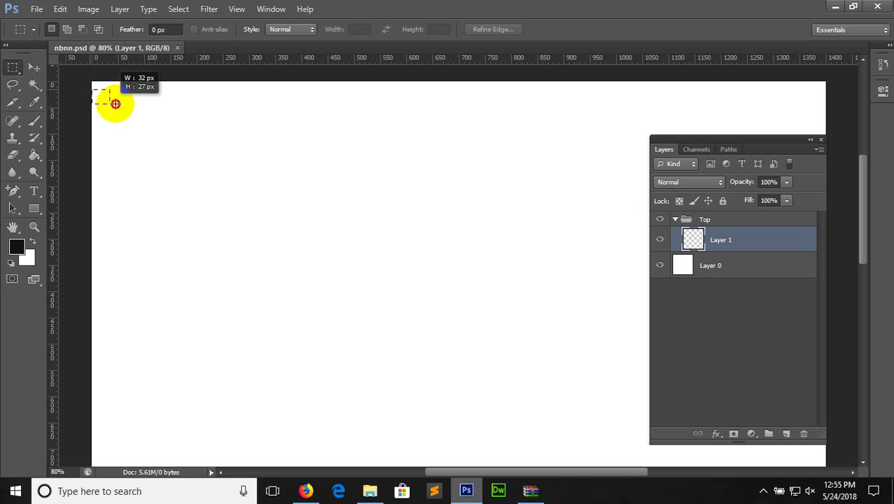
drag(131, 109, 151, 108)
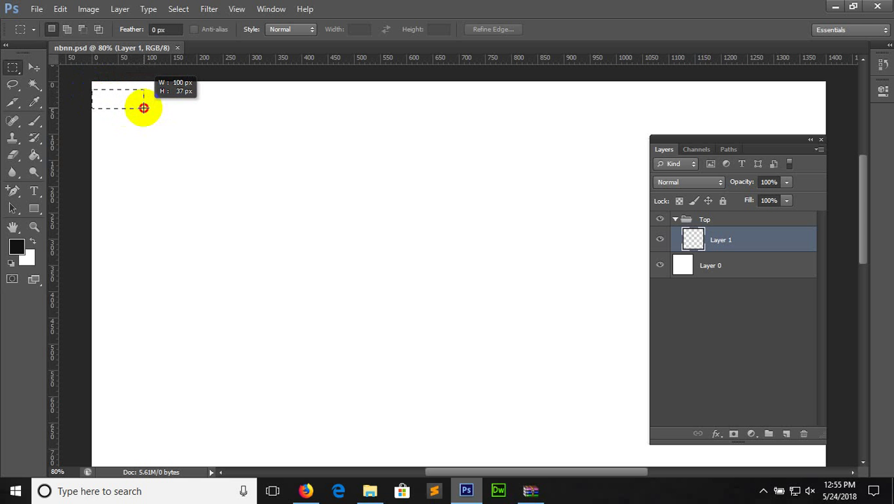
drag(144, 107, 145, 105)
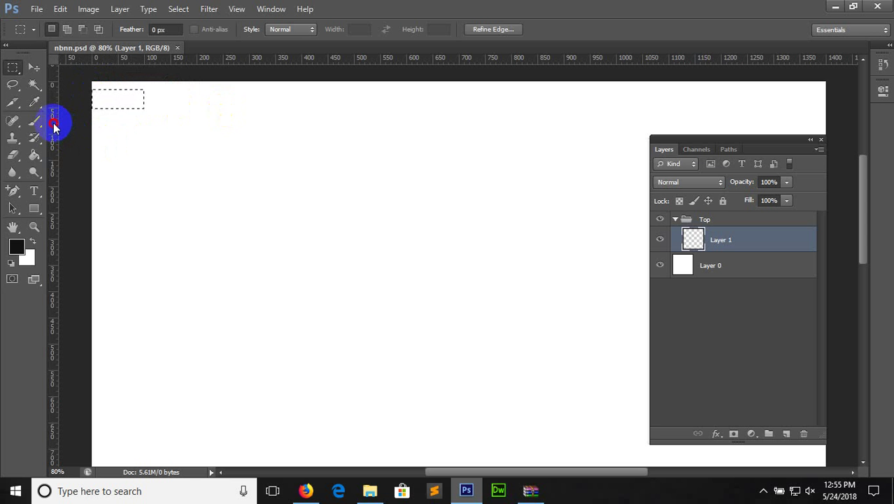
drag(54, 126, 143, 130)
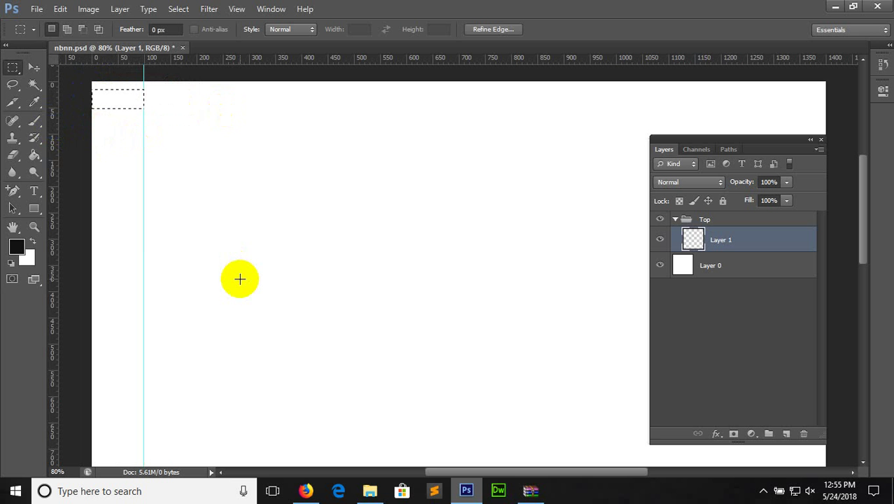
click(384, 182)
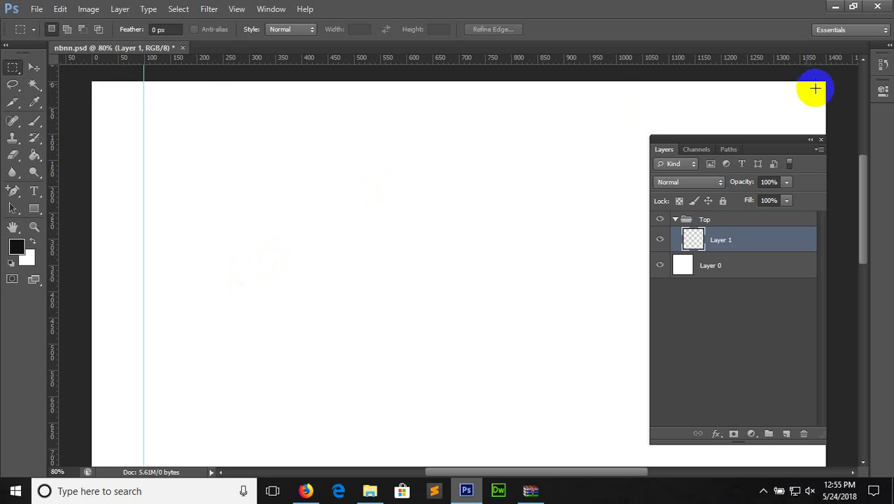
drag(54, 127, 772, 90)
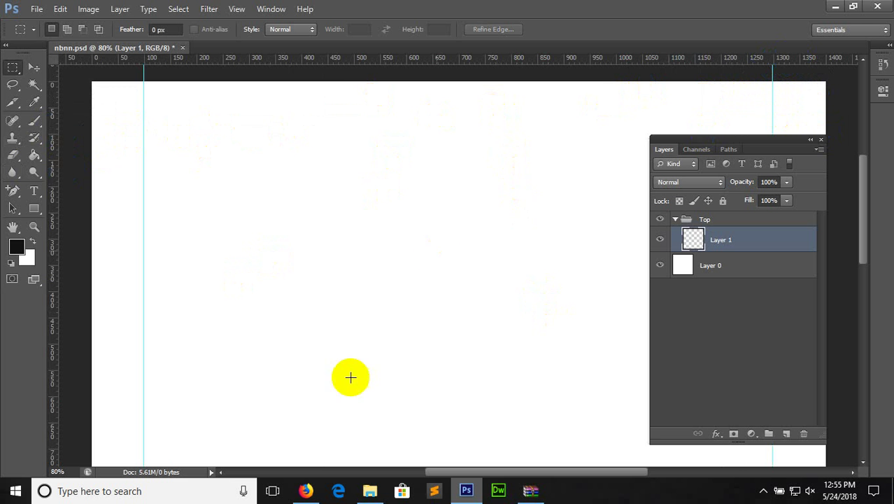
click(305, 491)
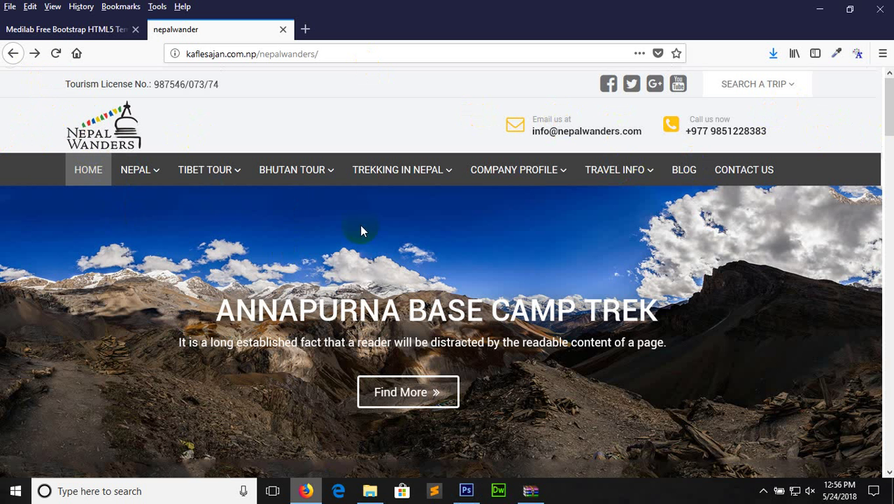
click(464, 489)
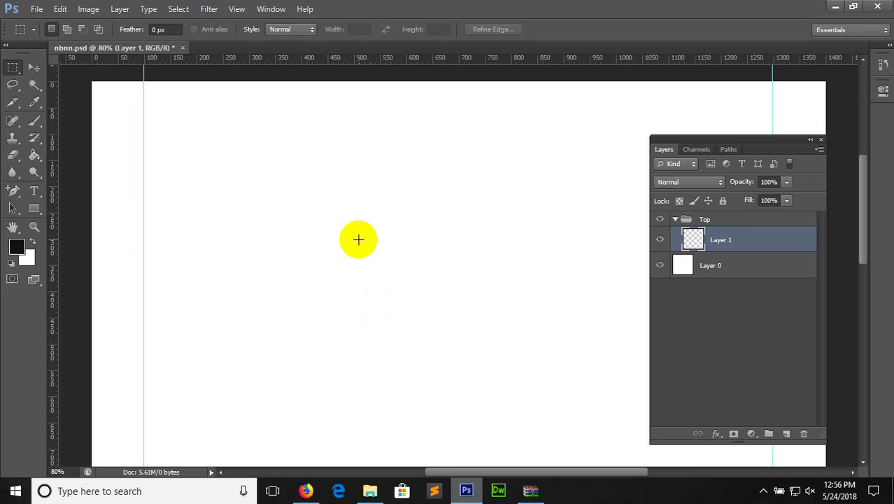
In File Explorer, browse Local Disk (E:) to the Broadway folder
click(371, 491)
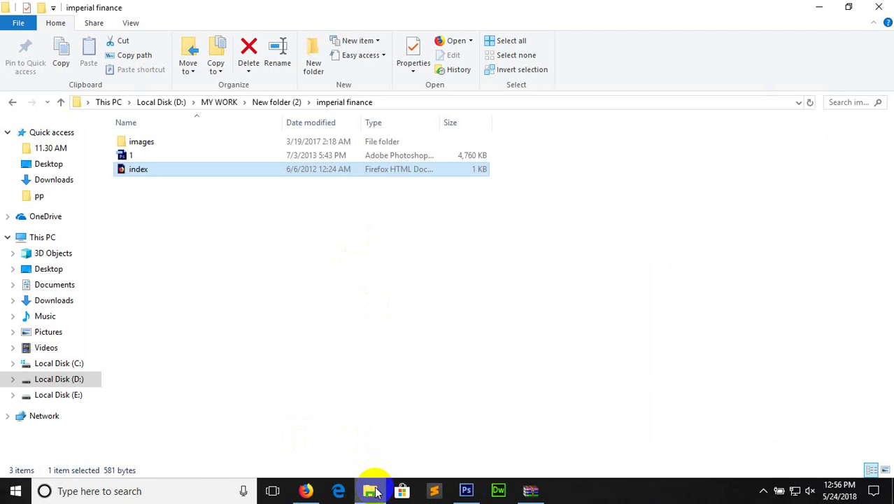
click(148, 360)
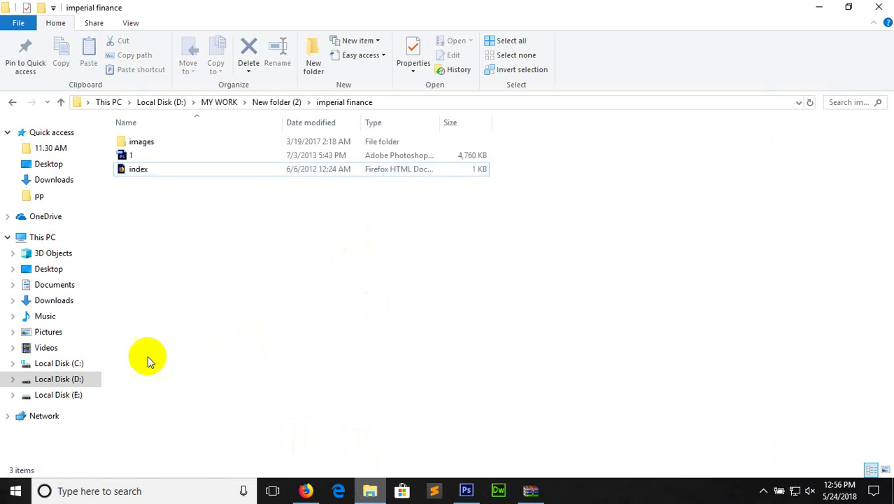
click(95, 379)
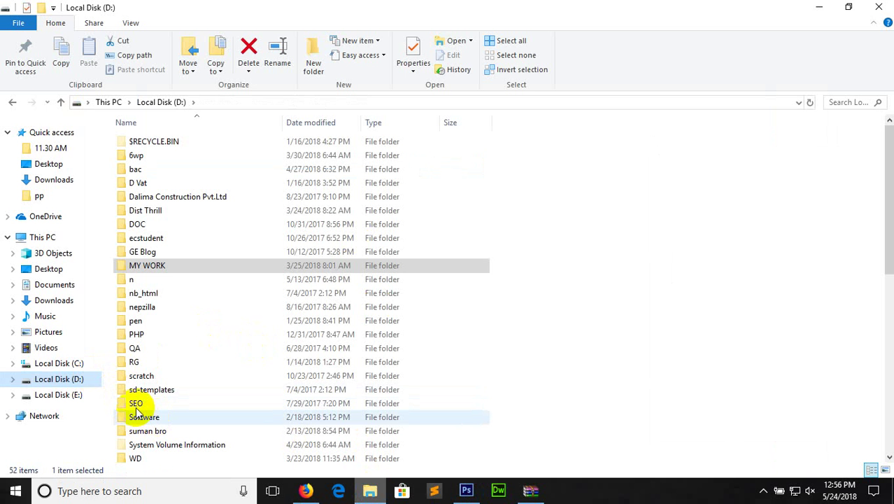
click(58, 394)
click(142, 226)
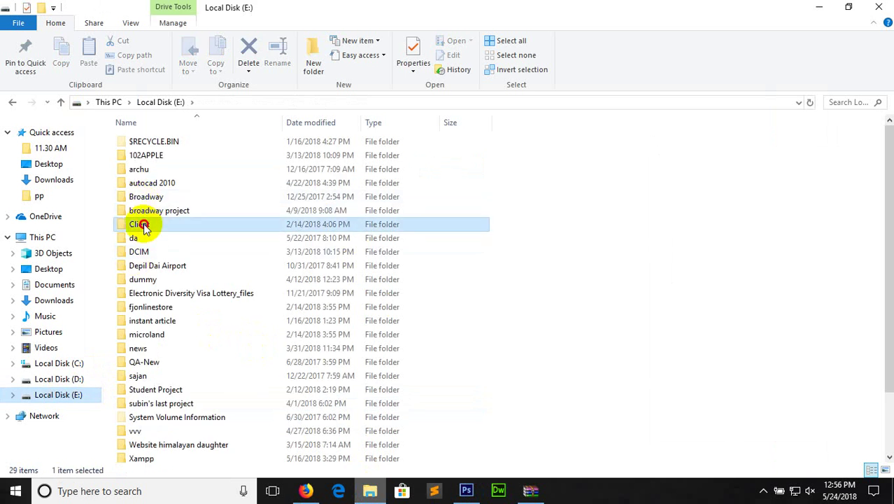
double_click(142, 225)
click(12, 102)
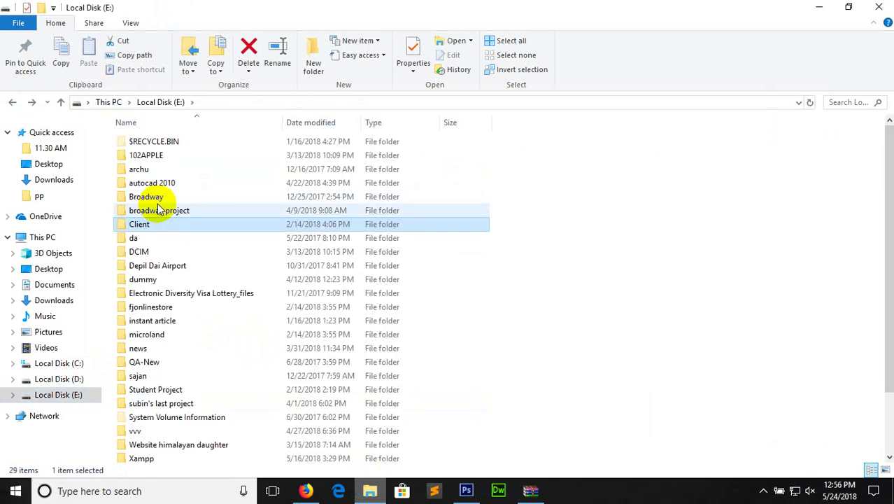
double_click(172, 210)
click(12, 102)
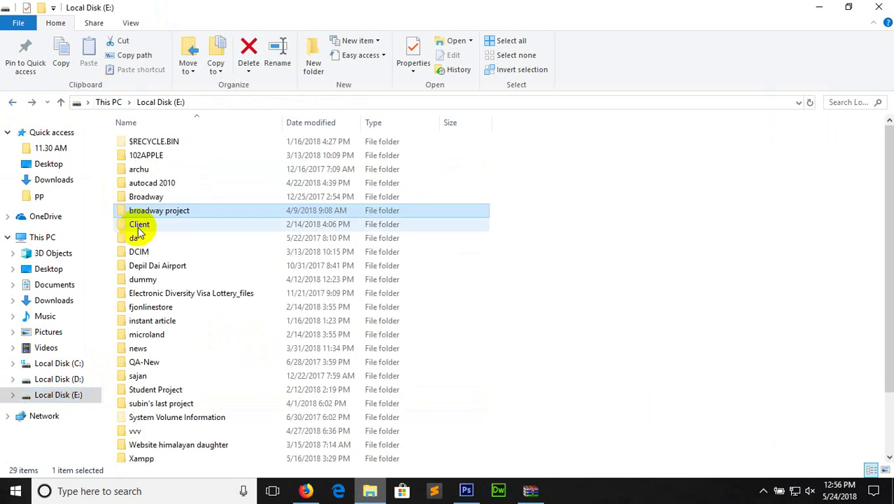
double_click(138, 197)
Open homeland > images and drag the logo file into Photoshop
double_click(144, 209)
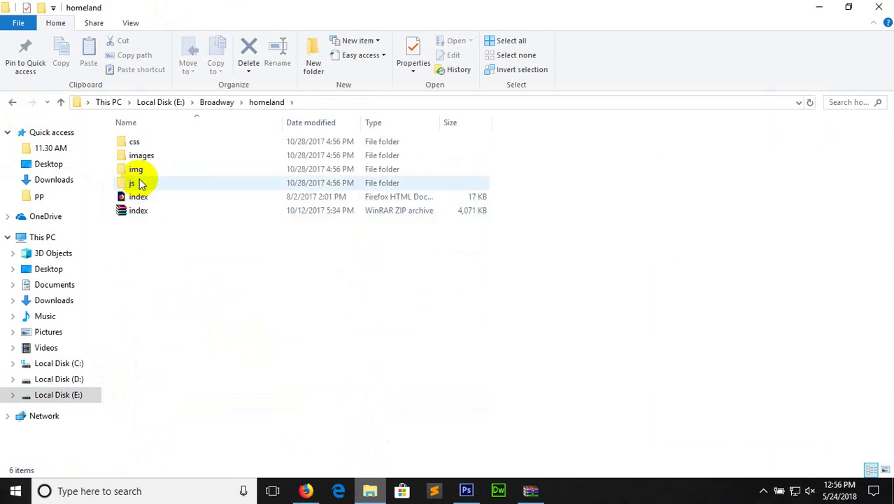
double_click(136, 169)
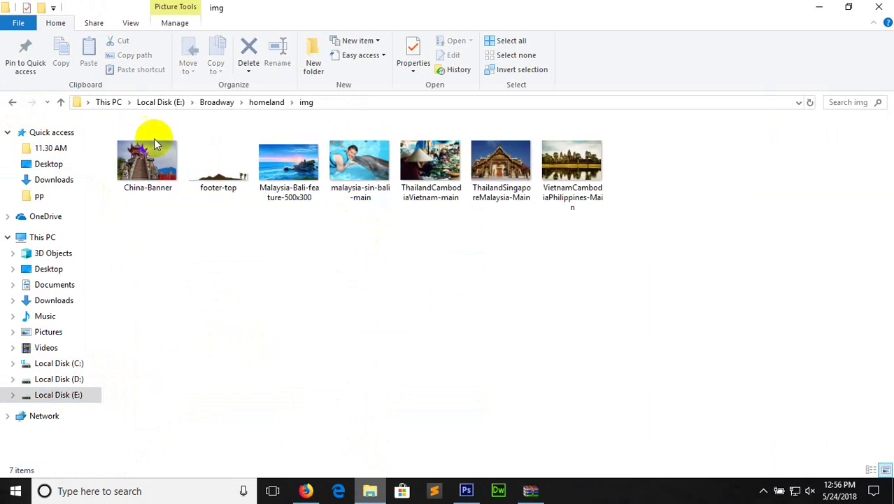
click(12, 103)
double_click(133, 158)
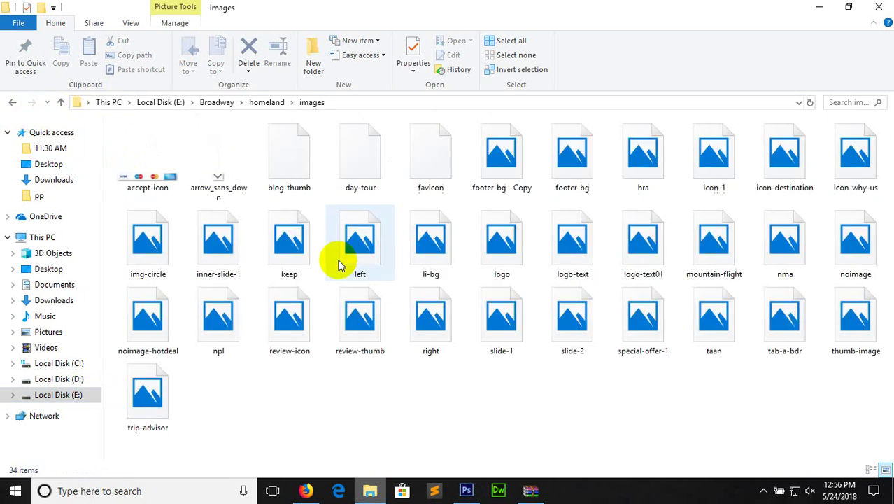
click(497, 246)
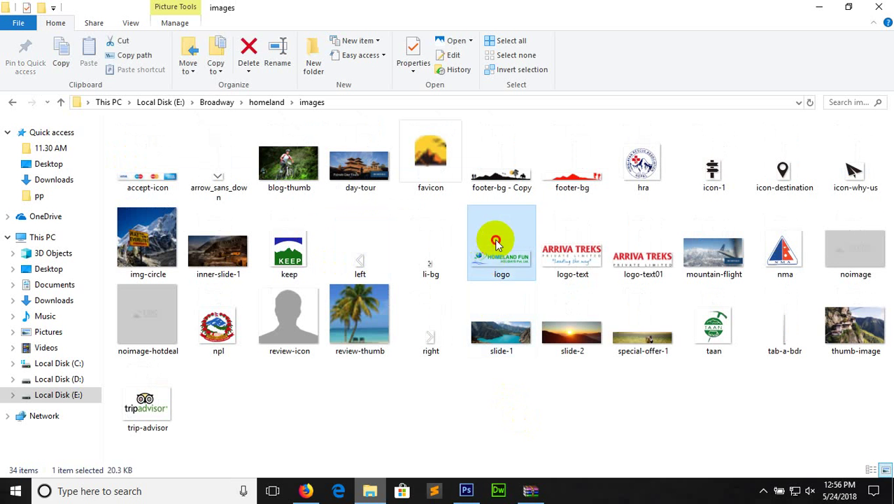
drag(497, 247, 258, 138)
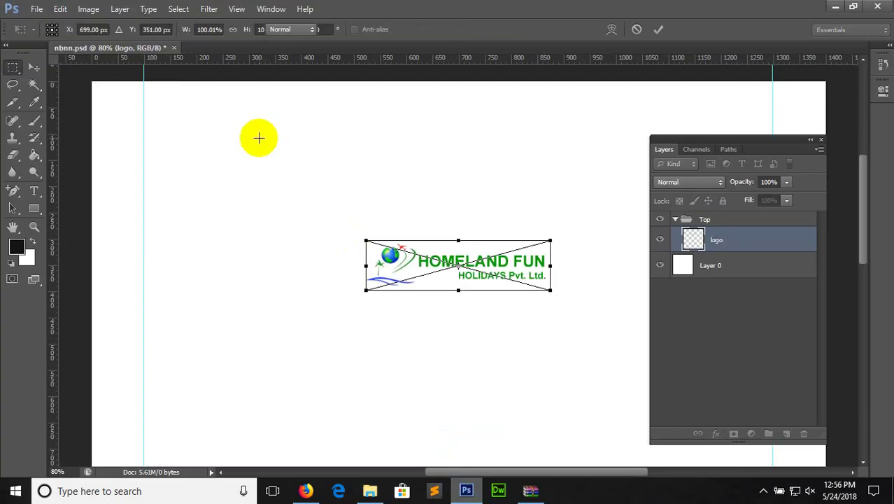
Commit the placed logo, move it to the top-left corner, and add a horizontal guide near 100 px
key(Return)
click(33, 68)
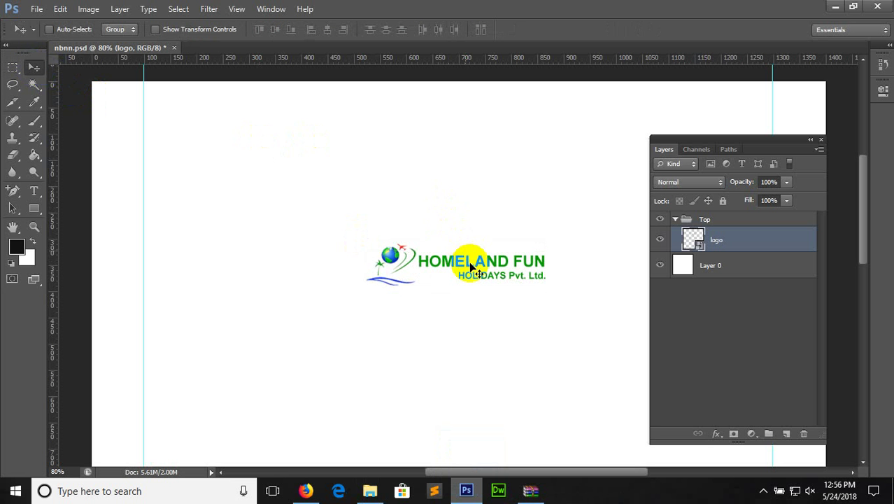
drag(471, 265, 254, 111)
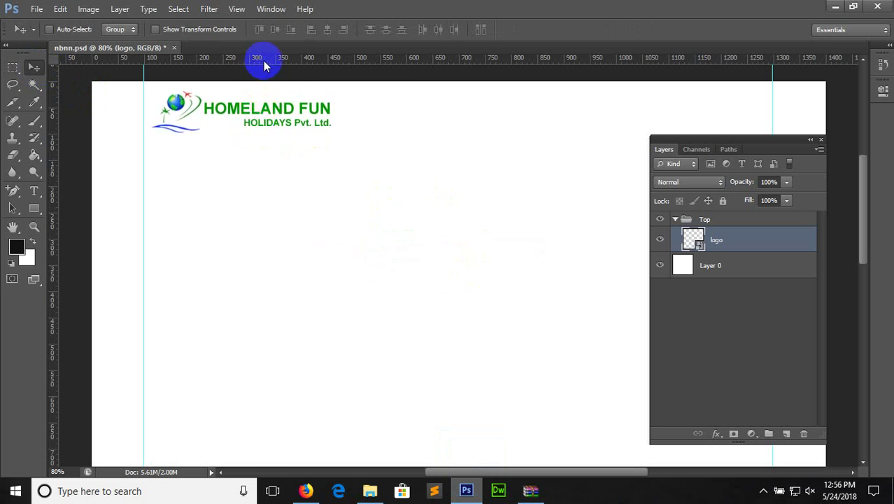
drag(263, 60, 266, 145)
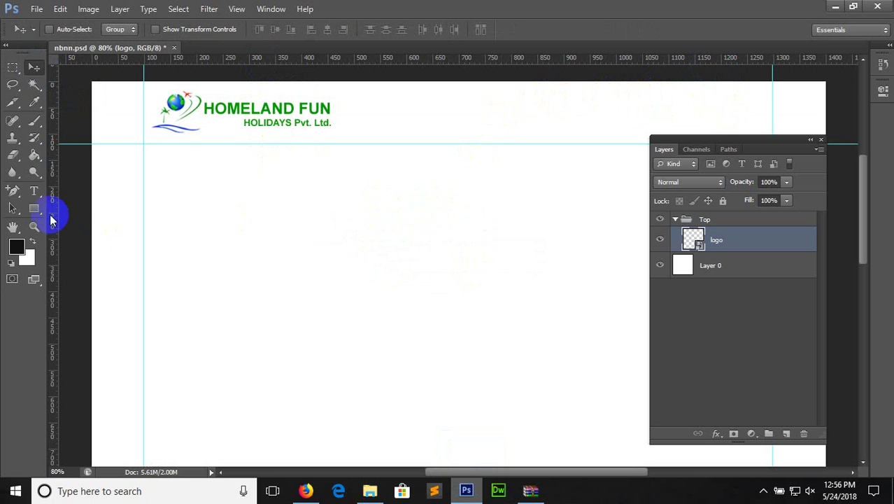
Select the Rounded Rectangle Tool with a 15 px radius and no fill
click(35, 209)
drag(37, 209, 36, 208)
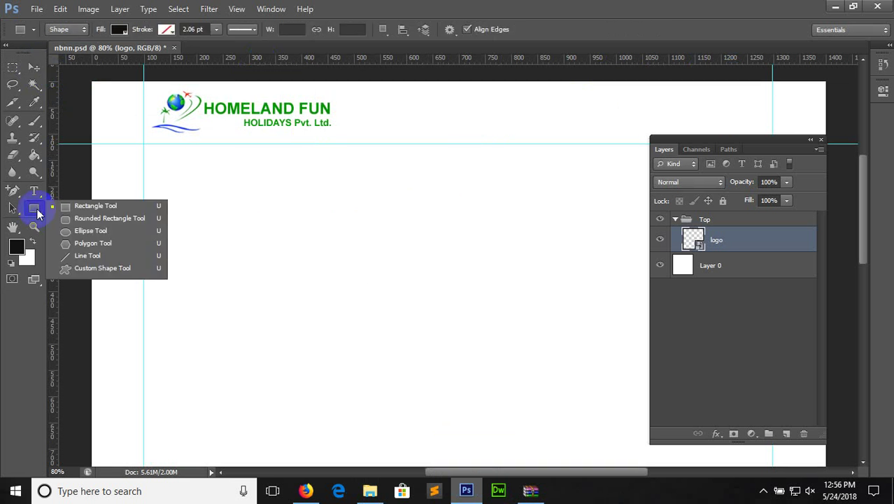
click(77, 219)
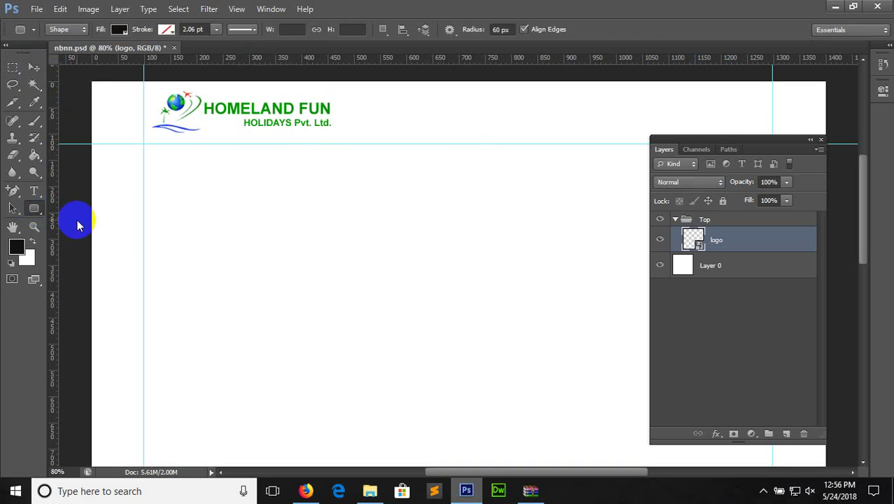
click(492, 29)
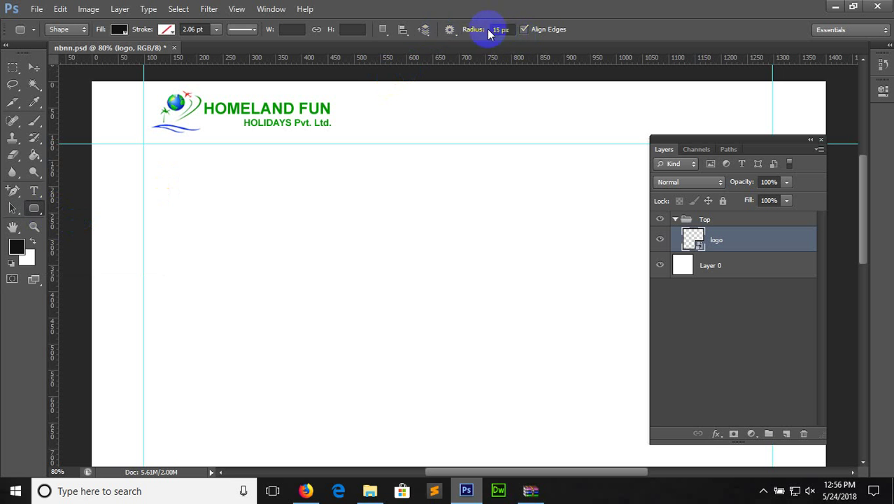
click(119, 31)
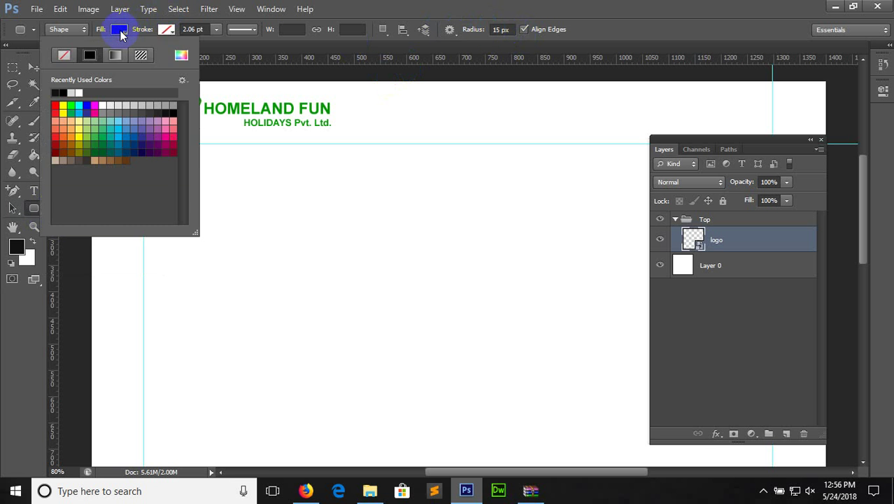
click(64, 55)
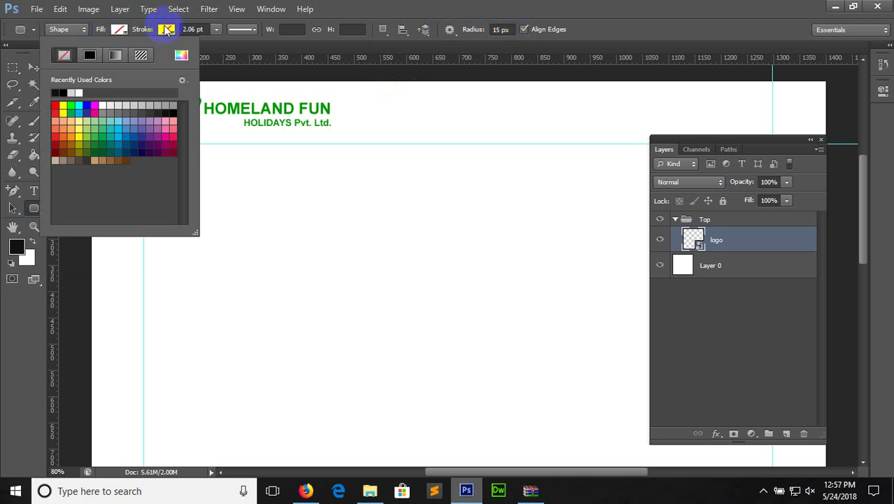
click(166, 30)
click(168, 31)
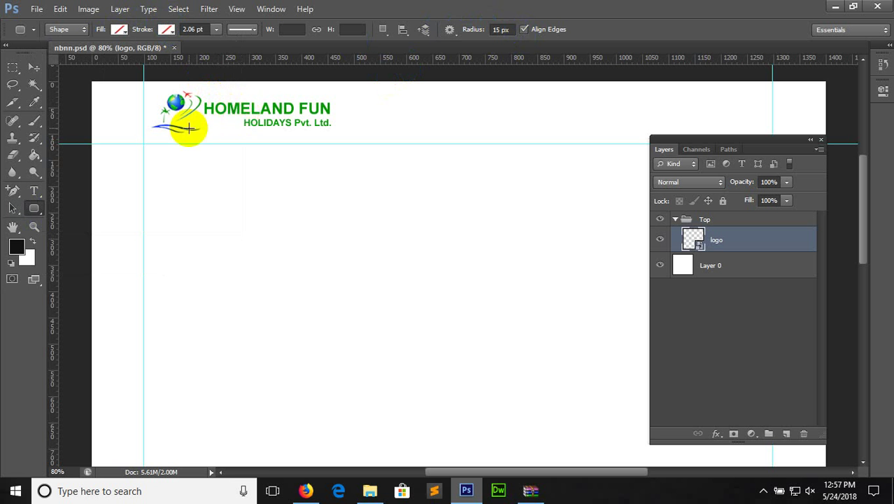
Sample the logo's green as foreground colour and add a new group inside Top
click(35, 103)
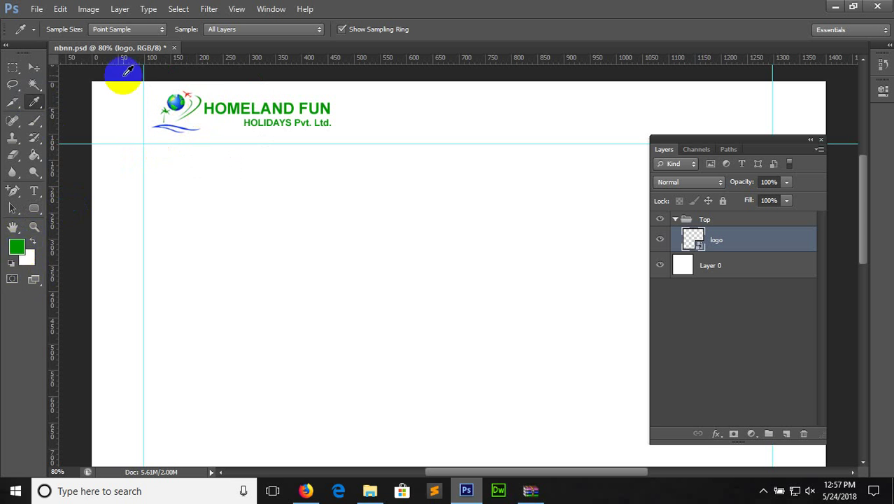
click(35, 208)
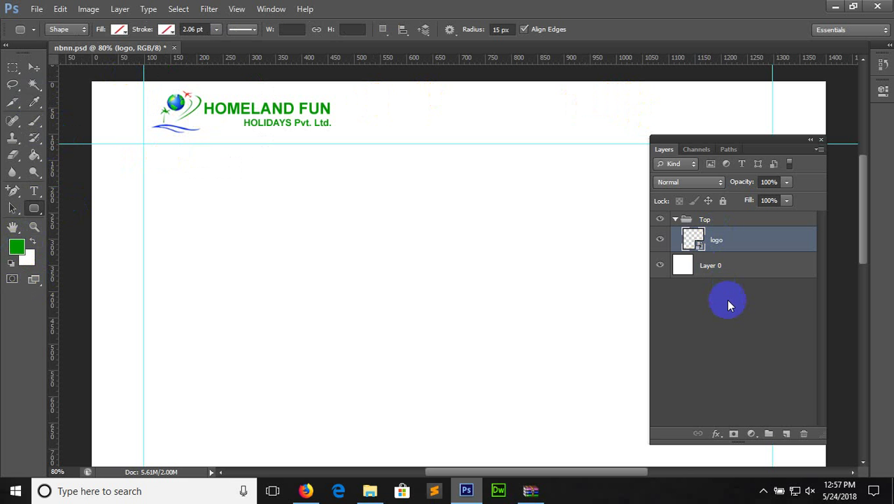
click(769, 434)
Name the new group SO, then draw and undo a first trial rounded box
double_click(723, 235)
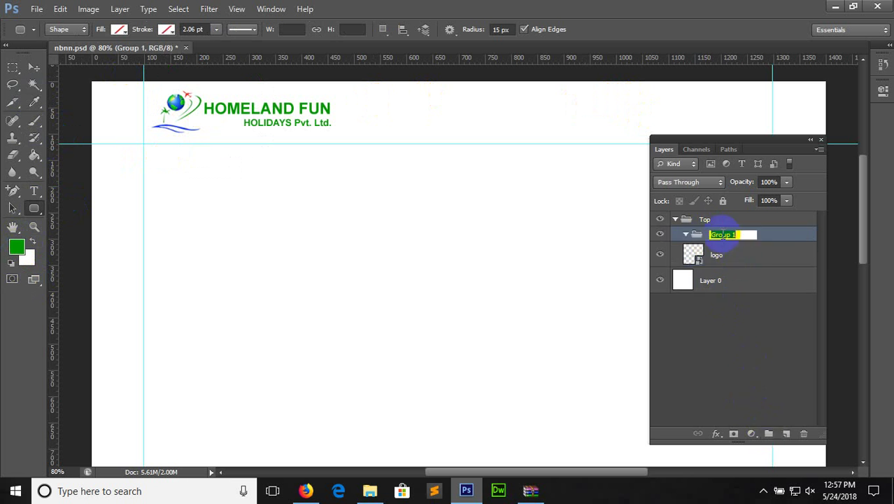
key(Return)
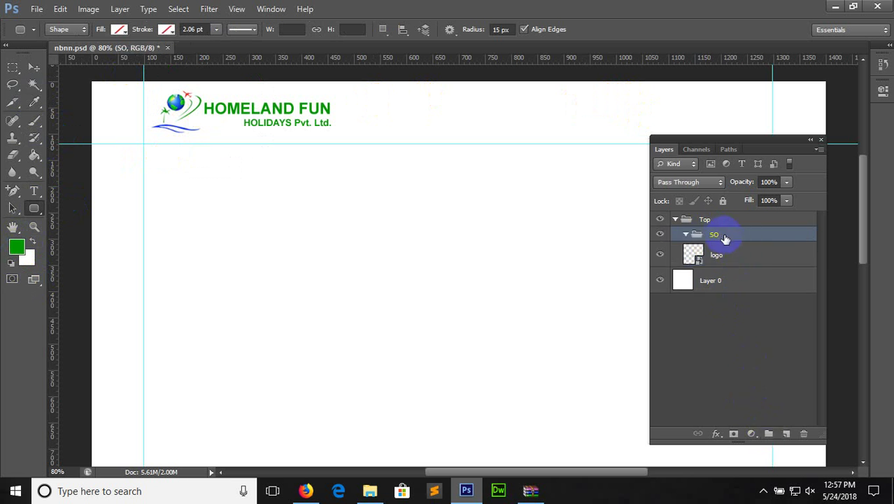
drag(655, 90, 681, 109)
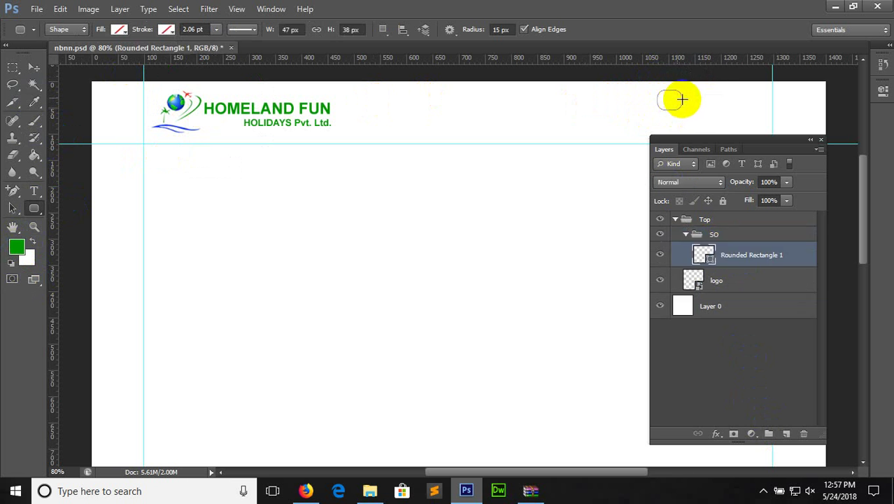
key(ctrl+z)
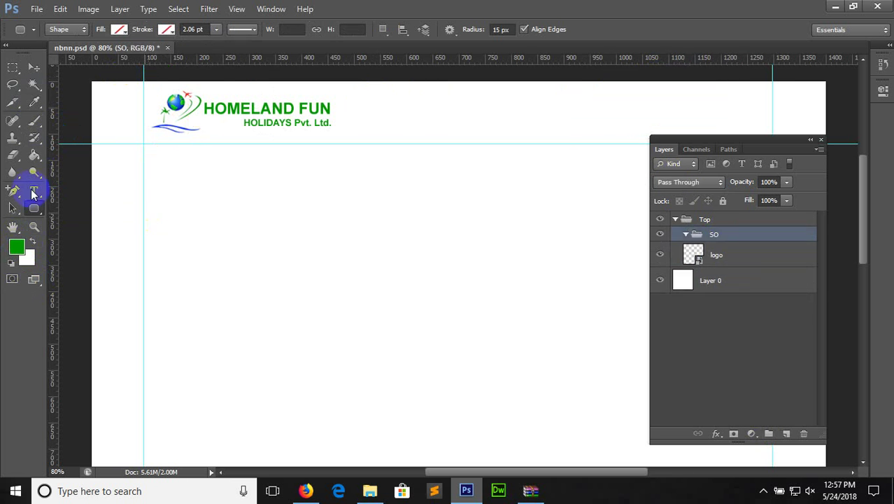
Set the corner radius to 7 px and draw a small rounded box near the top right
click(473, 30)
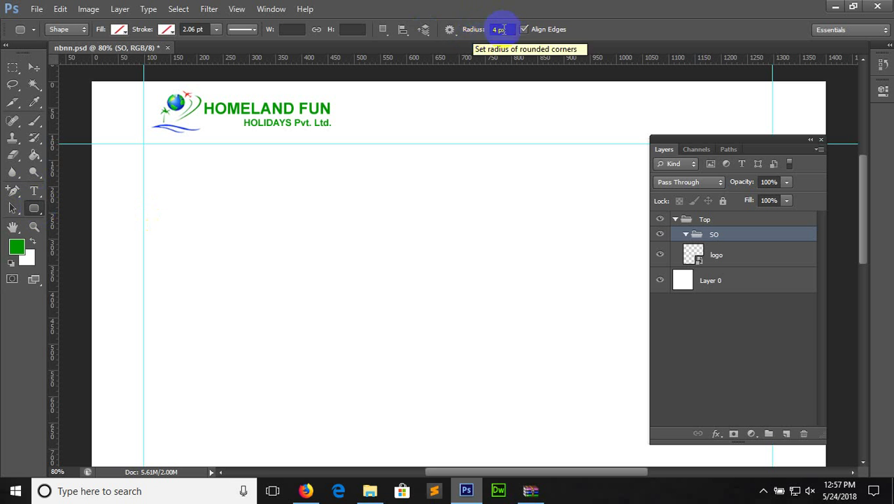
click(482, 32)
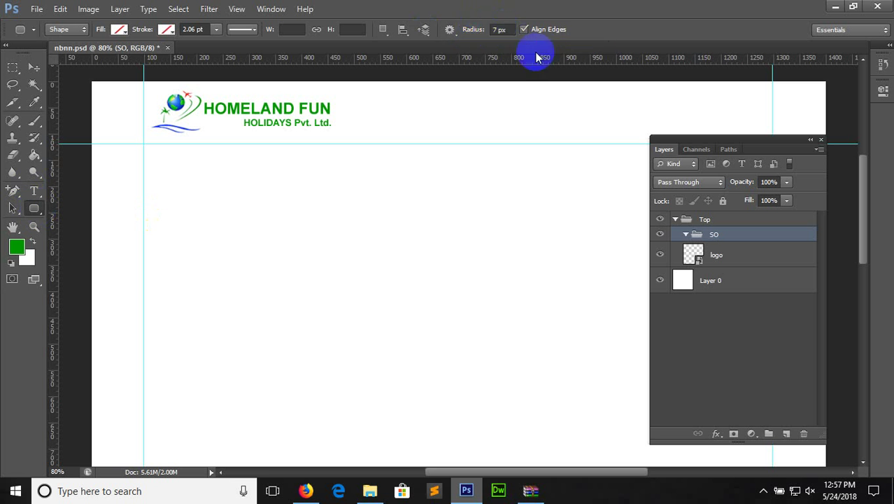
drag(606, 91, 624, 107)
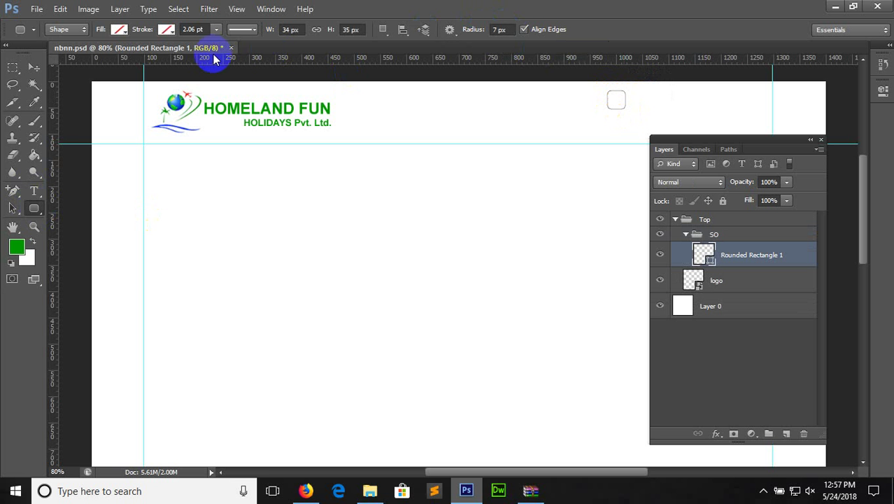
Give the box the recent green outline at 0.99 pt width
click(166, 29)
click(105, 91)
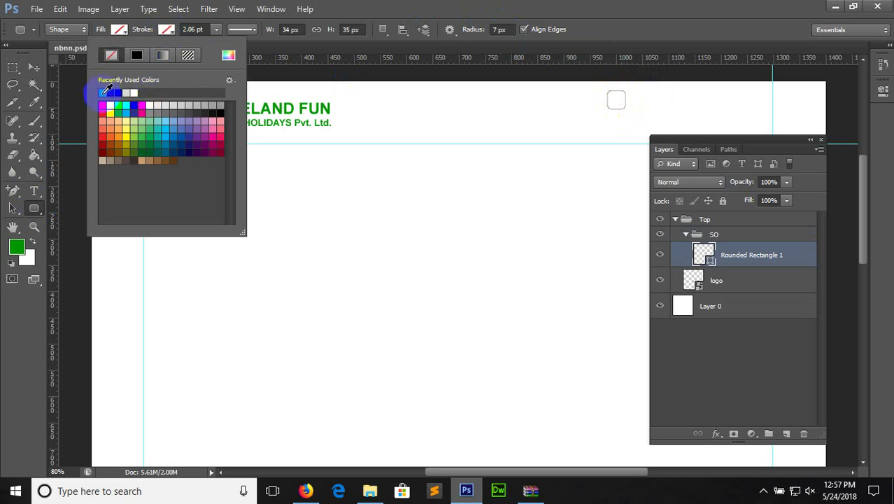
click(216, 31)
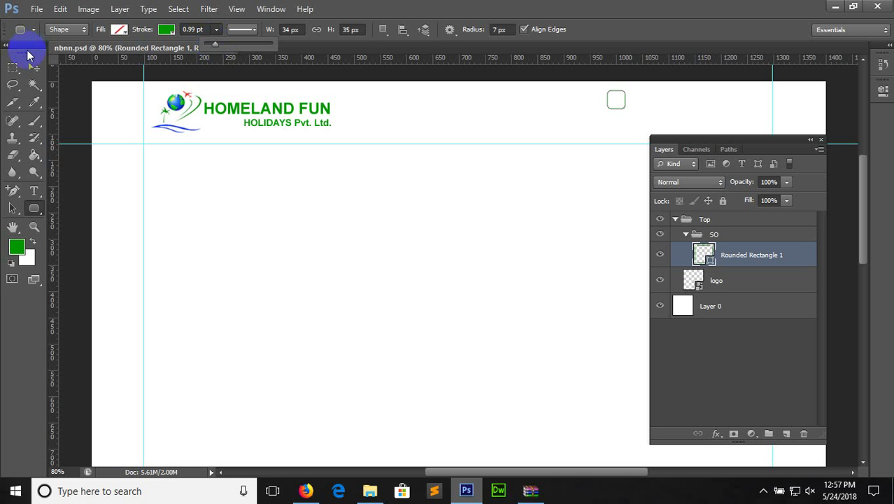
click(33, 67)
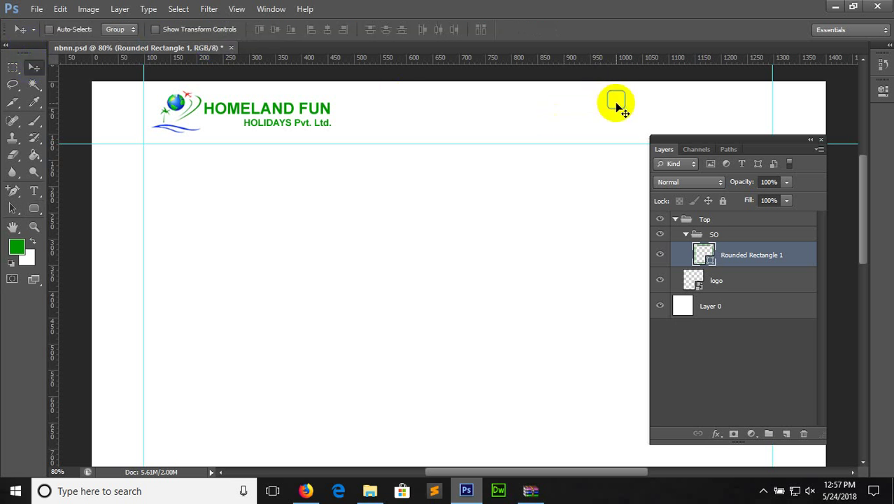
Make three copies of the rounded box, each nudged further right to form a row of four
key(ctrl+j)
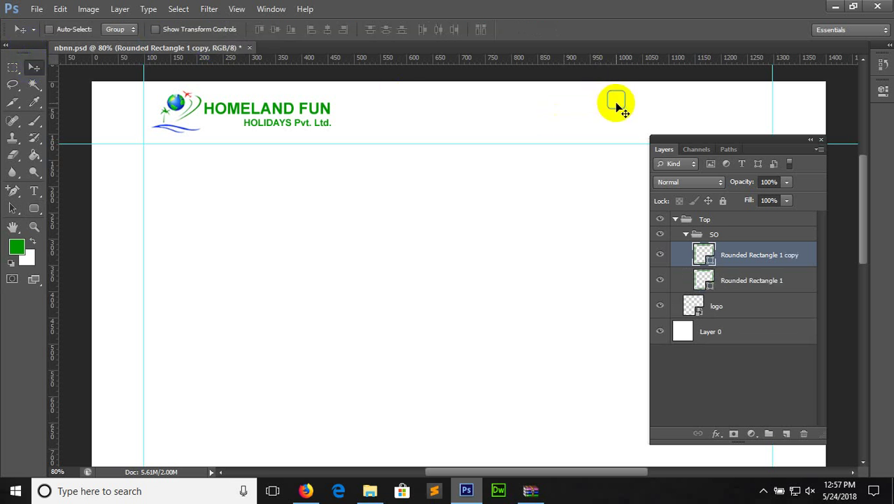
key(shift+Right)
key(shift+Right)
key(shift+Right)
key(shift+Right)
key(ctrl+j)
key(shift+Right)
key(shift+Right)
key(shift+Right)
key(shift+Right)
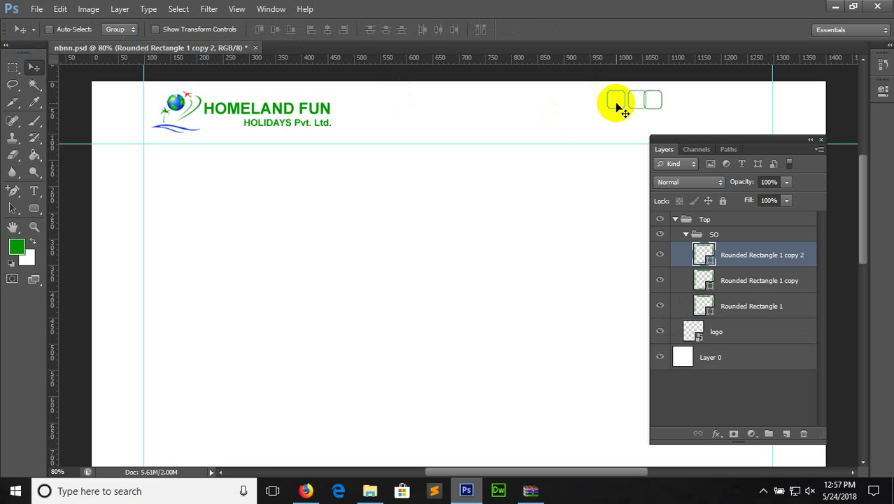
key(ctrl+j)
key(shift+Right)
key(shift+Right)
key(shift+Right)
key(shift+Right)
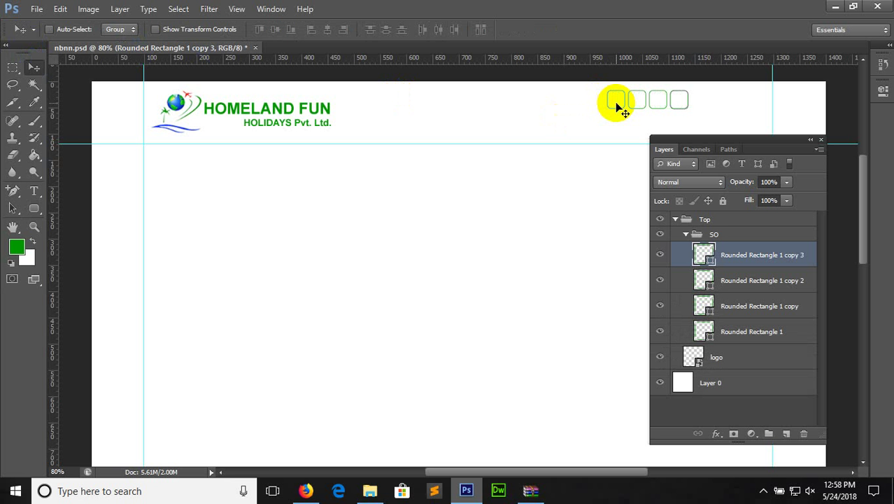
Put the last copy in the SO group and move the four boxes right to the guide, raised slightly
drag(684, 255, 688, 238)
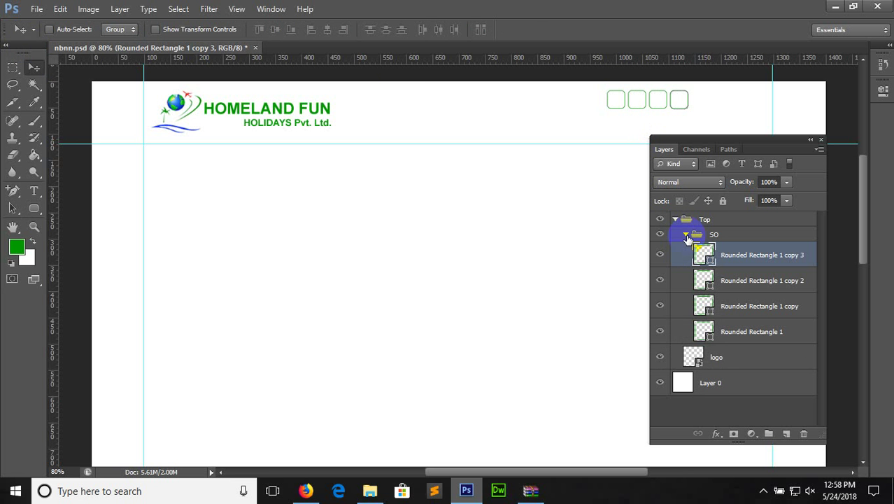
drag(688, 238, 688, 238)
click(686, 234)
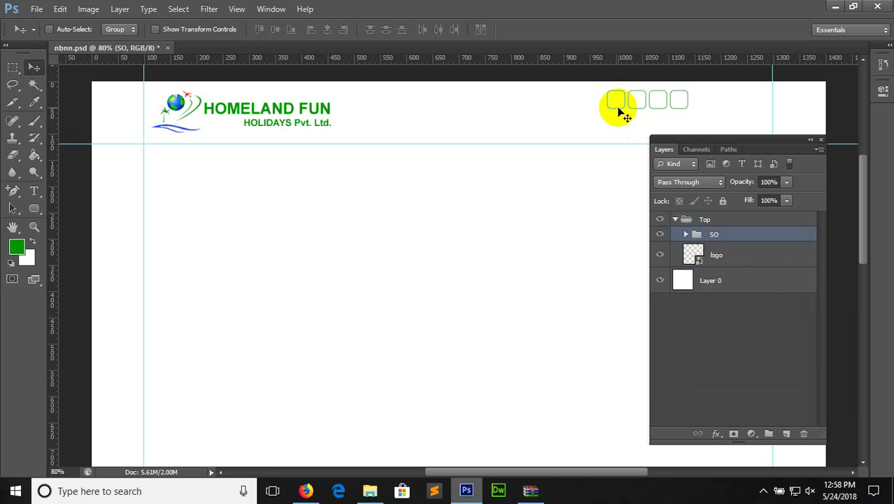
drag(620, 111, 709, 101)
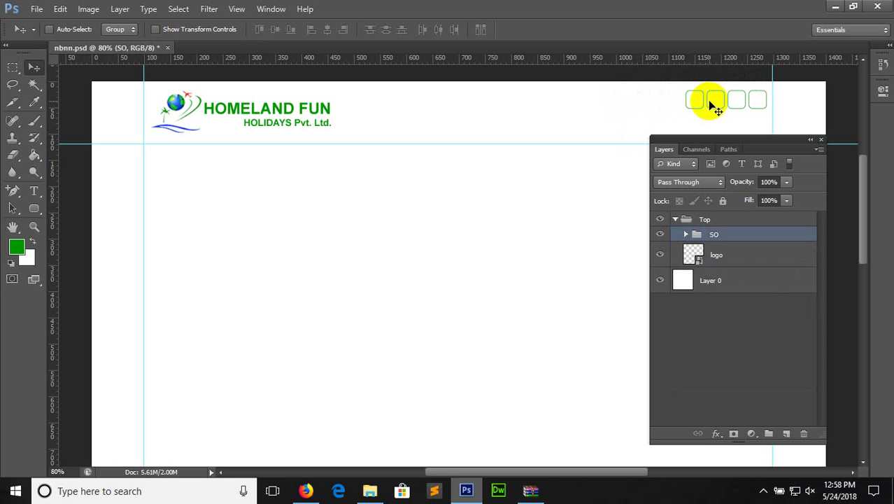
key(Up)
key(Up)
key(Up)
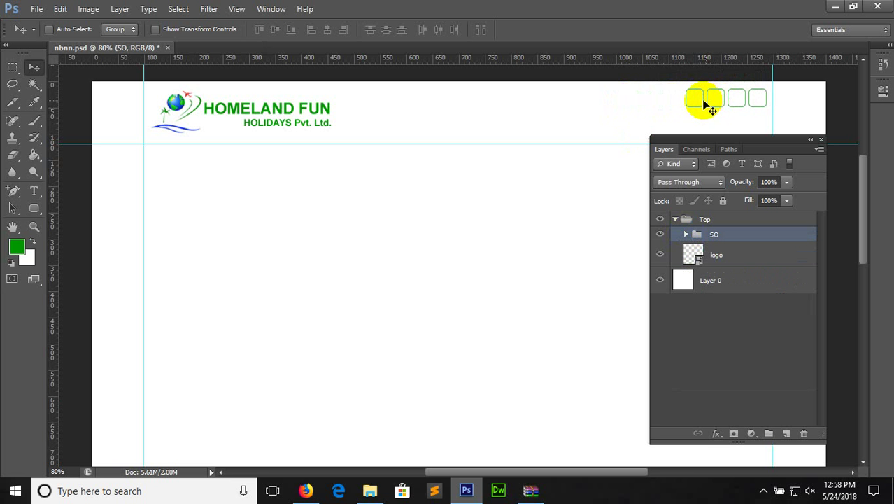
click(306, 491)
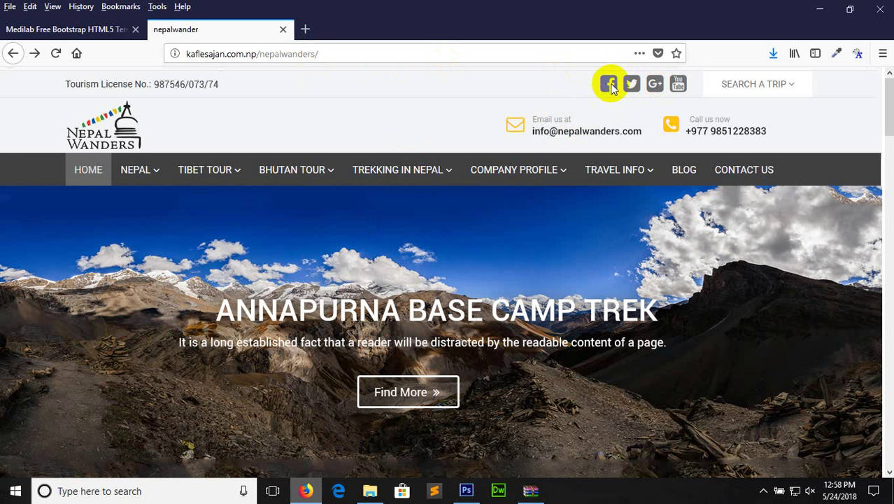
After reviewing the reference site's social icons, open a new empty Firefox tab
click(305, 31)
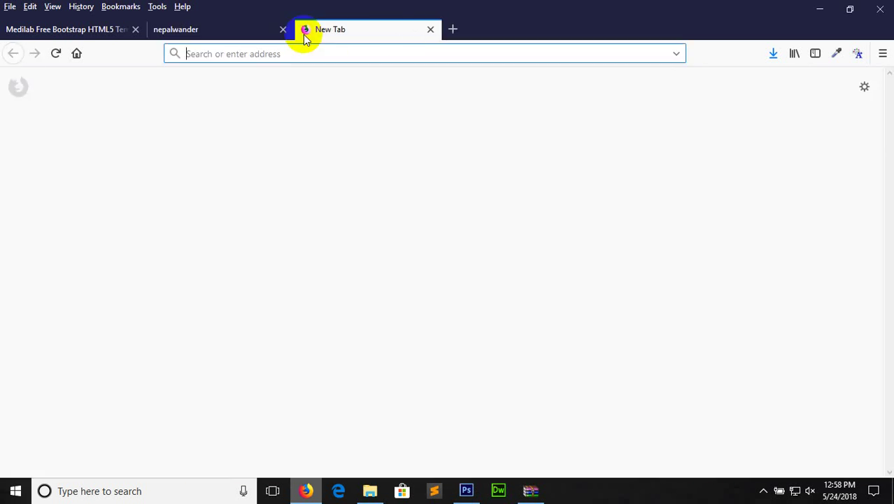
Load fontawesome.com by typing 'font' into the address bar
text(fontawesome.com/)
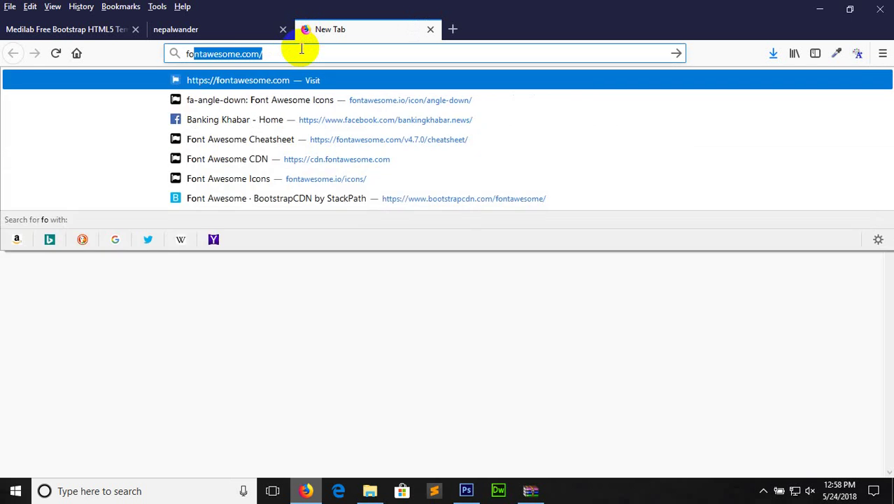
key(Return)
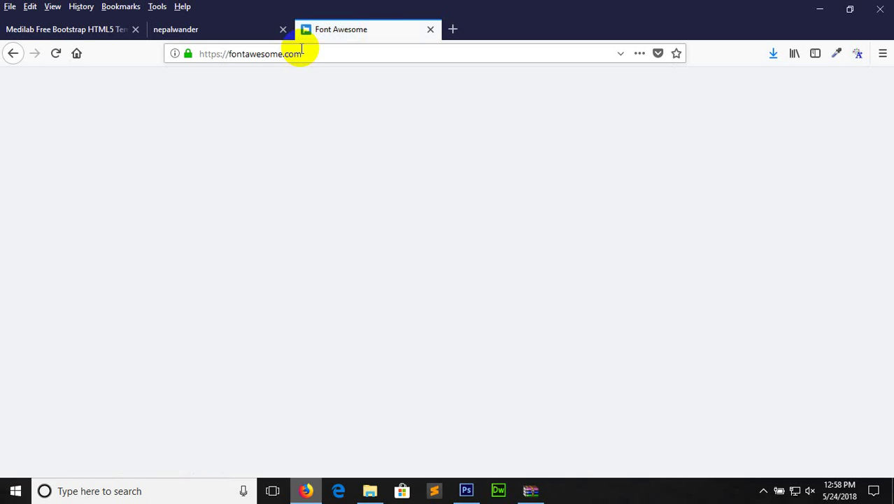
click(313, 50)
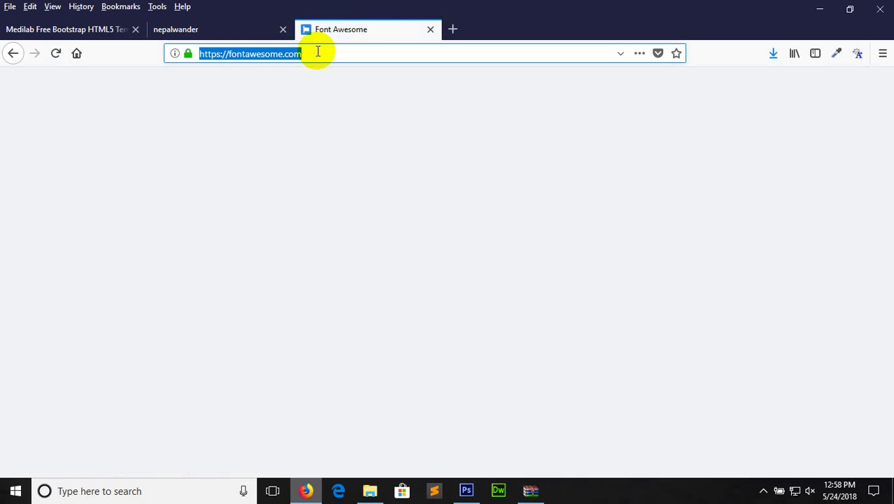
click(318, 51)
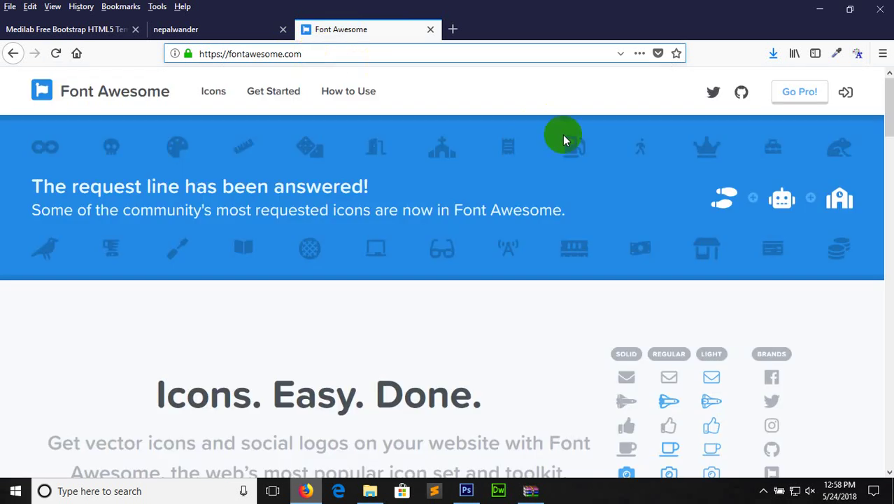
Scroll the Font Awesome page down to its Download Free section, then switch to File Explorer
click(889, 108)
drag(888, 109, 888, 161)
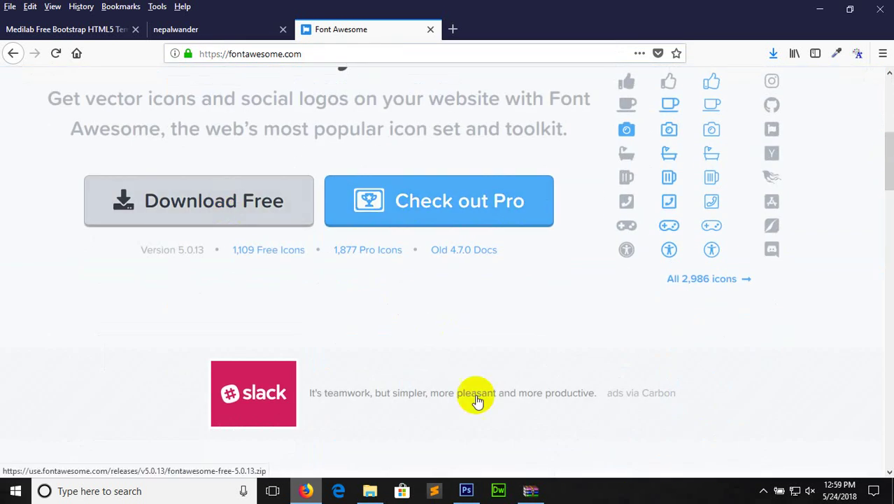
click(369, 490)
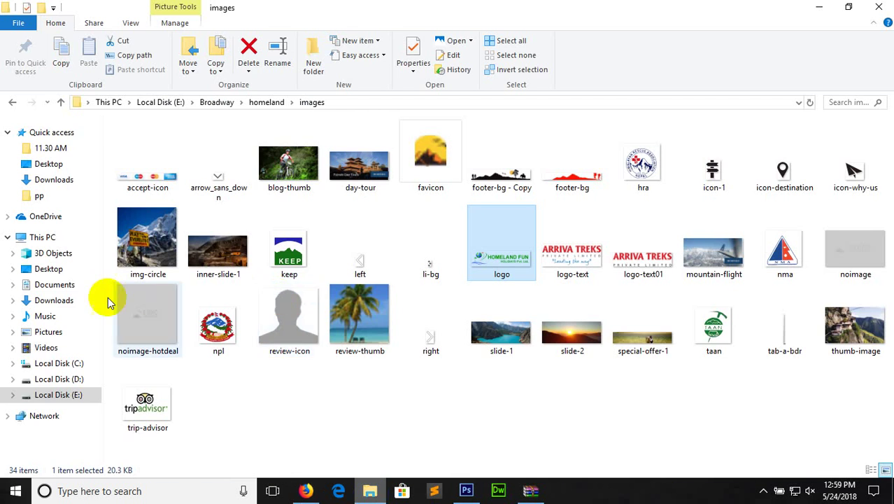
Extract fontawesome-free-5.0.6(3).zip into the Downloads folder
click(56, 298)
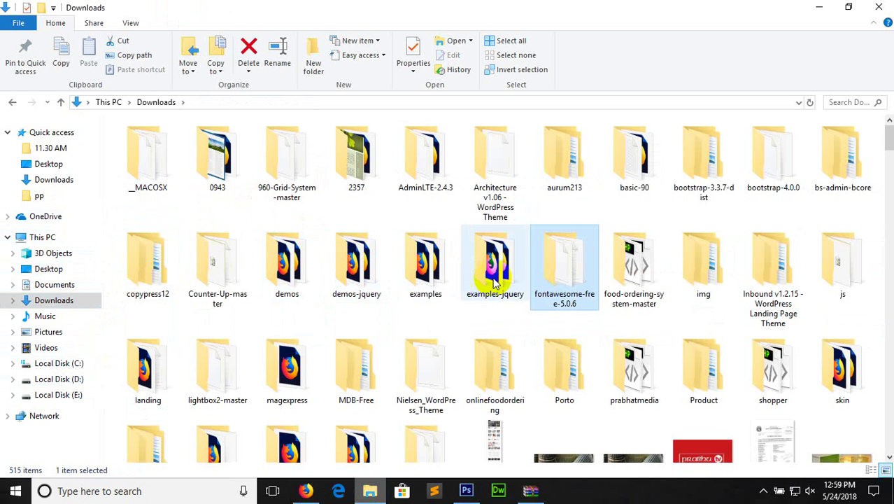
key(Right)
key(f)
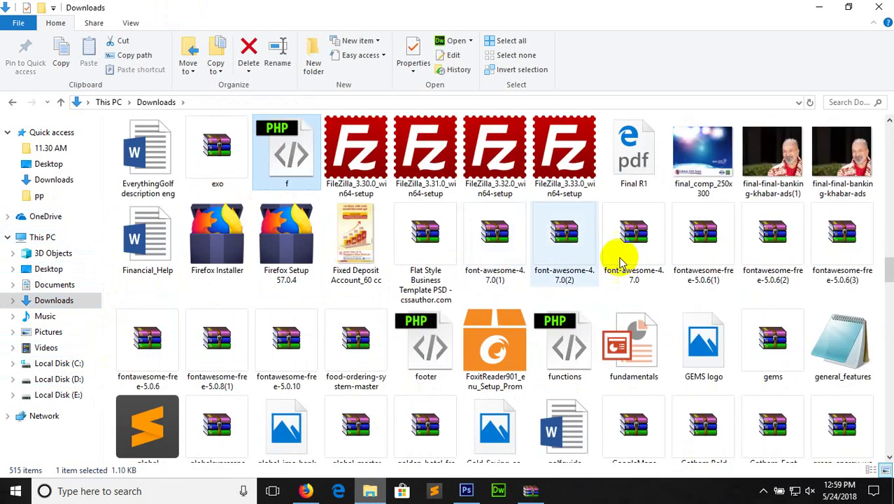
click(824, 255)
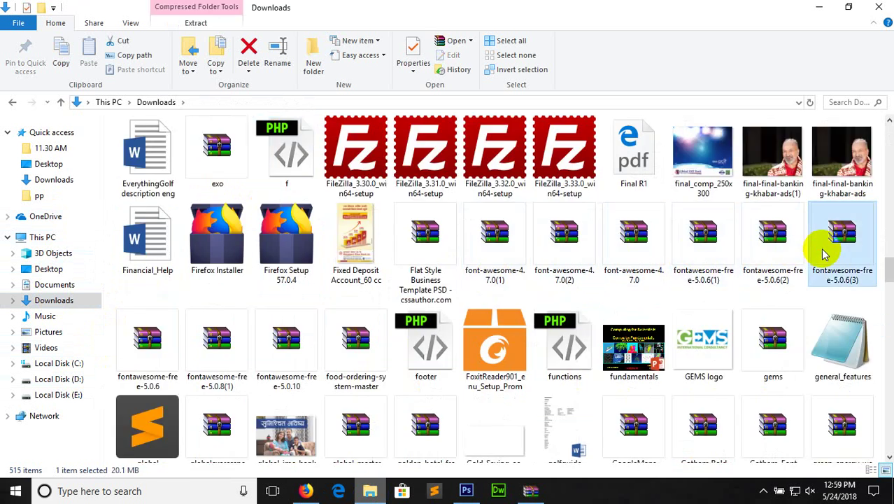
right_click(824, 255)
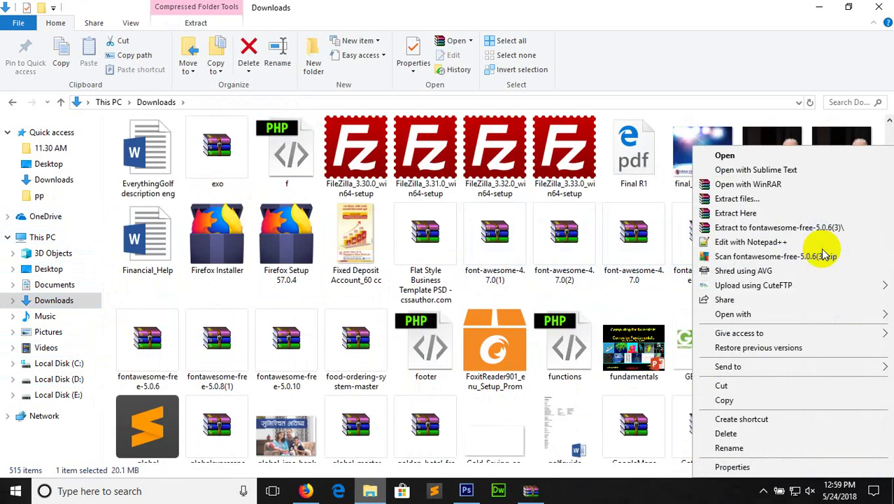
click(762, 218)
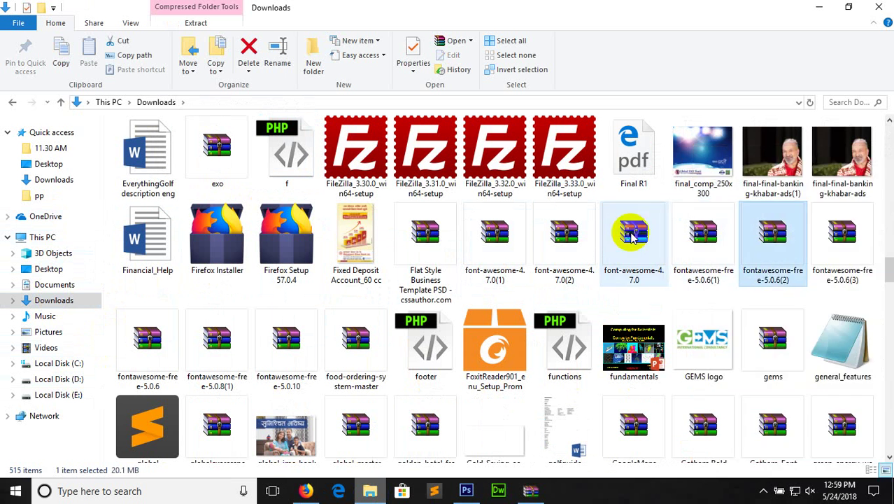
Open the extracted fontawesome-free-5.0.6 folder
key(Right)
key(Right)
key(Right)
key(Right)
key(Right)
key(Right)
key(Right)
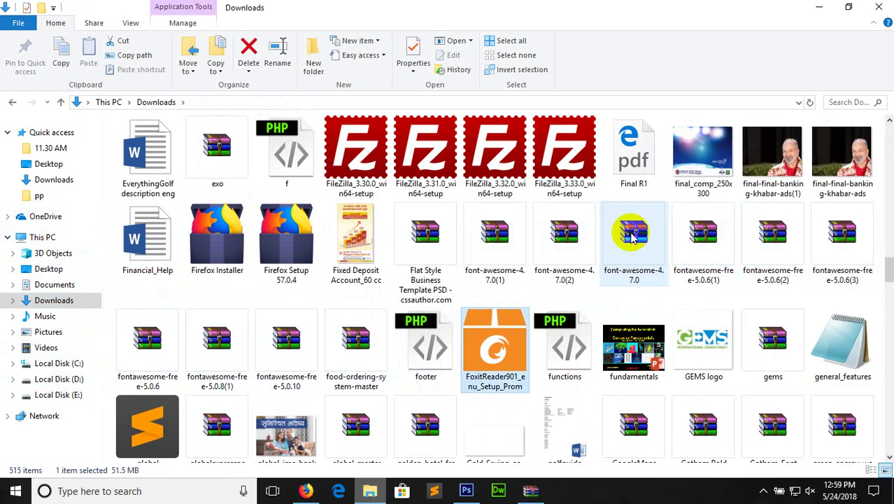
key(Right)
key(f)
key(f)
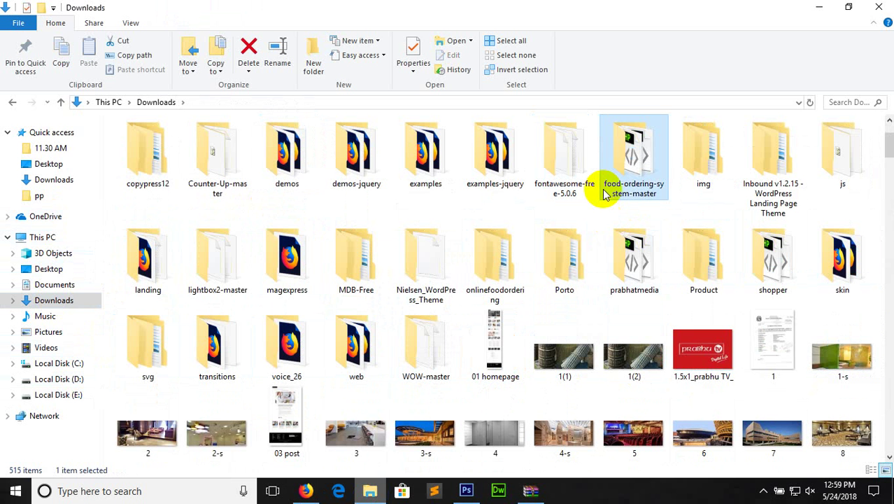
click(560, 161)
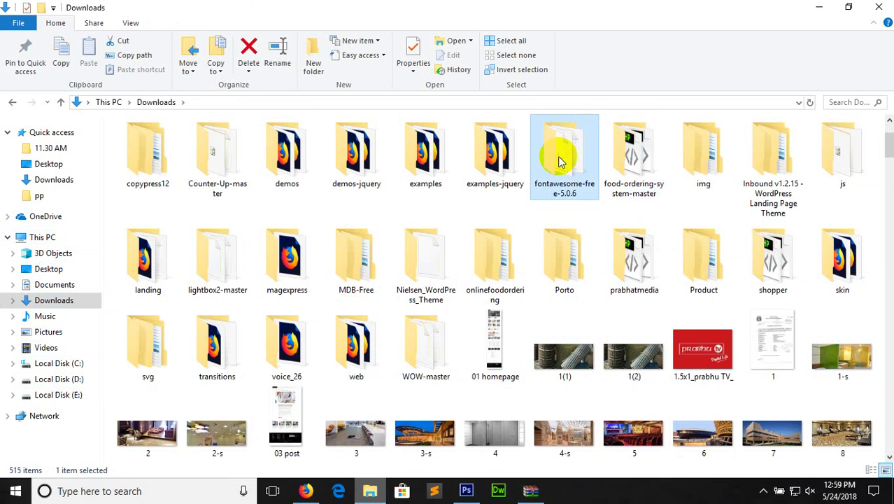
double_click(560, 161)
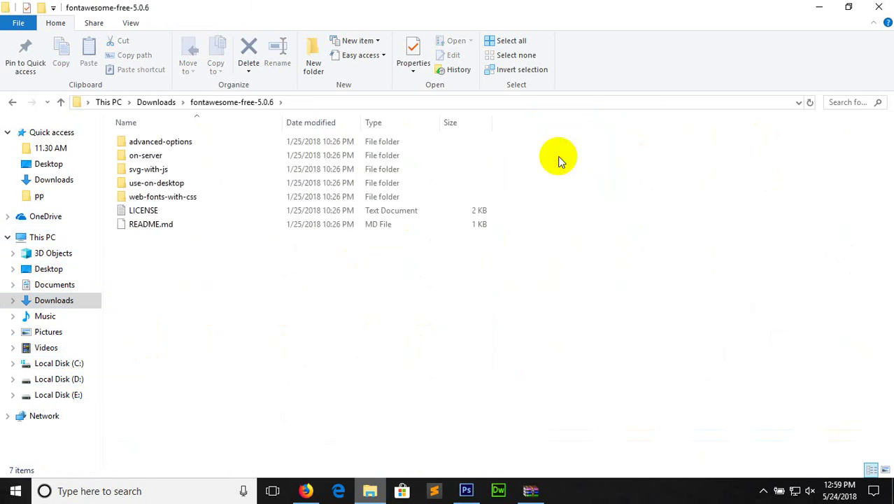
Install the three Font Awesome 5 .otf fonts from the use-on-desktop folder
click(166, 187)
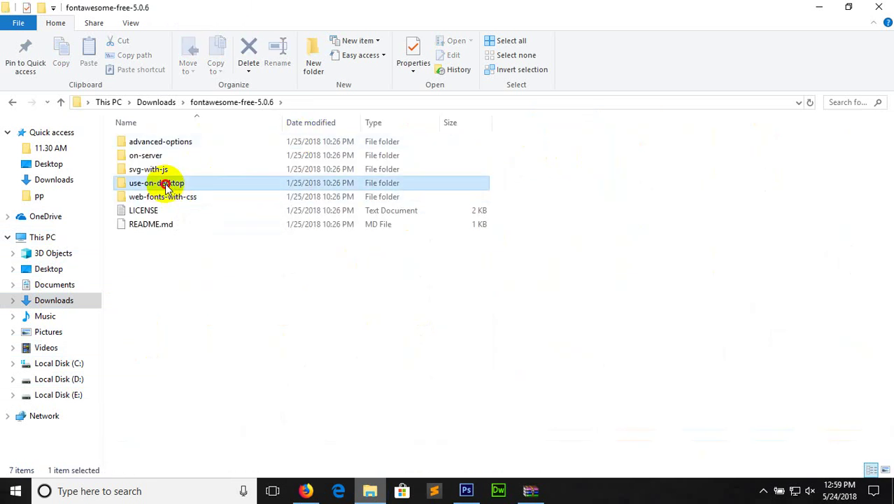
double_click(166, 185)
drag(190, 209, 192, 142)
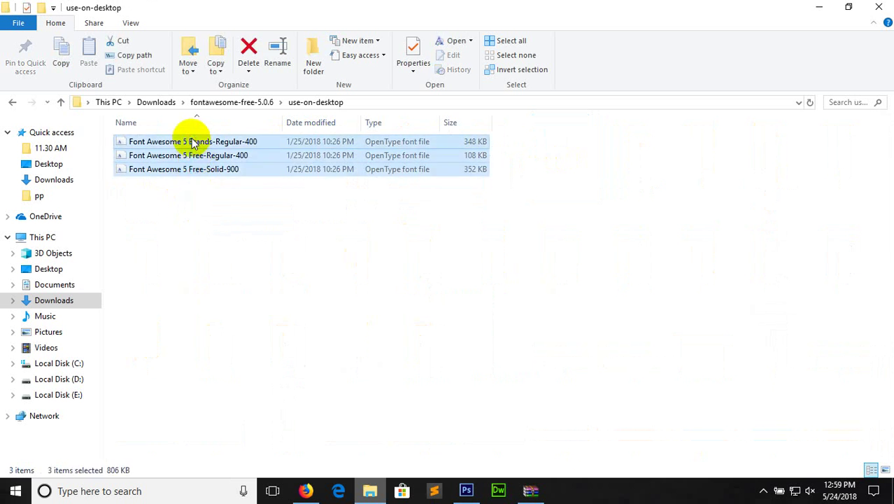
right_click(193, 144)
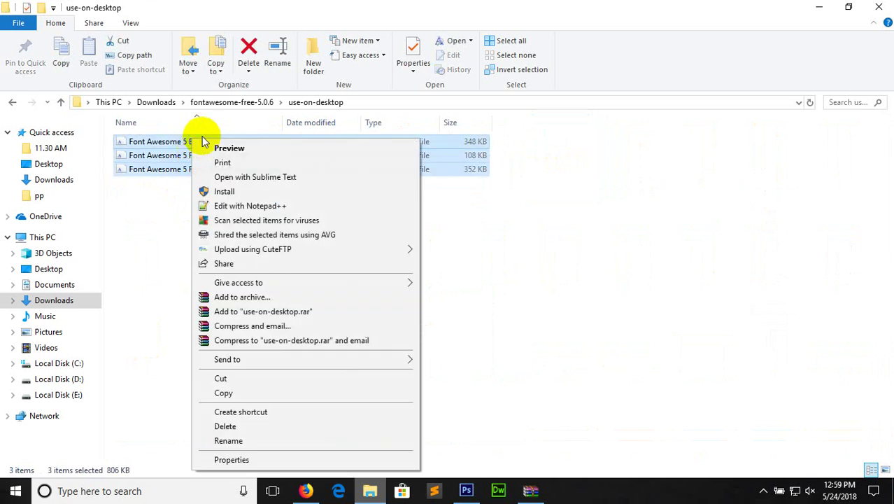
click(224, 192)
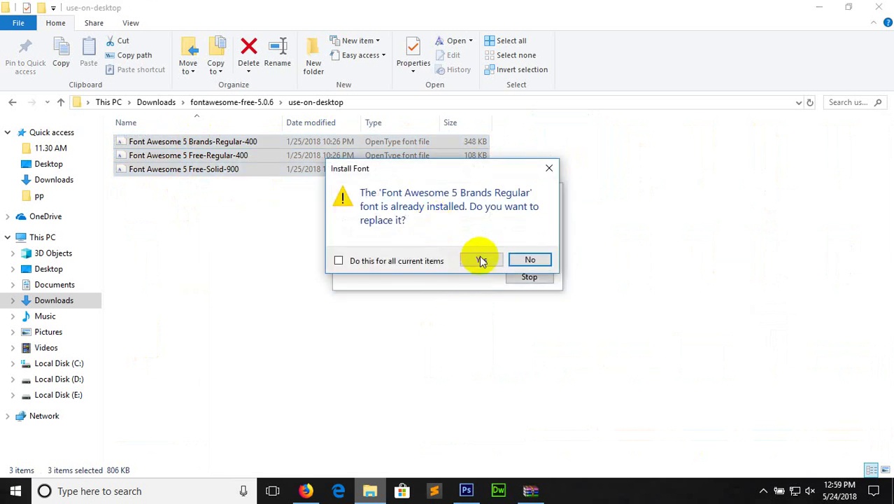
Answer the replace prompts for Brands Regular, Free Regular and Free Solid, then return to fontawesome-free-5.0.6
click(530, 260)
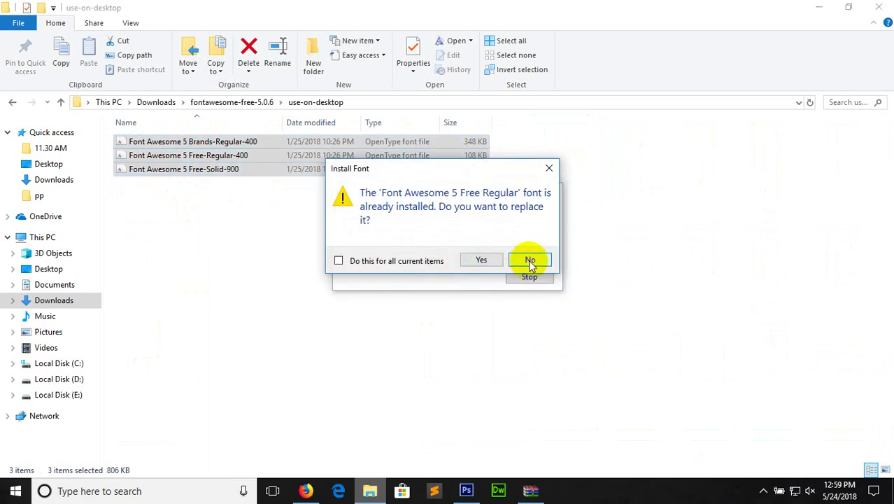
click(529, 260)
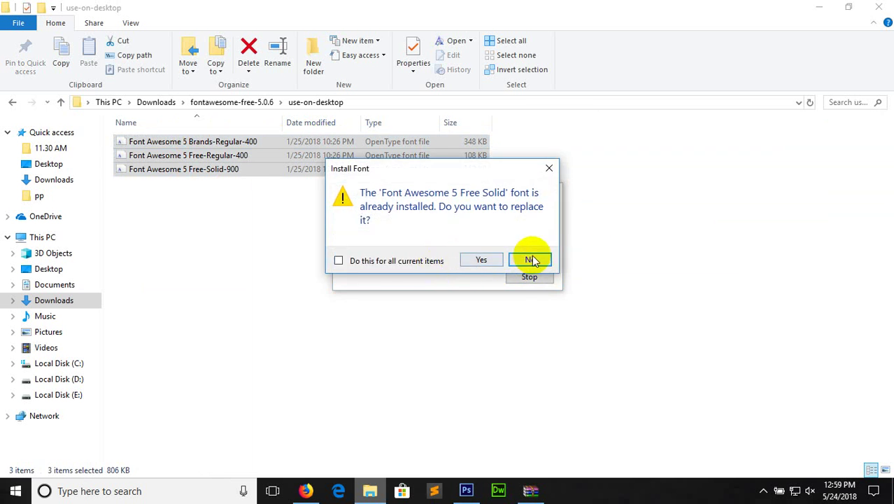
click(531, 261)
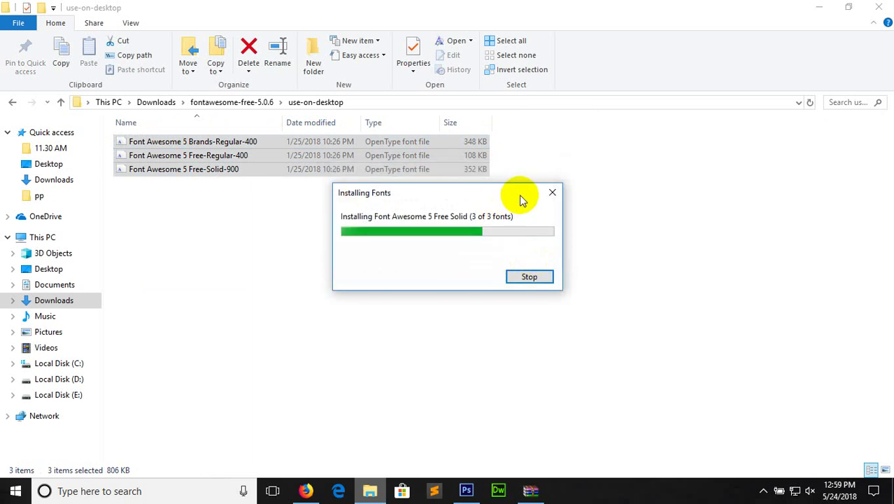
click(245, 105)
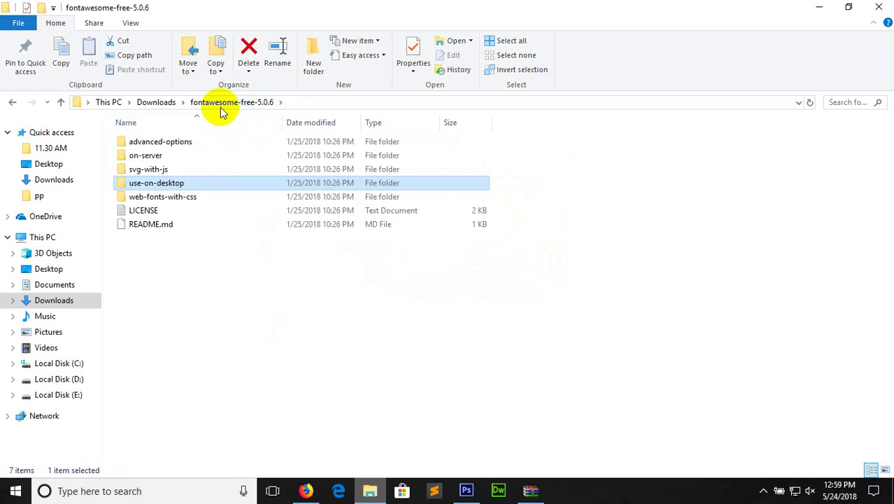
Open web-fonts-with-css and then its webfonts folder with the 15 font files
double_click(175, 198)
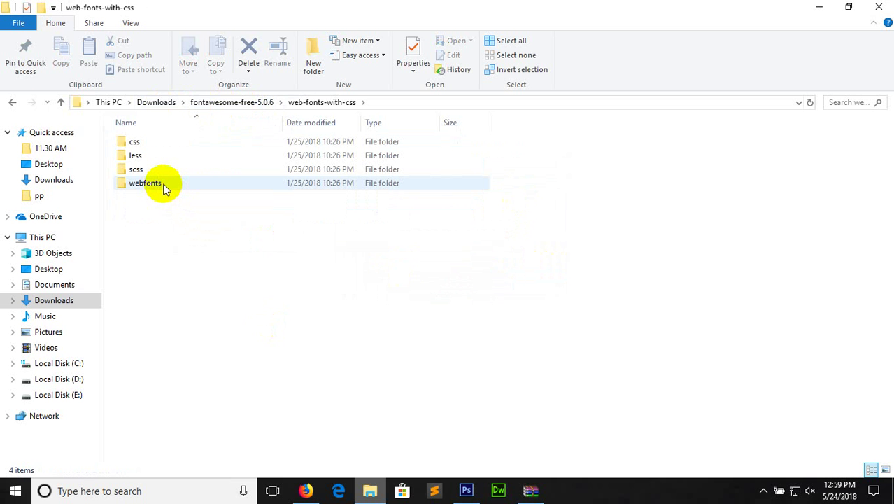
double_click(164, 188)
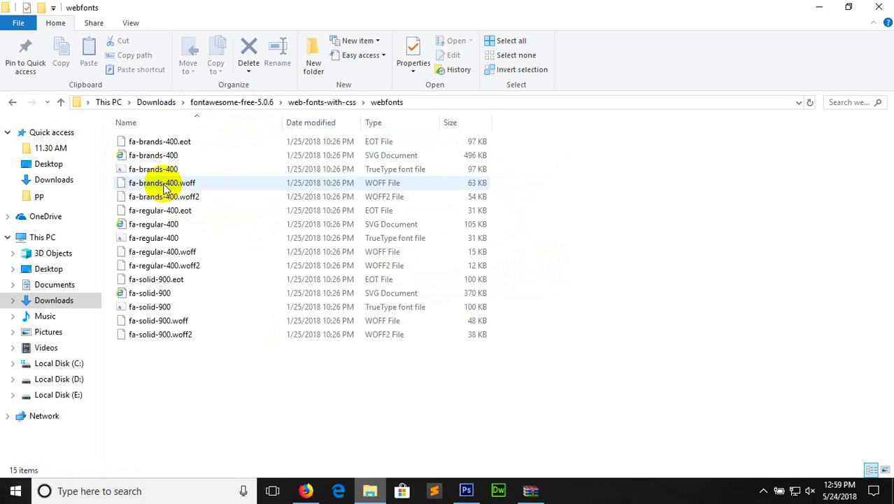
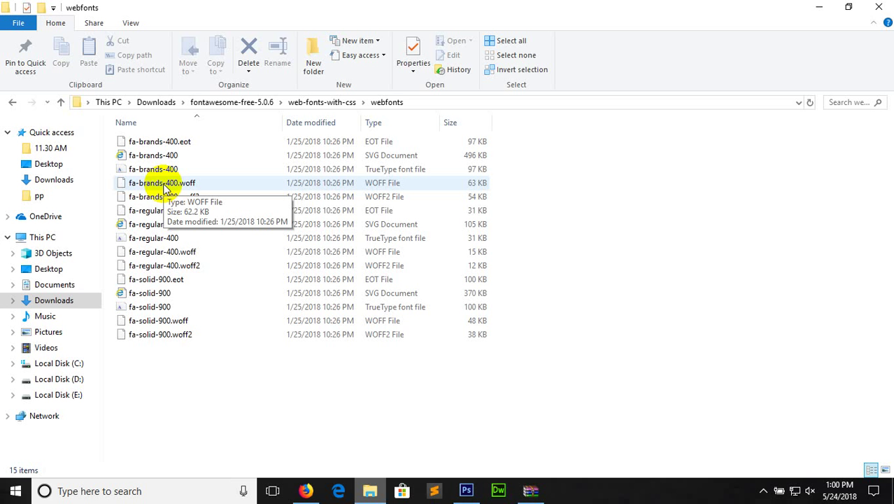
Install the fa-brands-400, fa-regular-400 and fa-solid-900 fonts, then close the webfonts window
click(372, 172)
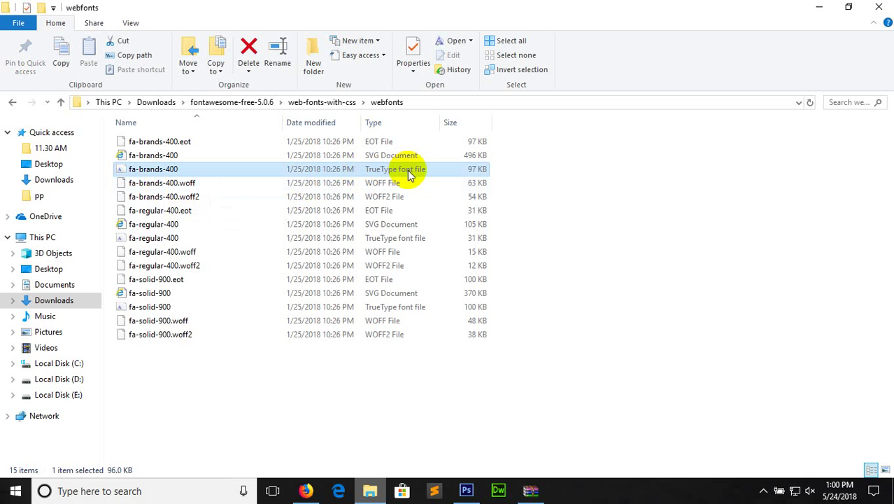
ctrl+click(390, 240)
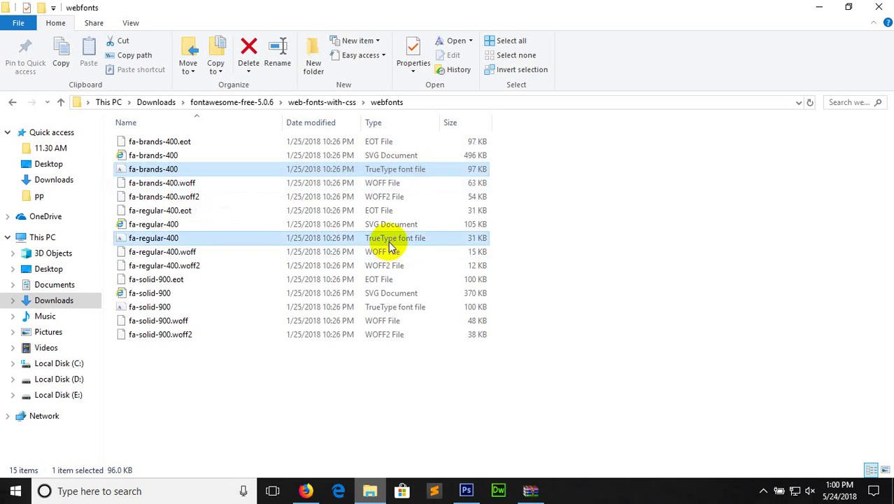
ctrl+click(390, 308)
right_click(390, 309)
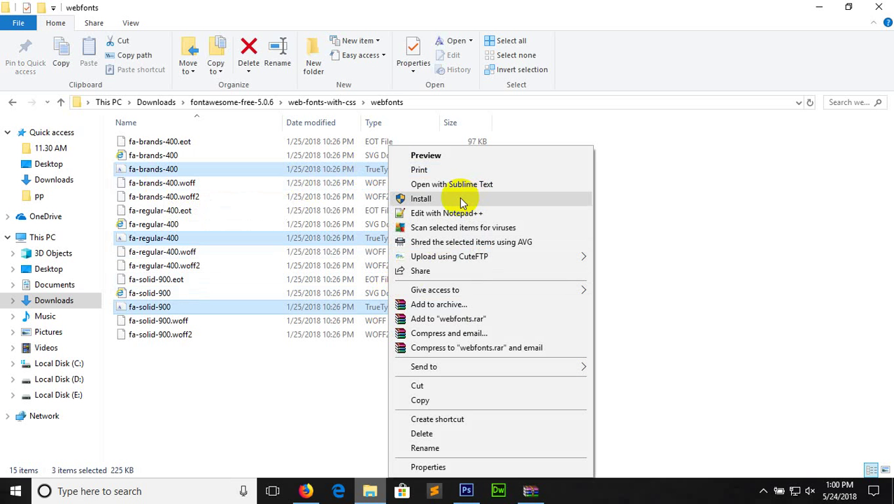
click(724, 210)
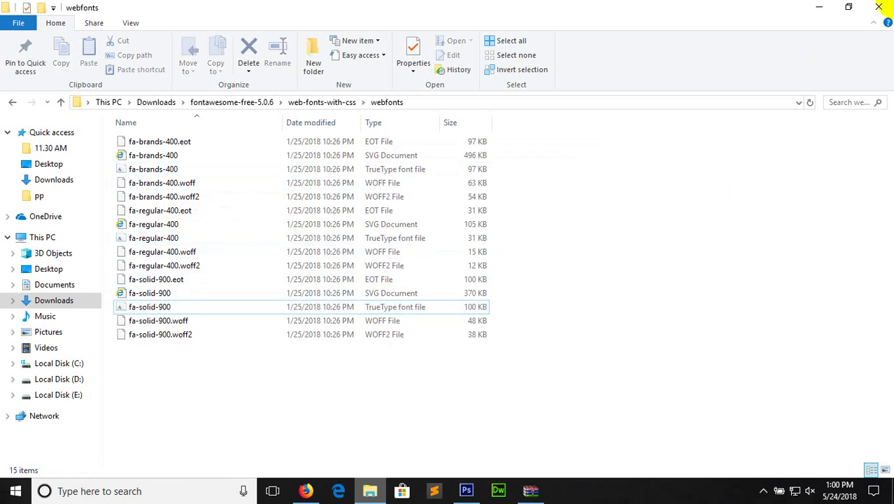
click(887, 6)
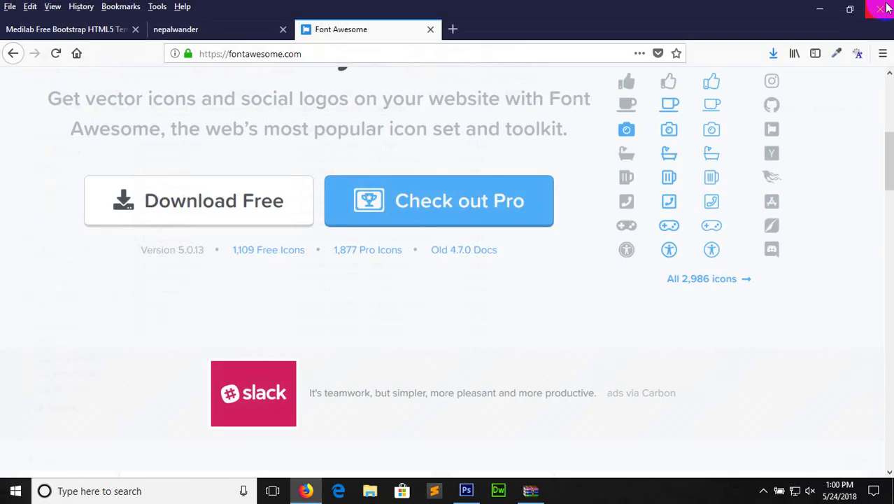
Load the Font Awesome cheatsheet page in Firefox
scroll(637, 185, up, 3)
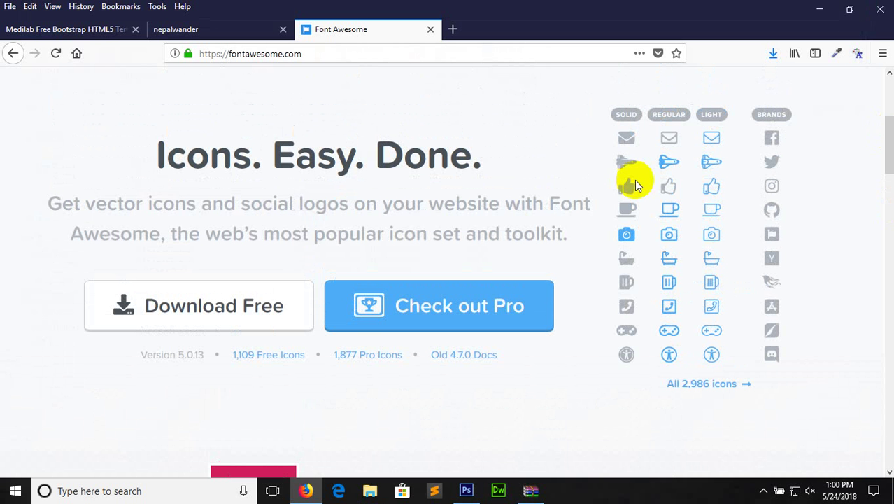
scroll(884, 120, up, 5)
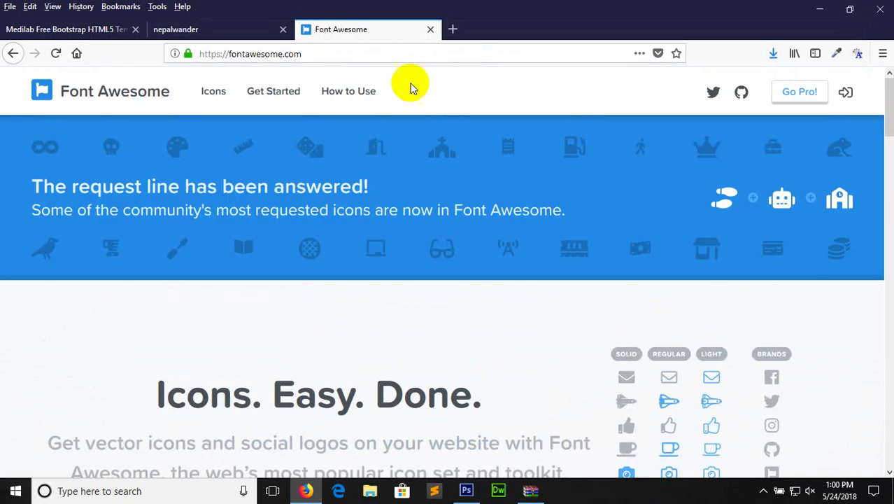
click(386, 54)
click(386, 54)
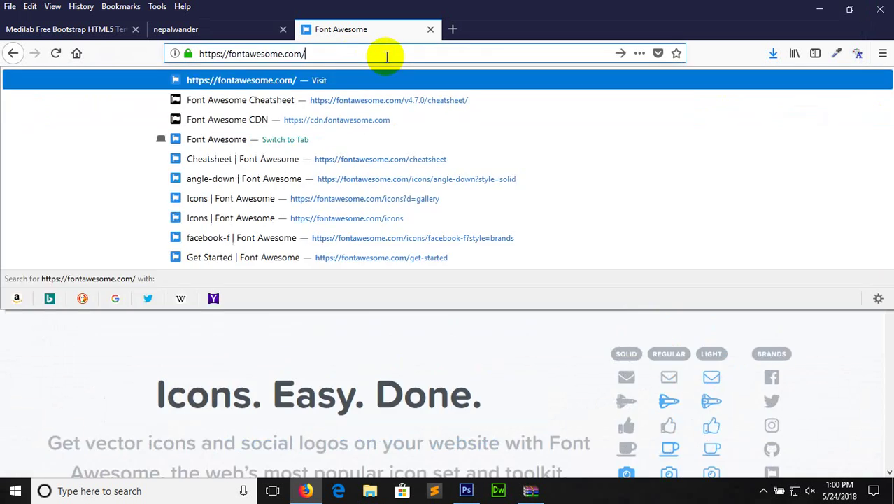
text(ch)
key(Return)
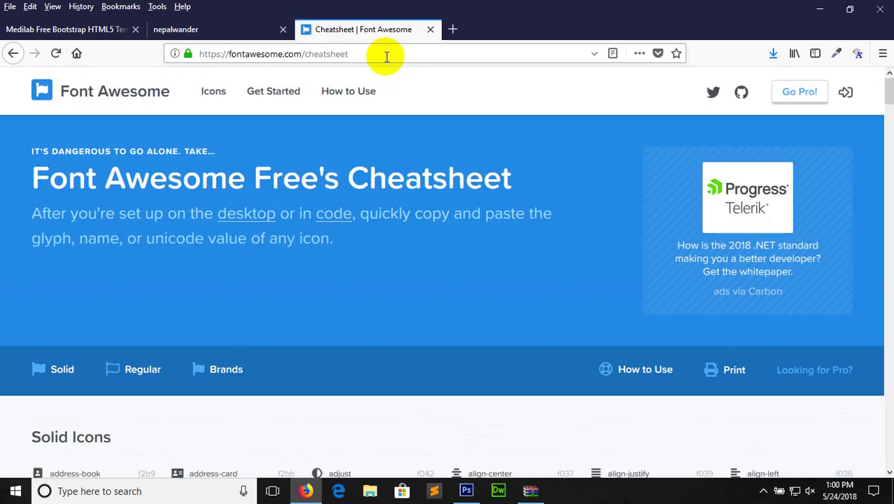
Search the cheatsheet for 'faceboo' and copy the facebook-f glyph
drag(889, 98, 890, 115)
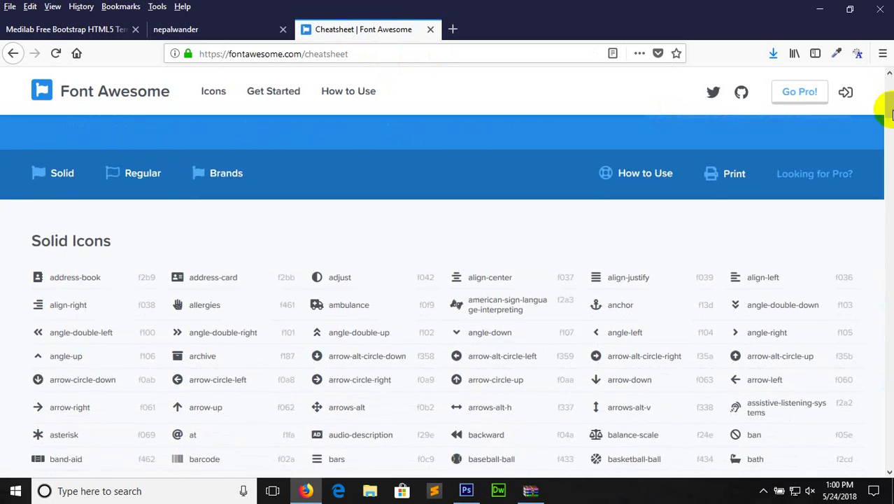
key(ctrl+f)
text(fa)
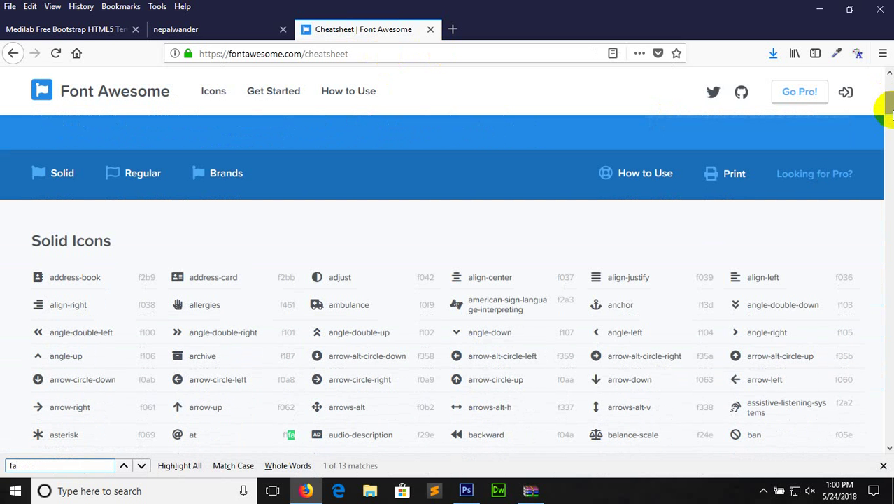
text(ceboo)
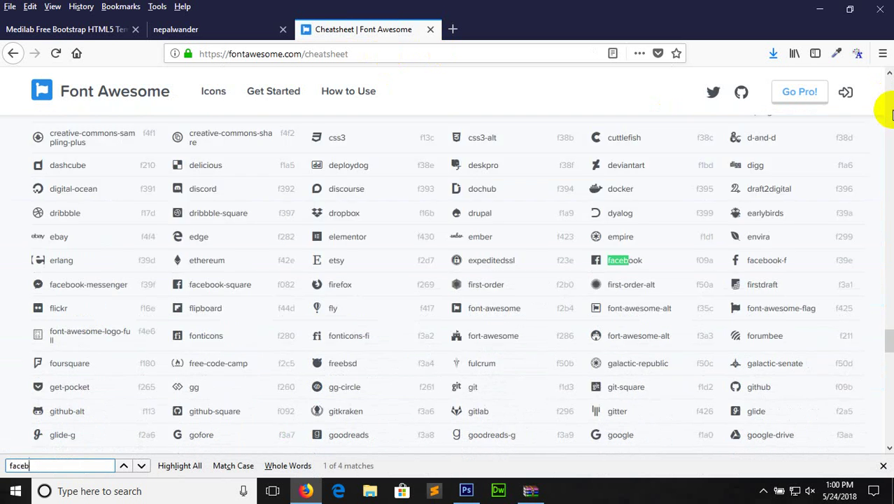
click(735, 262)
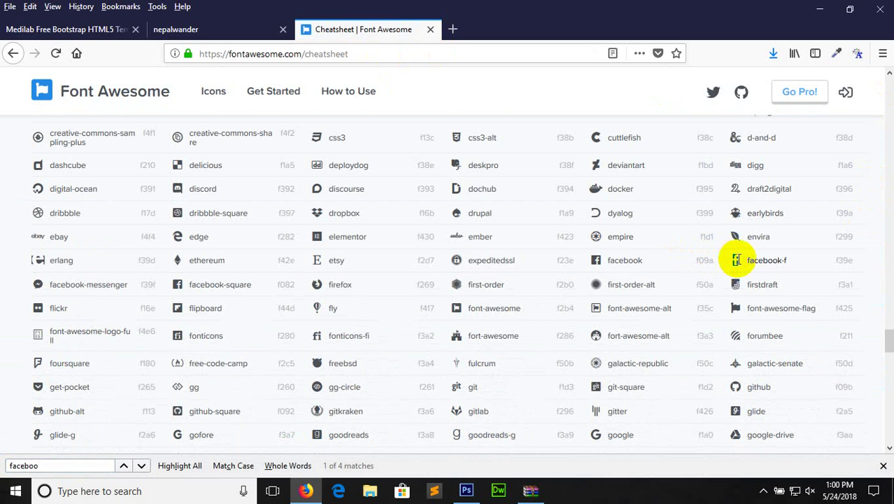
right_click(736, 260)
click(743, 263)
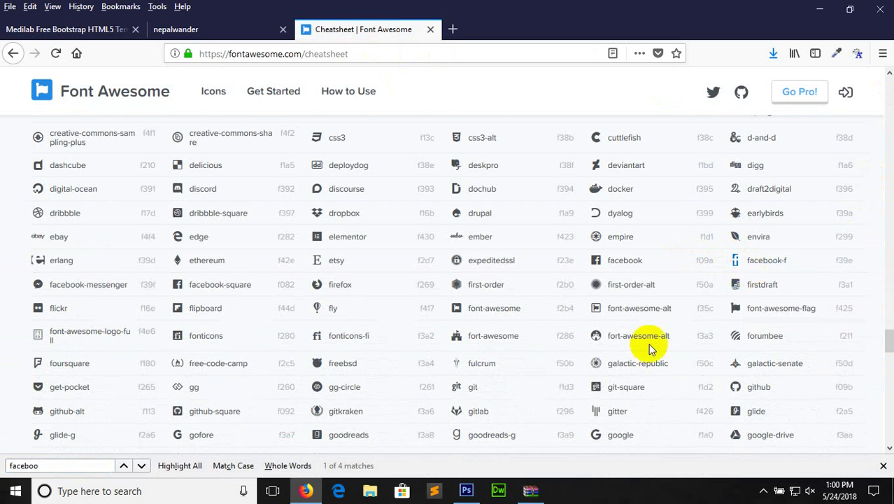
click(466, 491)
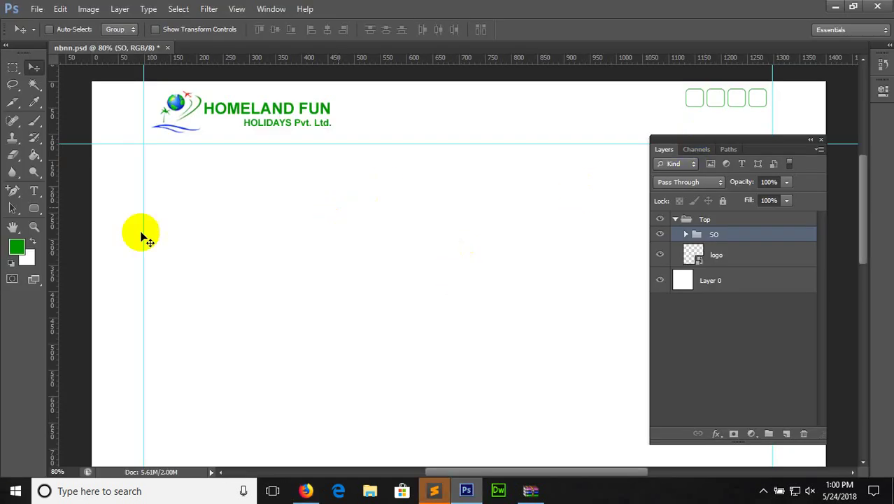
Create a text layer in the header and paste the facebook-f glyph
click(34, 192)
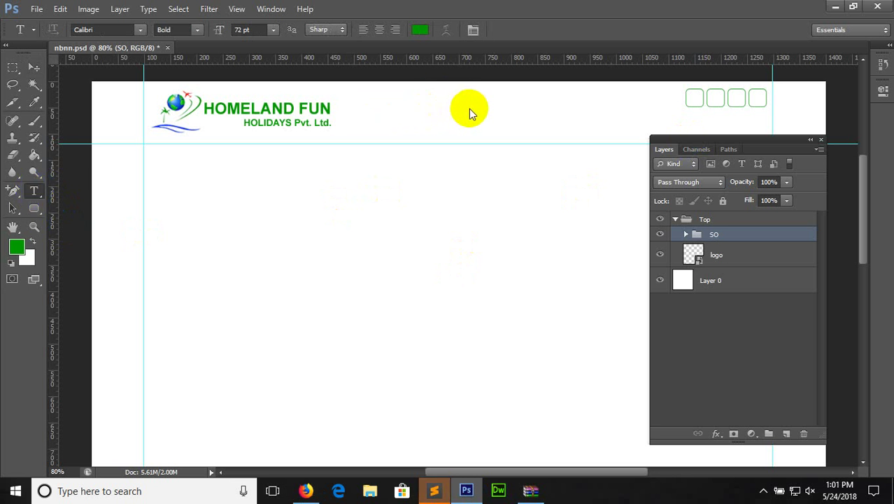
click(469, 80)
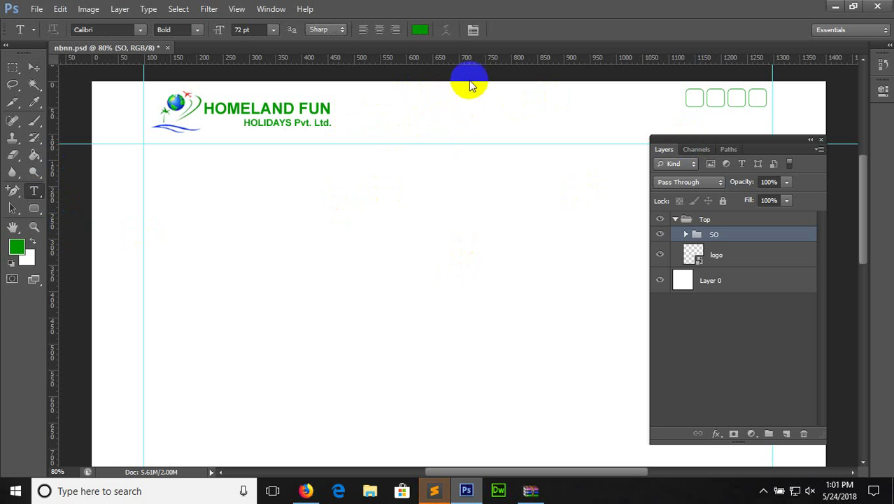
click(501, 109)
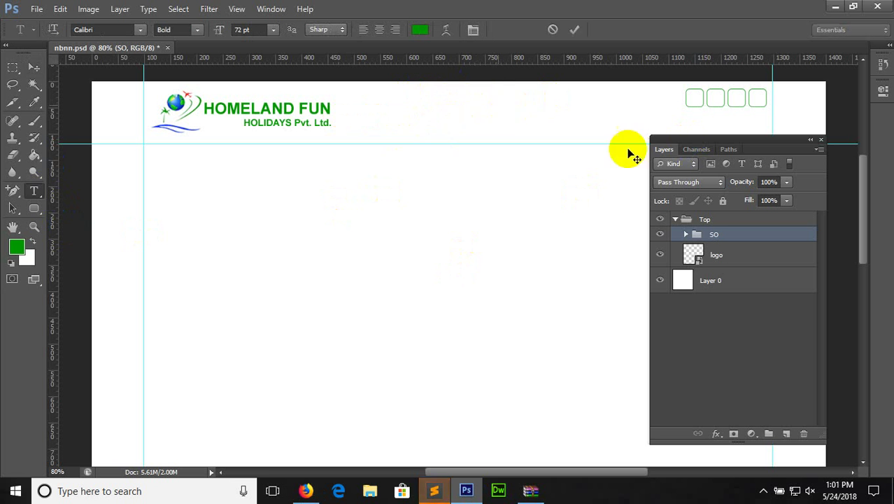
text(a)
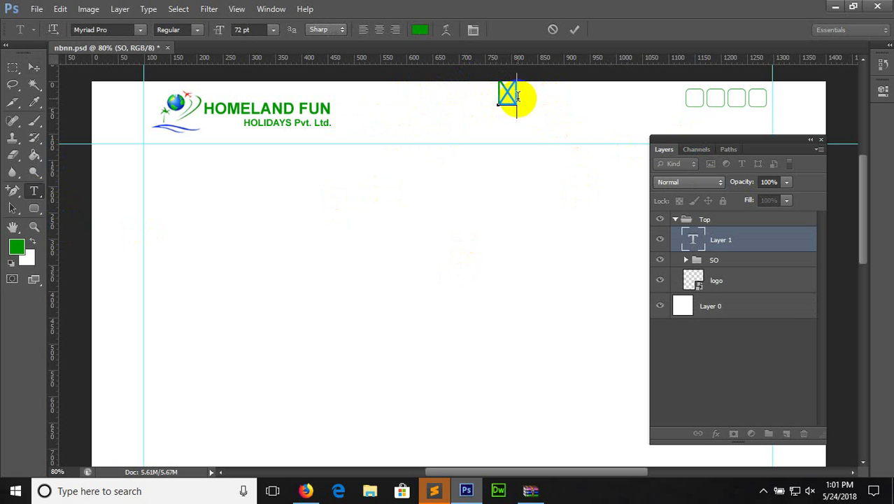
double_click(497, 93)
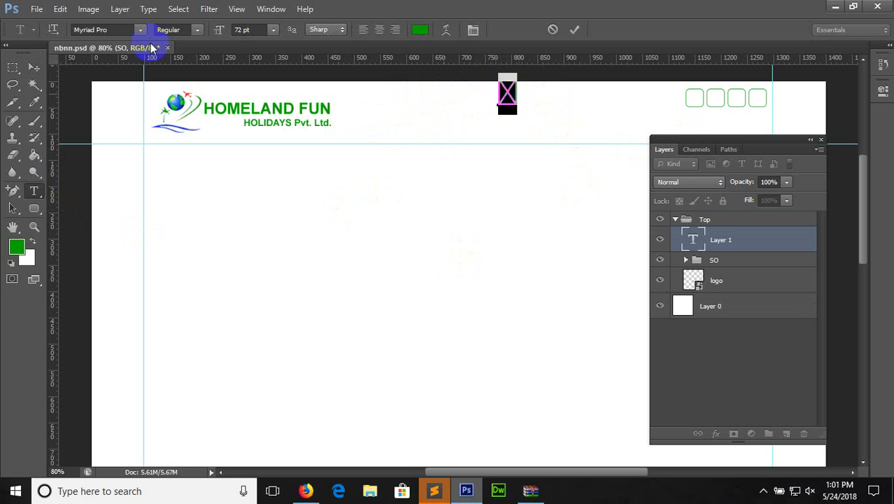
Set the glyph to Font Awesome at 18 pt and move it into the first box
double_click(116, 29)
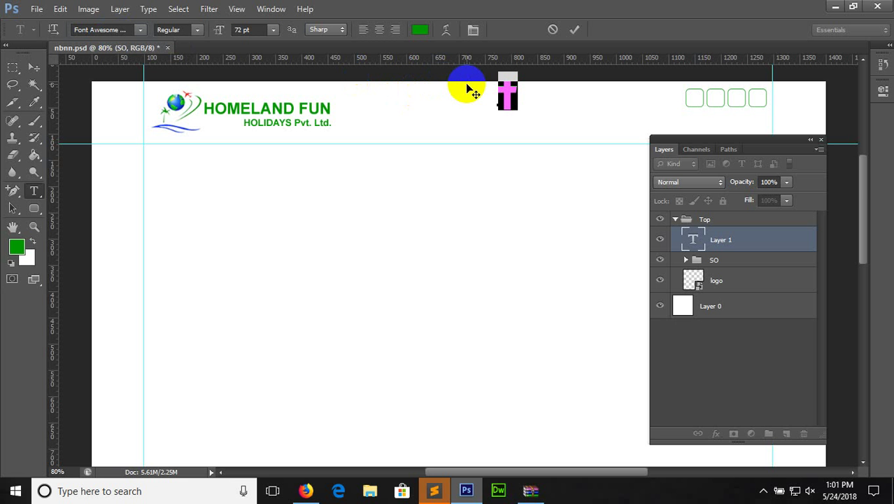
click(272, 30)
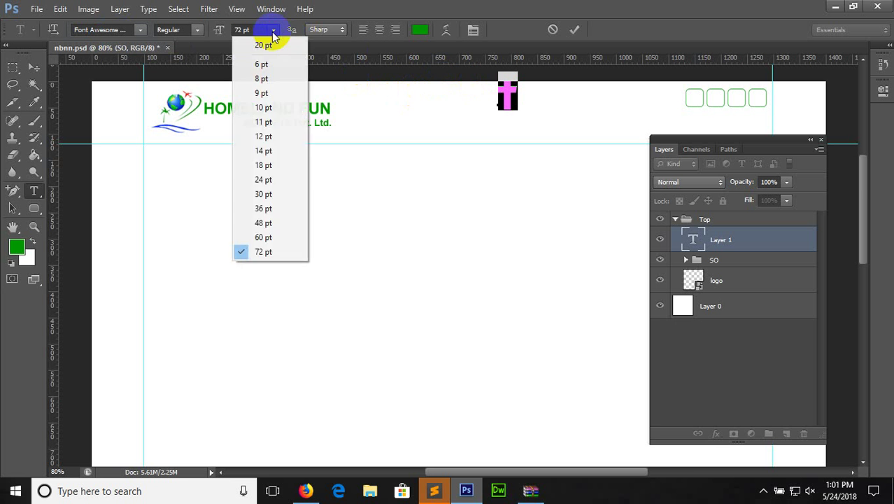
click(259, 167)
click(33, 68)
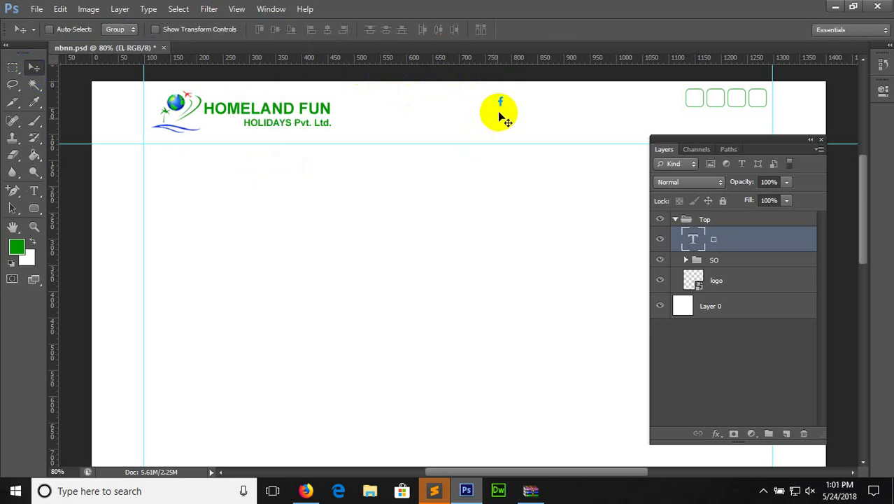
drag(500, 115, 693, 107)
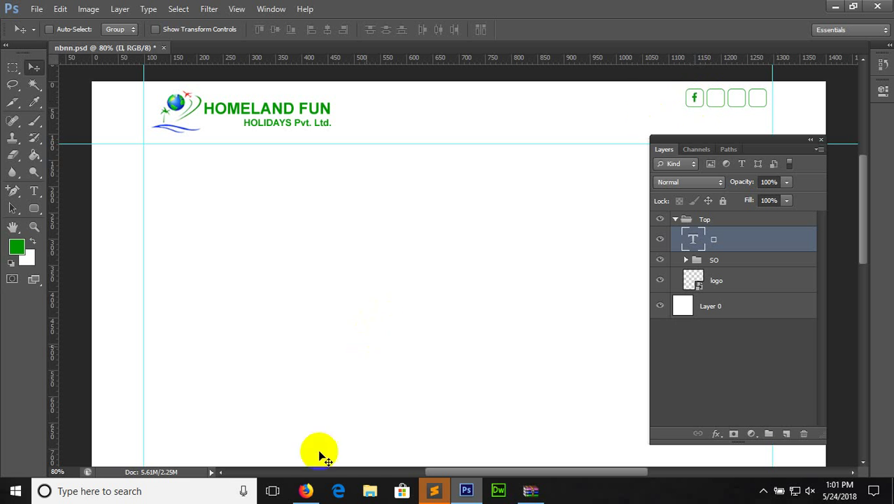
click(308, 490)
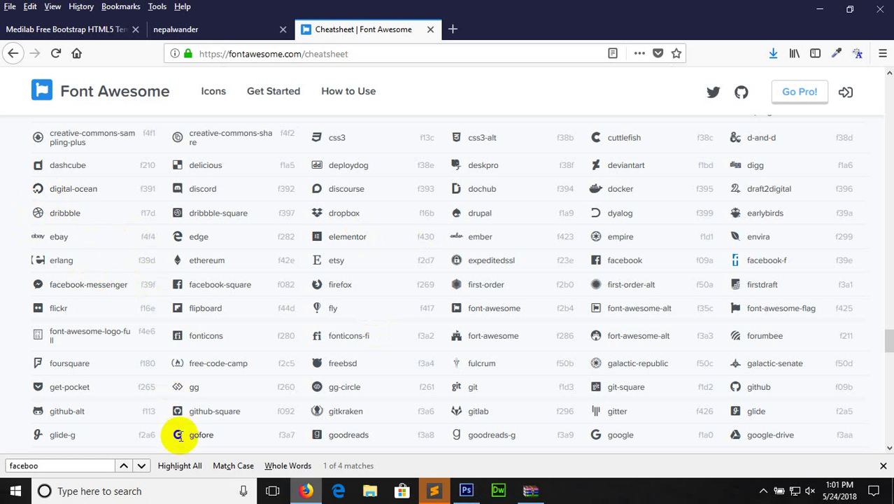
Copy the gofore glyph and place it as text in the second icon box
right_click(193, 418)
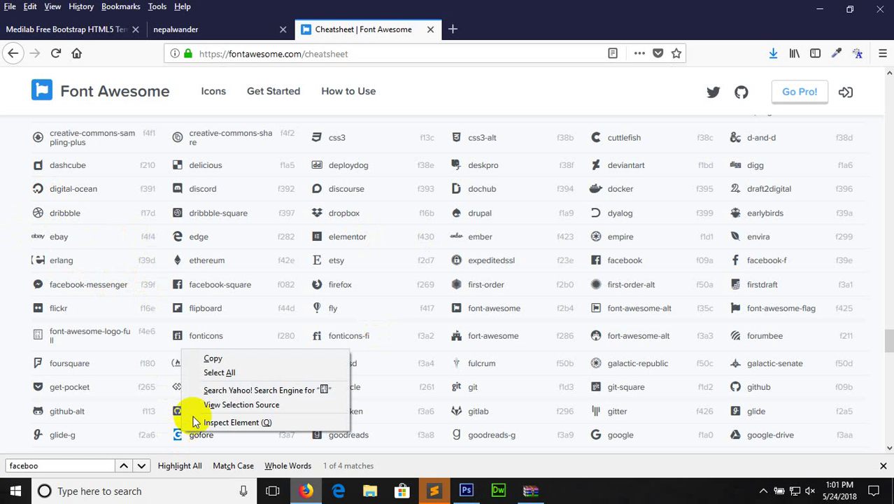
click(208, 358)
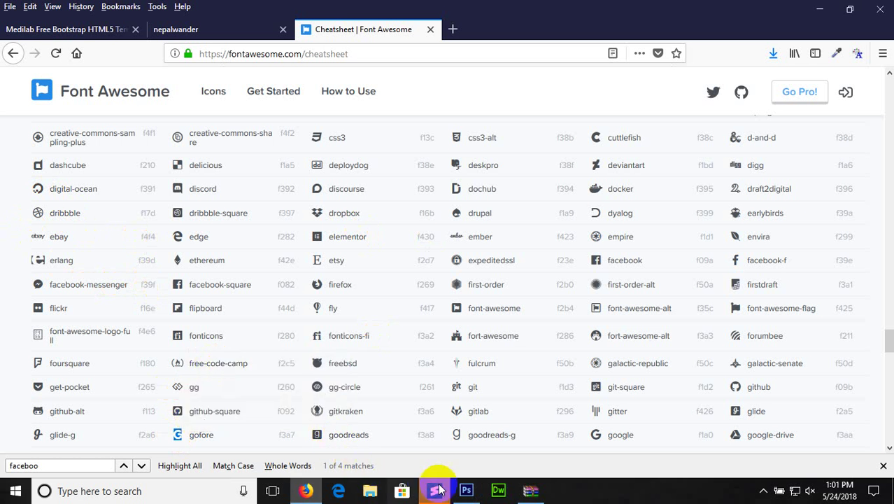
click(466, 490)
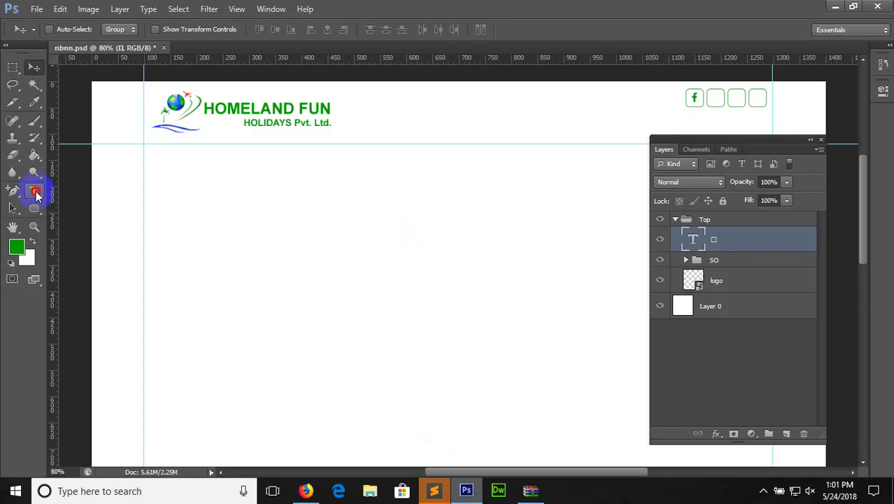
click(34, 190)
click(426, 152)
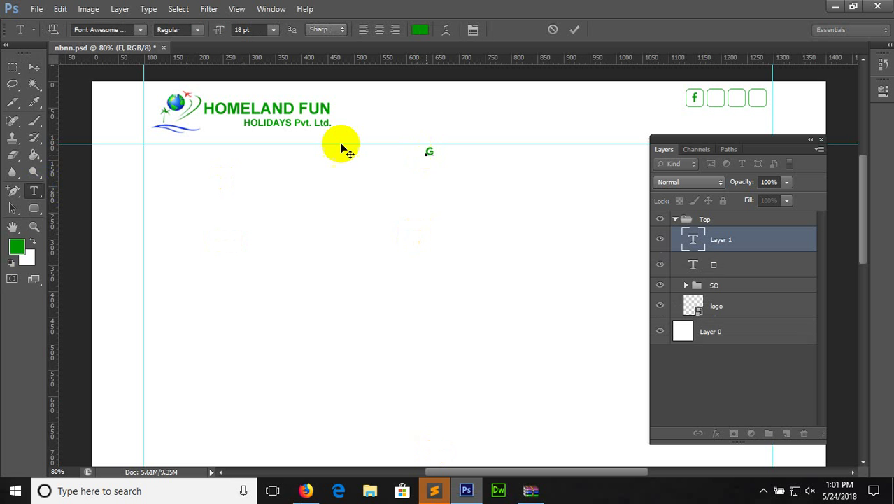
click(34, 67)
drag(428, 159, 714, 102)
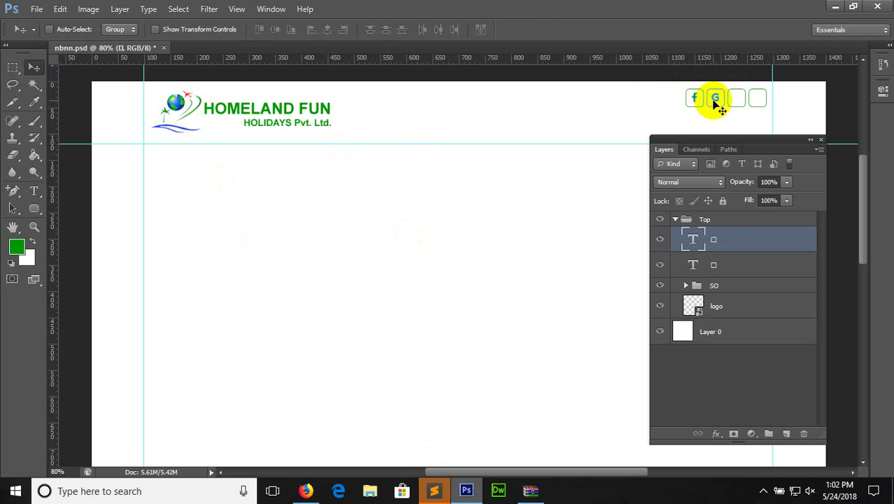
click(310, 487)
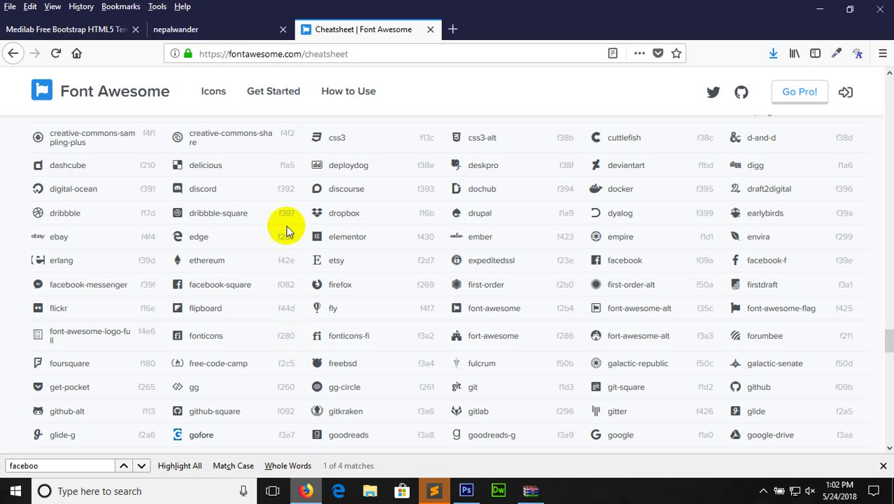
Copy the discourse glyph, paste it as text and move it into the third box
right_click(316, 189)
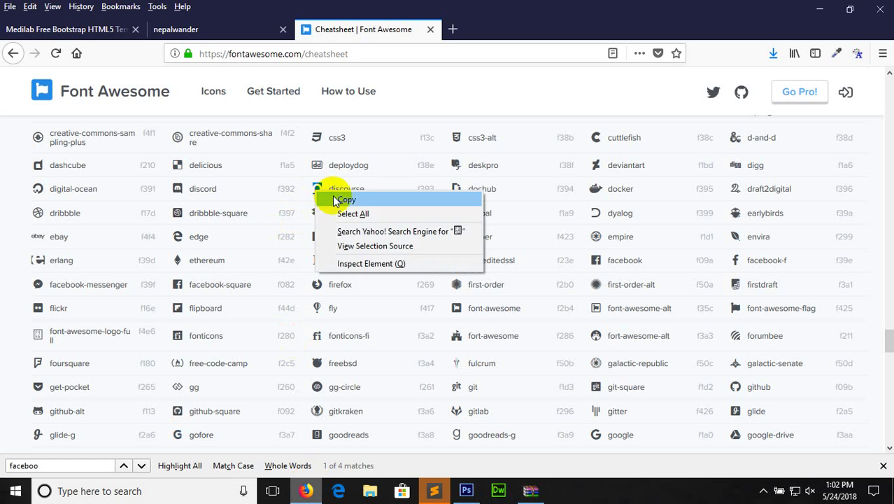
click(330, 199)
click(466, 490)
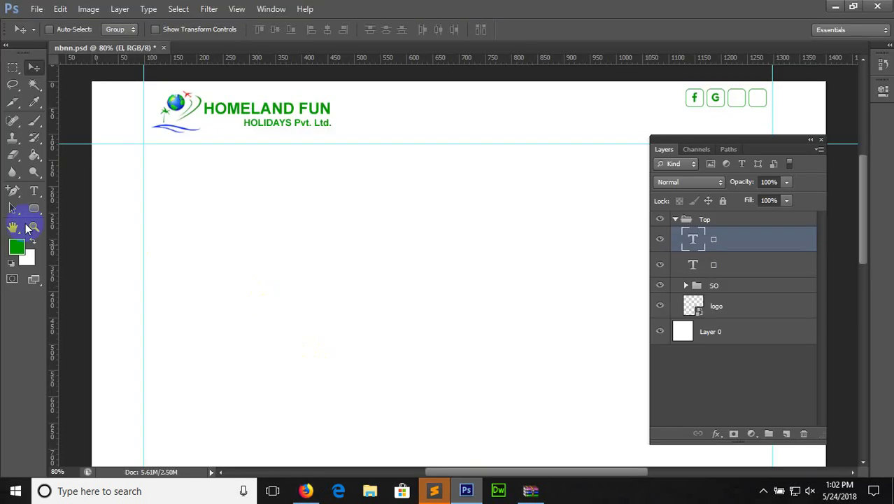
click(34, 190)
click(280, 243)
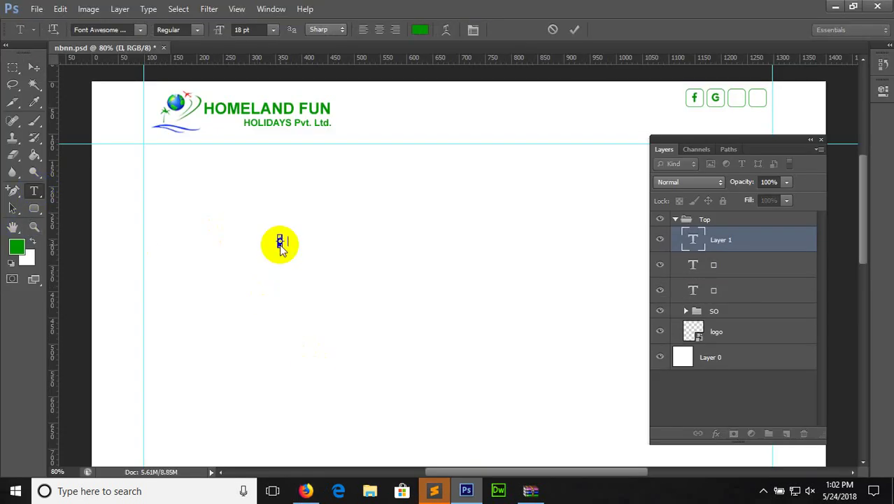
key(ctrl+v)
click(34, 66)
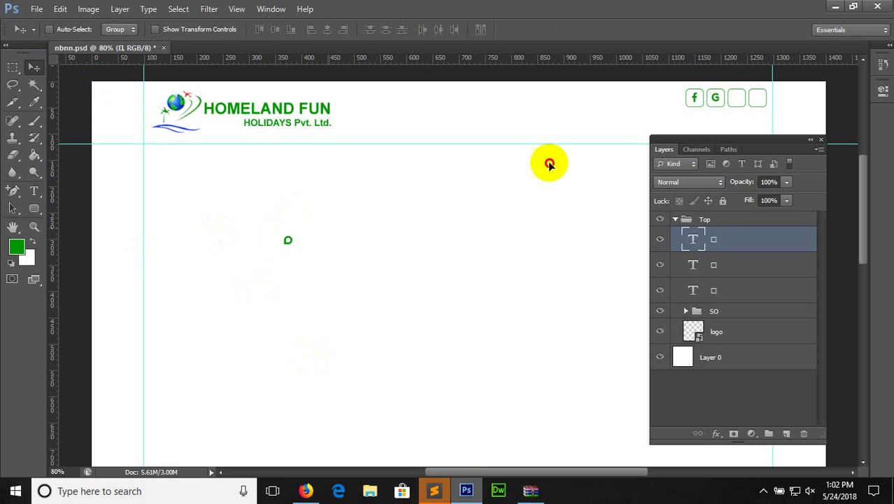
drag(549, 164, 741, 95)
Copy the envira glyph from the Font Awesome cheatsheet
click(307, 489)
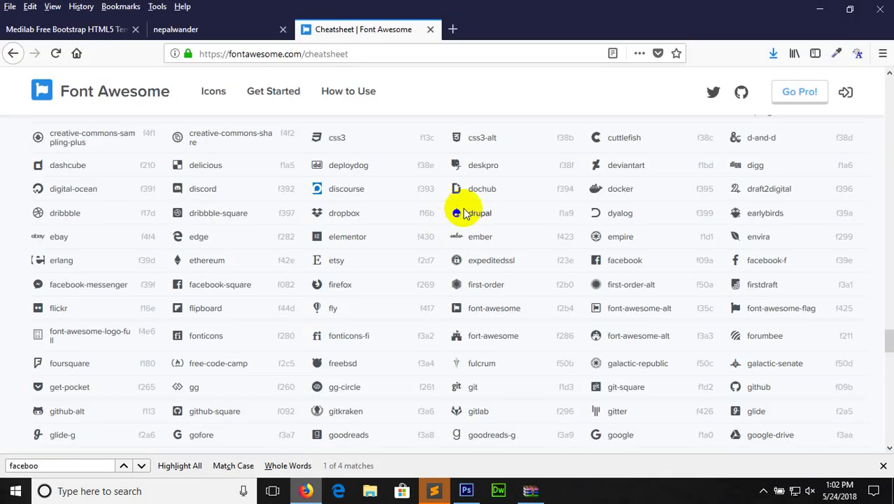
right_click(456, 137)
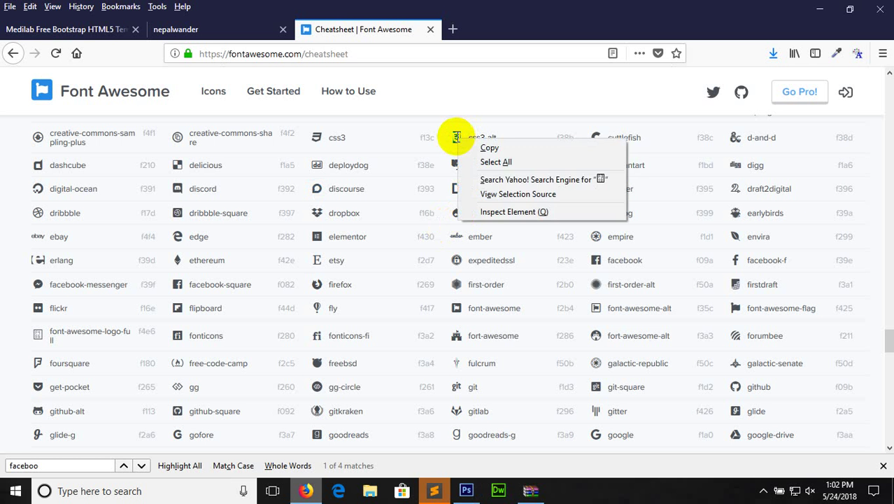
click(341, 153)
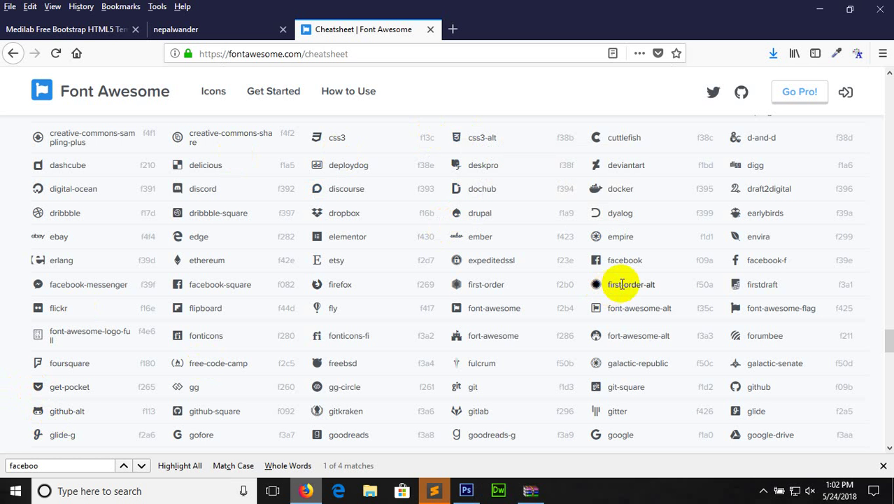
right_click(737, 236)
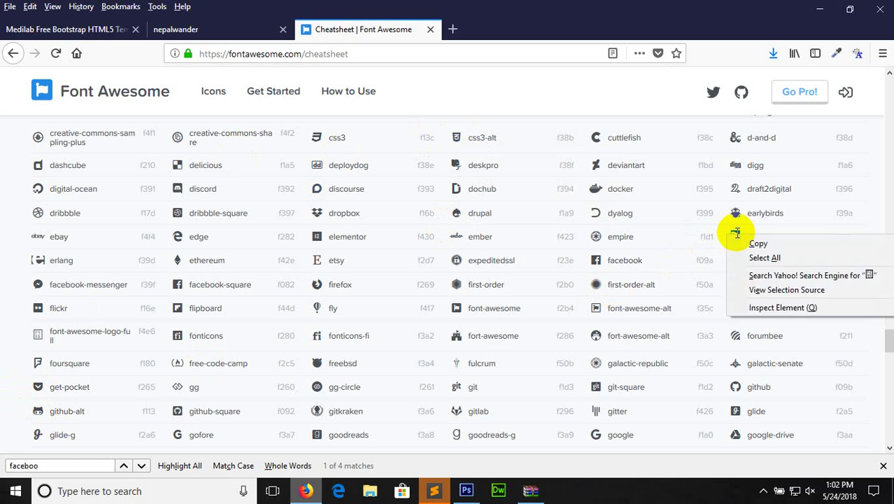
click(752, 242)
Add the envira leaf glyph as text and drag it into the fourth icon box
click(465, 492)
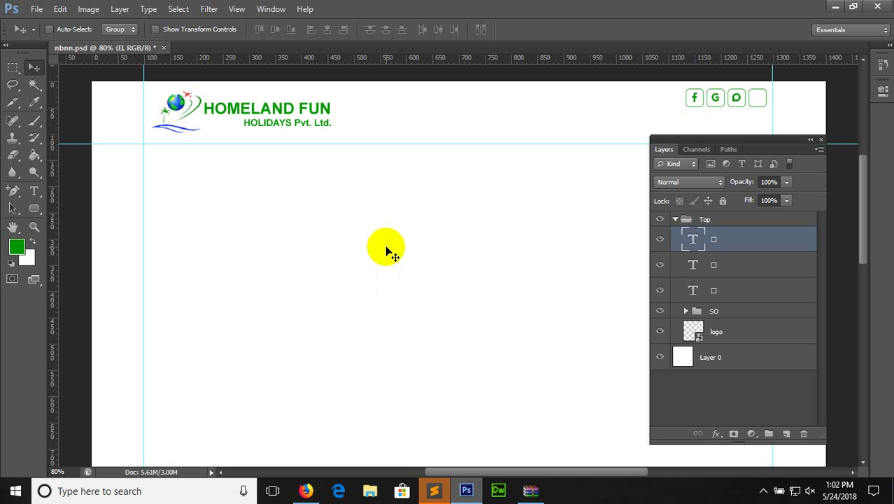
click(34, 190)
click(425, 218)
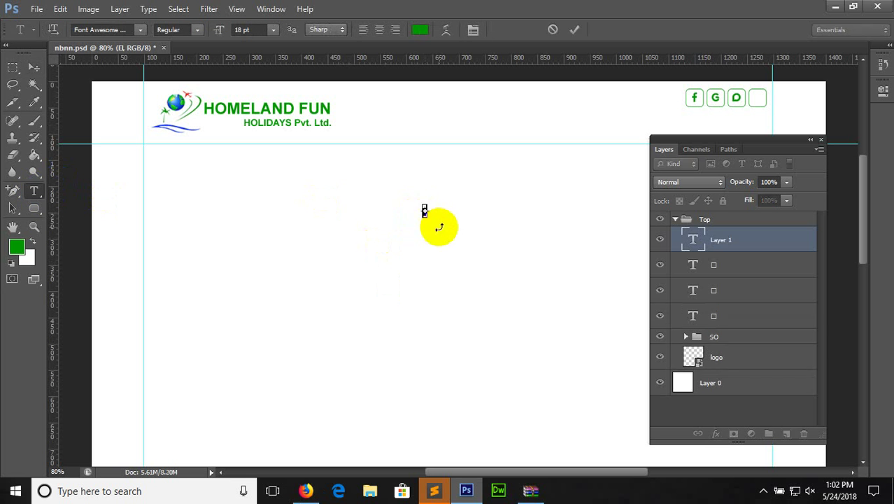
click(33, 67)
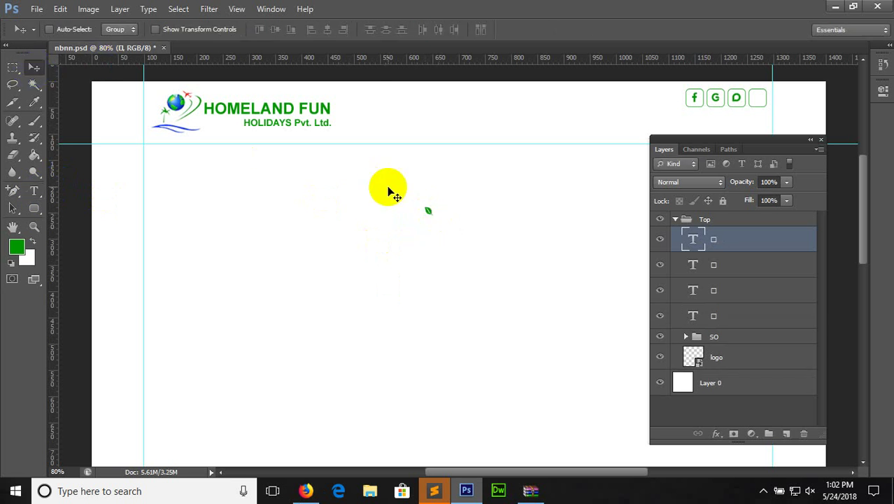
drag(429, 210, 762, 102)
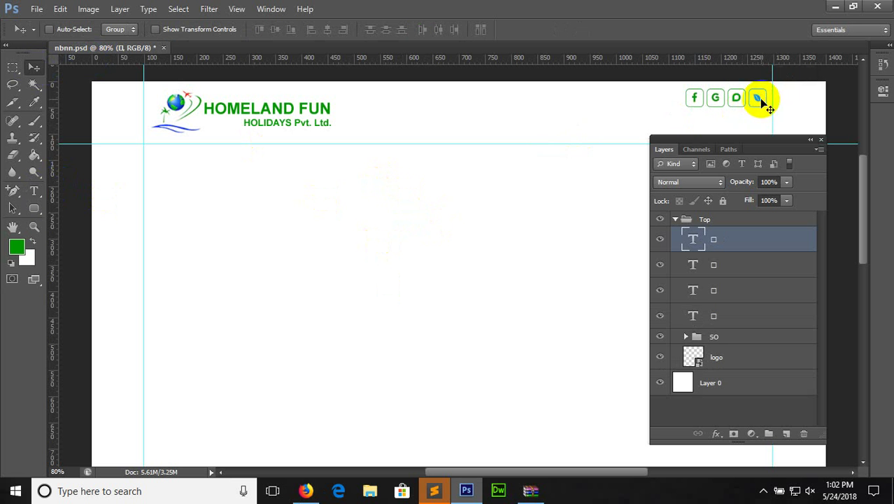
Move the four glyph layers into the SO group
shift+click(727, 264)
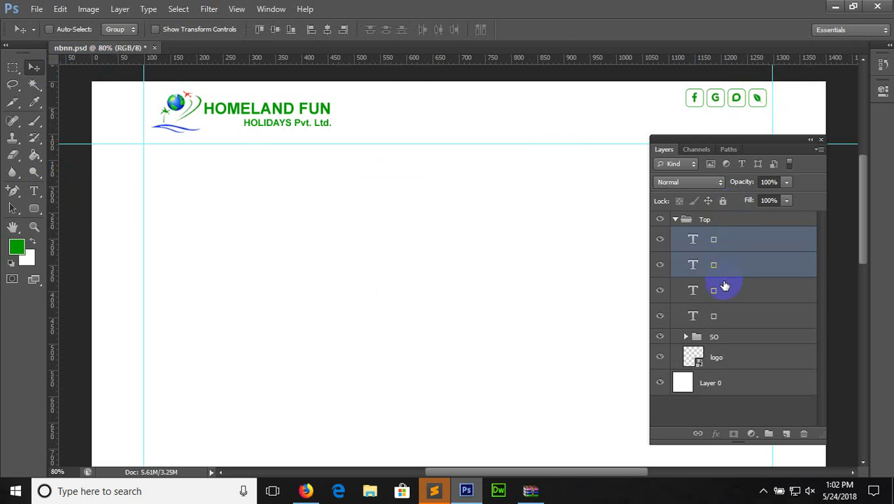
shift+click(727, 290)
shift+click(720, 317)
drag(711, 291, 690, 338)
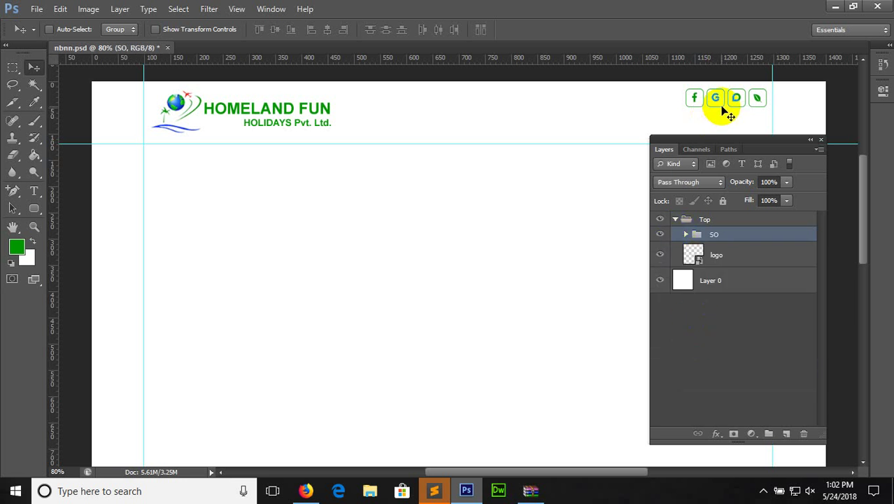
Nudge the social icon row up and right into its boxes, then return to Firefox
drag(725, 112, 723, 106)
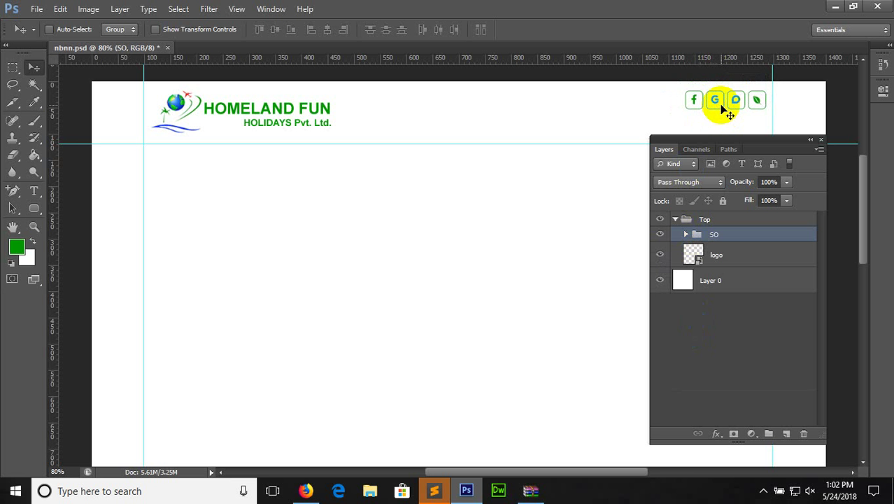
key(Up)
key(Up)
key(Up)
key(Up)
key(Up)
key(Up)
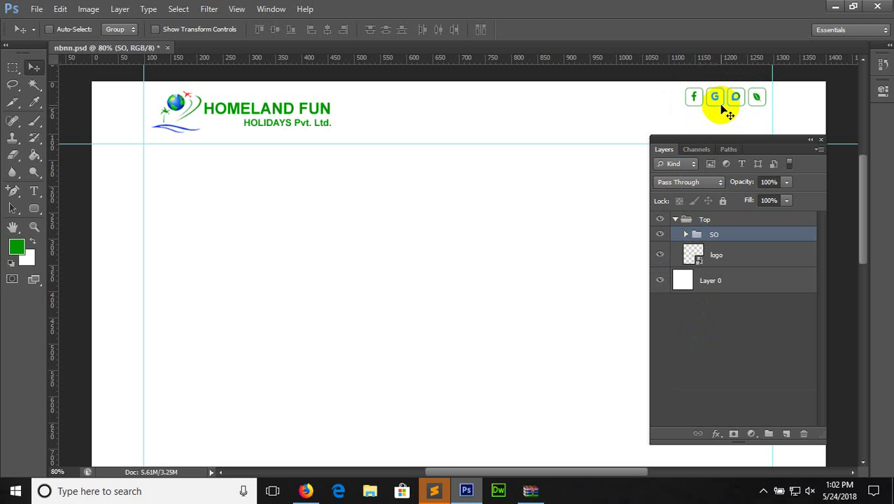
key(Right)
key(Right)
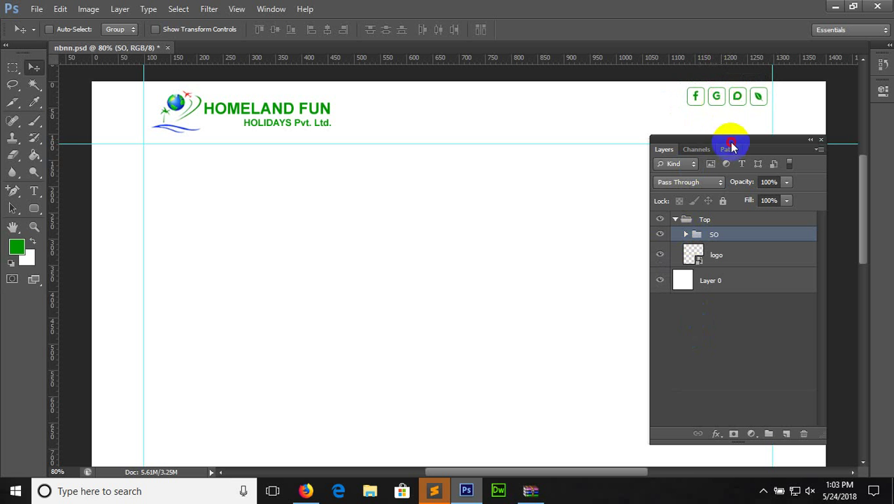
drag(731, 147, 715, 214)
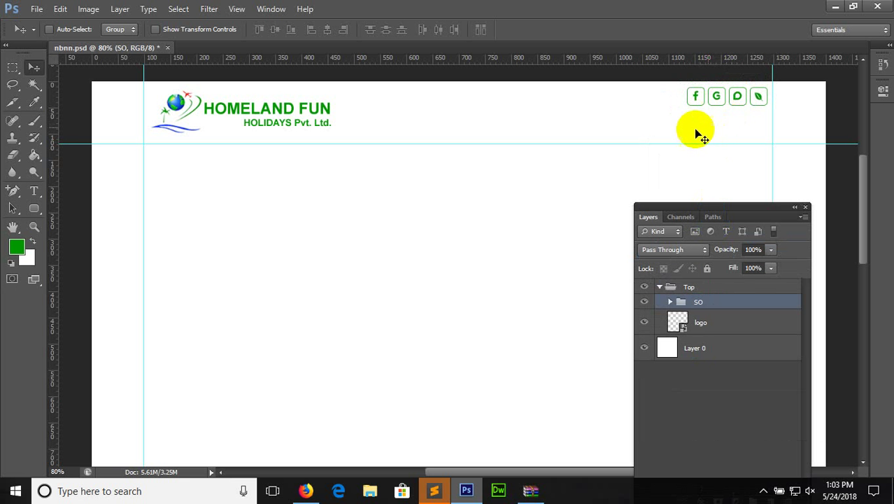
click(305, 490)
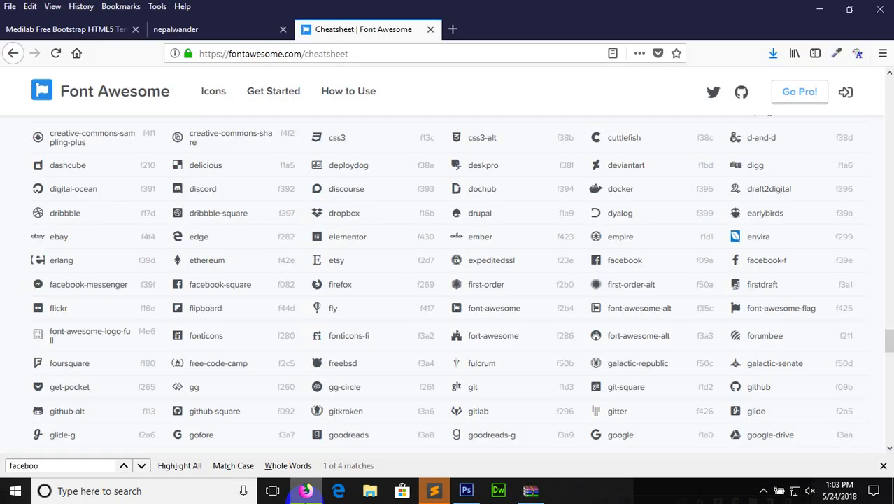
Load spsiom.com and select its phone and e-mail contact lines
click(367, 59)
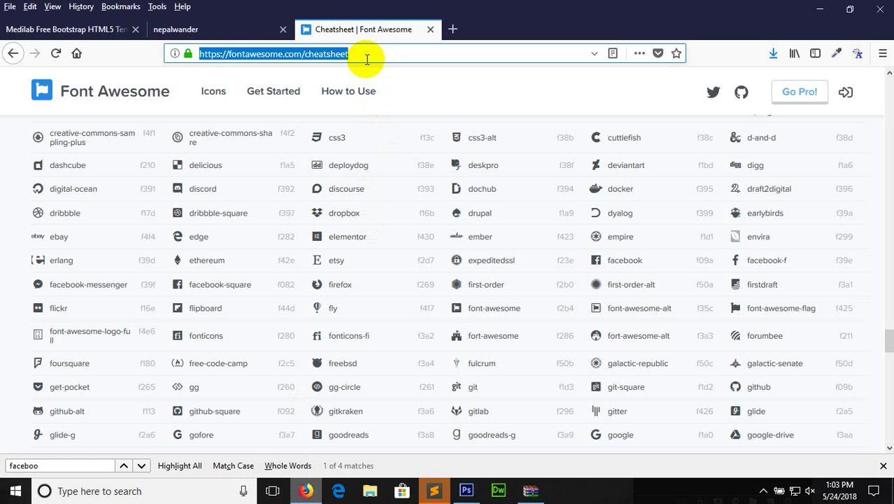
text(spsiom.com)
key(Return)
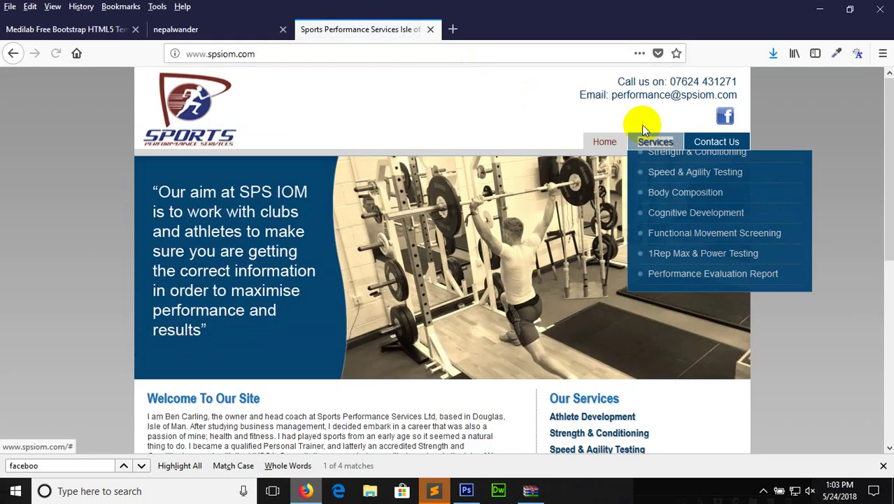
drag(618, 80, 740, 100)
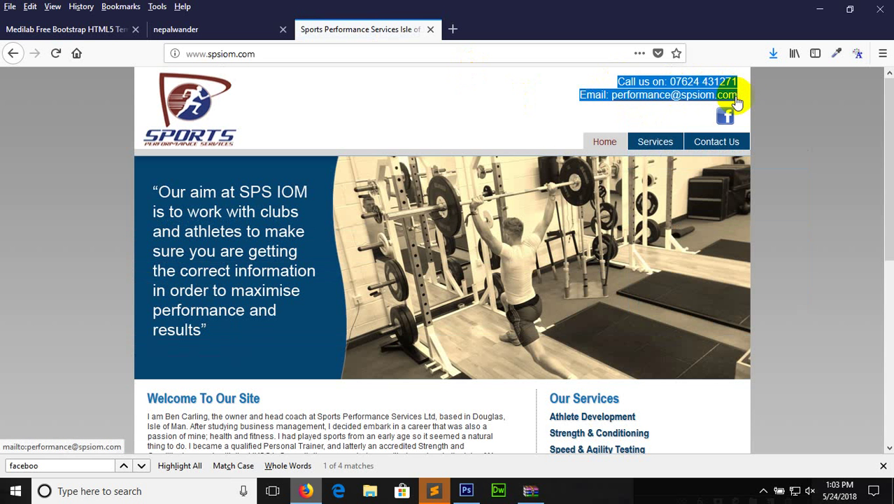
click(466, 491)
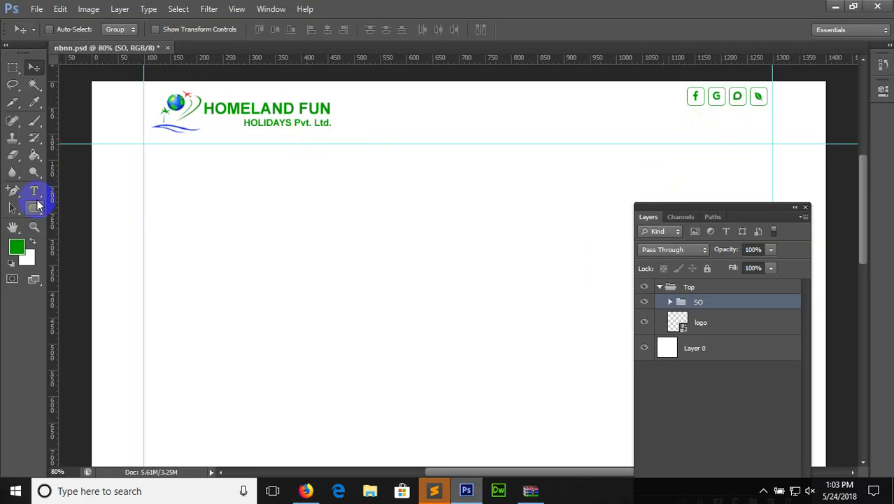
Set the Type tool's text colour to dark 201f1f
click(35, 195)
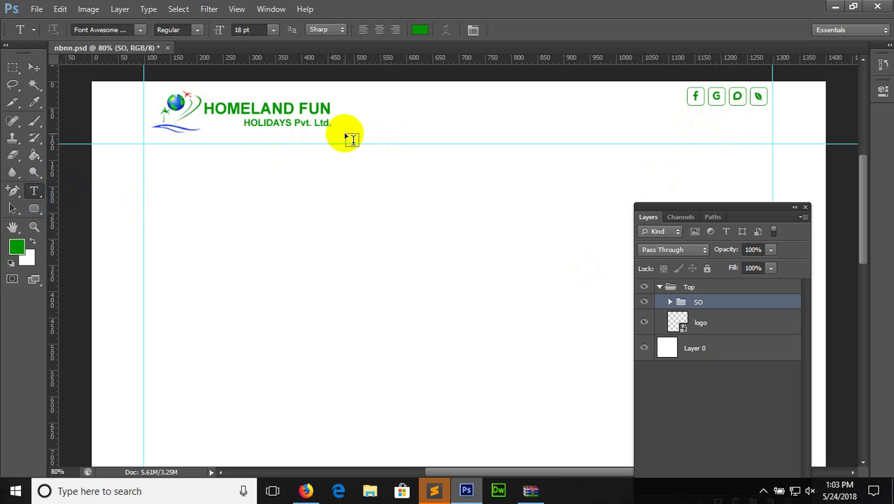
click(420, 30)
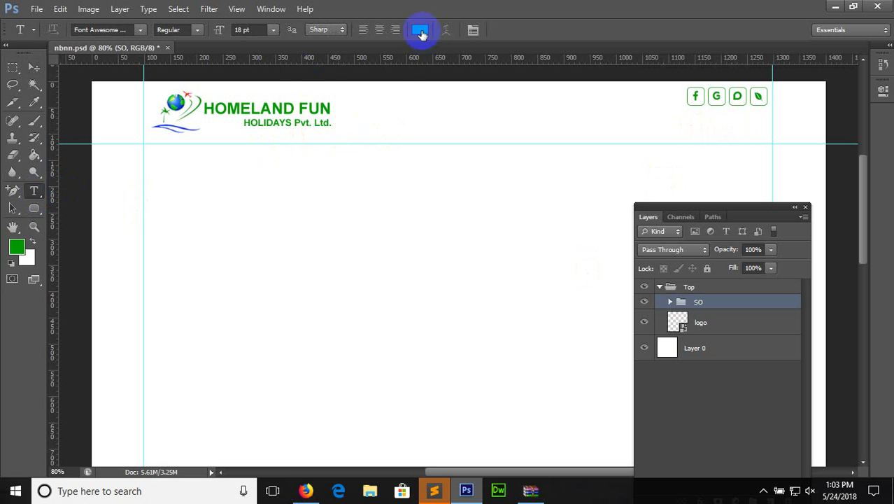
key(x)
click(420, 31)
drag(533, 136, 498, 253)
click(793, 97)
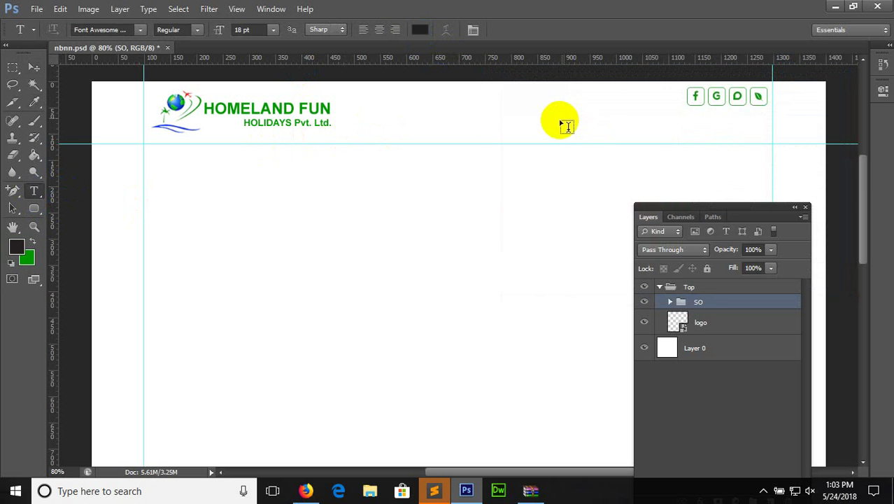
Paste the contact lines as right-aligned text and move them under the social icons
click(560, 118)
key(ctrl+v)
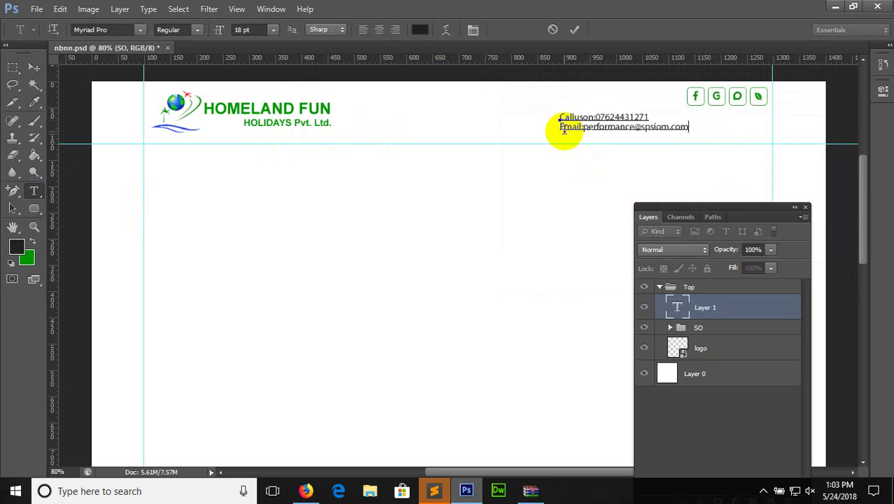
key(ctrl+a)
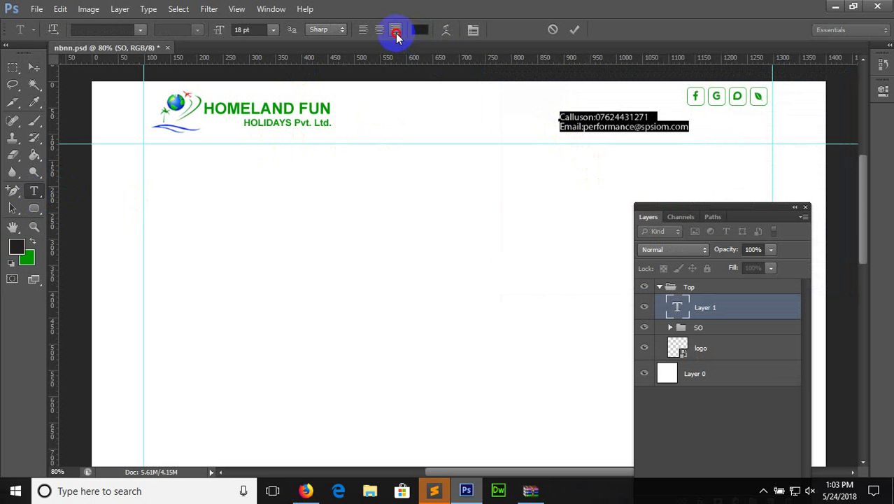
click(396, 30)
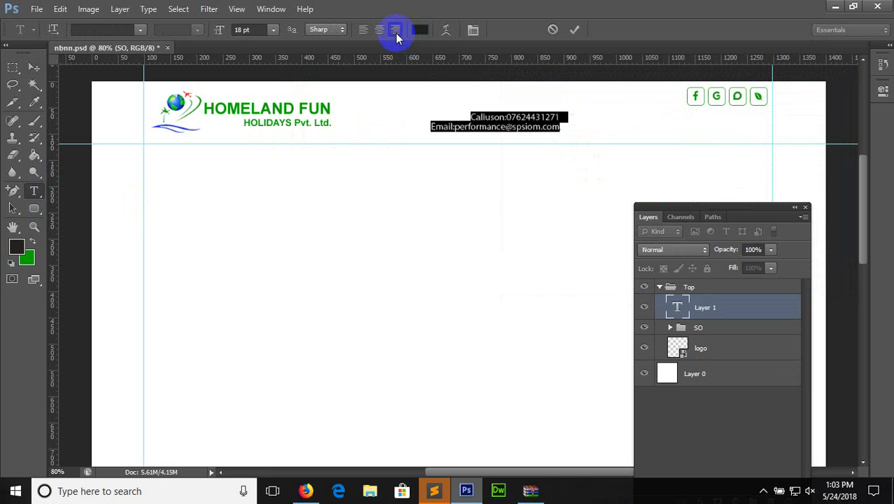
click(33, 67)
drag(504, 143, 718, 138)
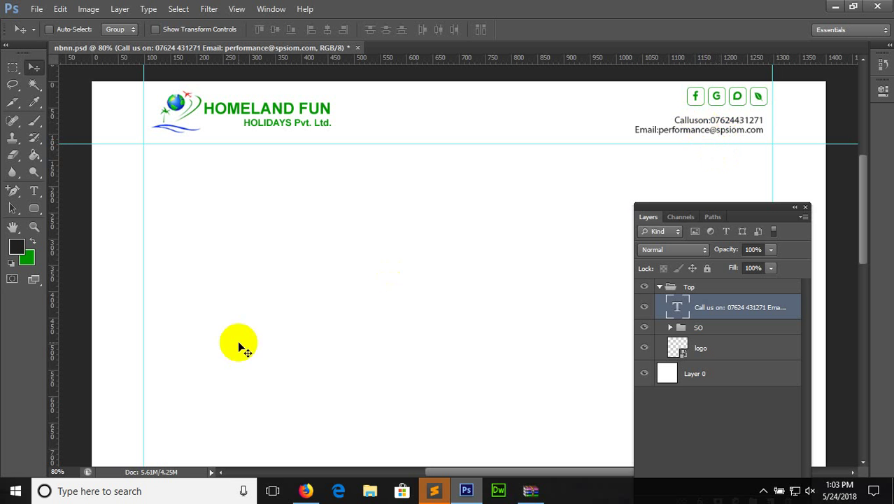
Zoom to 88% and remove the 'Call us on:' label from the contact text
click(54, 472)
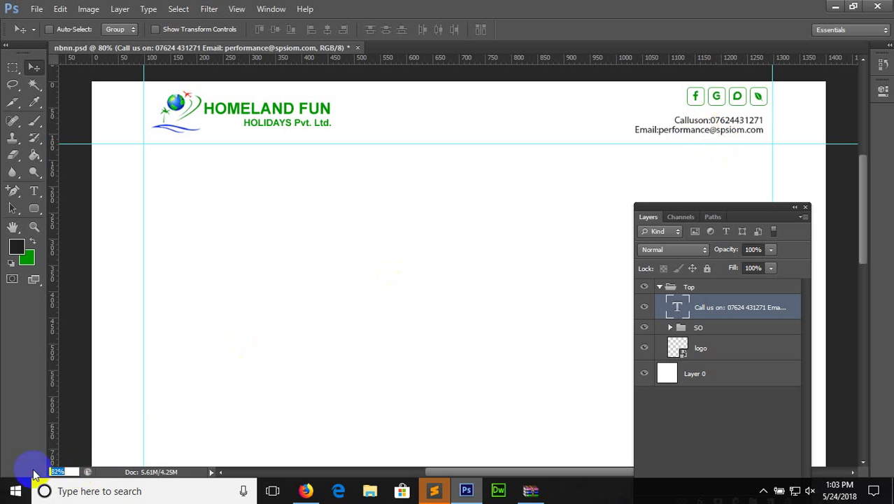
text(88)
key(Return)
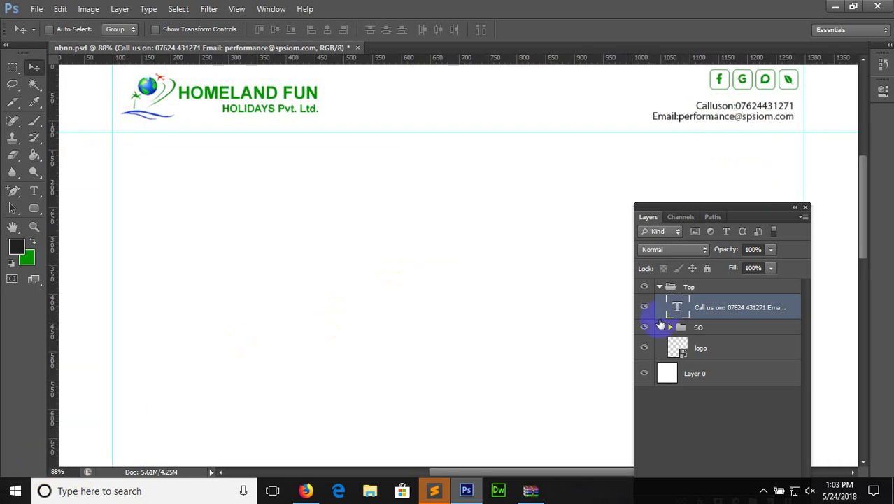
drag(865, 215, 855, 200)
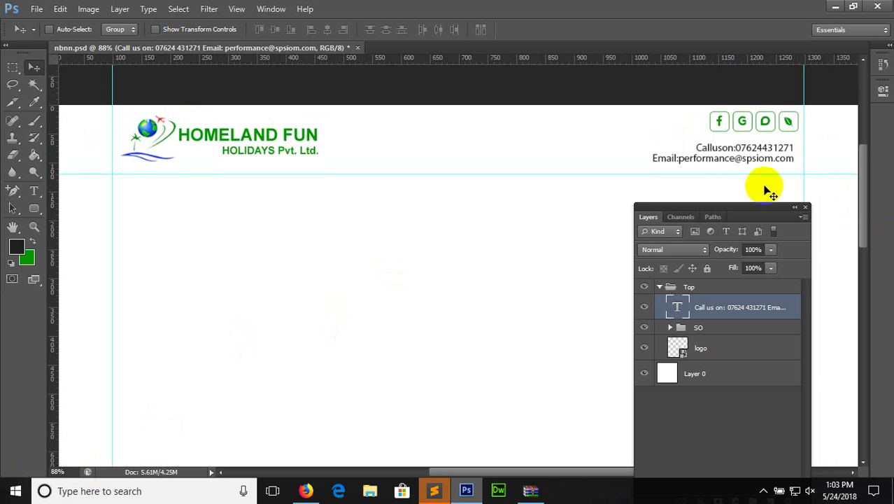
click(34, 190)
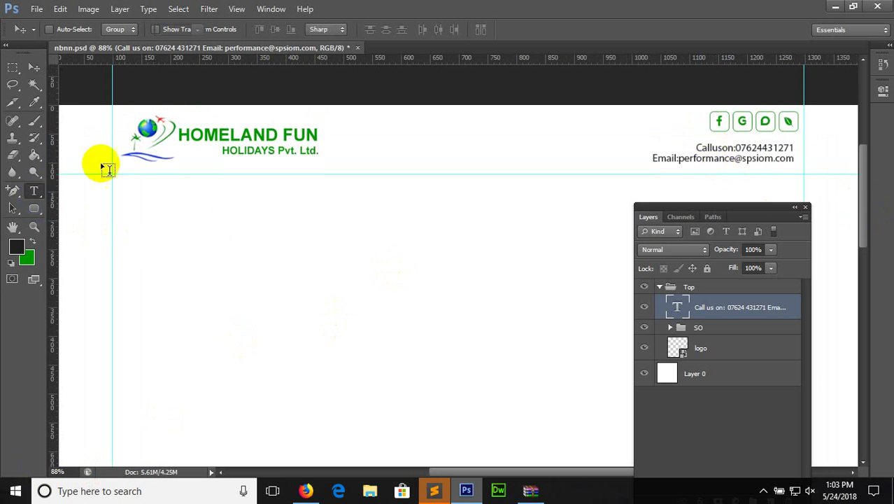
click(723, 149)
drag(722, 148, 696, 147)
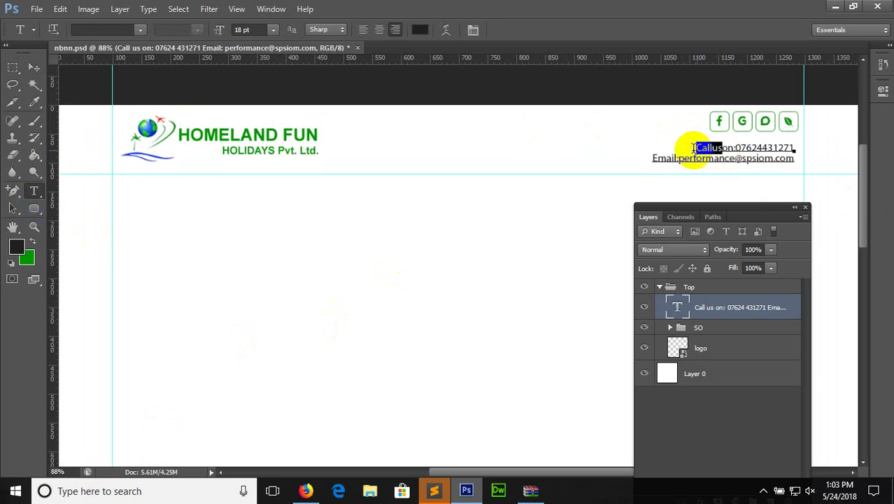
click(693, 148)
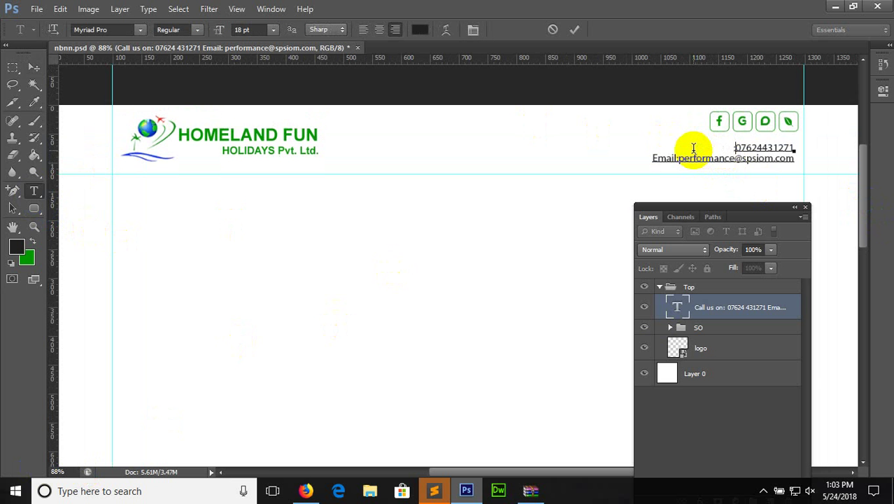
Delete the 'Email:' label and capitalise the address's first letter to P
drag(677, 158, 650, 157)
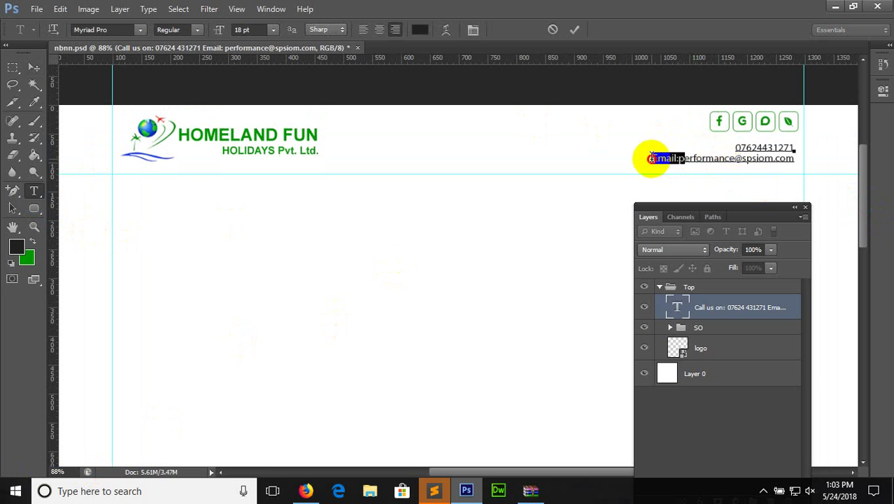
key(BackSpace)
text(P)
key(Delete)
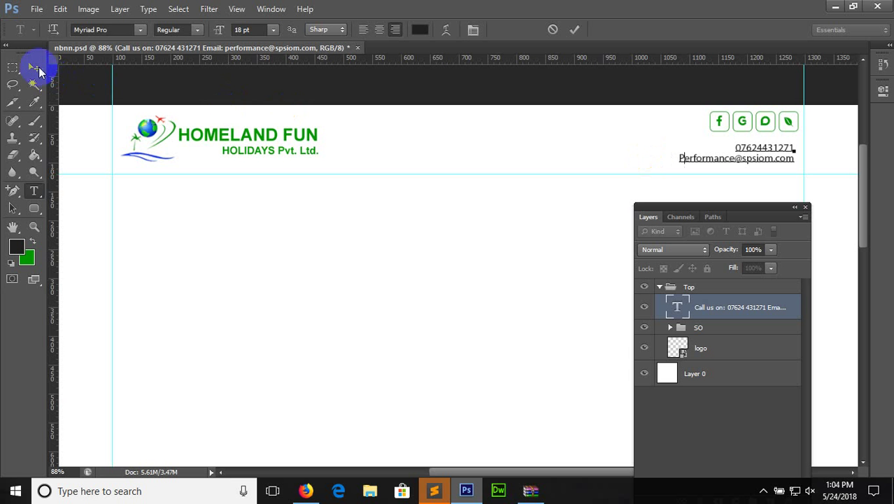
click(35, 68)
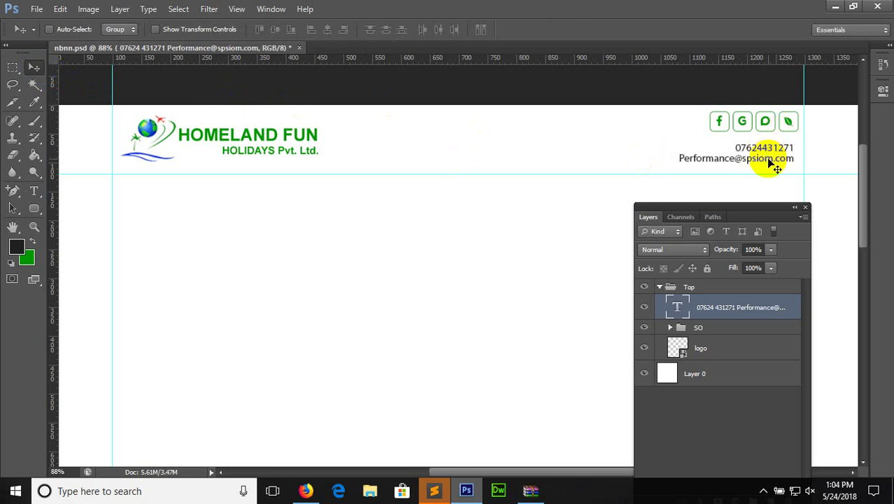
click(34, 190)
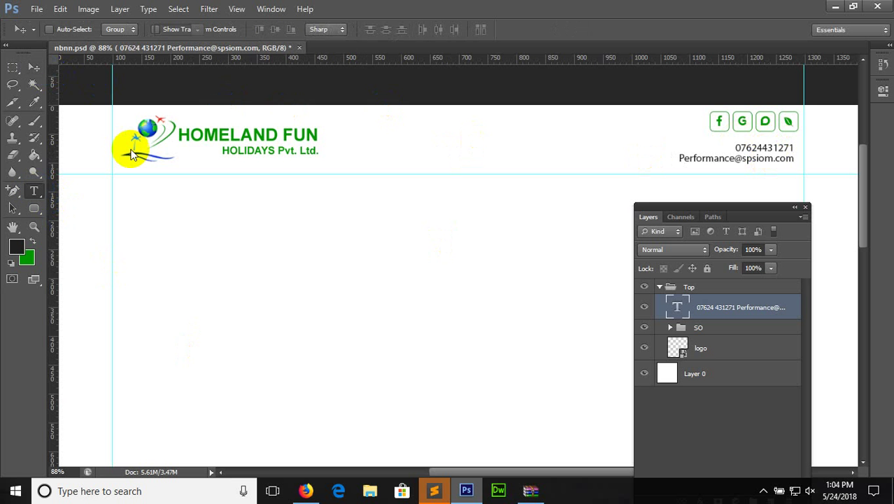
Set the contact text's leading to Auto after trying 60 pt
click(742, 161)
key(ctrl+a)
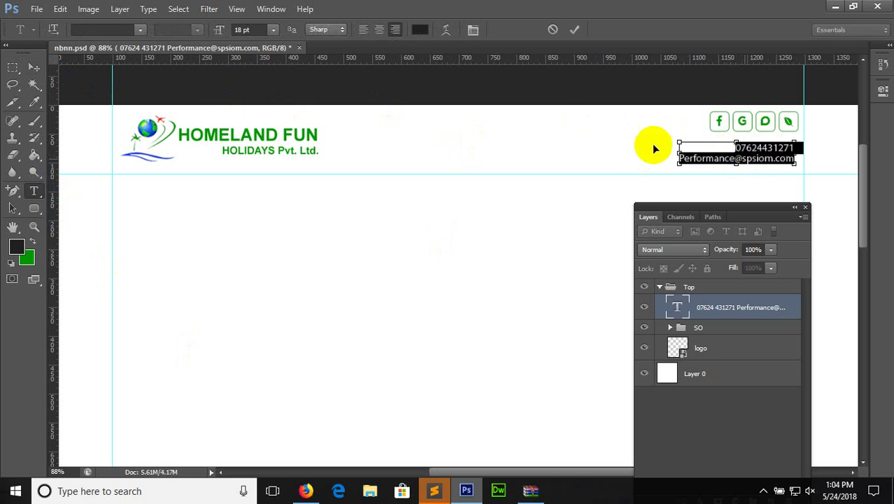
click(473, 29)
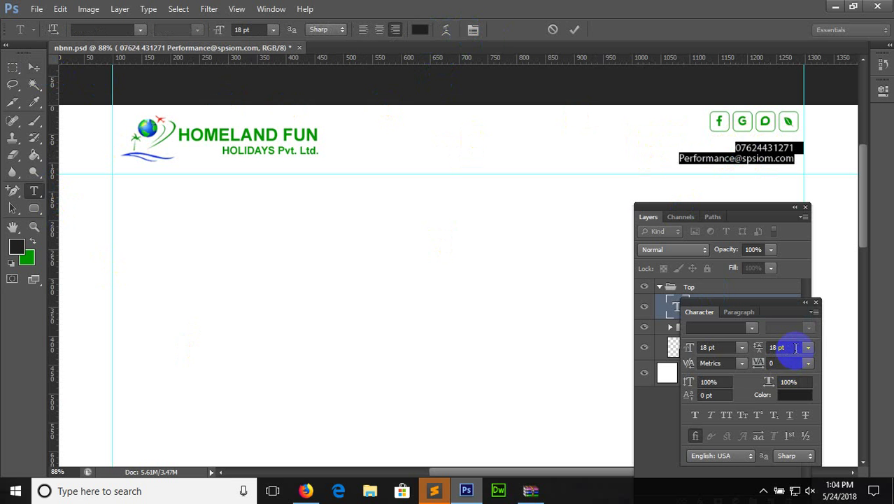
click(808, 349)
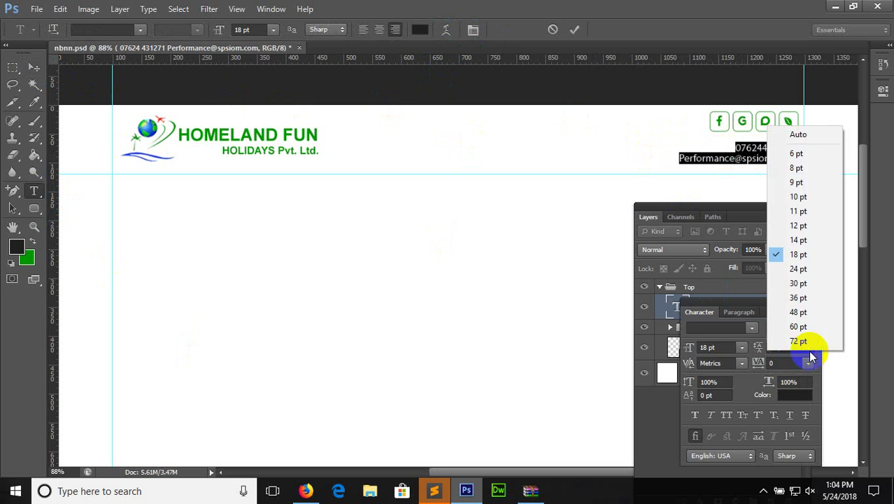
click(791, 135)
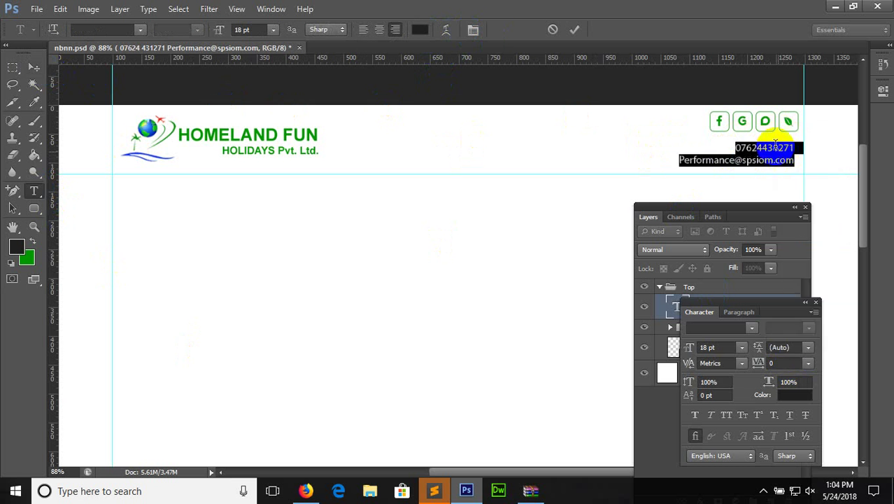
click(793, 348)
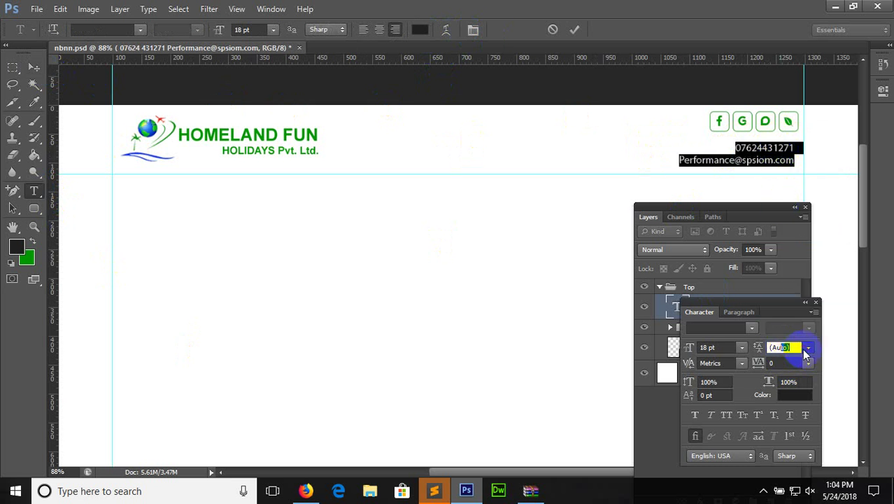
click(808, 348)
click(802, 326)
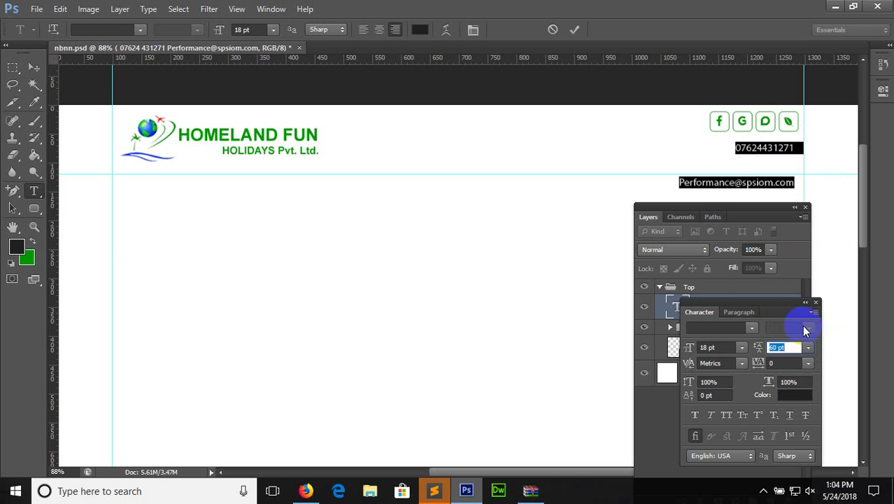
click(808, 348)
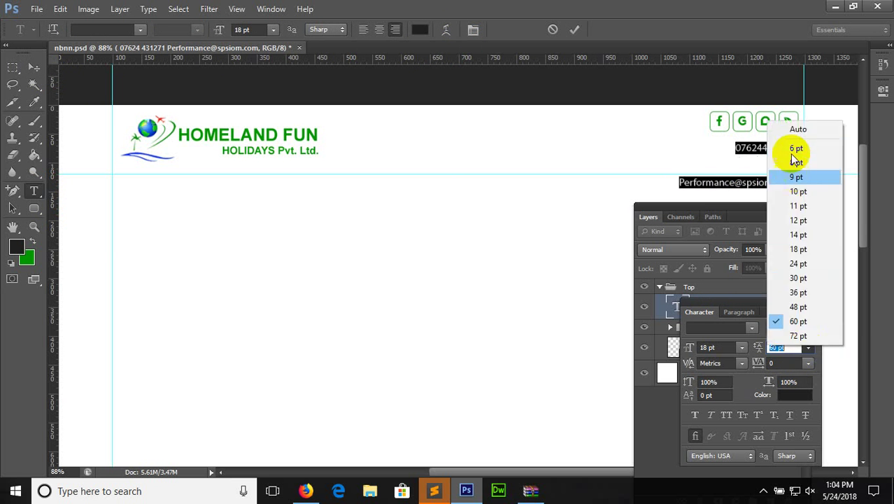
click(796, 130)
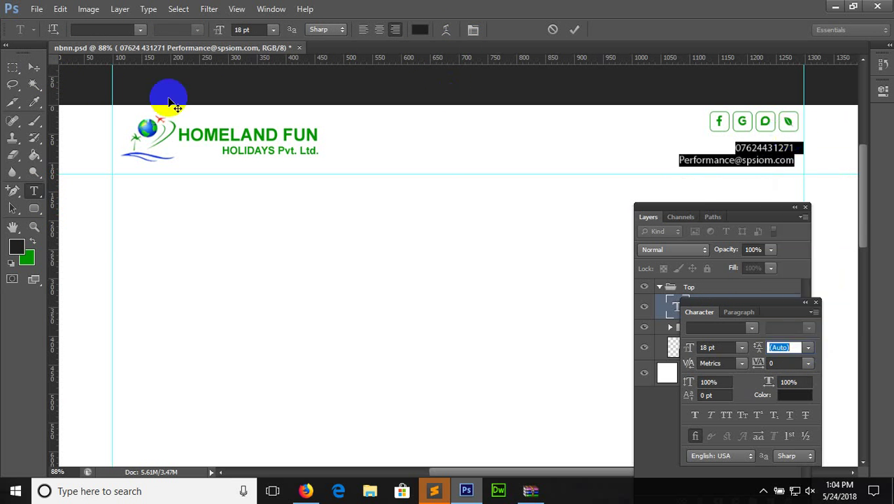
click(34, 67)
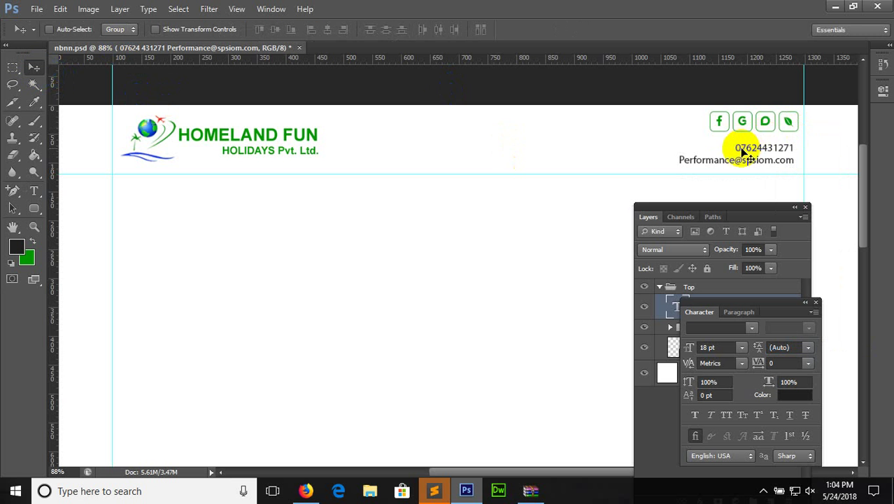
click(306, 490)
Open fontawesome.com/cheatsheet in a new Firefox tab
click(196, 34)
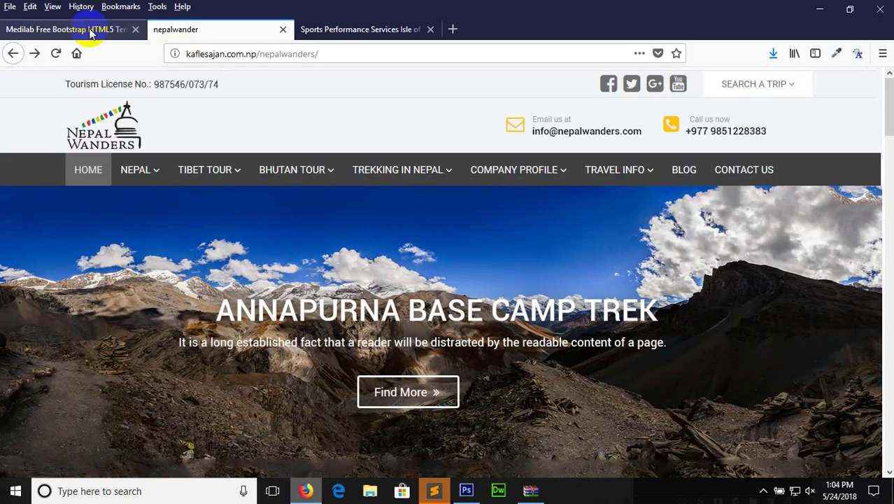
click(91, 32)
click(364, 31)
click(455, 31)
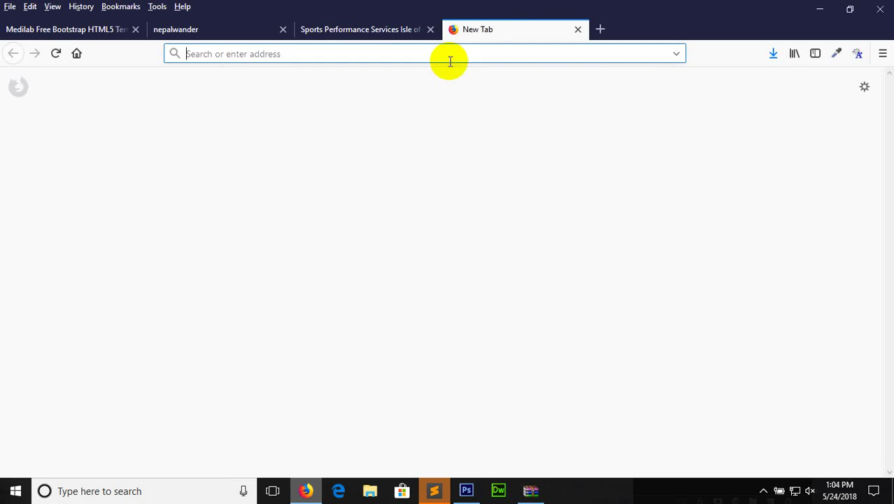
text(get)
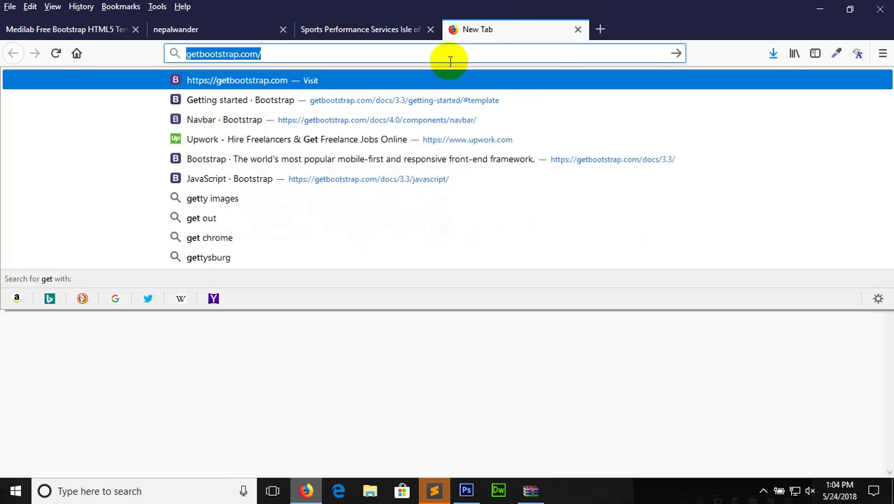
key(BackSpace)
key(BackSpace)
key(BackSpace)
key(BackSpace)
text(fontawesome)
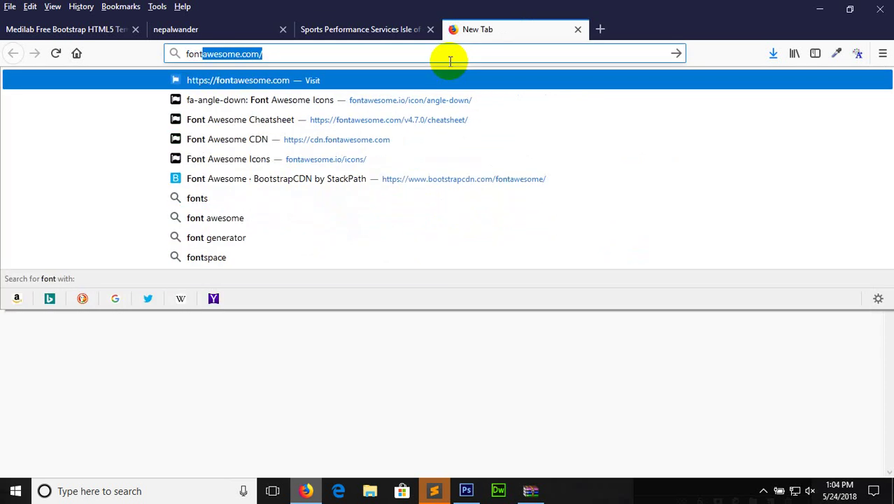
key(Right)
text(c)
key(Return)
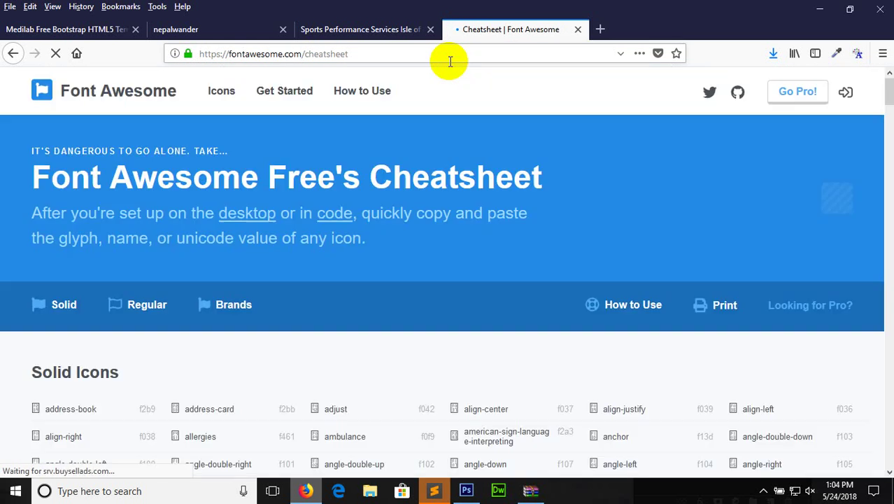
Search the cheatsheet for 'pho' and copy the phone-volume glyph
scroll(889, 100, down, 2)
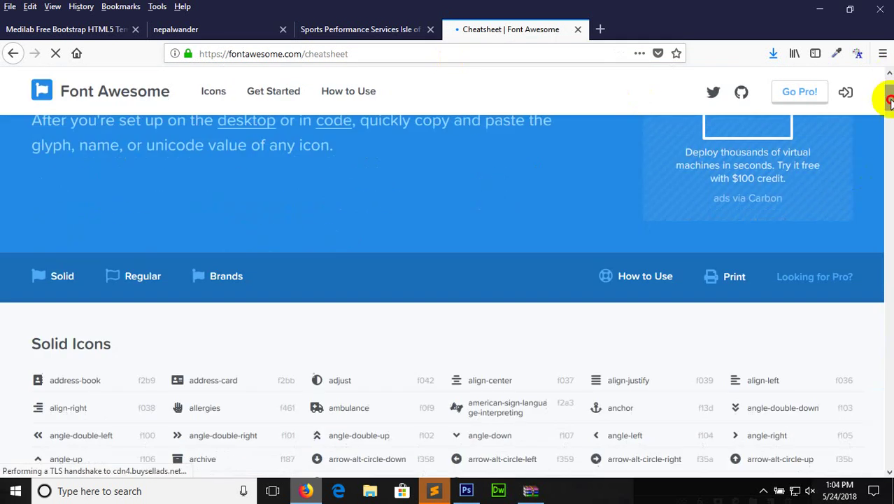
key(ctrl+f)
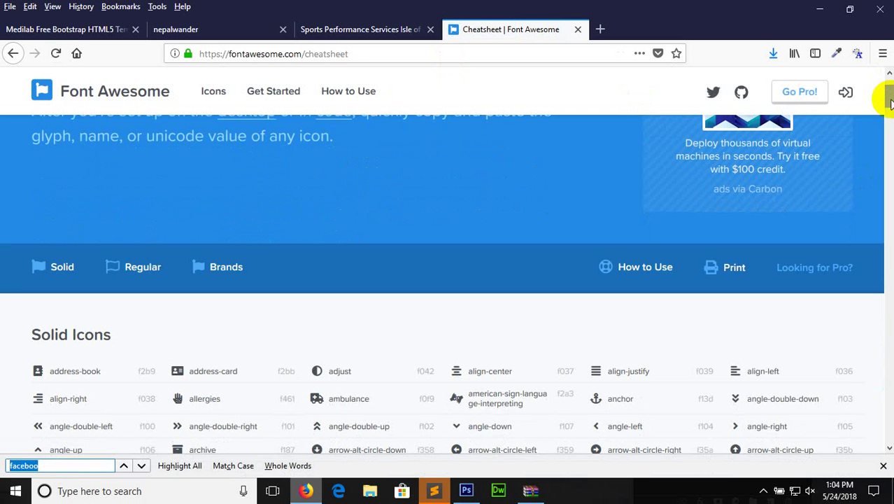
text(emai)
key(BackSpace)
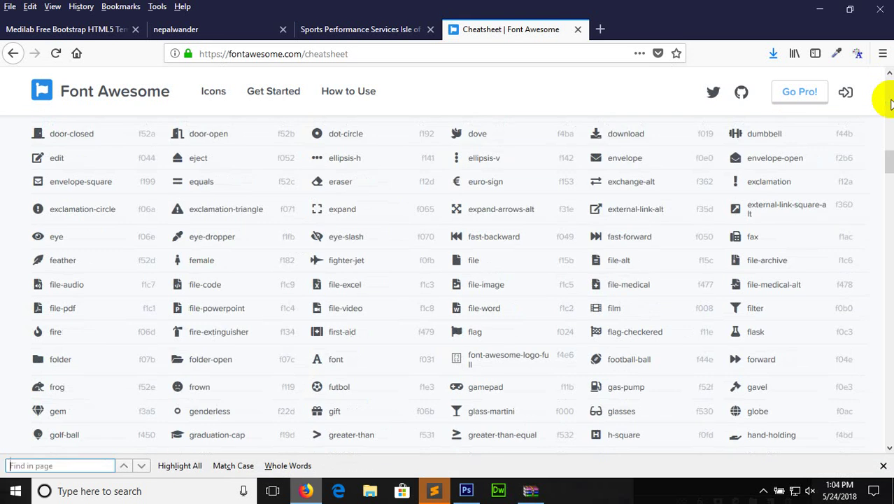
text(pho)
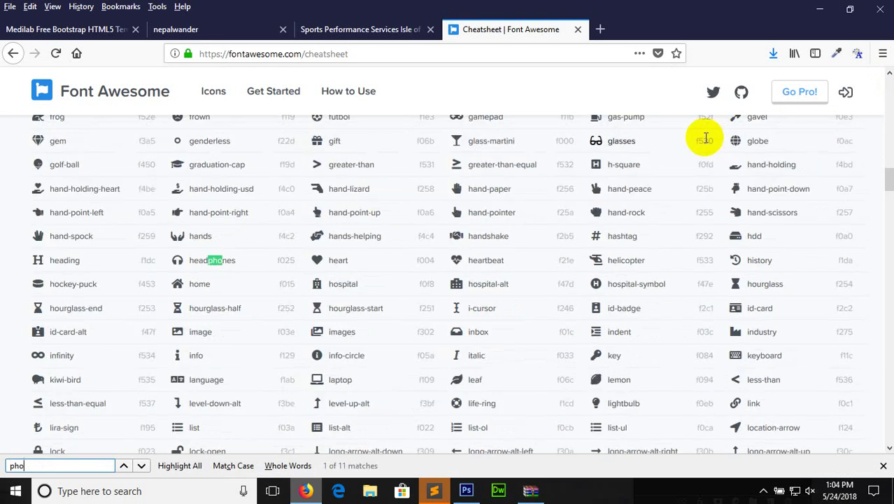
key(Return)
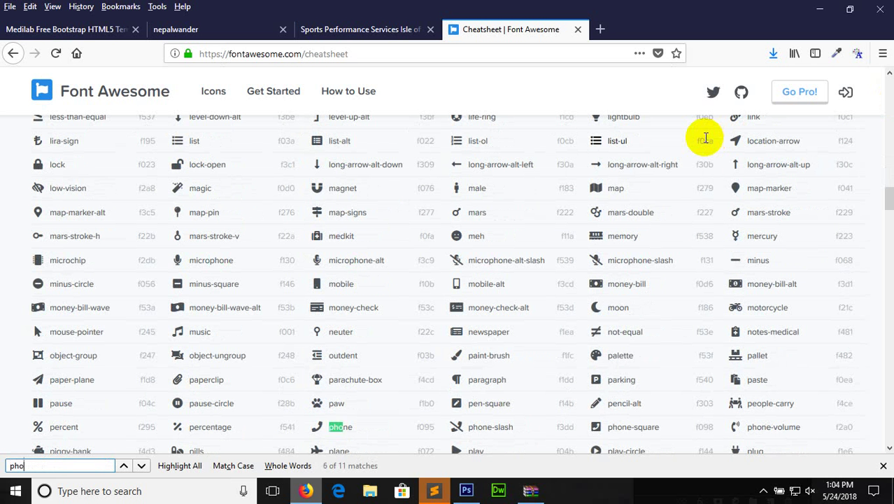
click(737, 427)
right_click(737, 427)
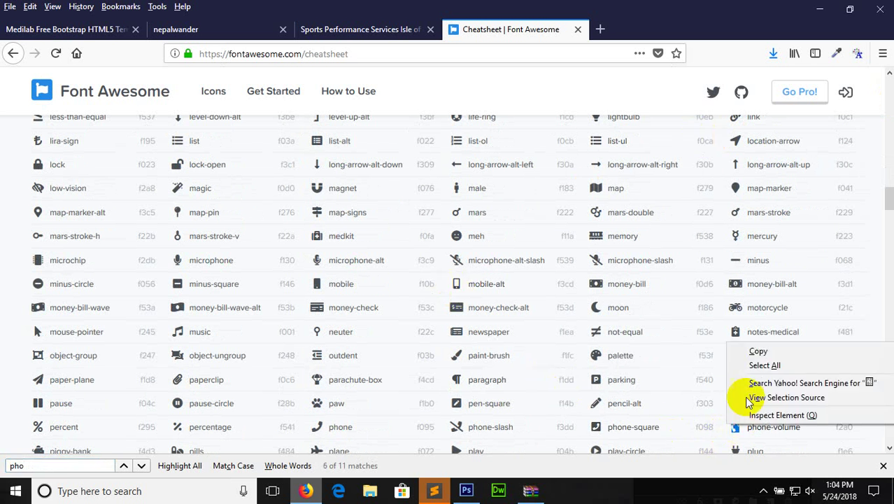
click(746, 350)
click(467, 491)
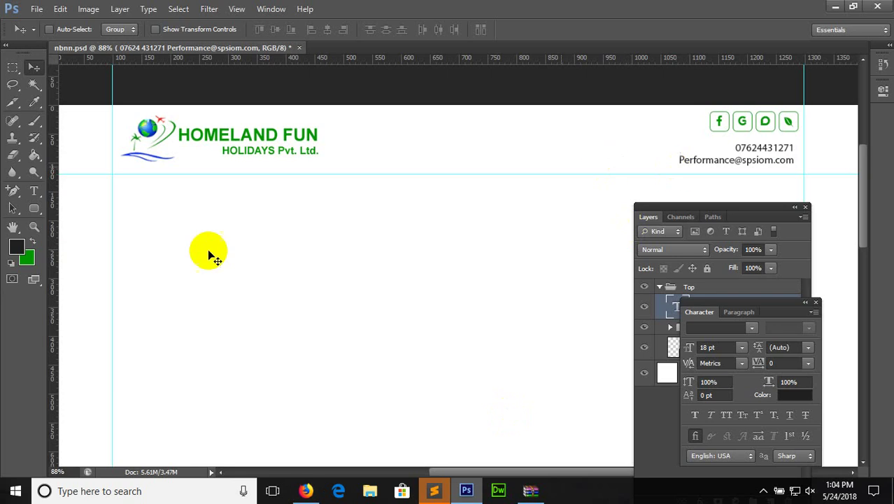
Add a Font Awesome phone-volume text layer and move it beside the header's phone number
click(36, 195)
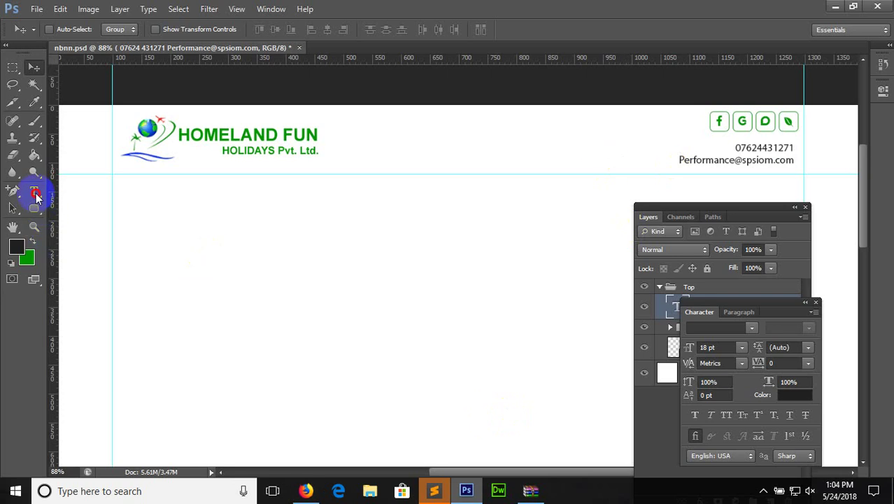
click(483, 138)
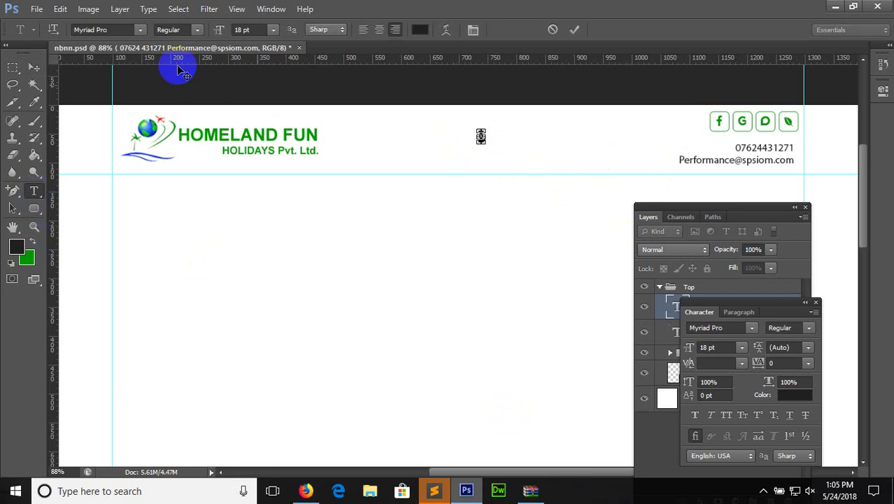
click(116, 29)
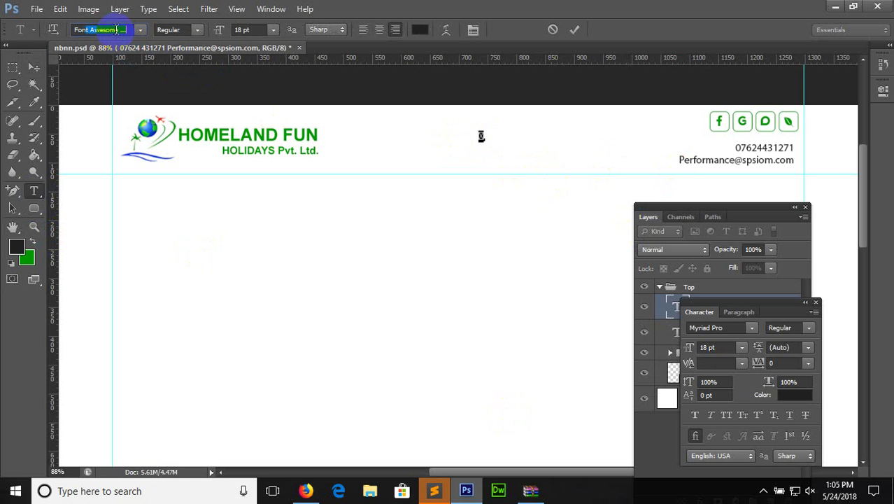
click(116, 30)
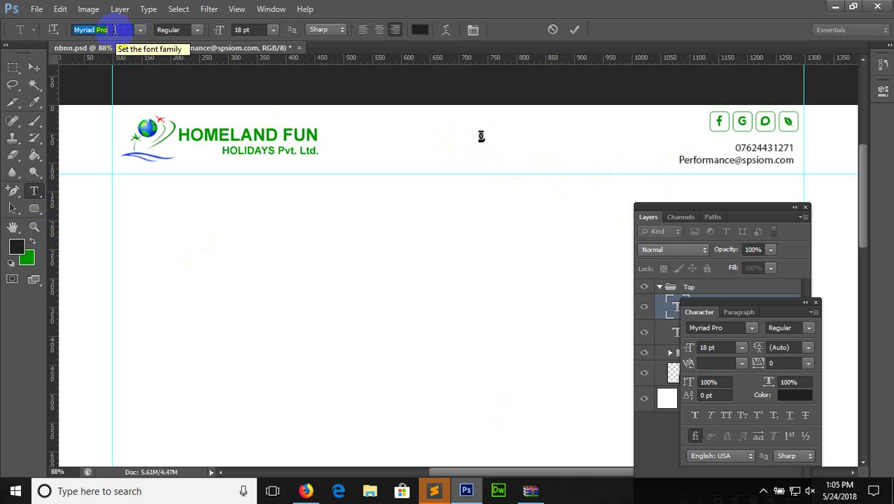
key(Return)
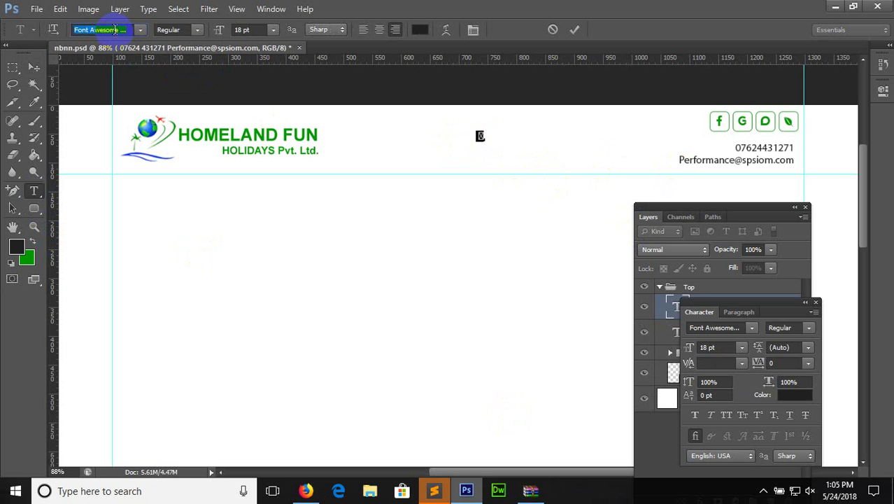
click(33, 67)
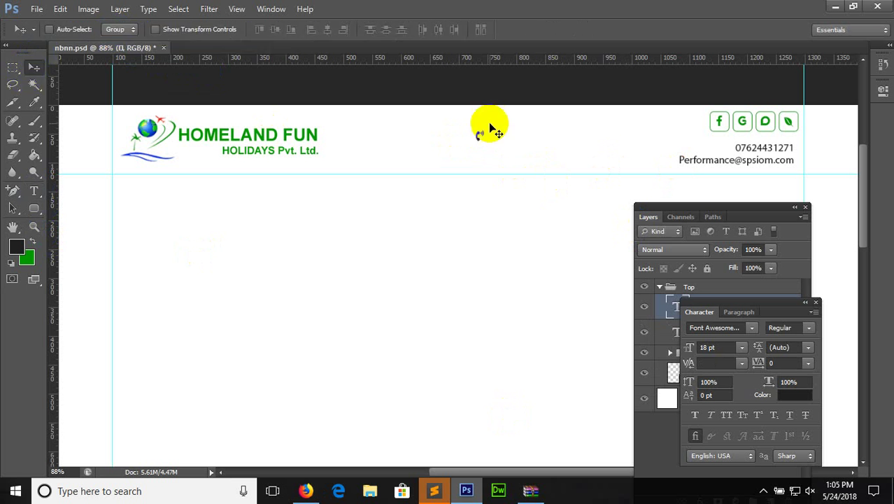
drag(485, 131, 735, 146)
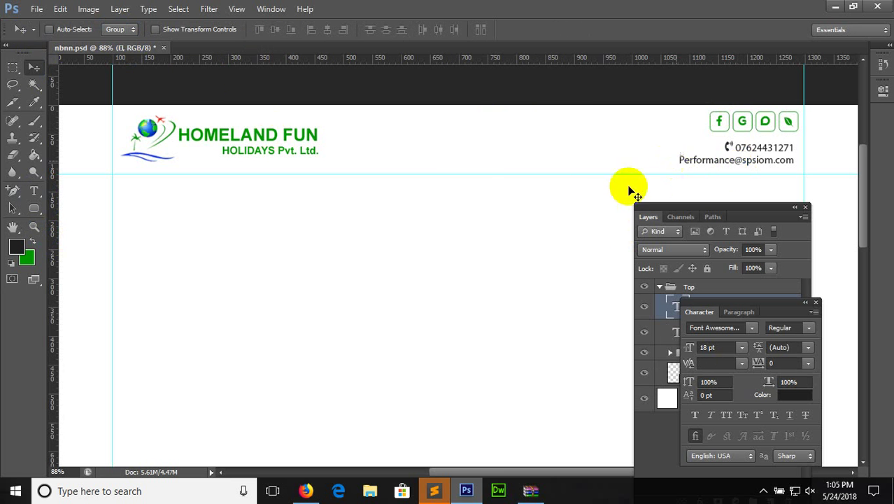
Copy the envelope glyph from the Font Awesome cheatsheet
click(306, 490)
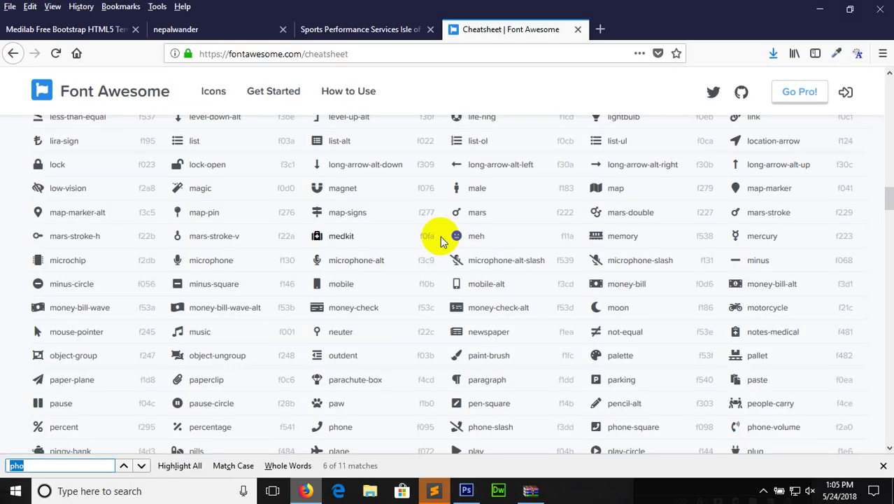
text(v)
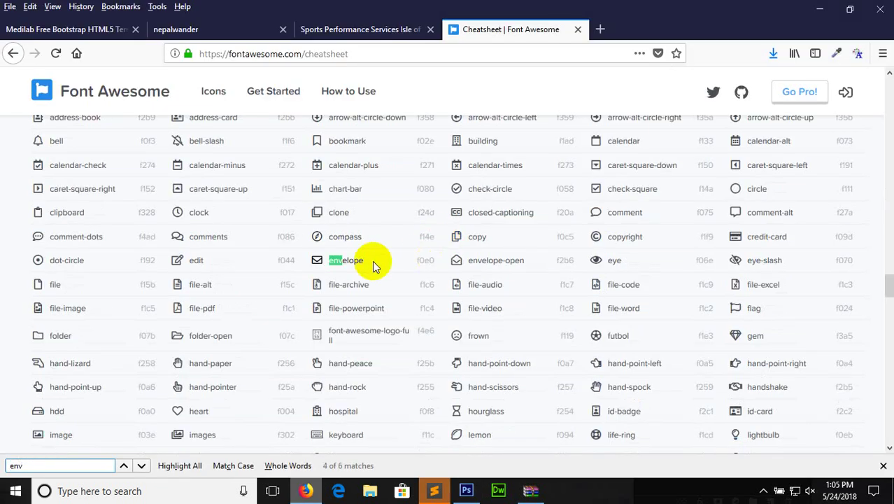
right_click(317, 260)
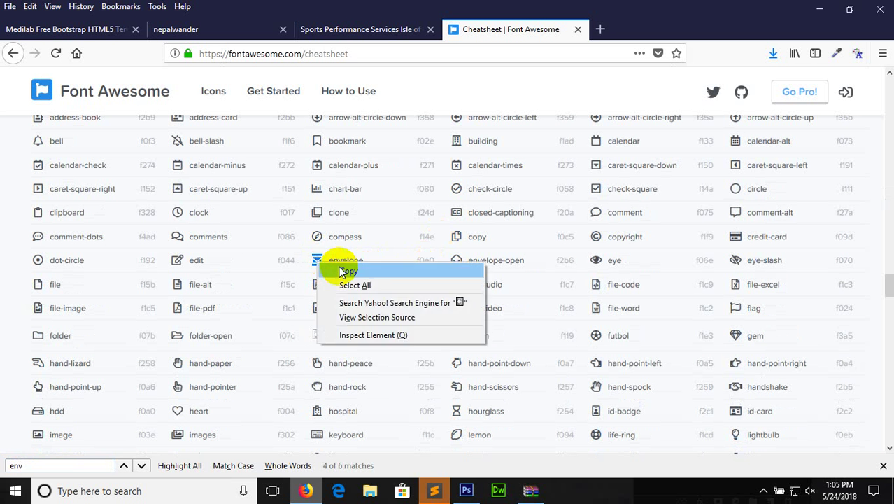
click(343, 270)
click(466, 490)
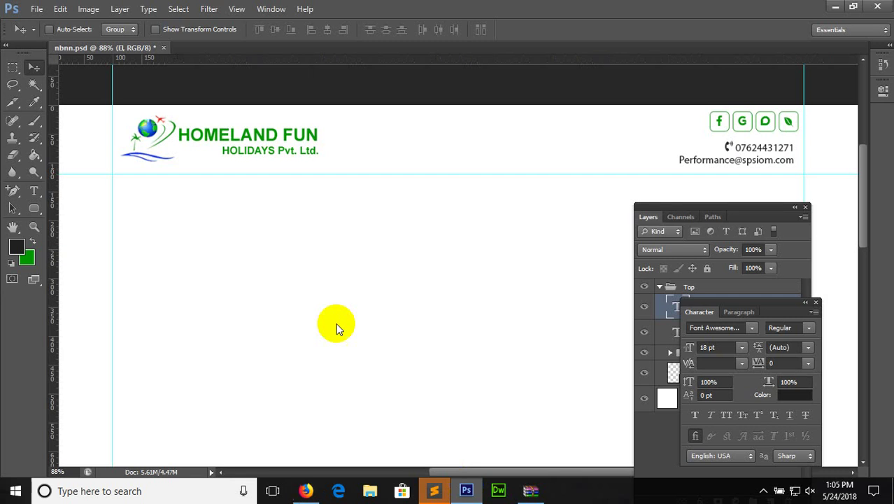
Paste the envelope glyph beside the header's e-mail address, then close Character and collapse Top
click(33, 190)
click(560, 155)
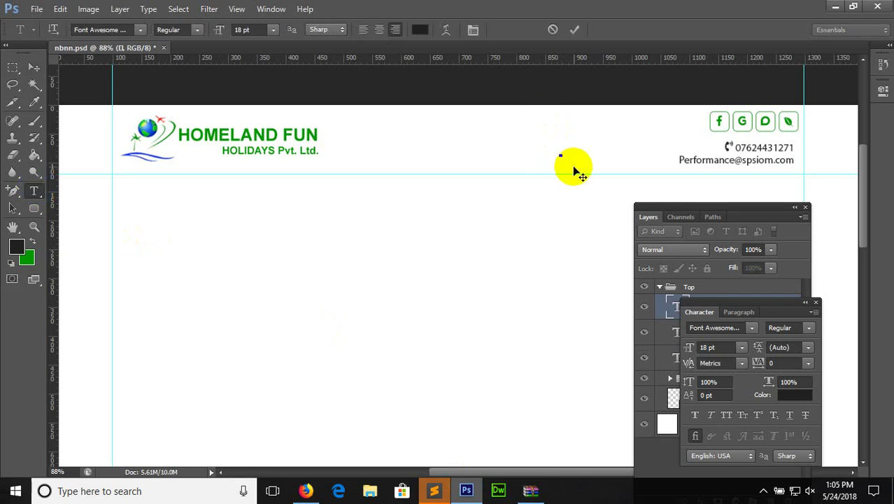
click(34, 66)
drag(554, 154, 666, 163)
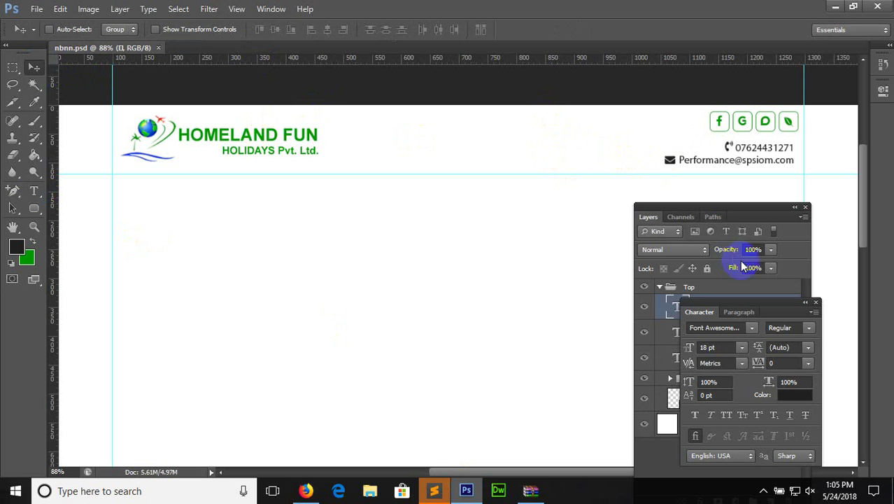
click(816, 303)
click(659, 288)
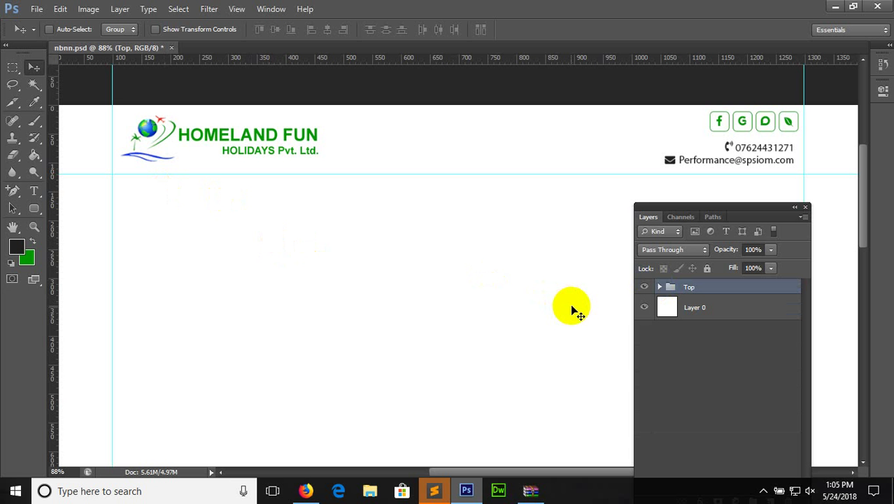
Create a new layer group named MENU with an empty layer inside it
drag(749, 214, 754, 63)
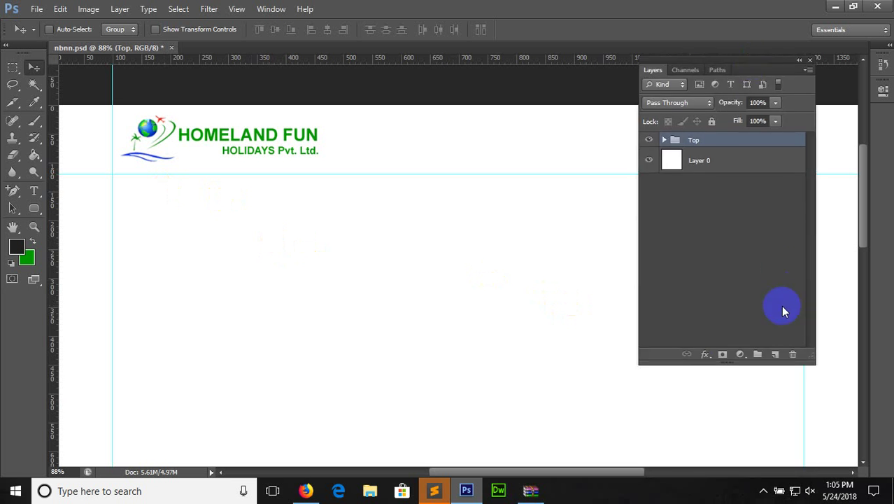
click(758, 356)
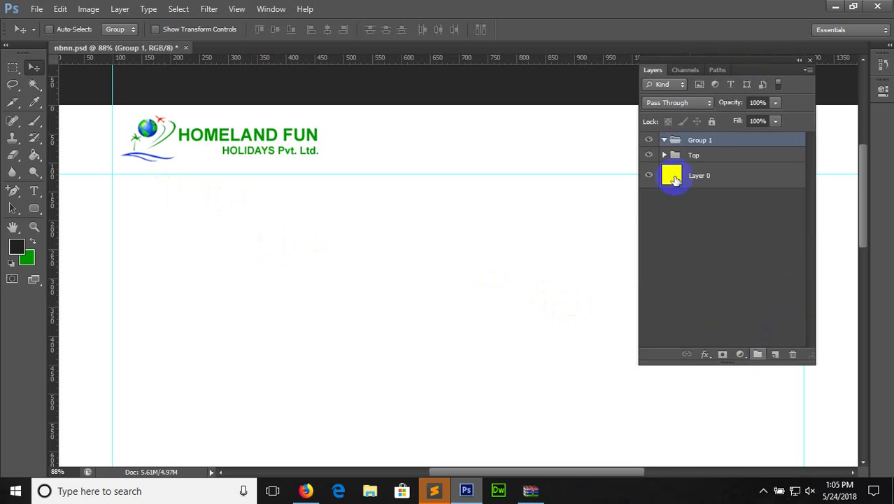
click(696, 141)
text(MEN)
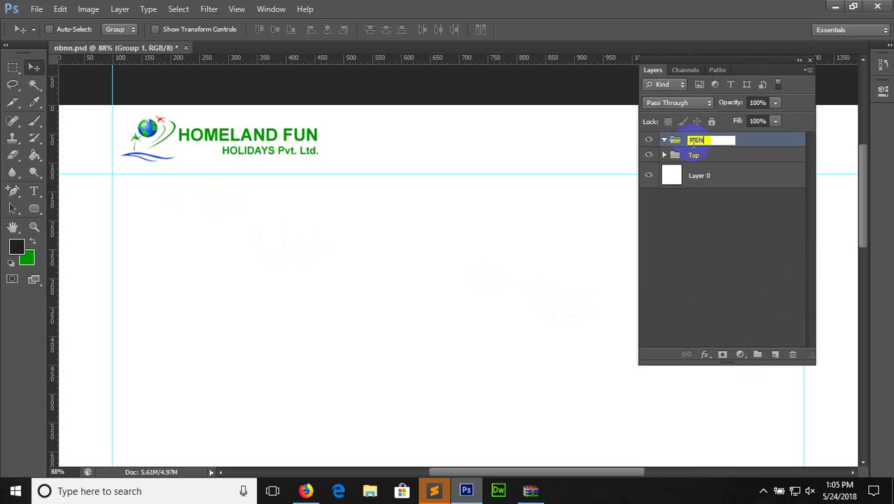
text(U)
key(Return)
click(775, 355)
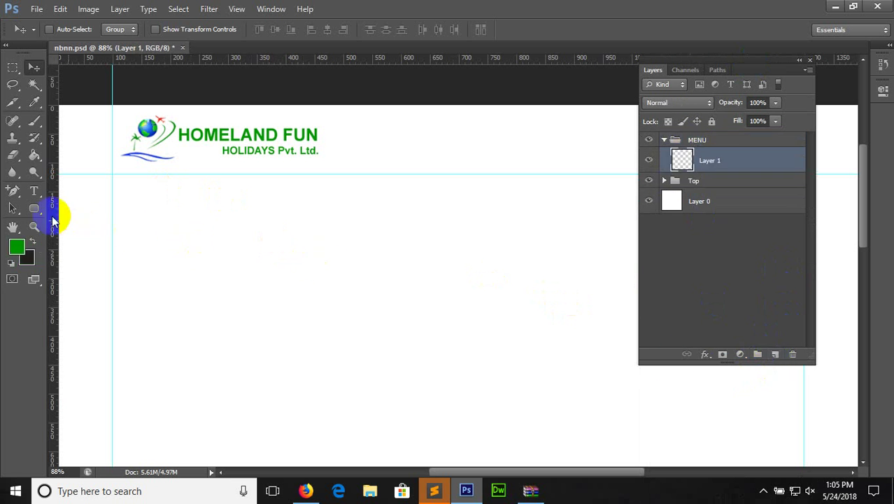
Draw a full-width rectangle just below the header and fill it green
drag(33, 205, 63, 201)
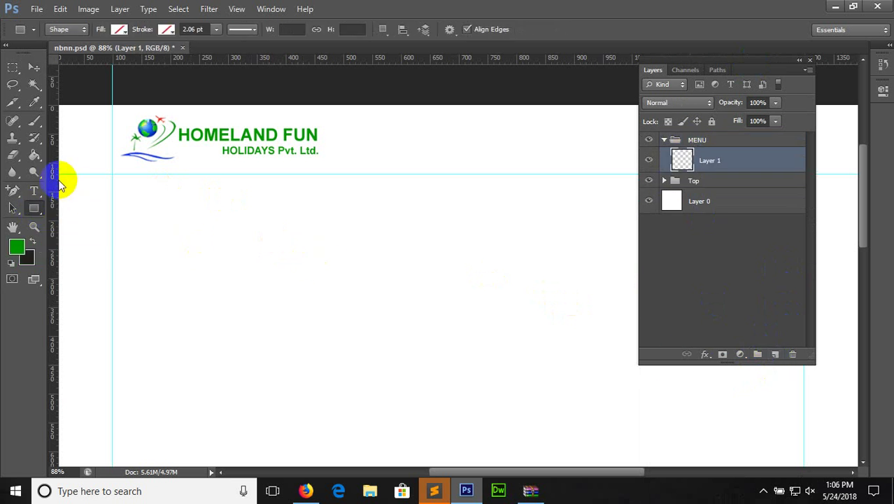
key(ctrl+minus)
drag(136, 196, 831, 216)
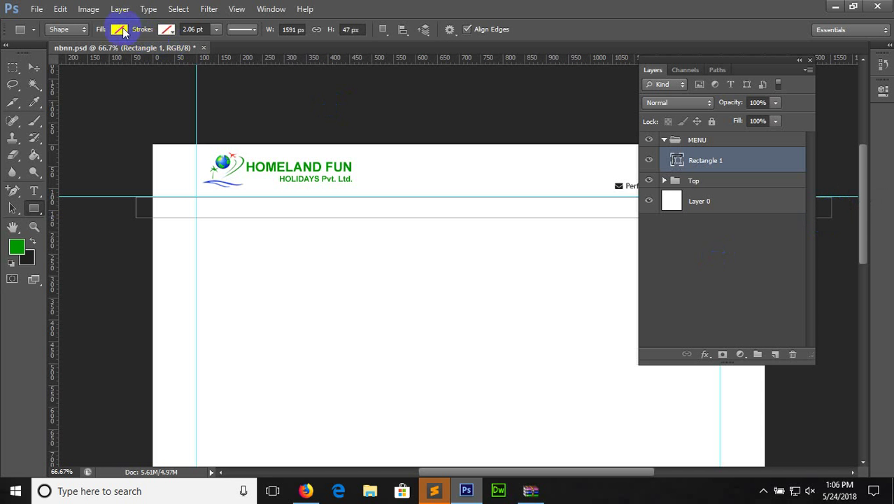
click(119, 29)
click(71, 112)
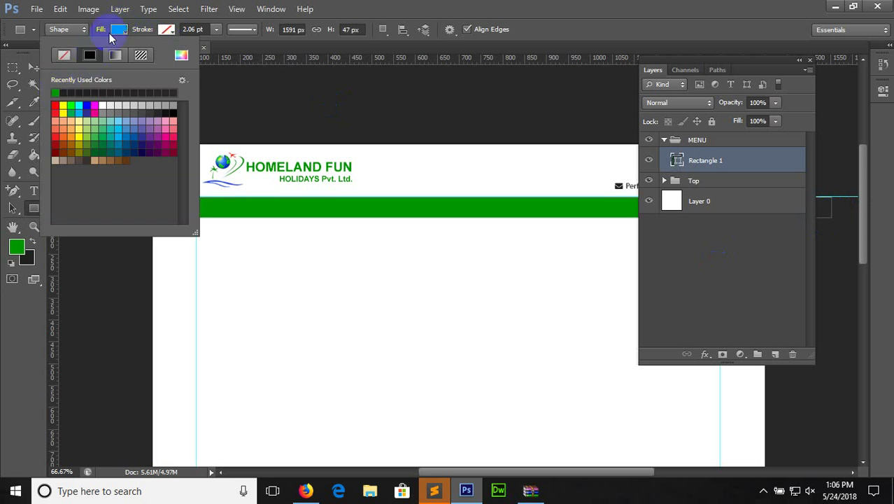
click(119, 28)
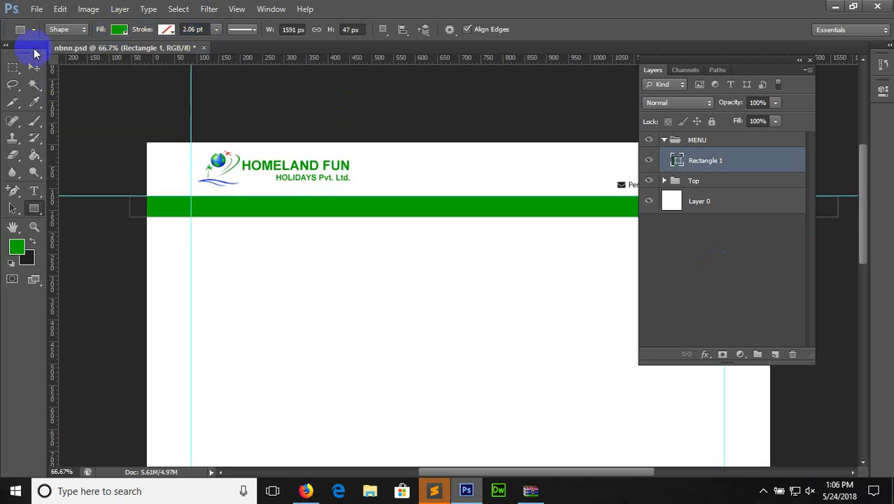
key(ctrl+plus)
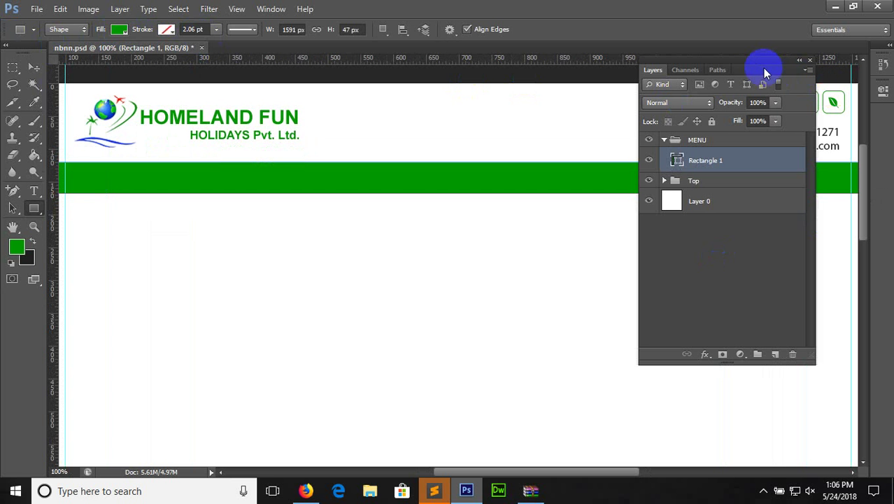
Select the collapsed MENU group and nudge the green bar into place with arrow keys
drag(760, 65, 682, 299)
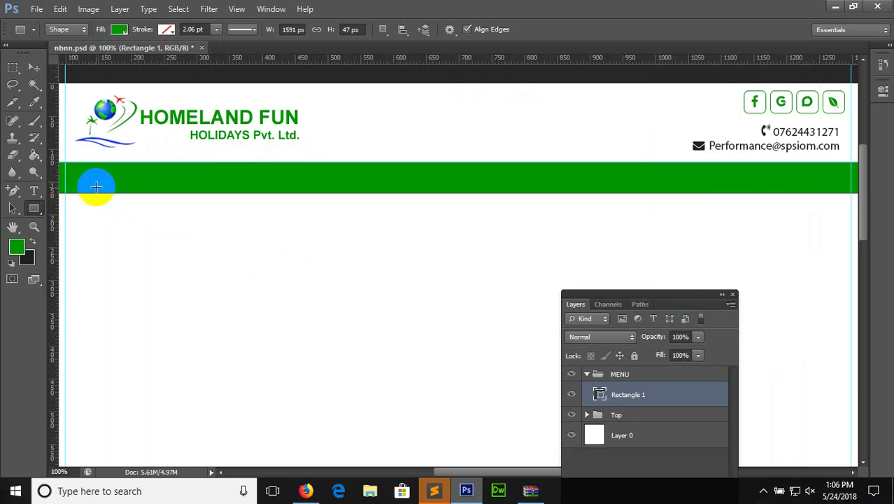
click(588, 374)
click(612, 375)
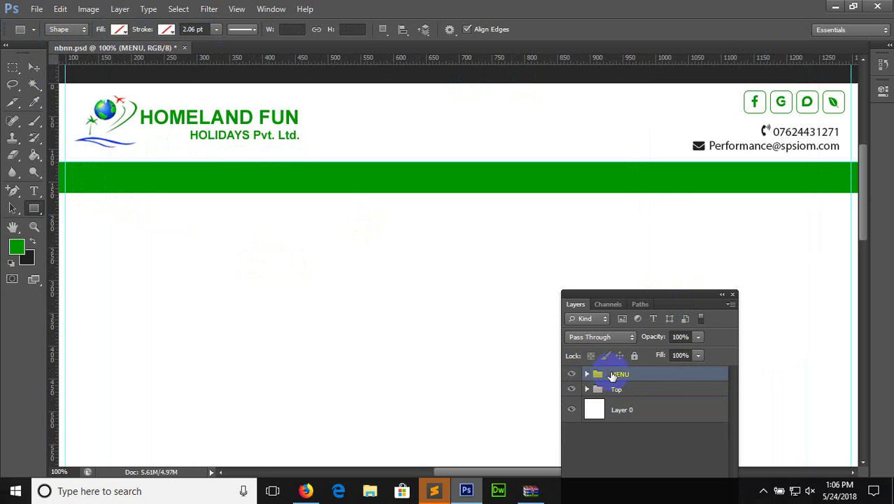
click(35, 68)
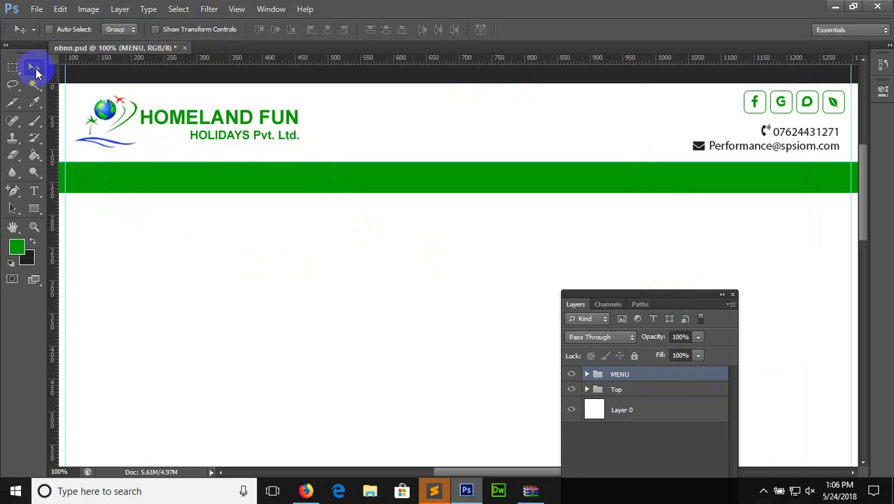
key(Down)
key(Down)
key(Down)
key(Down)
key(Down)
key(Down)
key(Down)
key(Down)
key(Down)
key(Down)
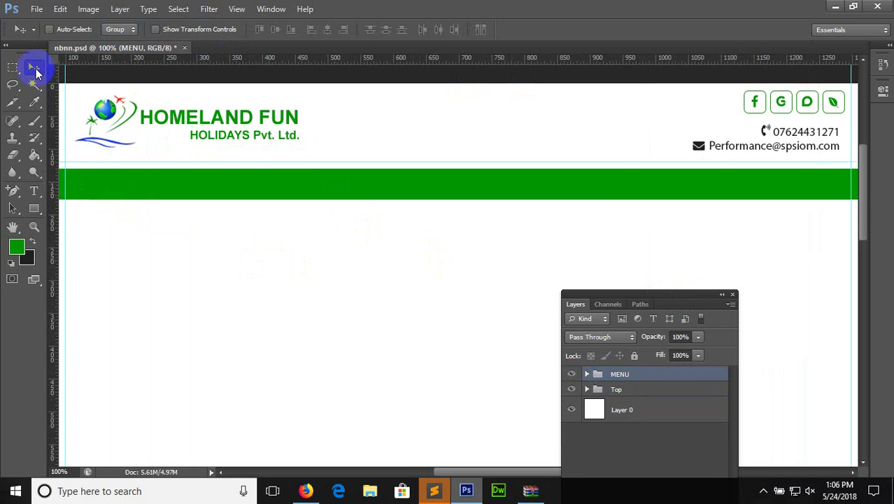
key(Up)
key(Up)
key(Up)
key(Up)
key(Up)
key(Up)
key(Up)
key(Up)
key(Up)
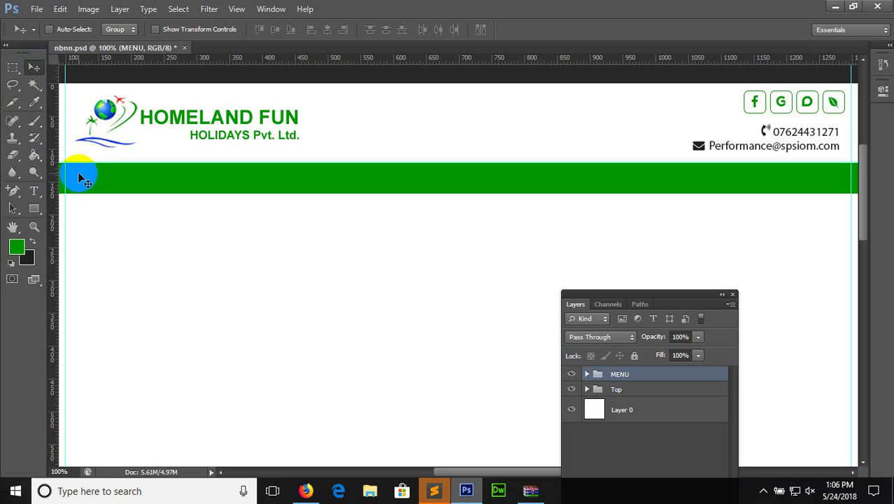
click(306, 490)
Search the cheatsheet for 'home' and copy the home icon glyph
key(ctrl+f)
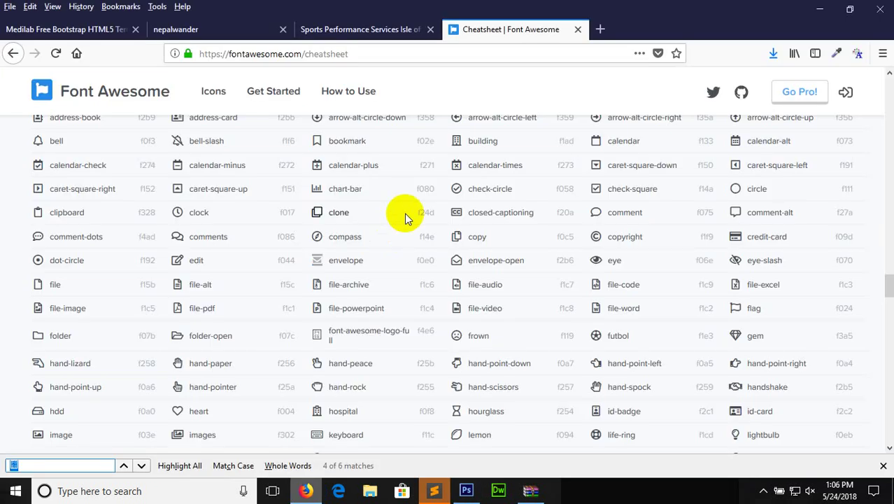
text(home)
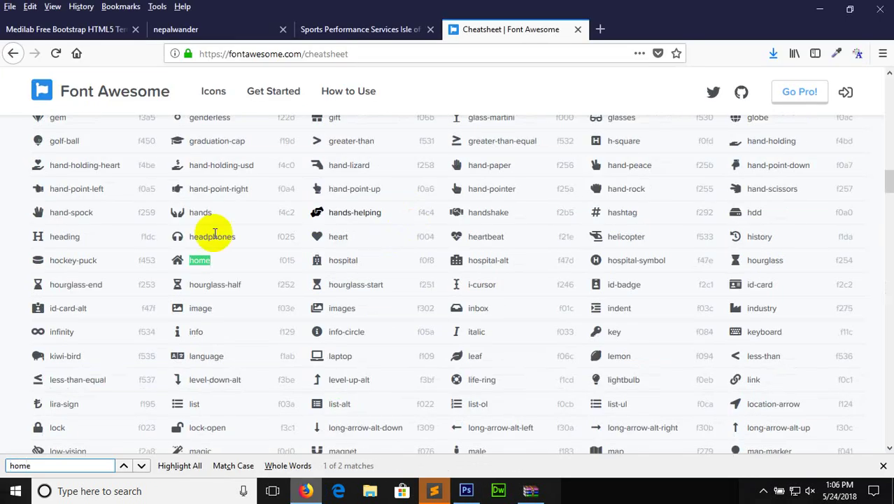
click(177, 259)
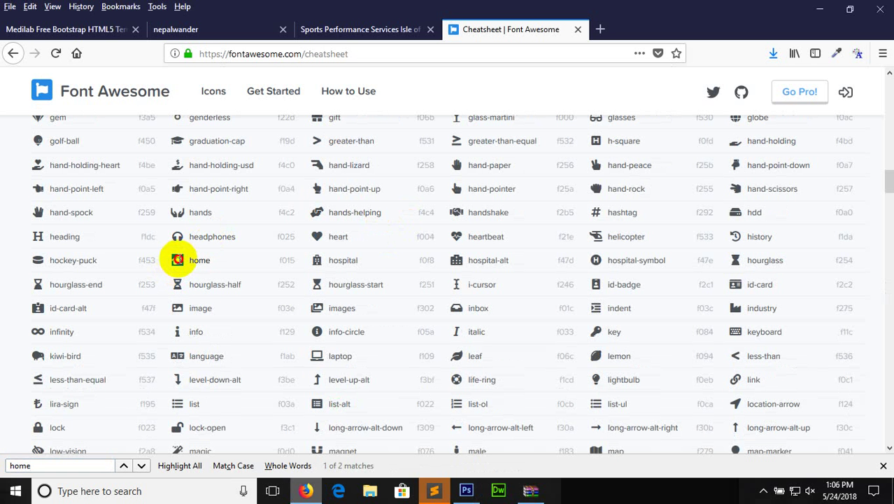
right_click(178, 260)
click(200, 266)
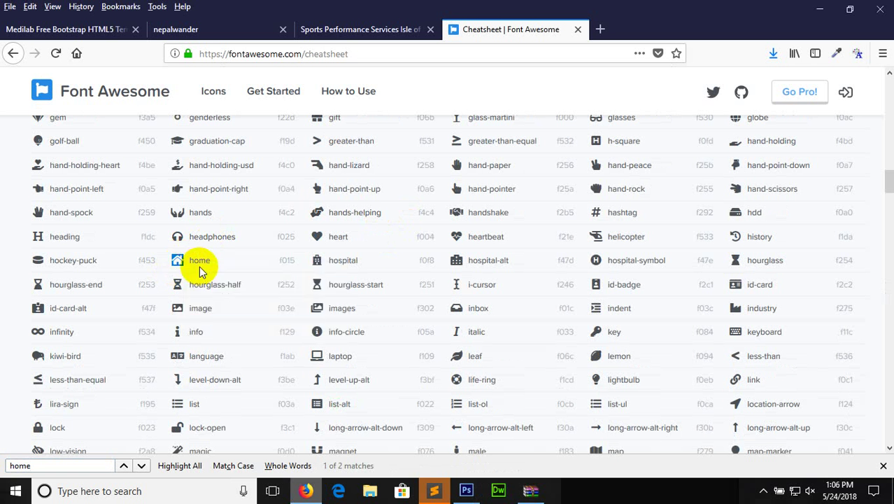
click(466, 491)
Paste the home glyph onto the green bar in white (#ffffff), nudged 8 px right and down
click(34, 190)
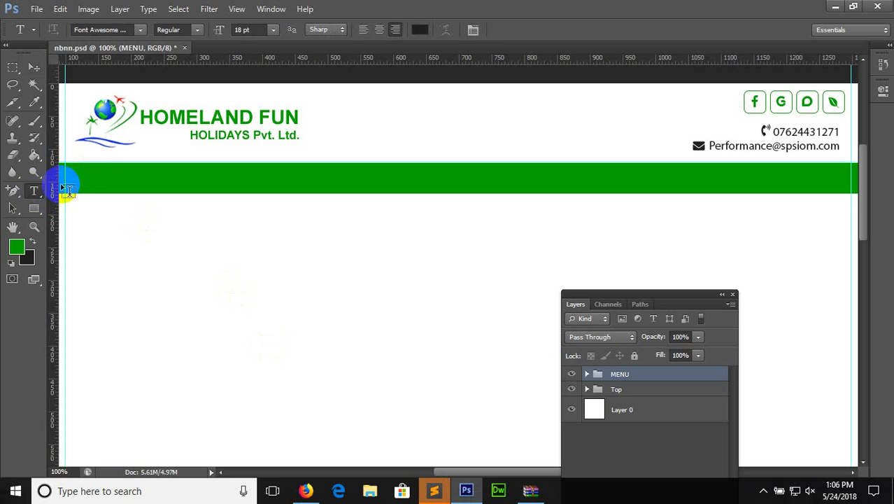
click(88, 182)
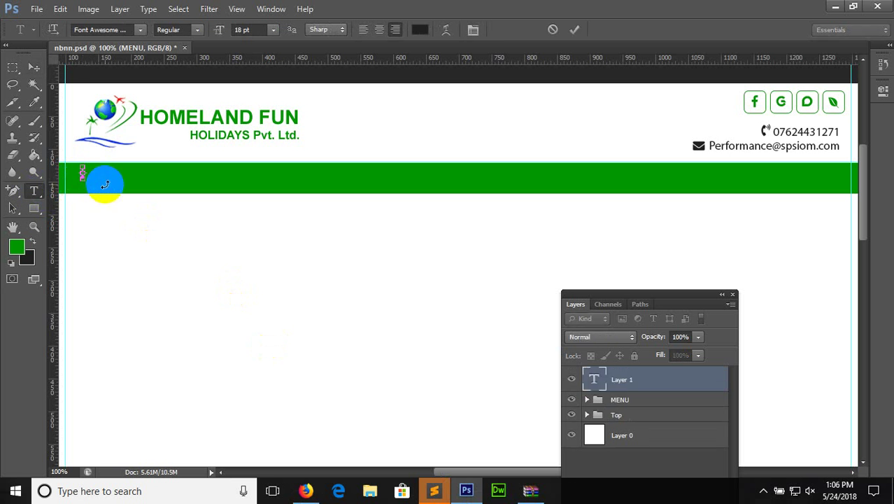
key(ctrl+v)
click(420, 31)
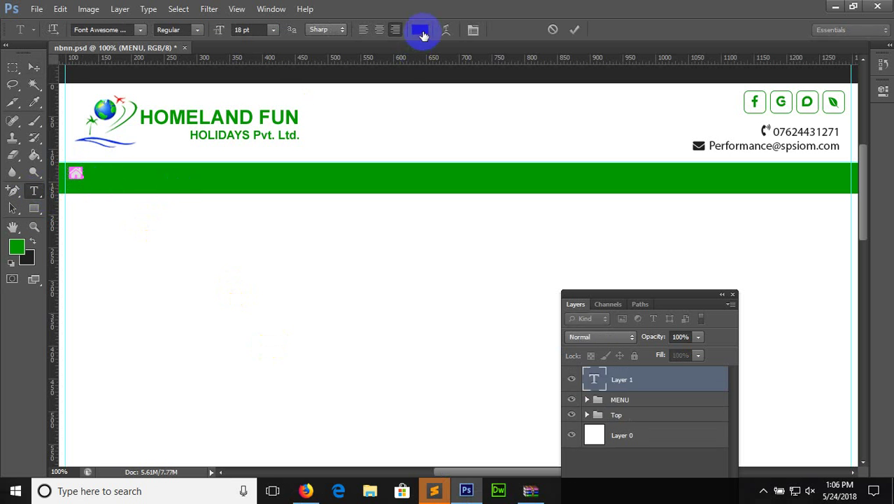
drag(518, 125, 485, 90)
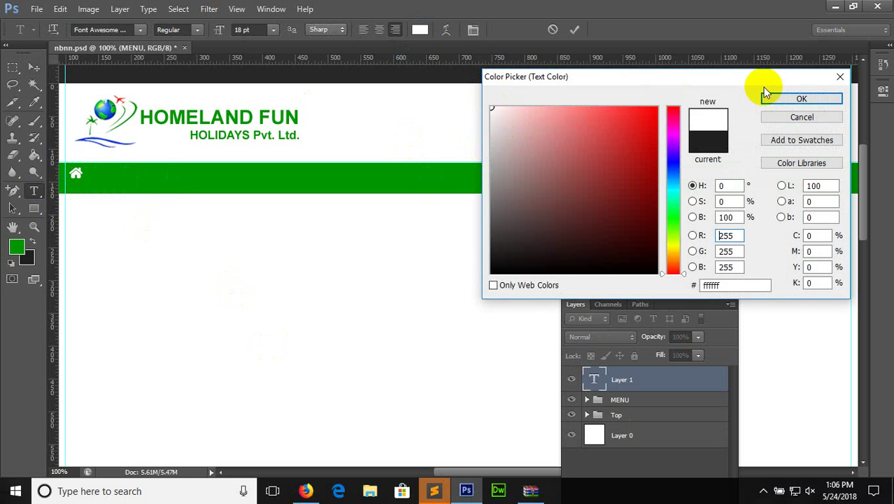
click(805, 102)
click(33, 67)
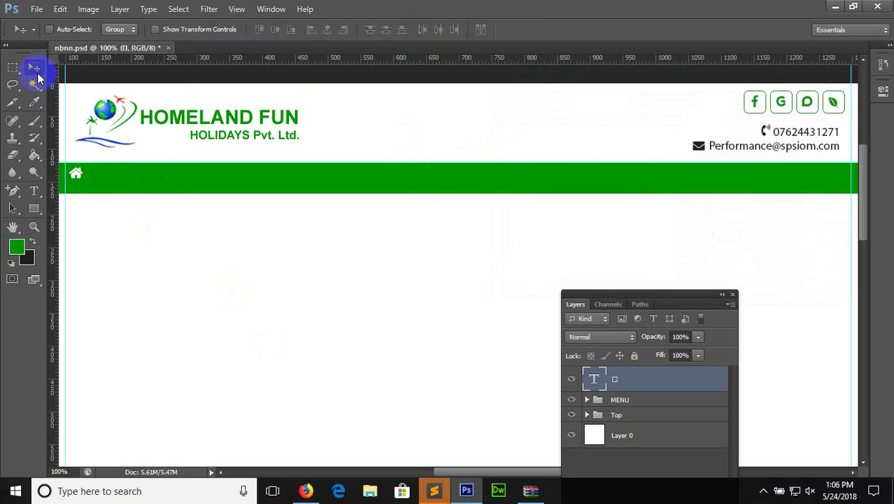
drag(84, 179, 90, 185)
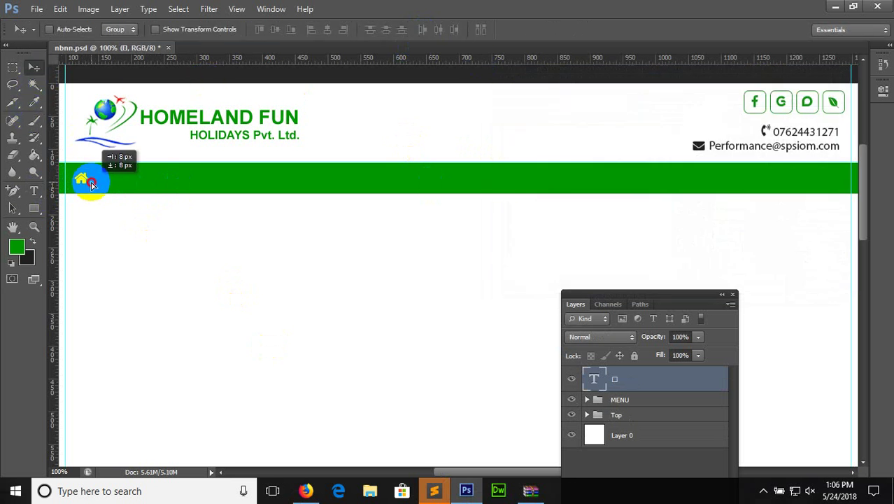
Move the home icon layer into the MENU group, stacked above Rectangle 1
drag(619, 382, 621, 401)
click(587, 374)
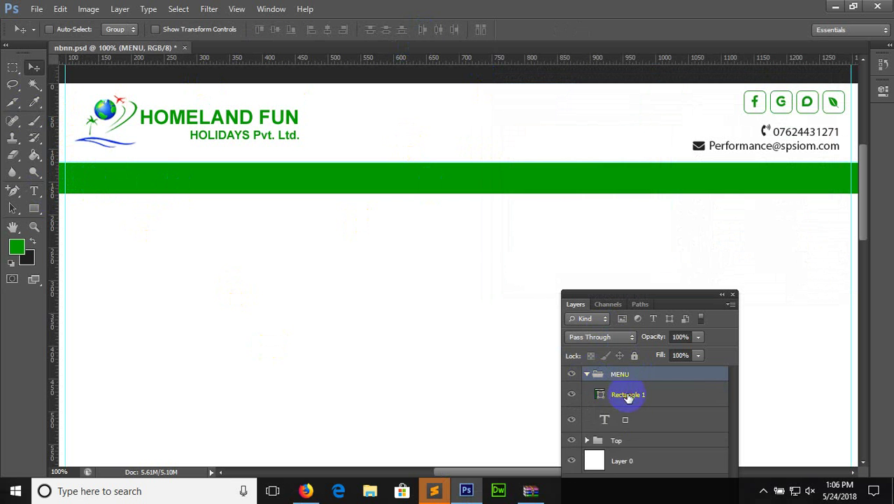
click(628, 394)
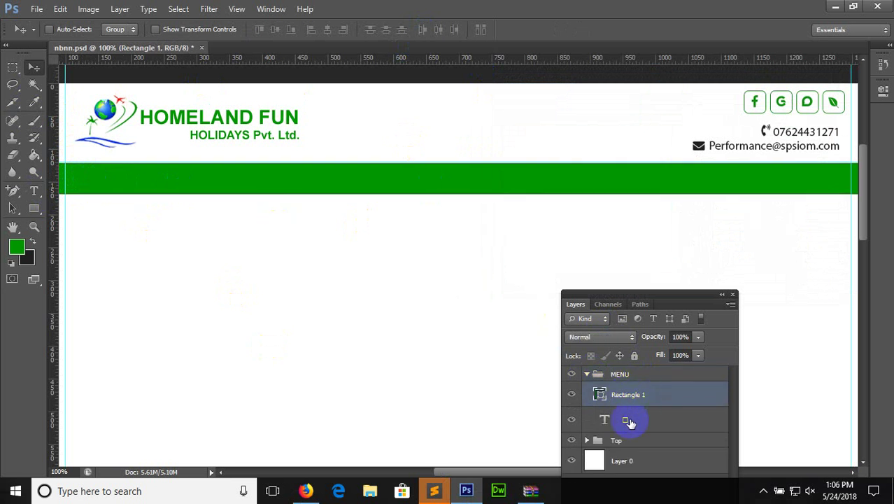
drag(629, 422, 622, 384)
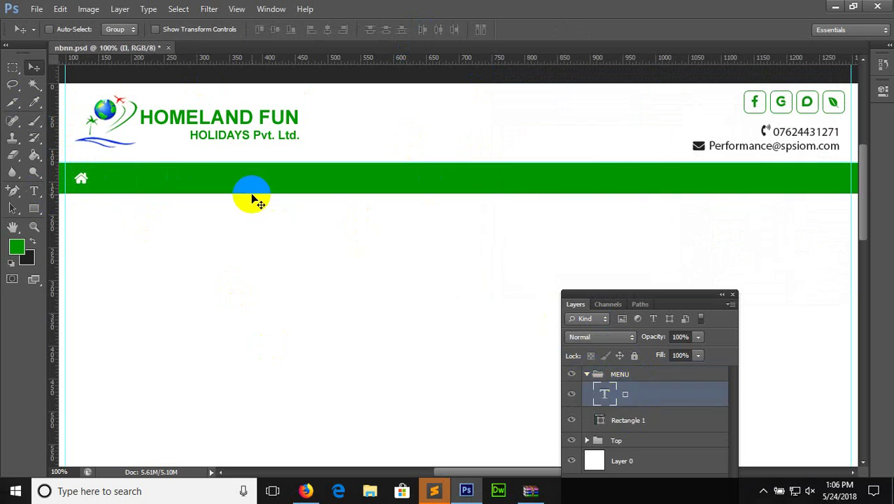
click(308, 492)
Load nepaljangtreks.com and yetiholidays.com in new Firefox tabs
click(596, 30)
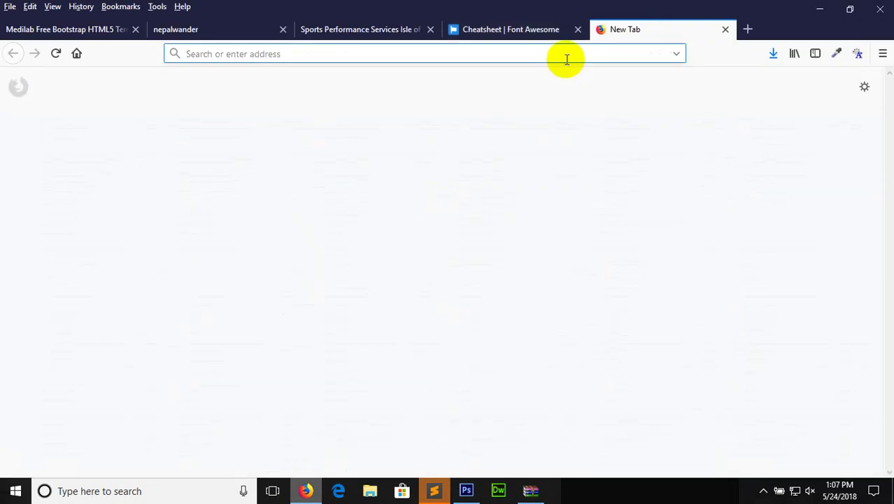
text(nepaljjangtreks.com)
key(Return)
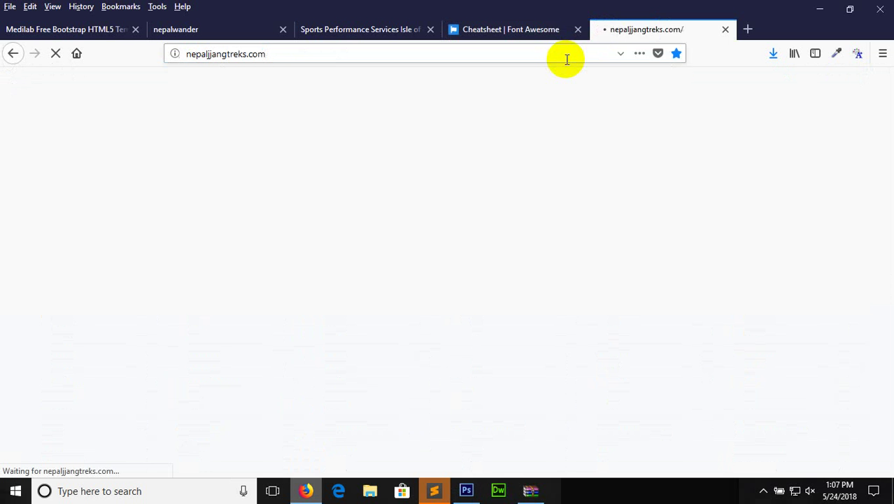
click(567, 59)
key(ctrl+t)
click(498, 50)
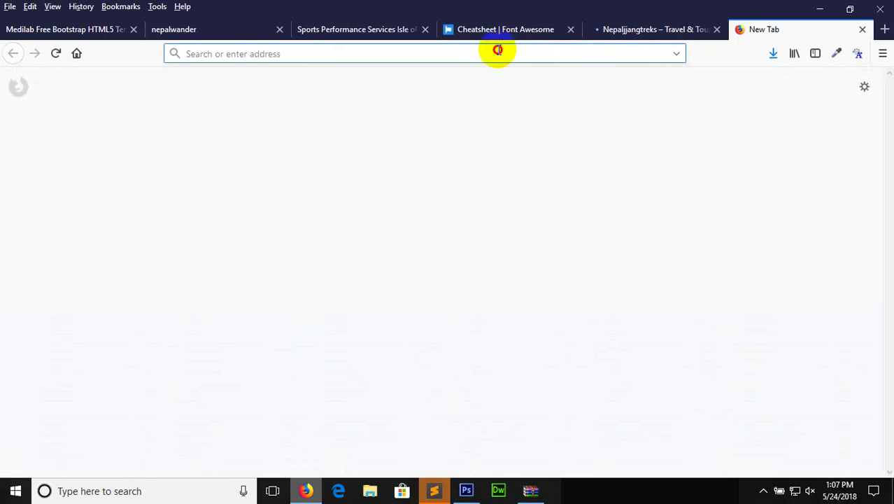
text(yeti)
key(Return)
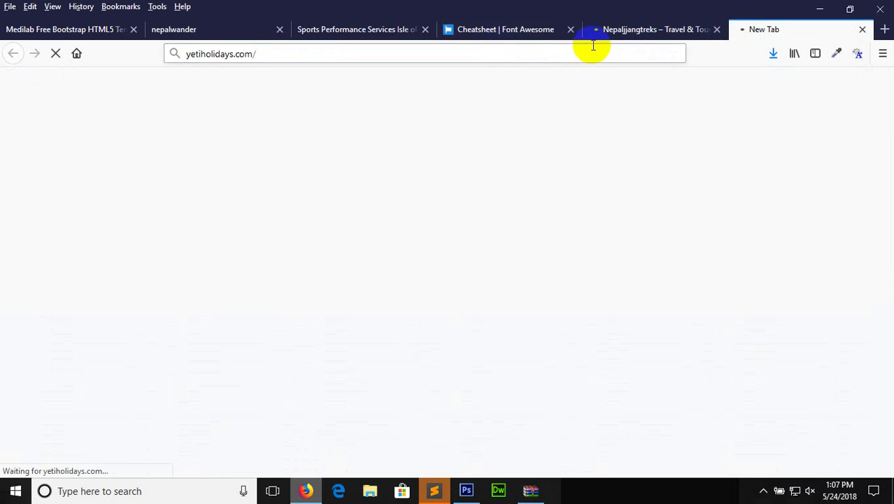
Close the Nepaljangtreks tab and highlight Yeti Holidays' menu items HOME to OUTBOUND
click(663, 33)
click(765, 35)
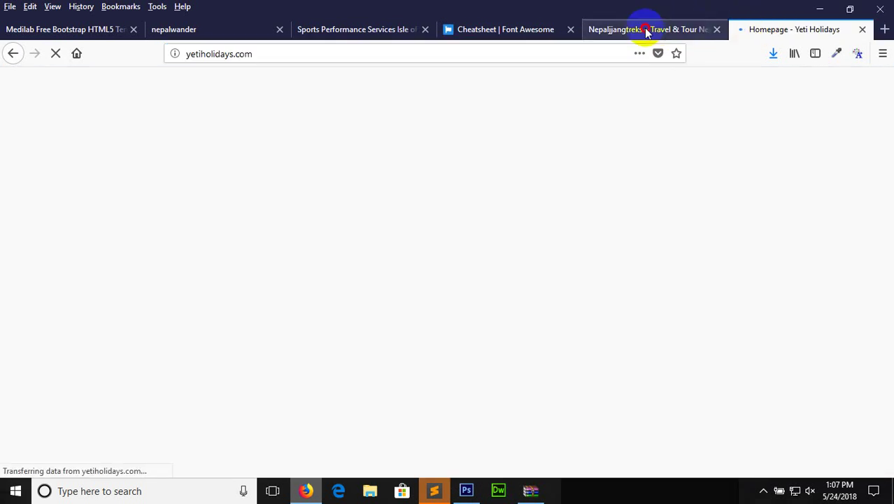
click(644, 31)
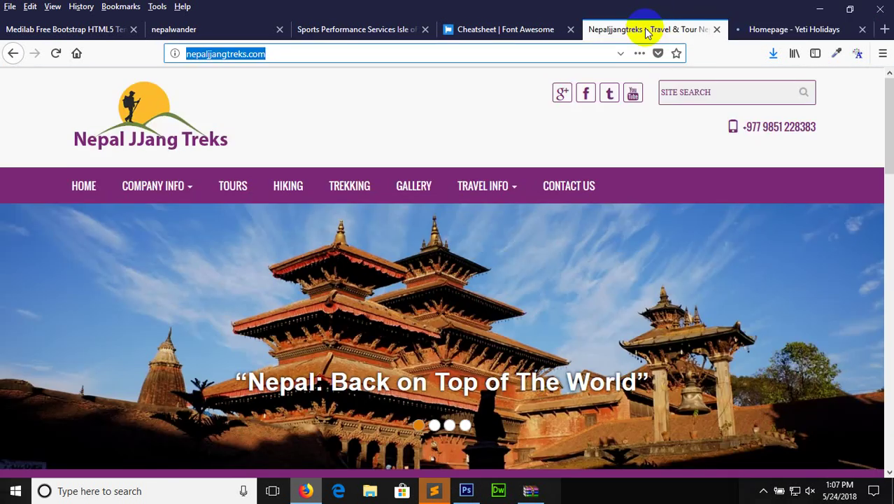
click(714, 29)
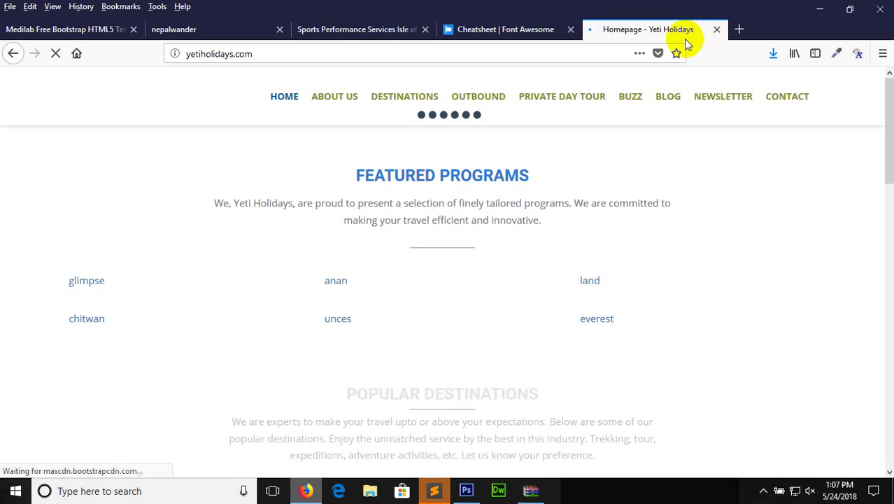
drag(528, 100, 506, 102)
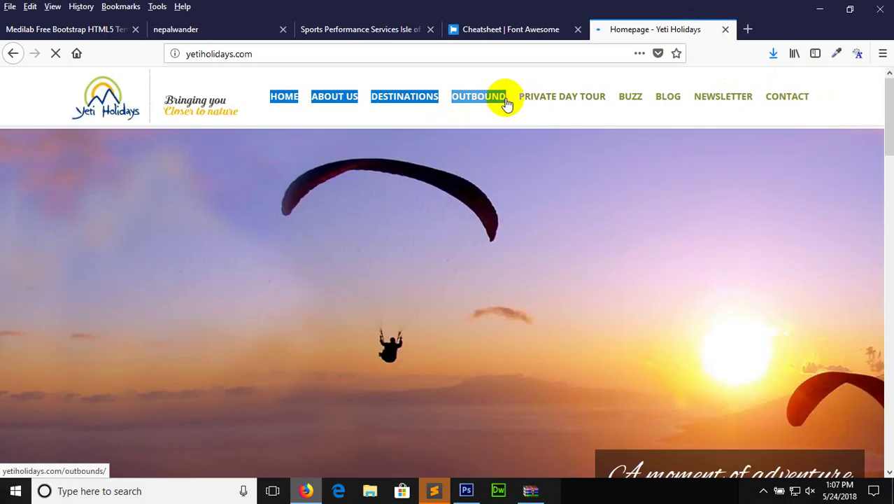
click(466, 490)
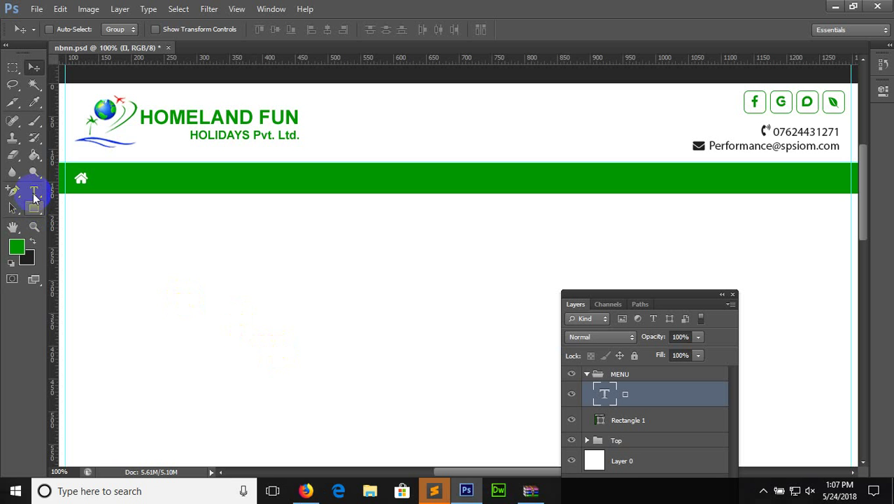
Paste the menu items onto the green bar as one left-aligned line of text
click(33, 192)
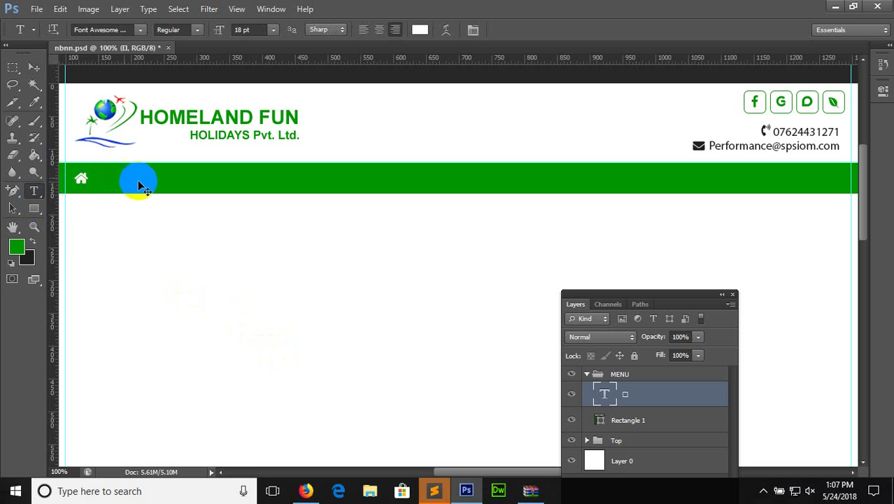
click(139, 184)
text(Home AboutUs)
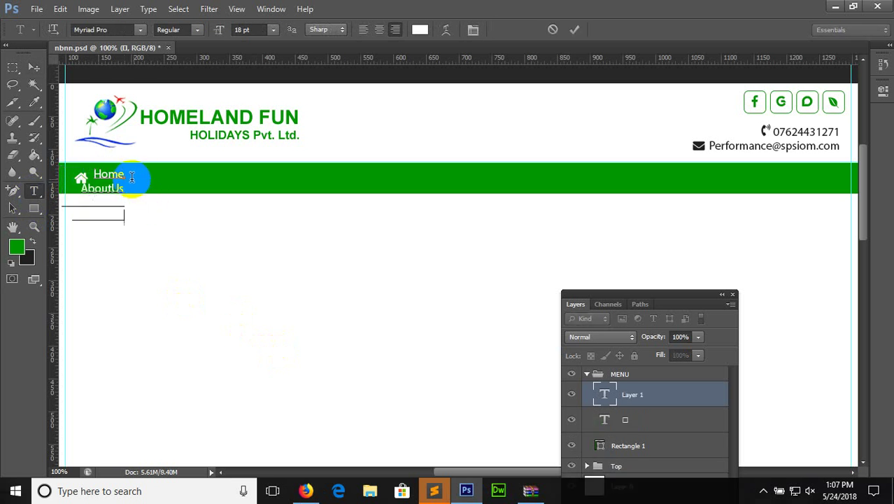
text(Destinations)
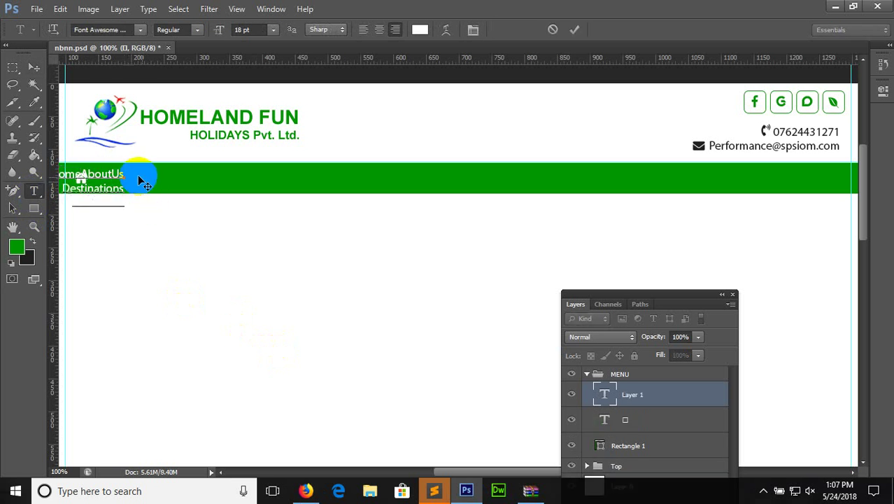
text(Outbound)
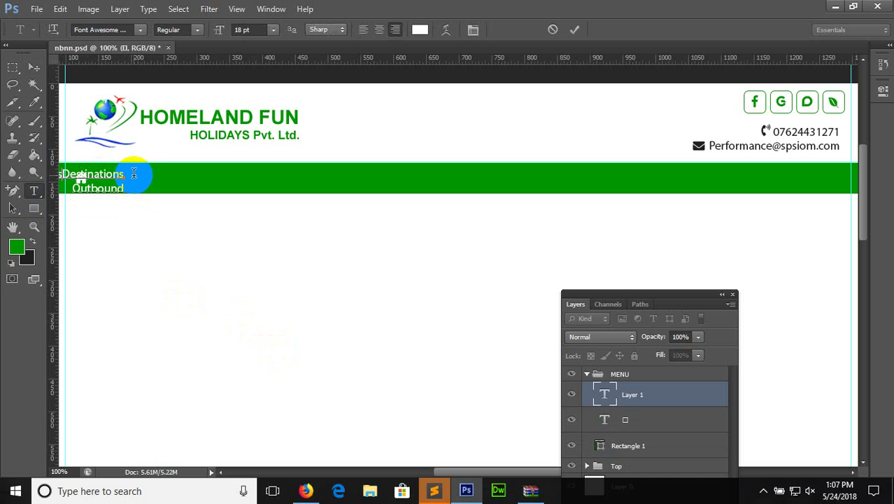
key(BackSpace)
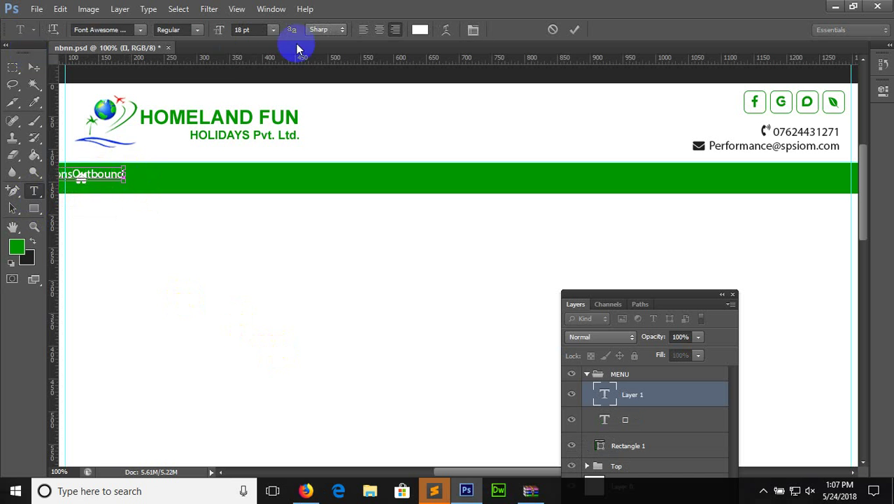
key(ctrl+a)
click(364, 29)
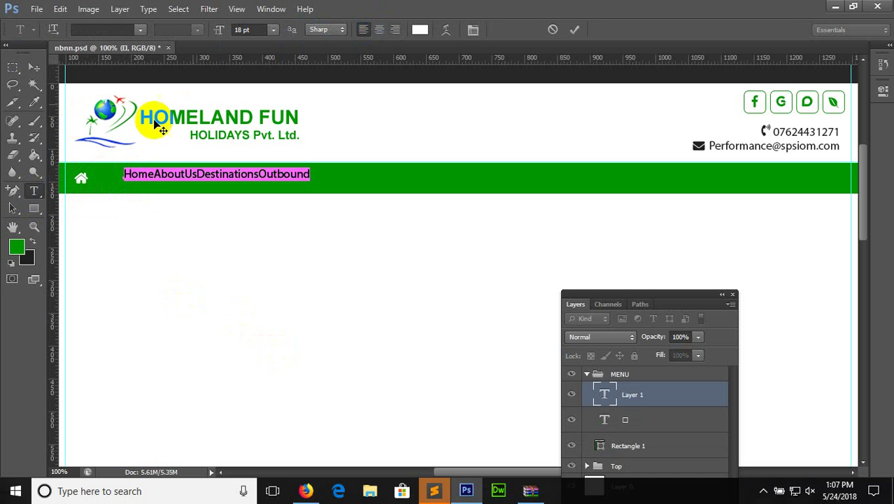
click(136, 188)
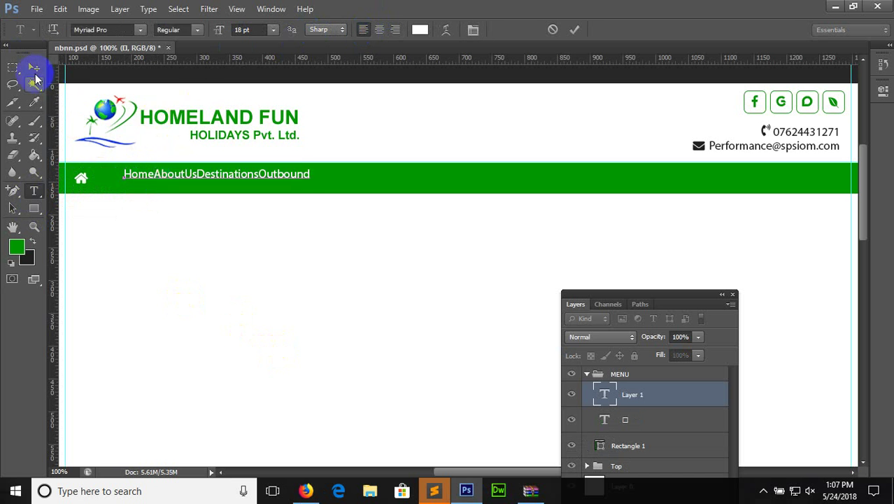
Shift the menu text slightly left and down beside the home icon, then select all of it
click(34, 68)
drag(155, 178, 142, 182)
click(33, 190)
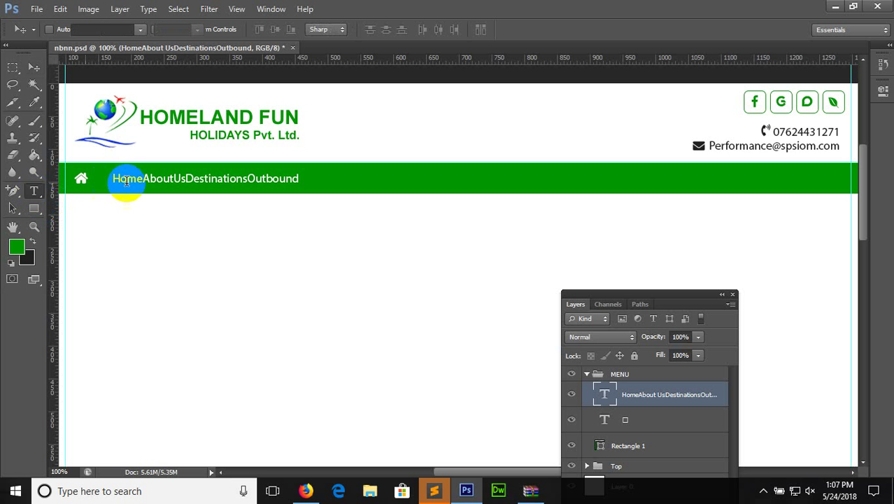
click(140, 178)
key(ctrl+a)
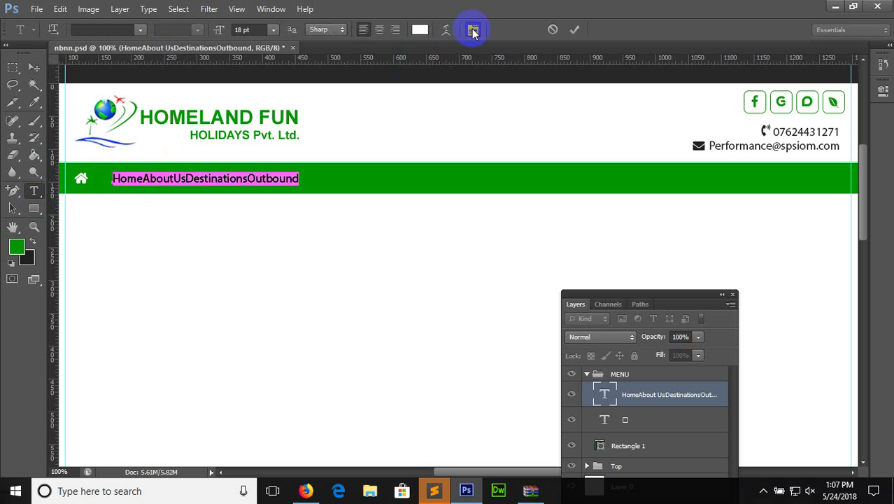
Make the menu text All Caps and add a space after HOME
click(473, 30)
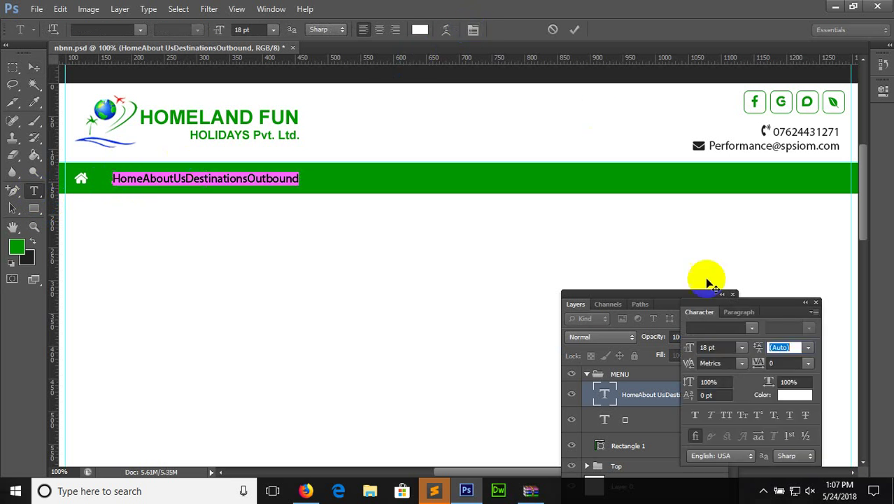
click(727, 415)
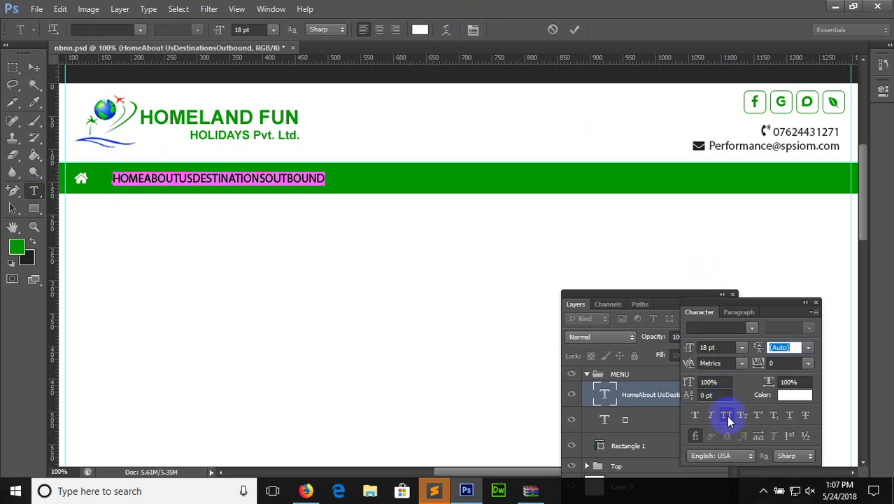
click(150, 177)
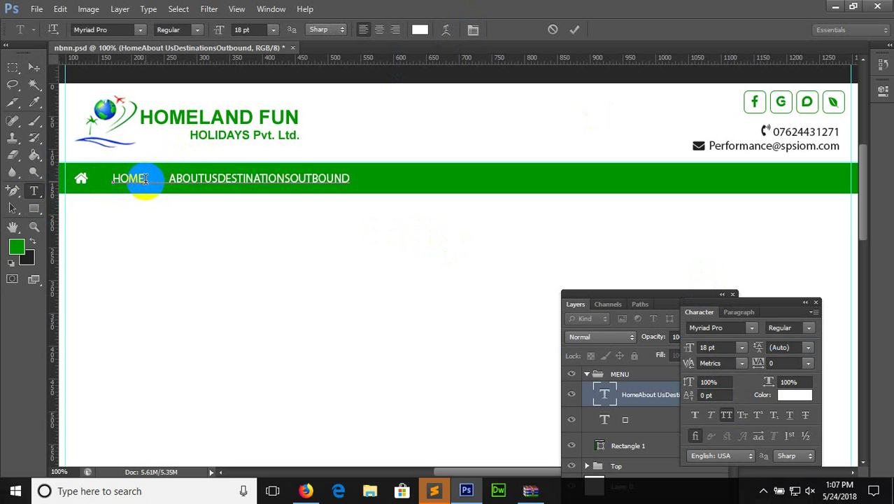
drag(142, 177, 163, 179)
Space out ABOUTUS, DESTINATIONS and OUTBOUND and add TOUR, TRAVEL, GALLERY, CONNTACT US
click(217, 178)
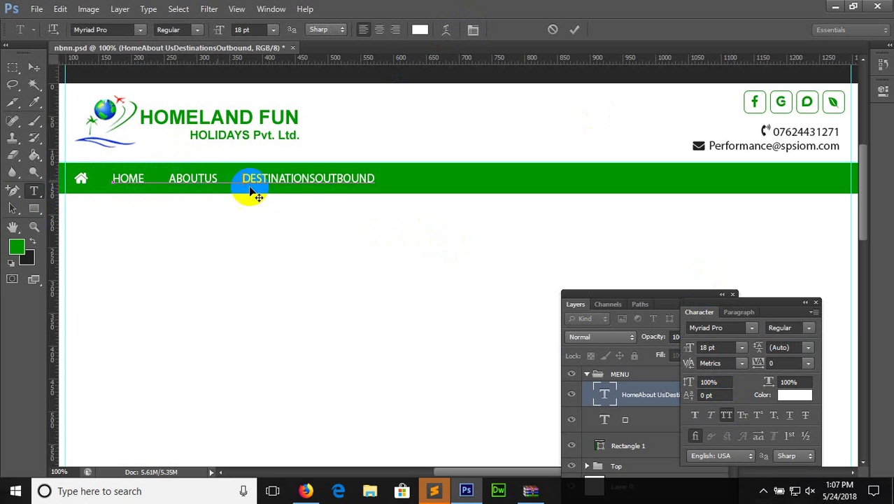
click(321, 189)
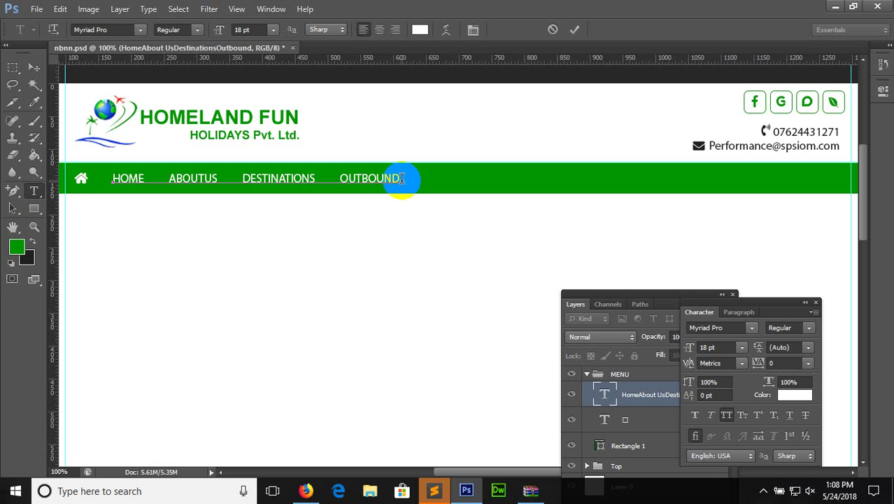
click(403, 181)
text(TRAVEL)
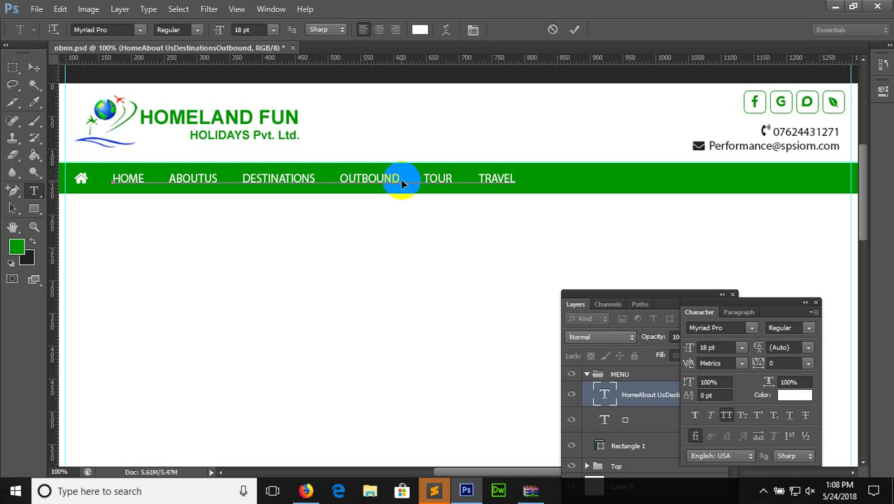
click(401, 180)
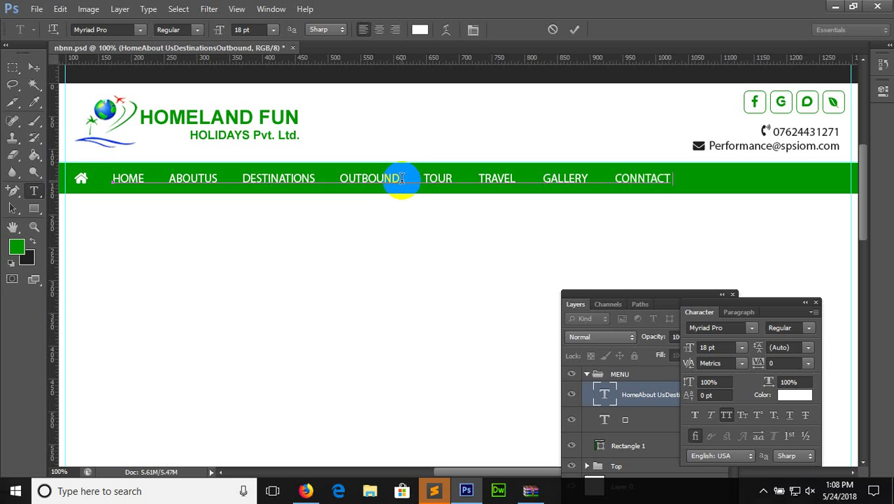
click(217, 180)
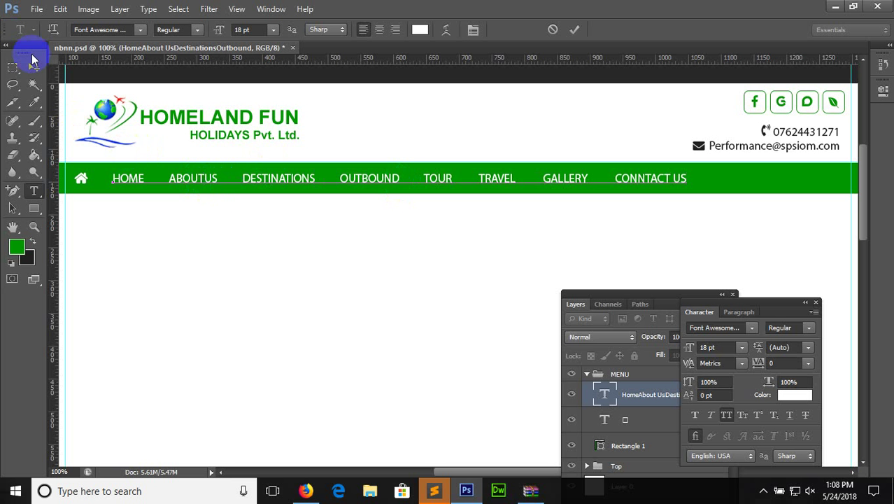
Select the whole line of menu items in the green bar and commit
click(33, 67)
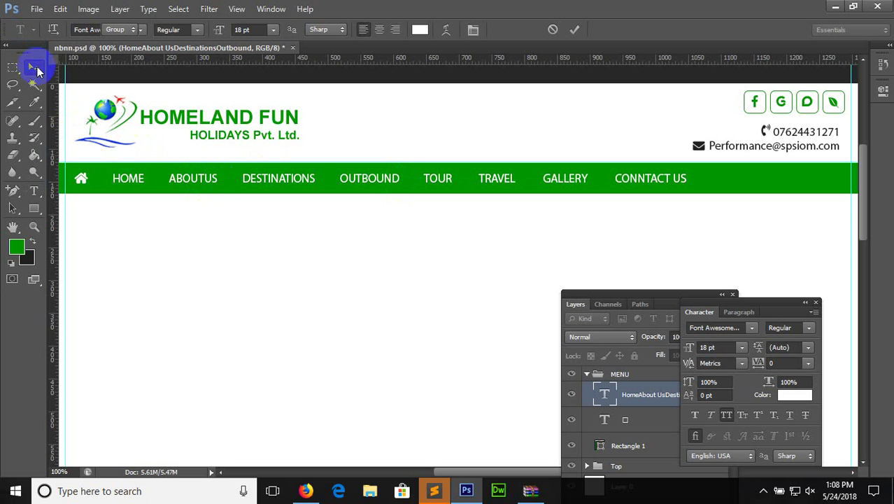
double_click(201, 177)
mouse_move(207, 177)
mouse_down()
mouse_move(225, 179)
mouse_move(205, 179)
mouse_up()
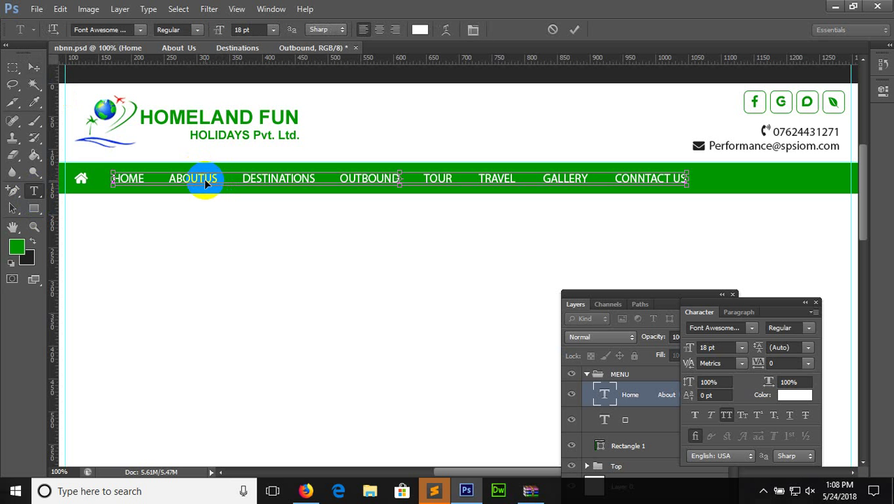
triple_click(205, 178)
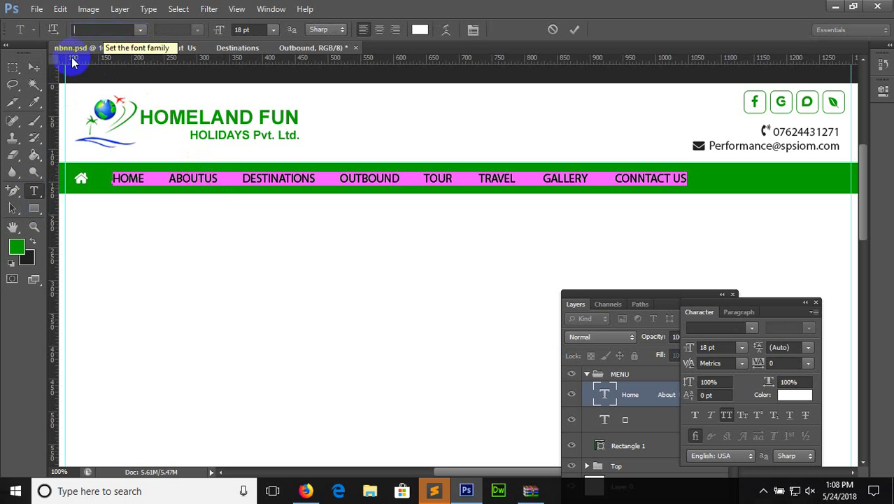
click(33, 67)
Check the phone and email text's font, keeping it as Myriad Pro
click(35, 193)
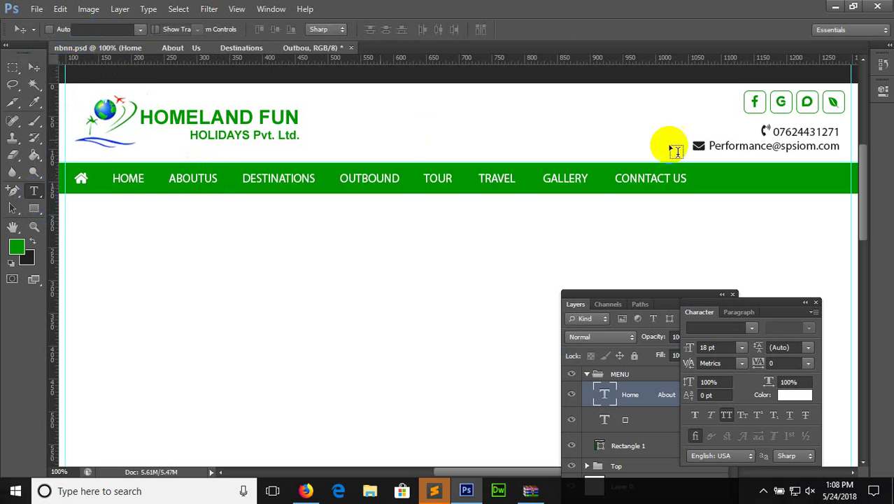
click(803, 133)
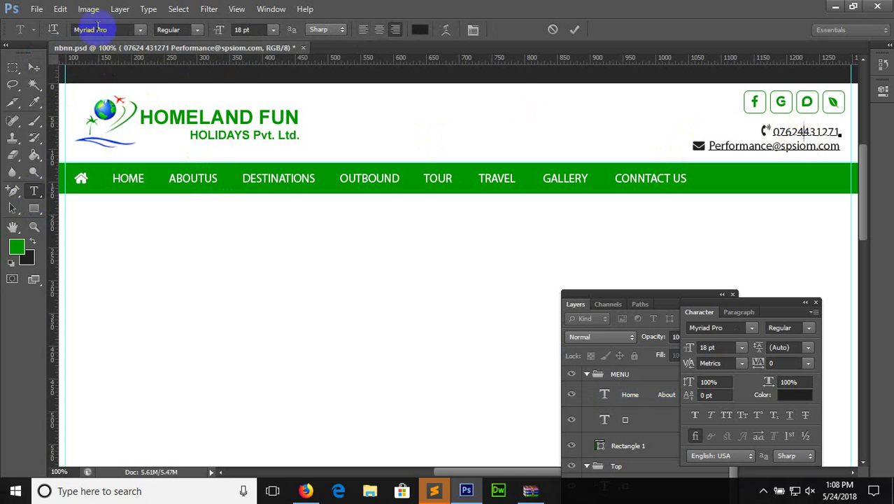
key(ctrl+a)
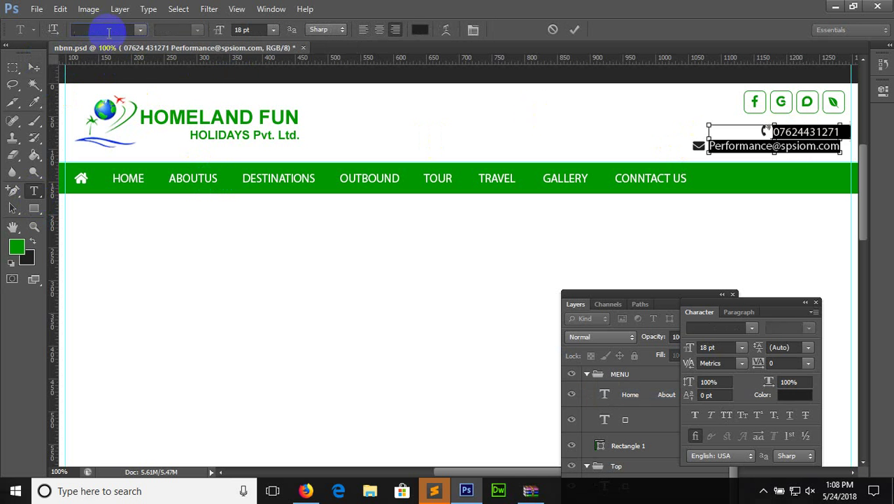
click(742, 151)
click(117, 30)
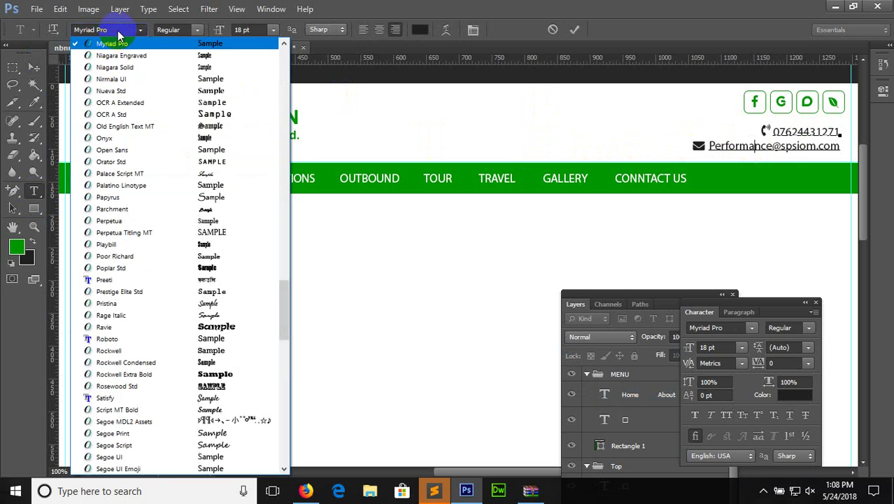
click(120, 30)
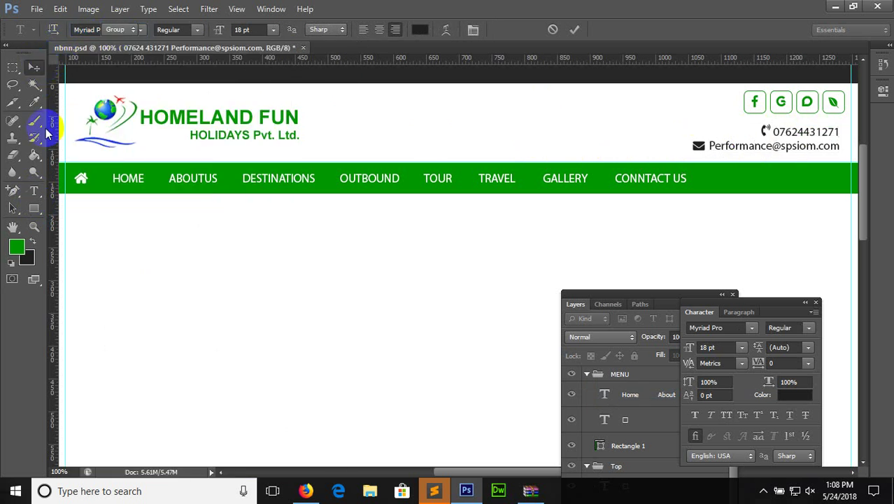
Select all of the menu items text, then commit the edit
click(135, 177)
click(133, 178)
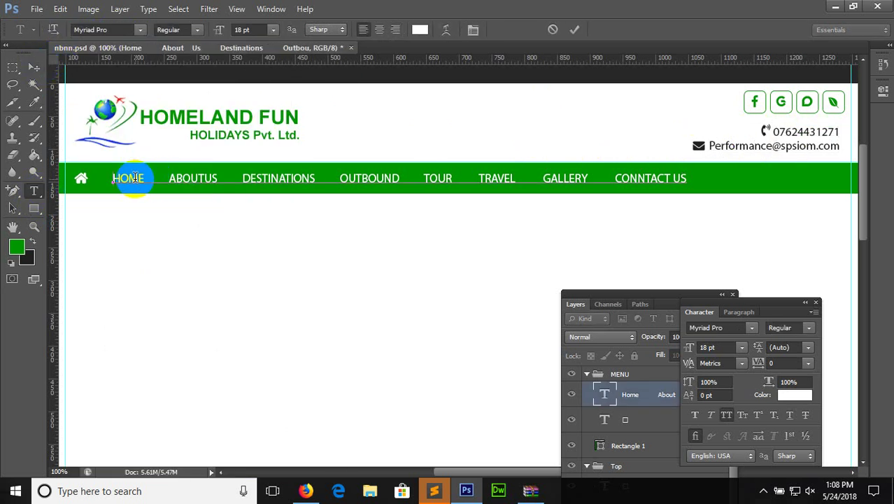
key(ctrl+a)
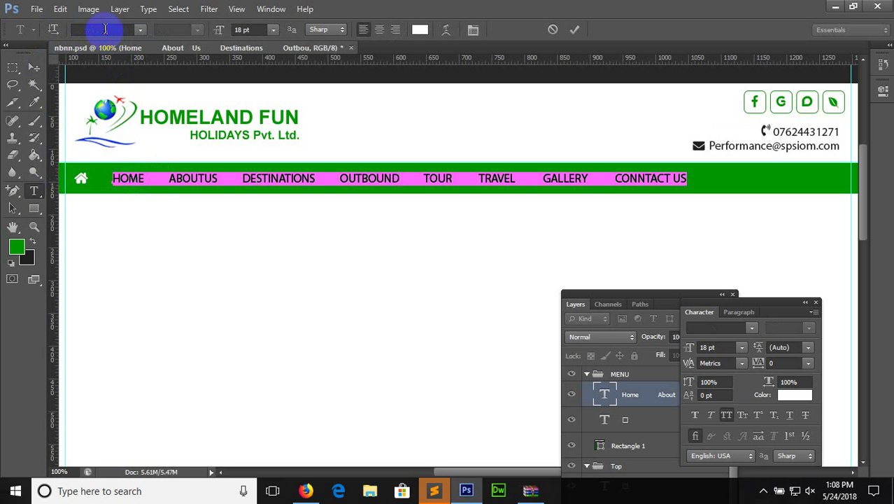
click(34, 68)
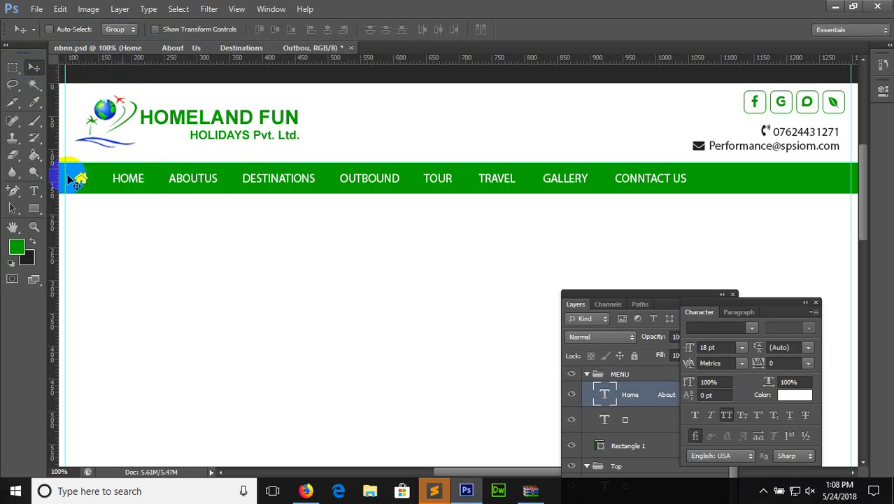
Try Open Sans and Palatino Linotype on the menu text, then settle on Segoe UI Emoji
click(34, 190)
click(202, 178)
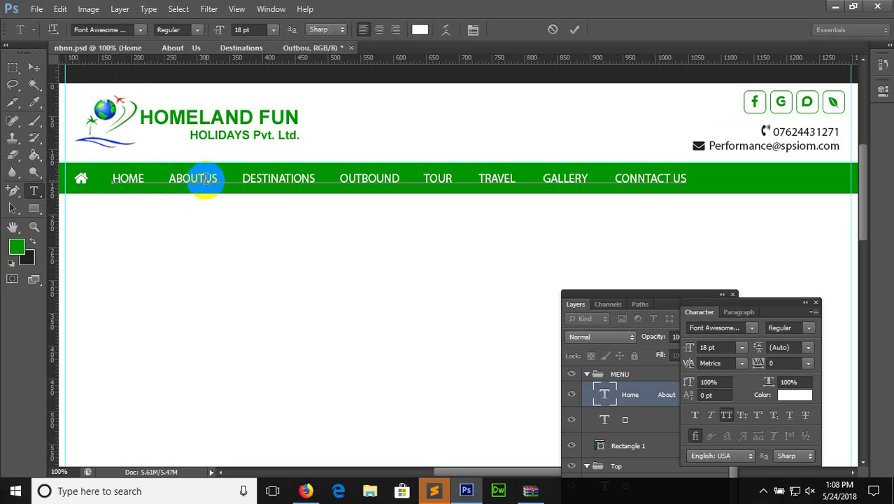
key(ctrl+a)
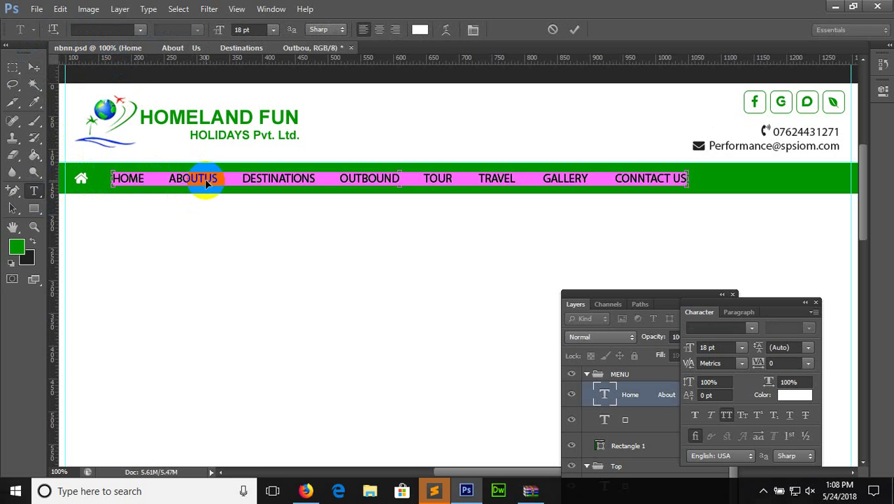
click(121, 27)
key(Return)
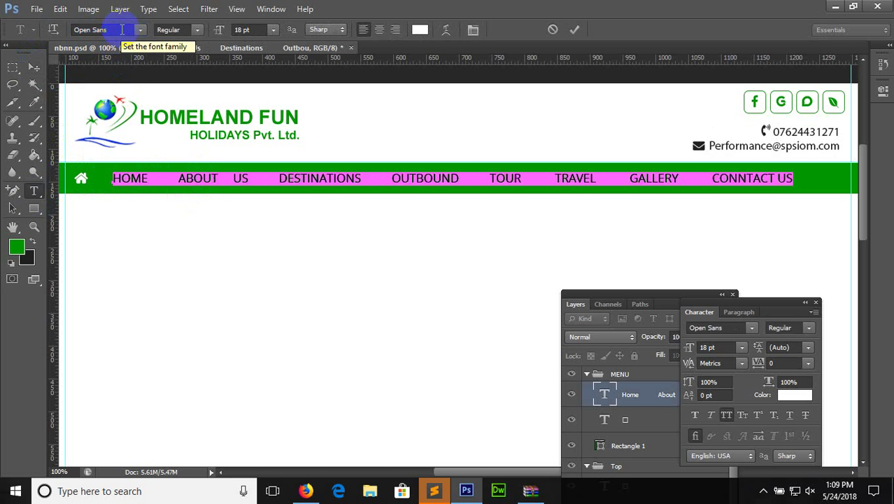
click(140, 30)
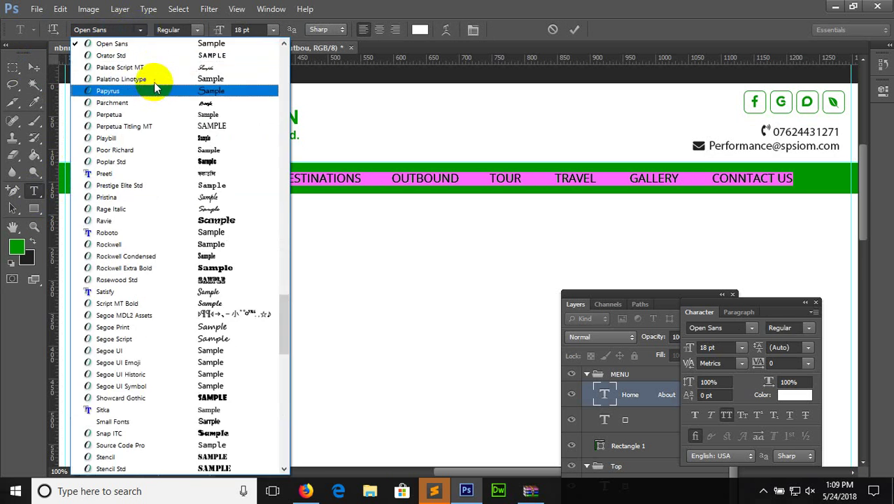
click(151, 78)
click(142, 28)
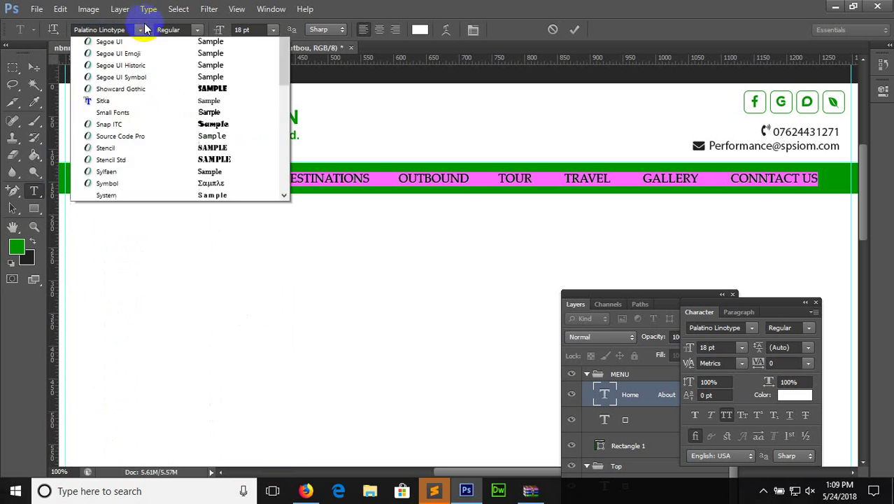
click(208, 328)
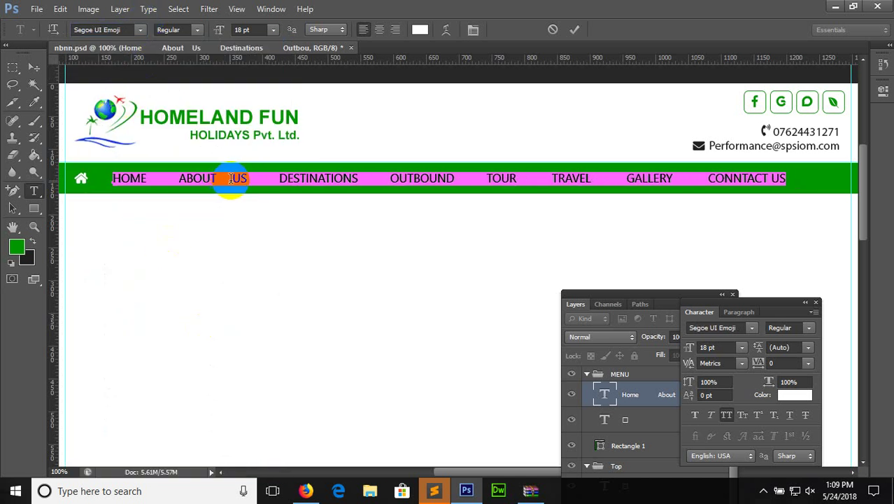
click(232, 178)
click(32, 72)
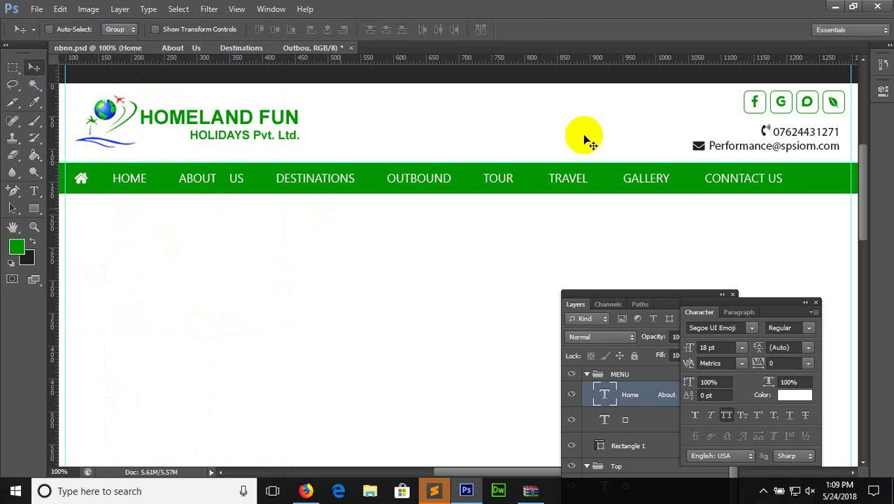
Select the whole menu line and lower its size to 16 pt
click(33, 191)
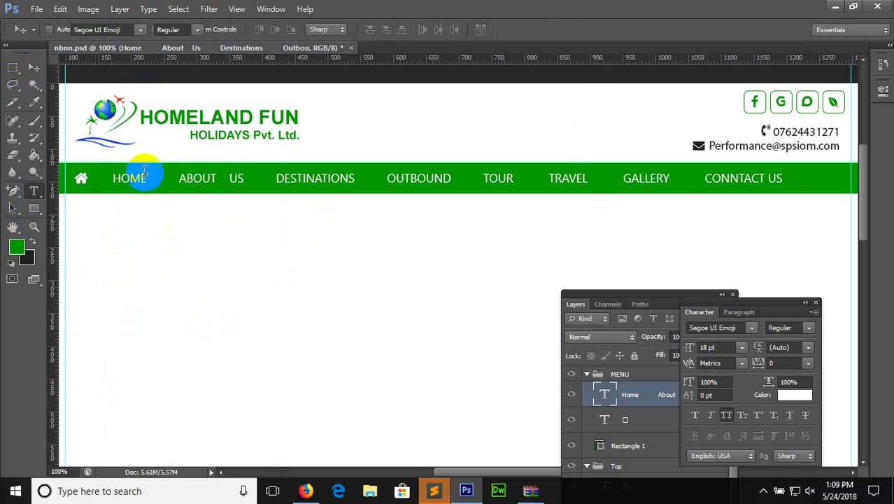
triple_click(171, 180)
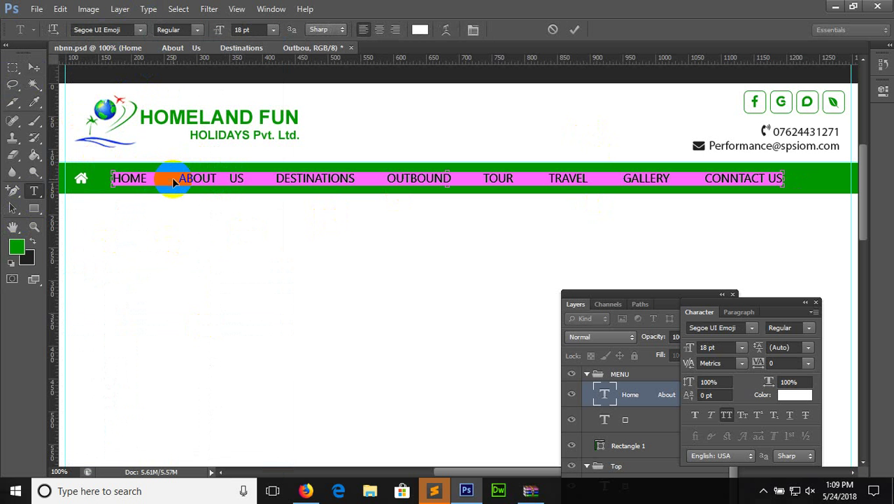
click(273, 29)
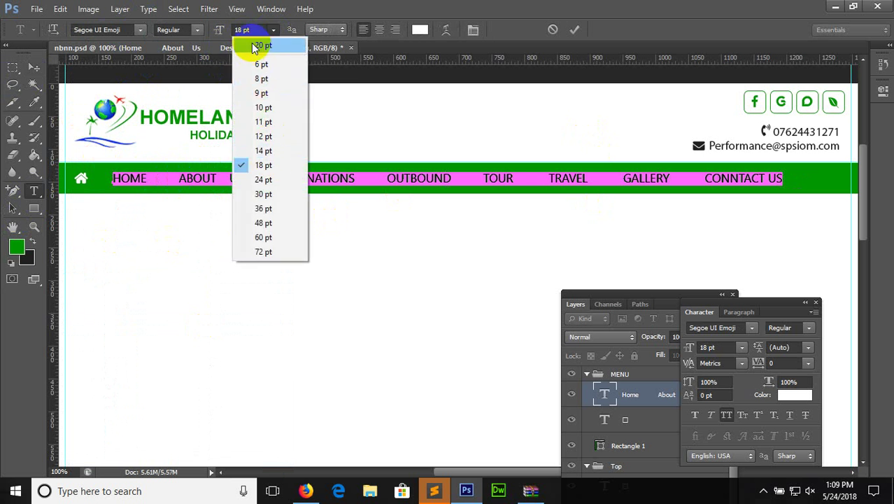
click(254, 24)
click(219, 30)
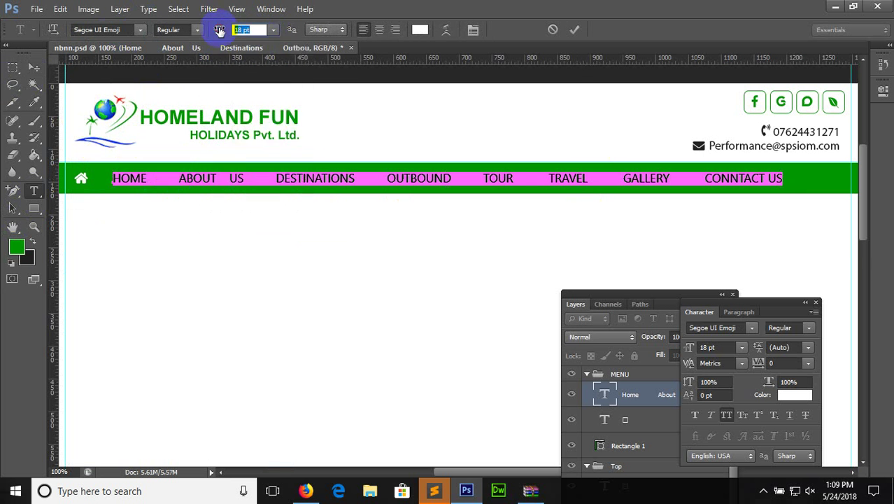
key(Down)
key(Down)
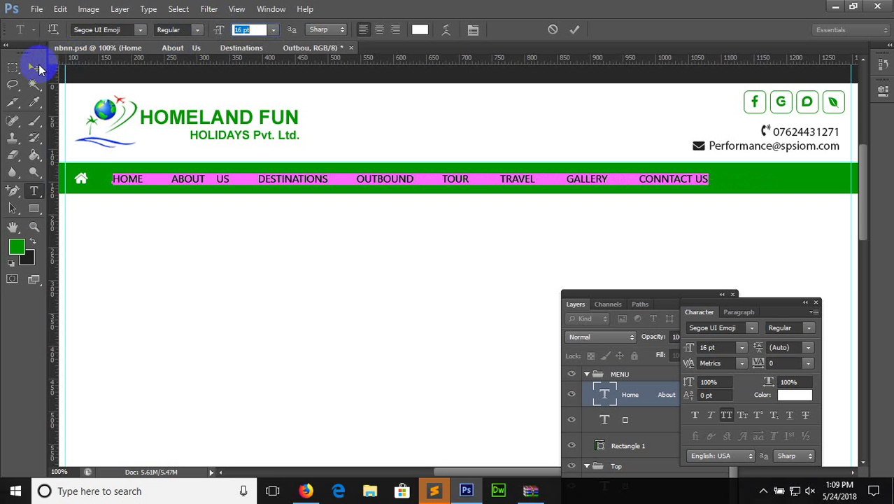
Set the menu text to Verdana Bold and shift it 14 px left
click(198, 29)
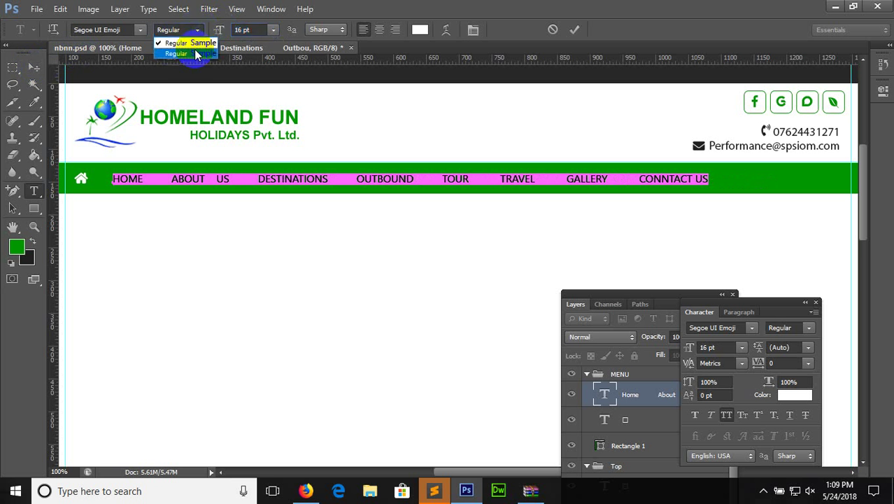
click(128, 29)
click(140, 30)
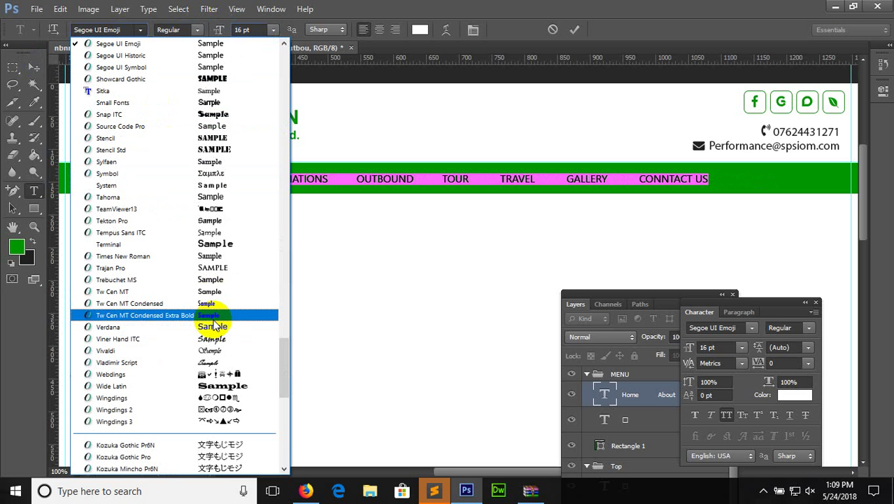
click(213, 329)
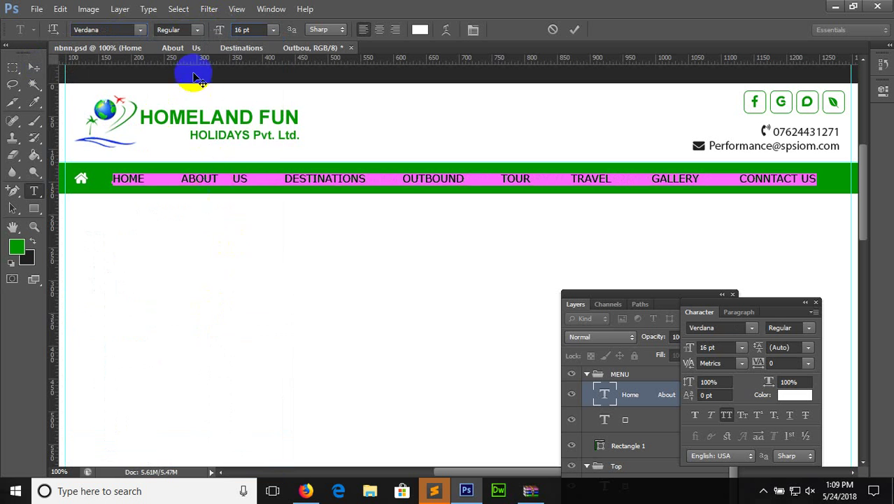
click(197, 30)
click(199, 92)
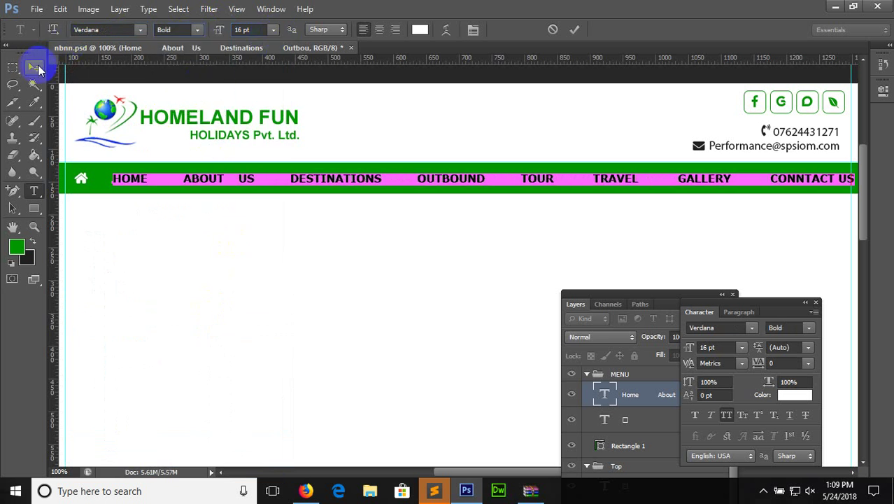
click(34, 67)
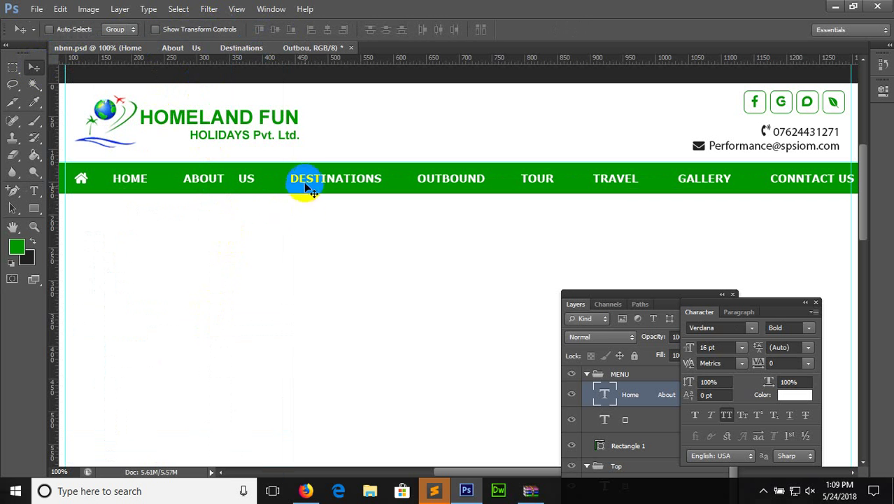
drag(303, 179, 294, 180)
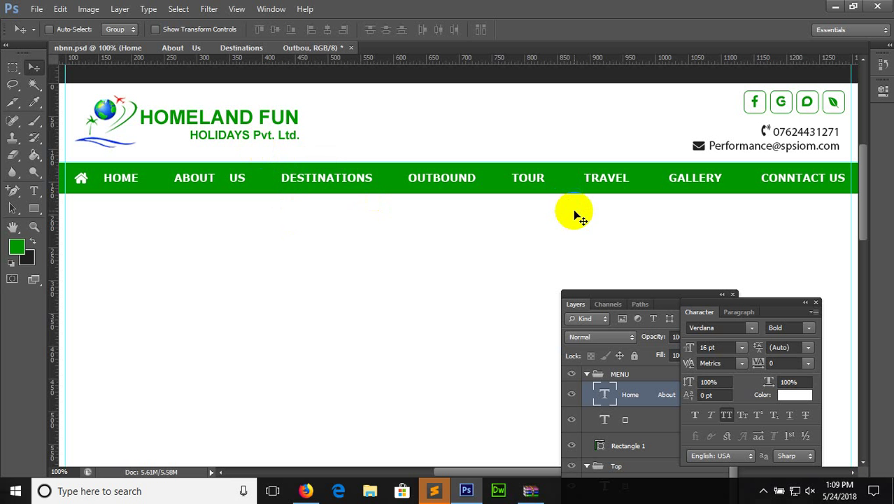
Shrink the menu text to 14 pt and shift it 21 px right
click(33, 191)
click(227, 178)
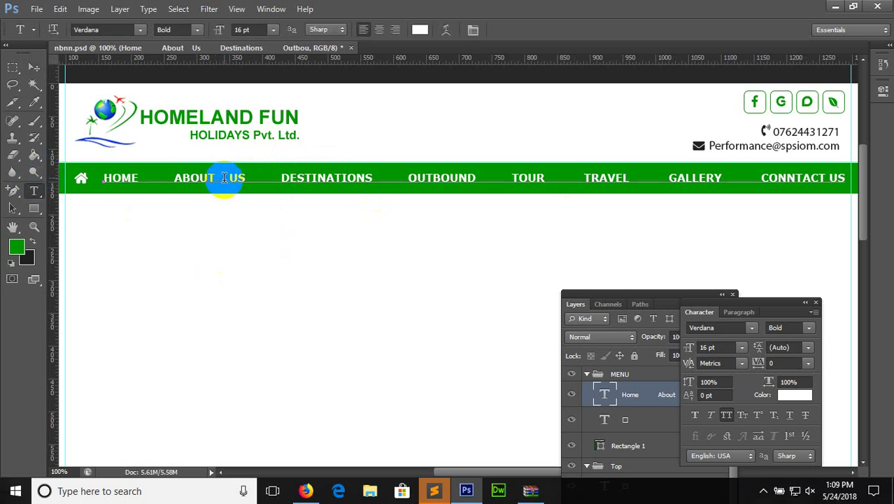
key(ctrl+a)
click(272, 29)
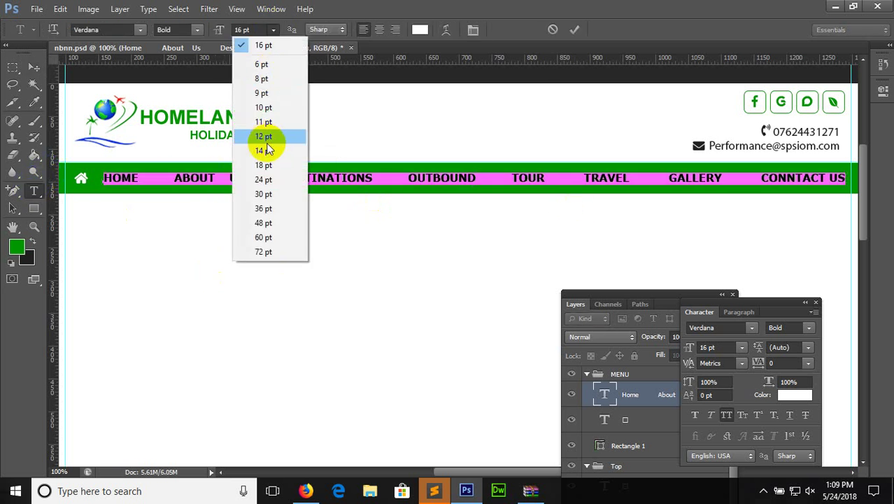
click(263, 150)
click(33, 67)
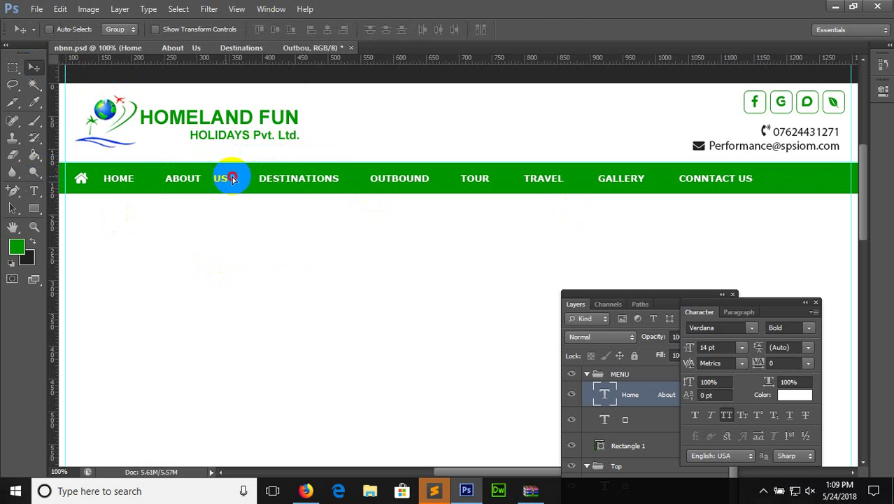
drag(225, 176, 242, 178)
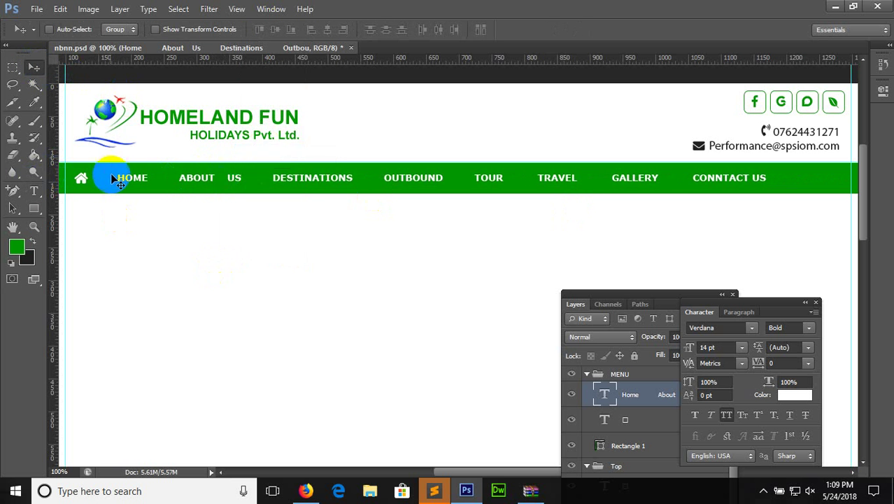
On a new layer in MENU, make a single-column selection near the home icon
click(817, 303)
drag(651, 291, 690, 127)
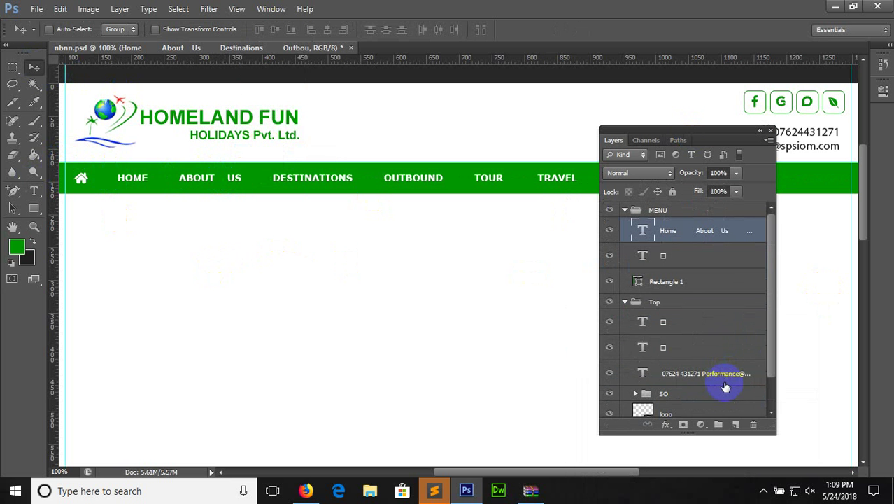
click(735, 424)
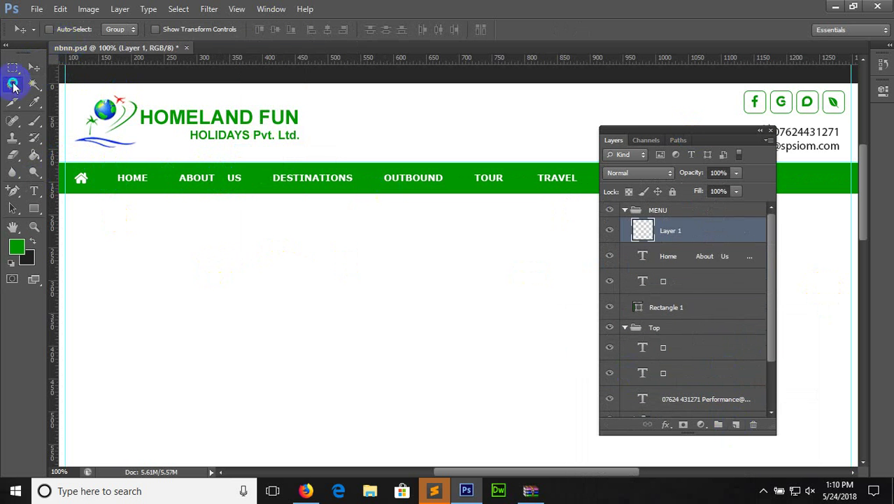
click(13, 85)
drag(8, 70, 46, 80)
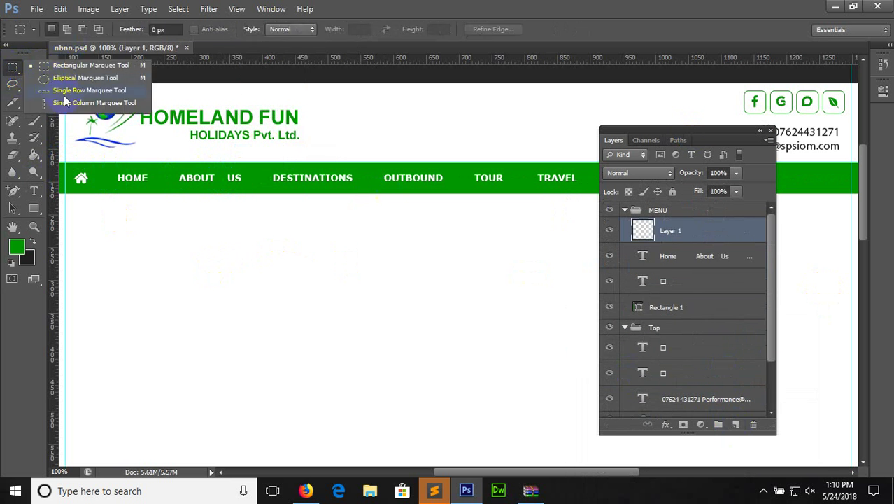
click(65, 102)
click(103, 165)
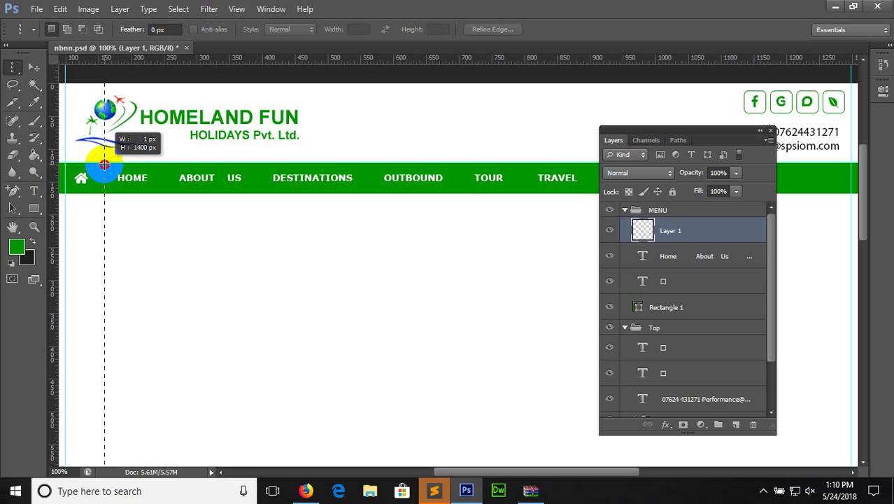
Stroke the column 1 px in bright green #2fe42e and deselect
click(60, 9)
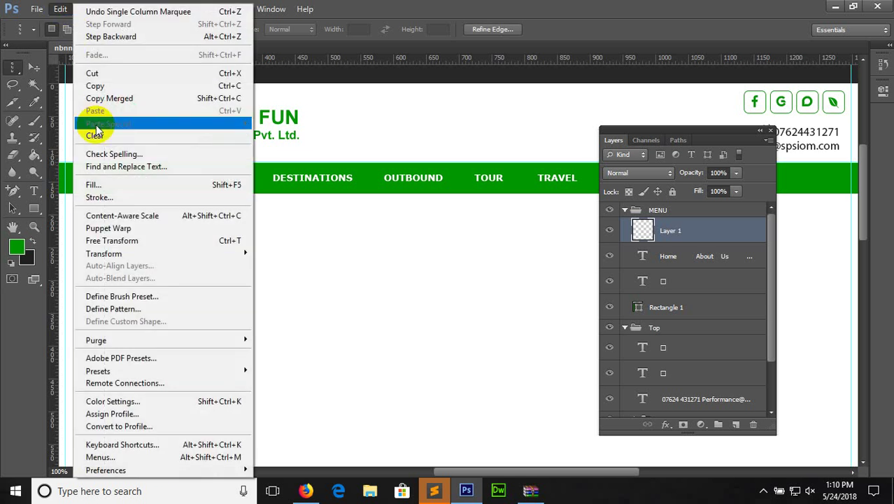
click(99, 196)
click(419, 156)
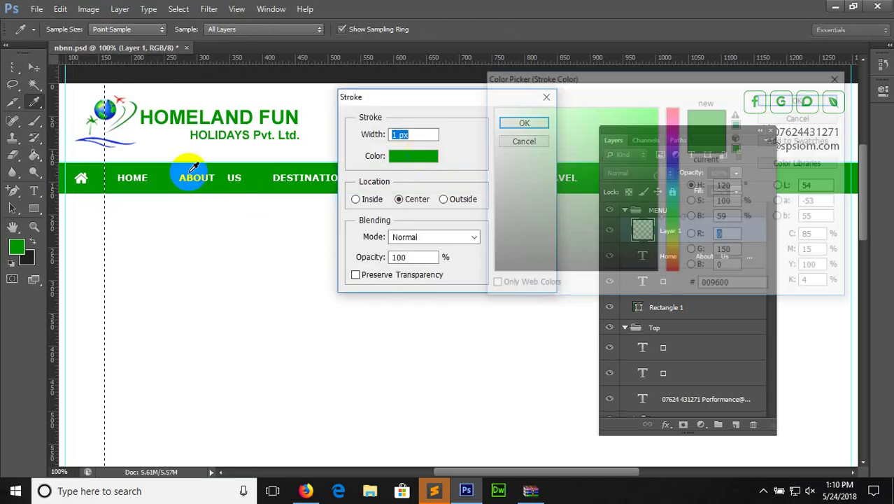
click(643, 154)
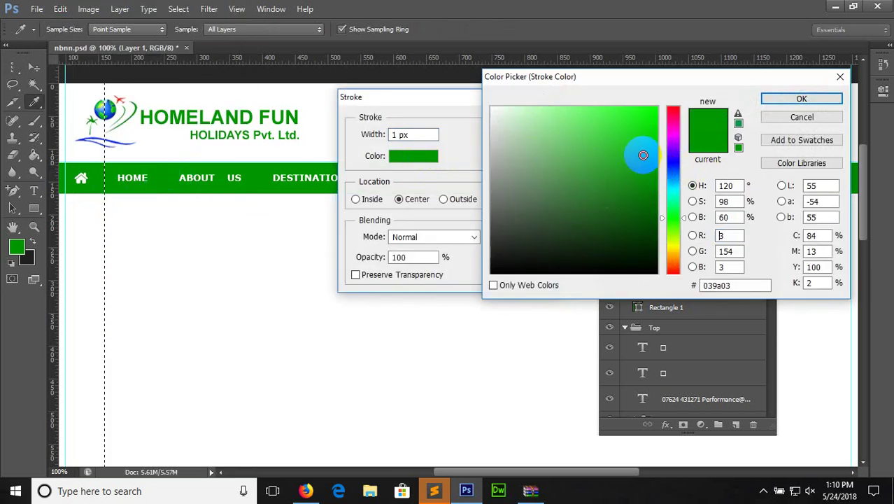
drag(643, 154, 624, 124)
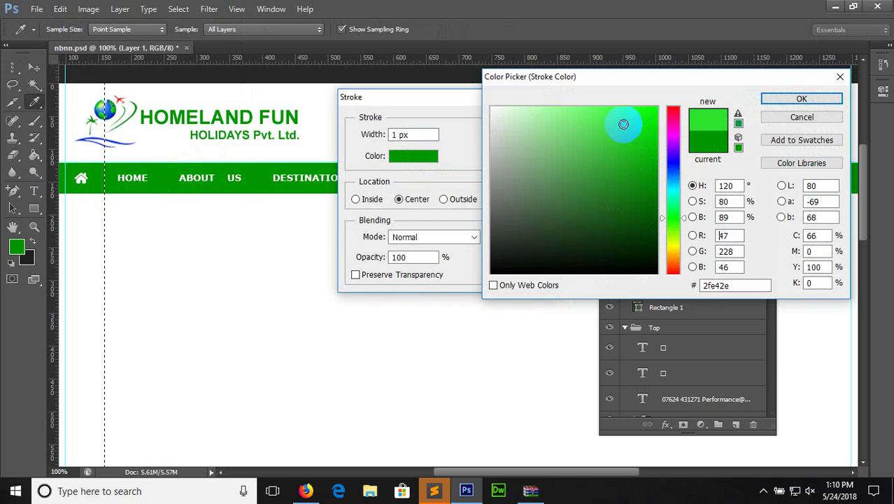
click(823, 105)
click(531, 121)
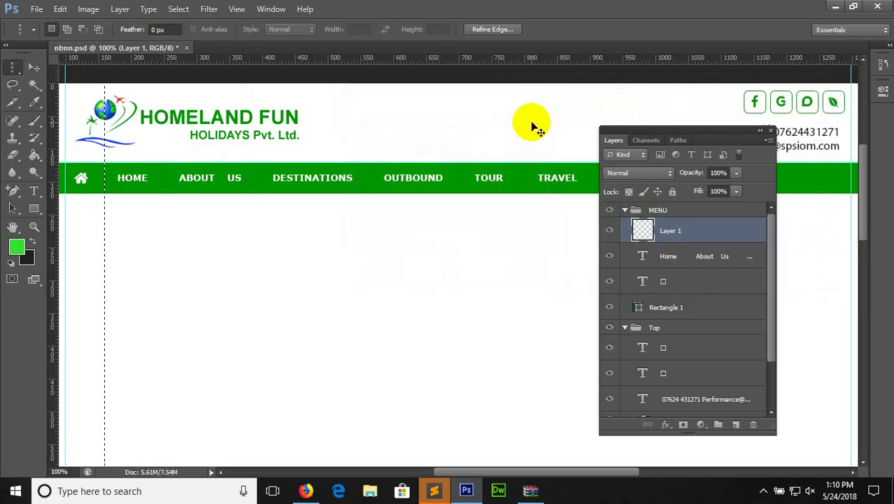
key(ctrl+d)
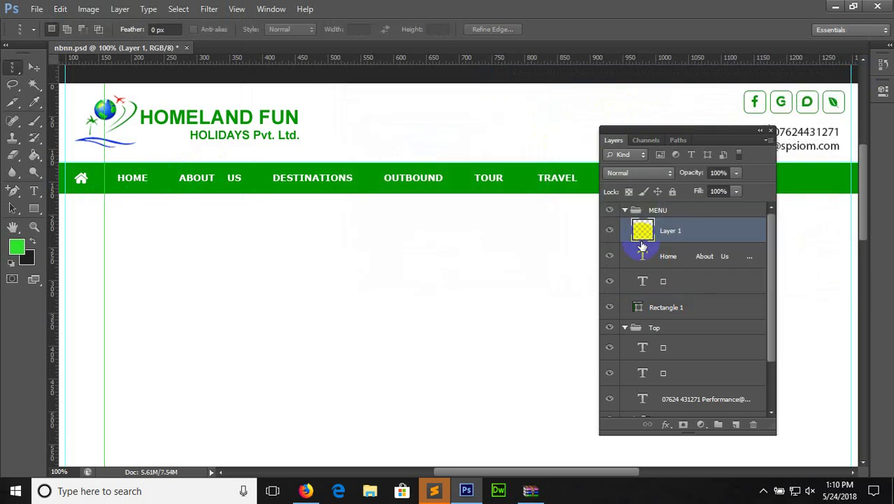
Add a new layer and select a one-pixel column just right of the first line
click(735, 424)
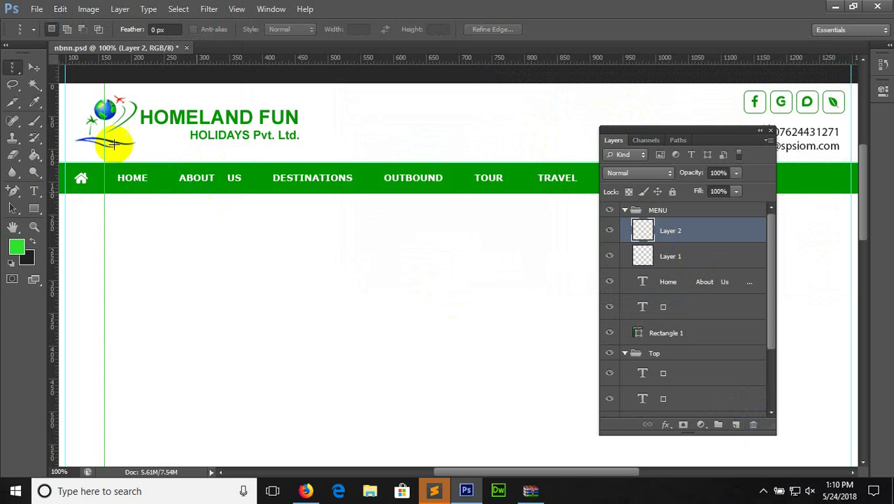
drag(14, 68, 44, 68)
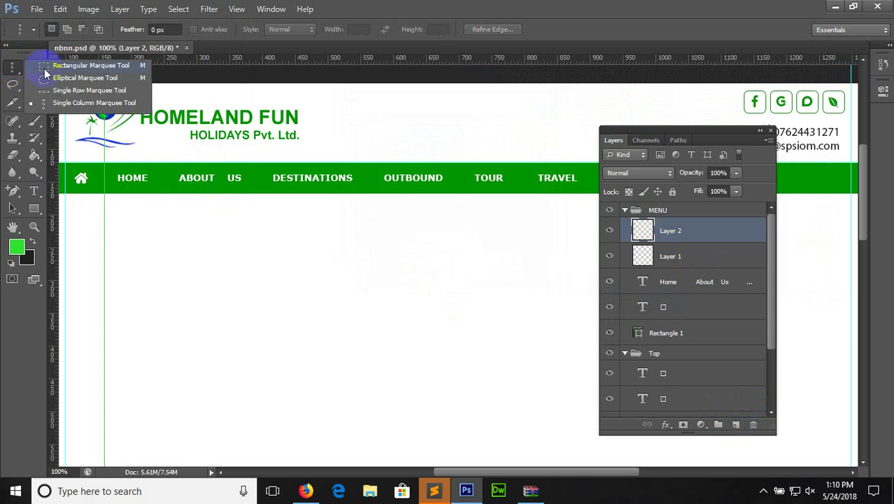
click(66, 103)
click(103, 172)
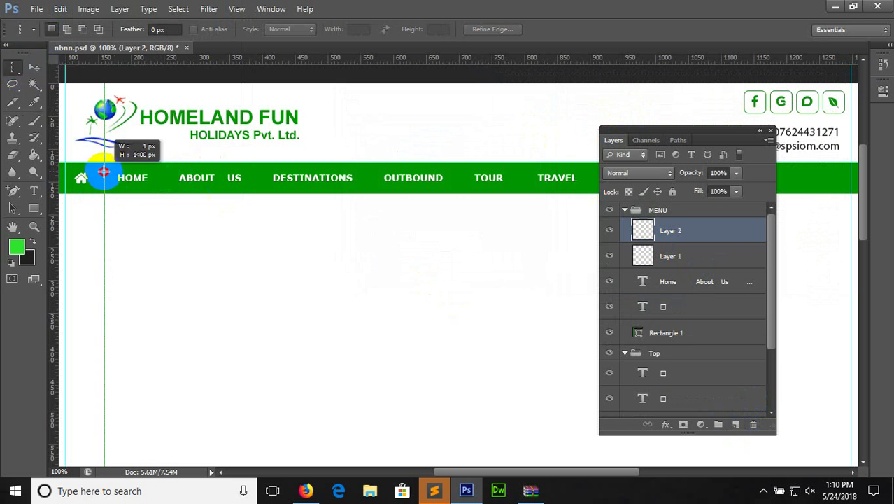
drag(104, 172, 105, 172)
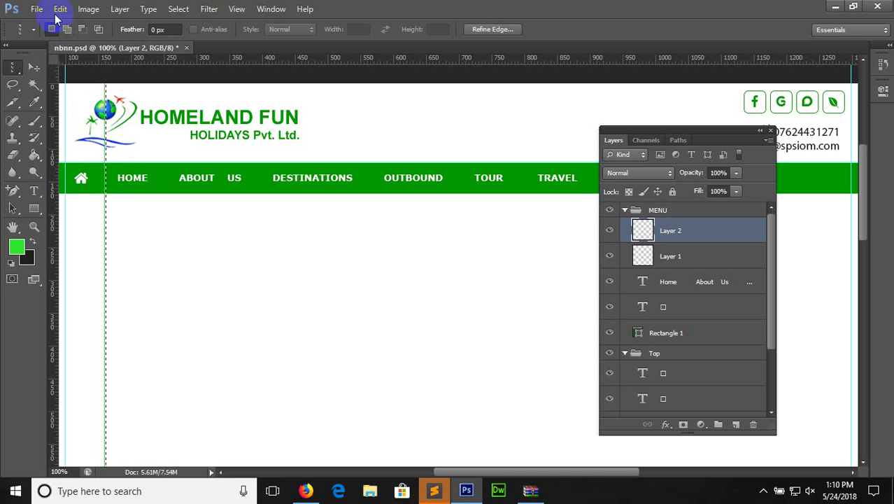
Stroke the column 1 px in darker green #2f972f
click(60, 9)
click(99, 198)
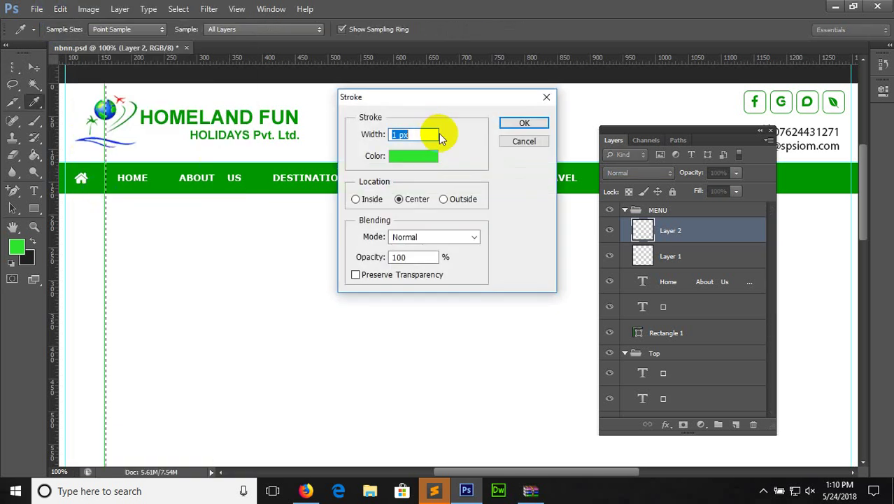
click(418, 156)
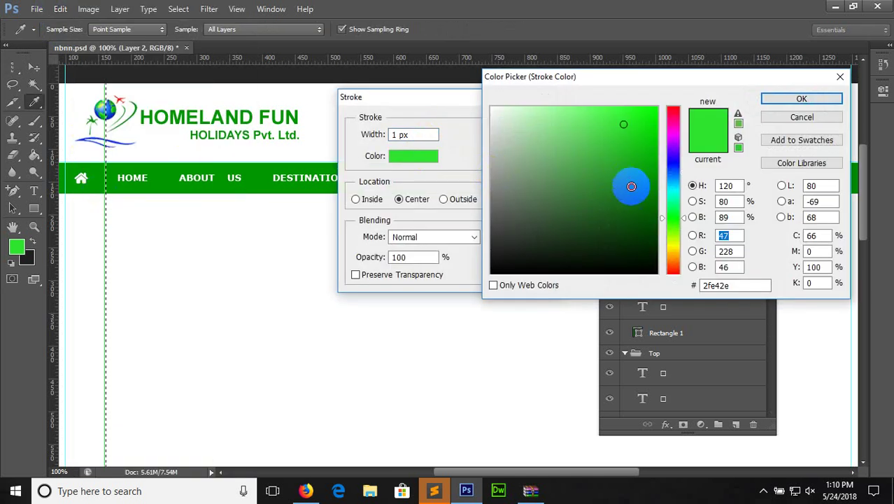
click(633, 190)
click(605, 175)
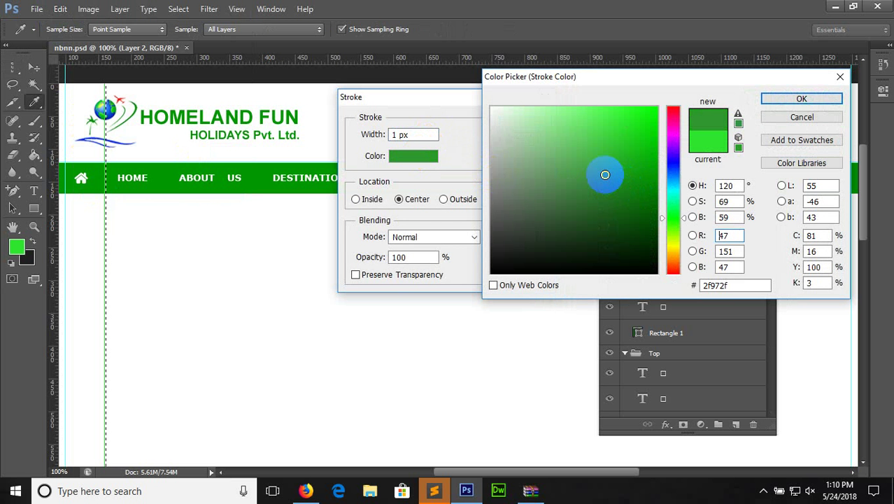
click(796, 98)
click(544, 124)
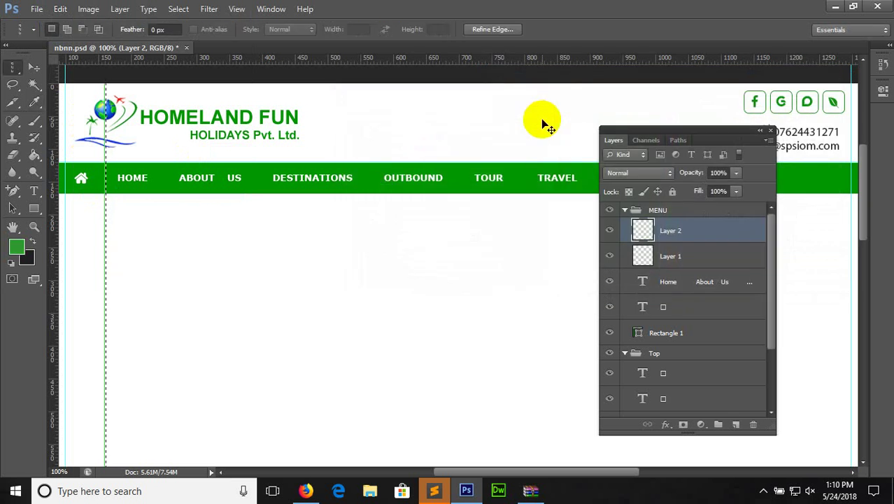
Delete Layer 1, then undo the deletion to restore it
click(32, 63)
click(32, 63)
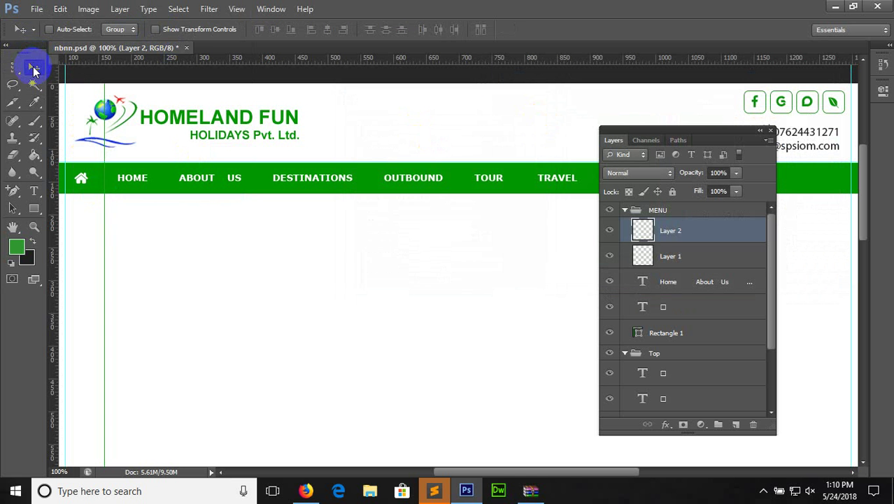
click(671, 255)
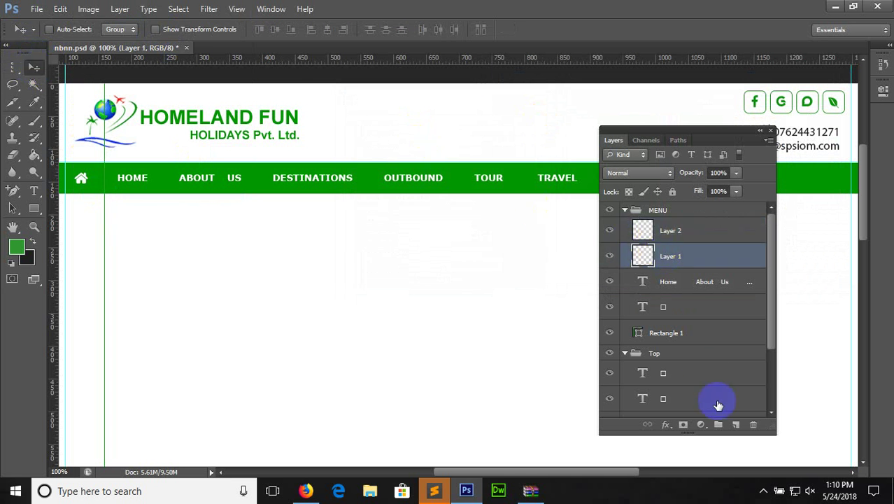
click(755, 425)
click(396, 195)
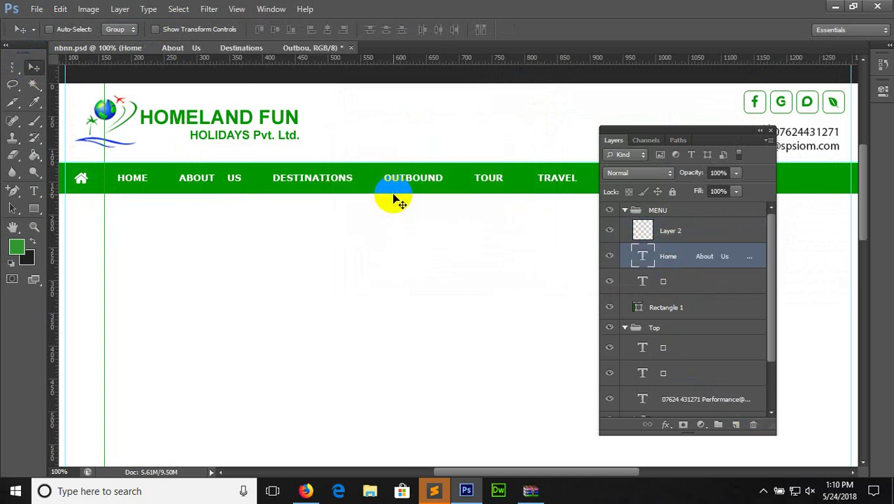
key(ctrl+z)
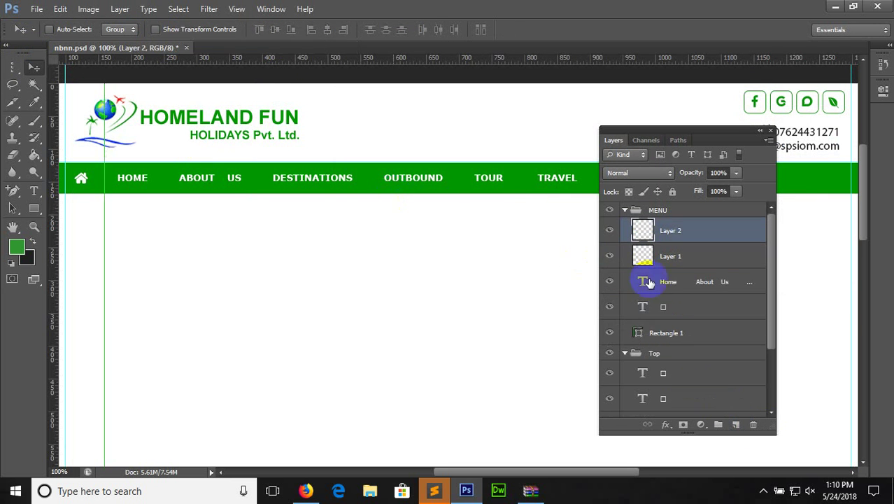
Delete Layer 2 and marquee-select a small section of the line beside the home icon
click(753, 425)
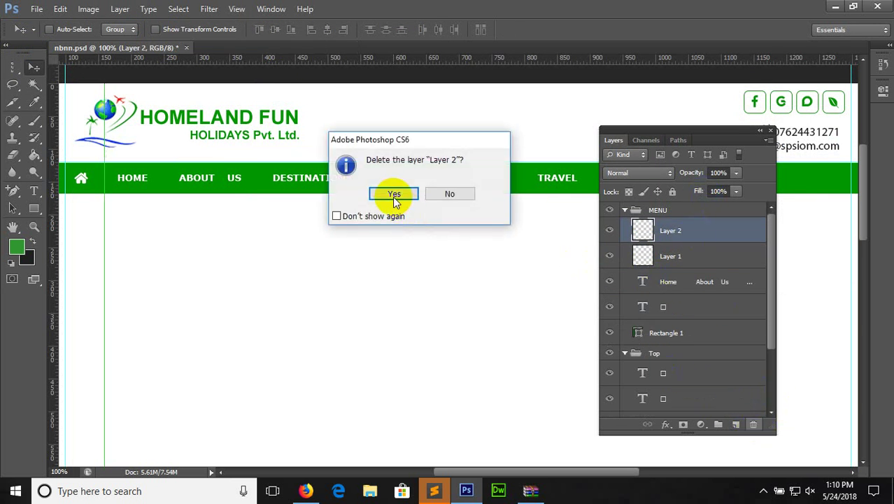
click(393, 191)
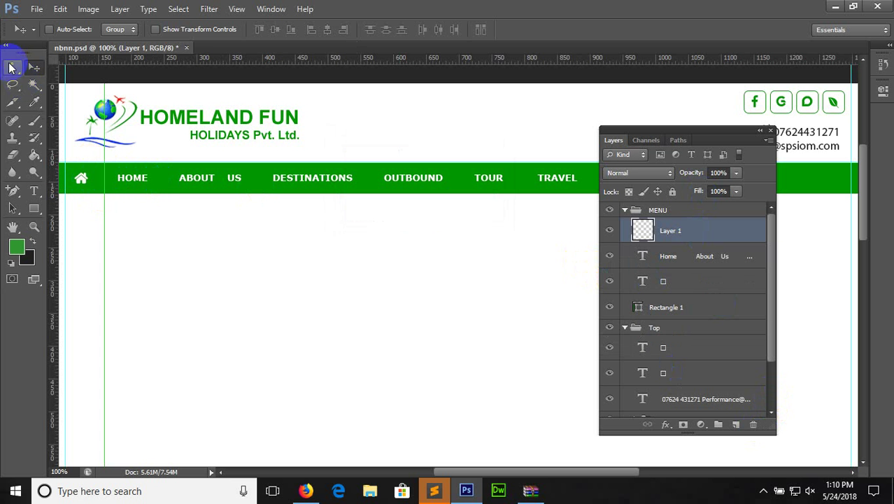
click(12, 67)
click(49, 63)
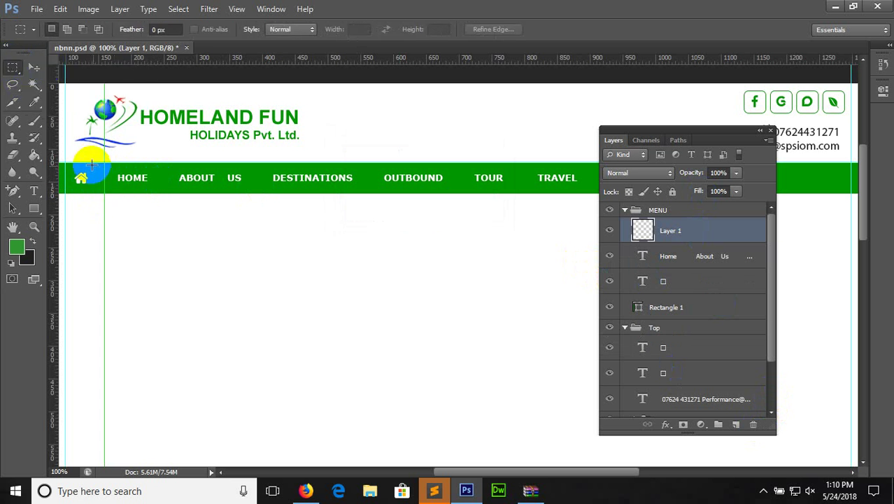
drag(91, 161, 120, 193)
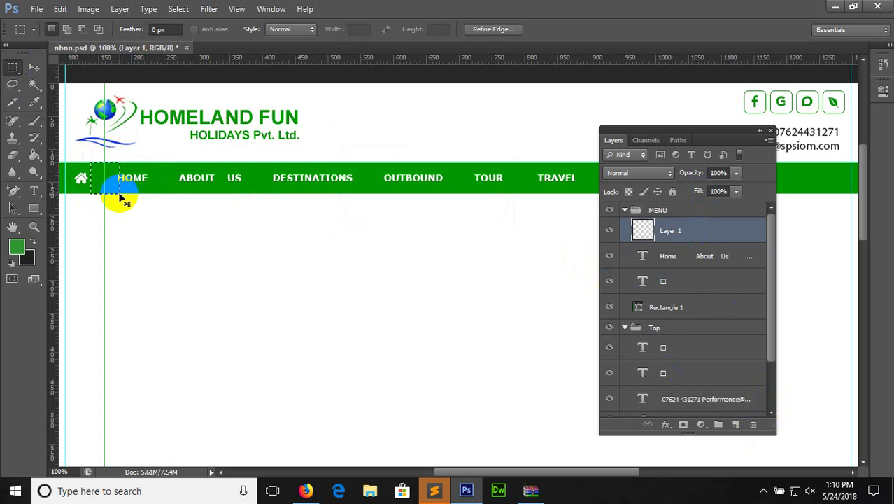
Move the short line segment into the green menu bar beside HOME
click(753, 424)
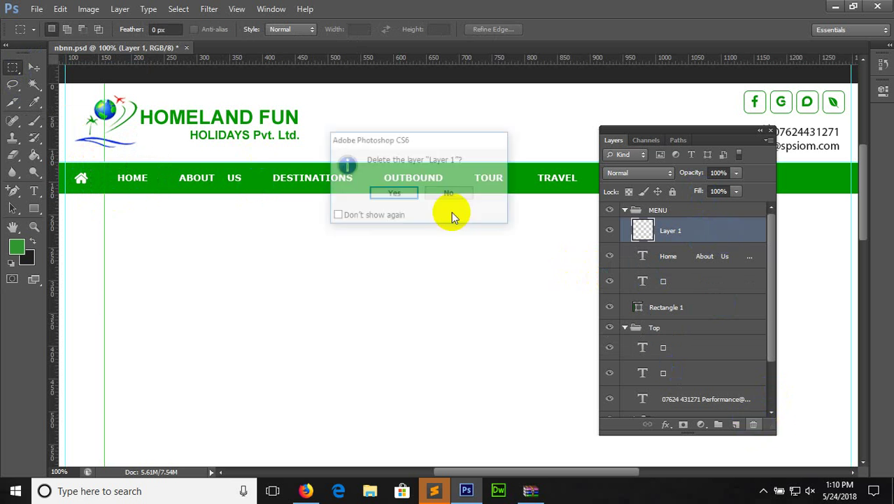
click(393, 193)
key(ctrl+z)
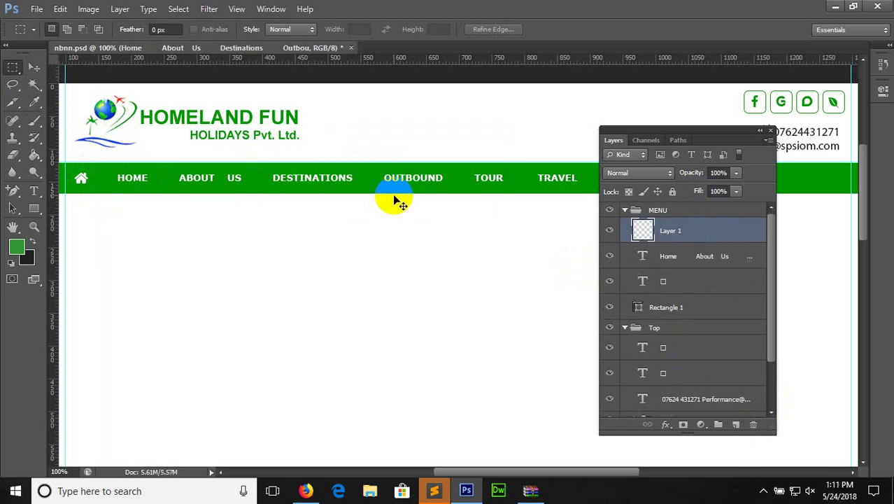
click(29, 68)
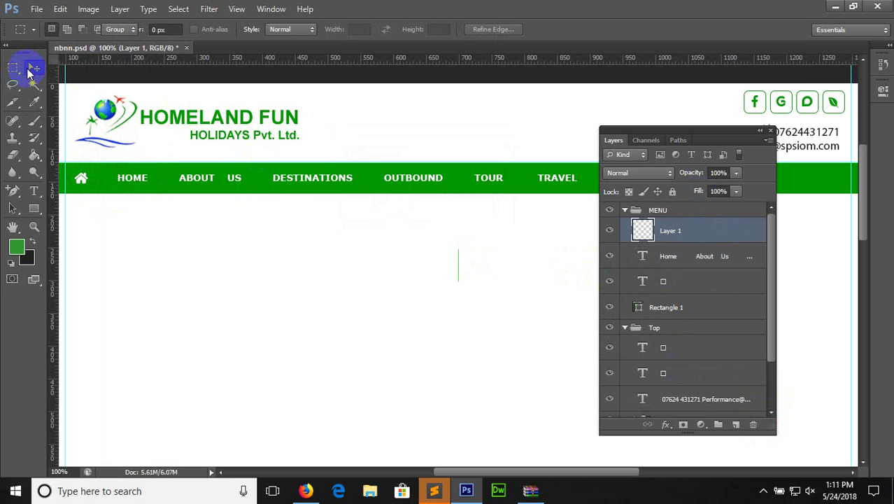
drag(453, 249, 97, 169)
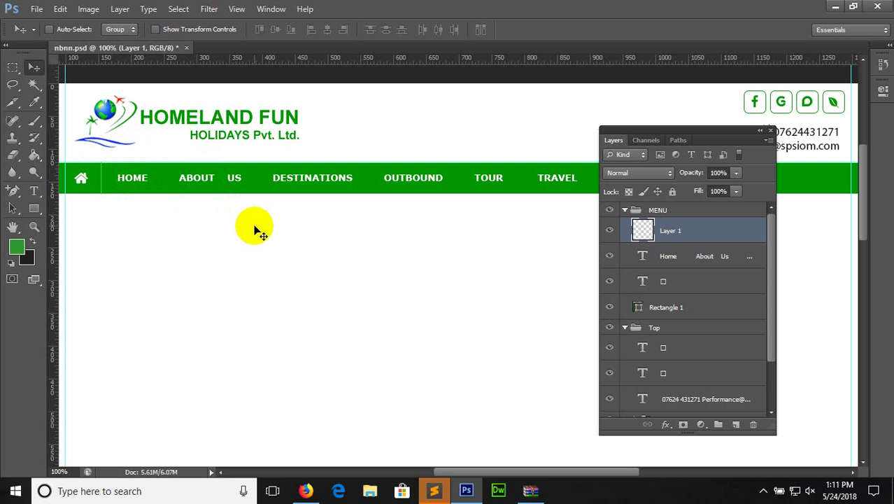
Duplicate the divider into the gaps after HOME, ABOUT US and DESTINATIONS
key(ctrl+j)
key(shift+Right)
key(shift+Right)
key(shift+Right)
key(shift+Right)
key(shift+Right)
key(shift+Right)
key(shift+Right)
key(shift+Right)
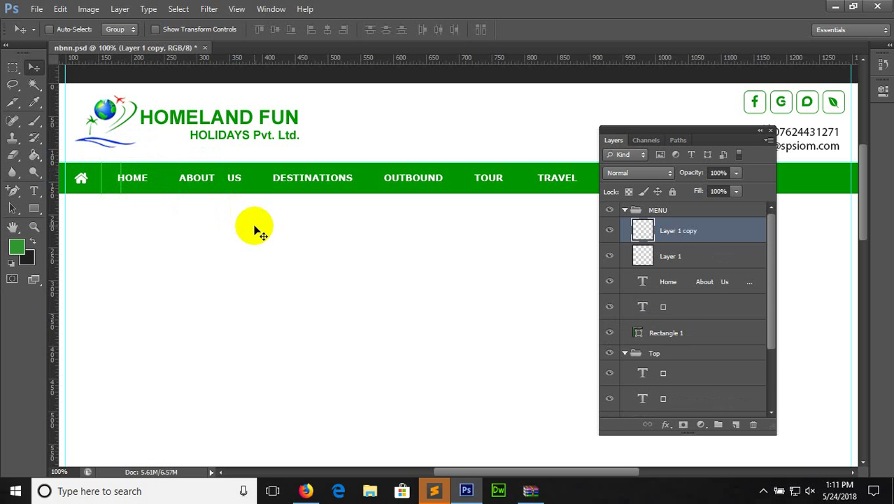
key(ctrl+j)
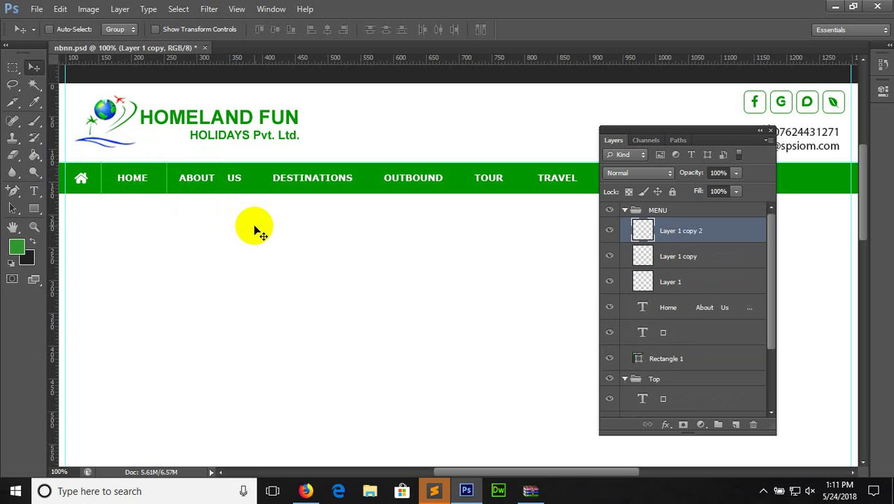
key(shift+Right)
key(shift+Right)
key(shift+Right)
key(shift+Right)
key(shift+Right)
key(shift+Right)
key(shift+Right)
key(shift+Right)
key(shift+Right)
key(shift+Right)
key(shift+Right)
key(shift+Right)
key(shift+Right)
key(shift+Right)
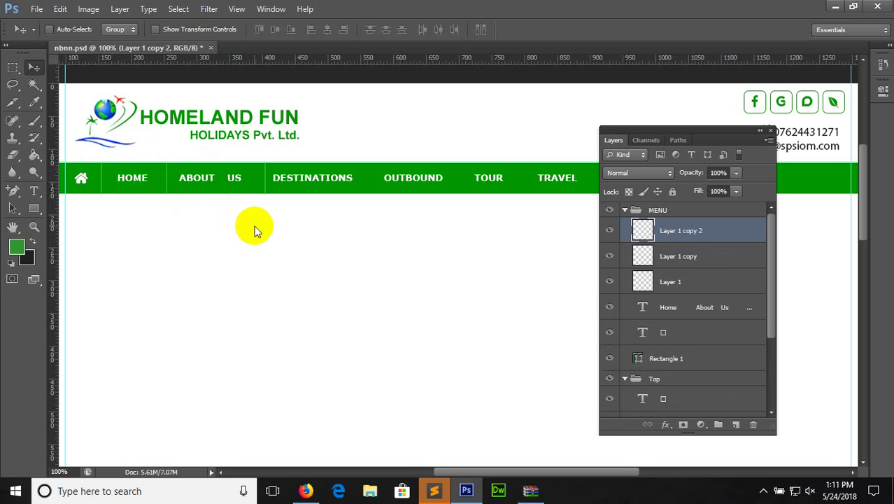
key(shift+Left)
key(shift+Left)
key(ctrl+j)
key(shift+Right)
key(shift+Right)
key(shift+Right)
key(shift+Right)
key(shift+Right)
key(shift+Right)
key(shift+Right)
key(shift+Right)
key(shift+Right)
key(shift+Right)
key(shift+Right)
key(shift+Right)
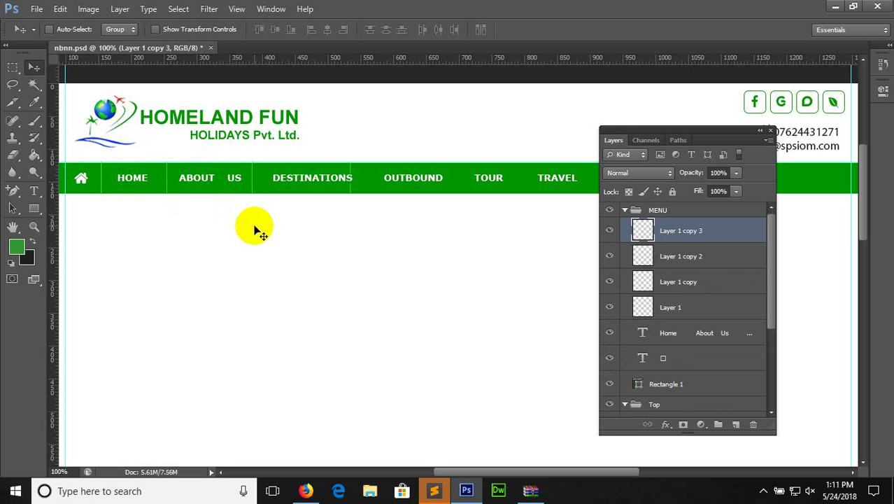
Add divider copies for the remaining gaps through CONNTACT US and collapse the MENU group
key(ctrl+j)
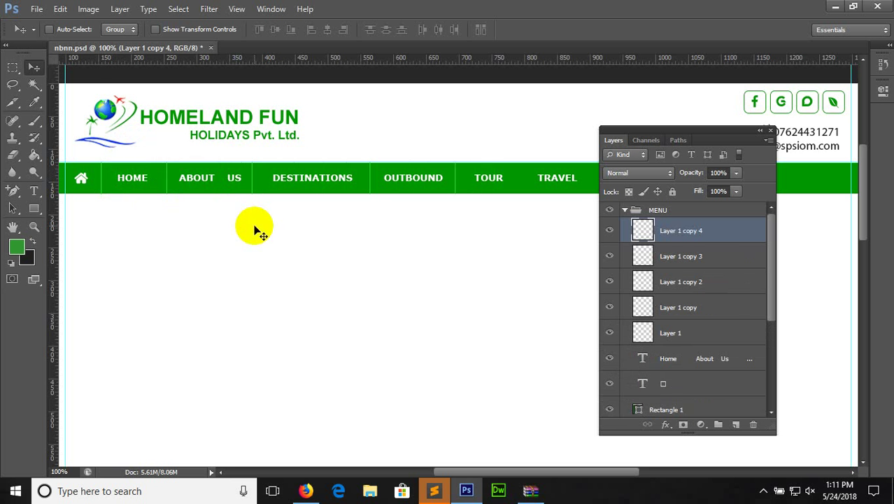
key(ctrl+j)
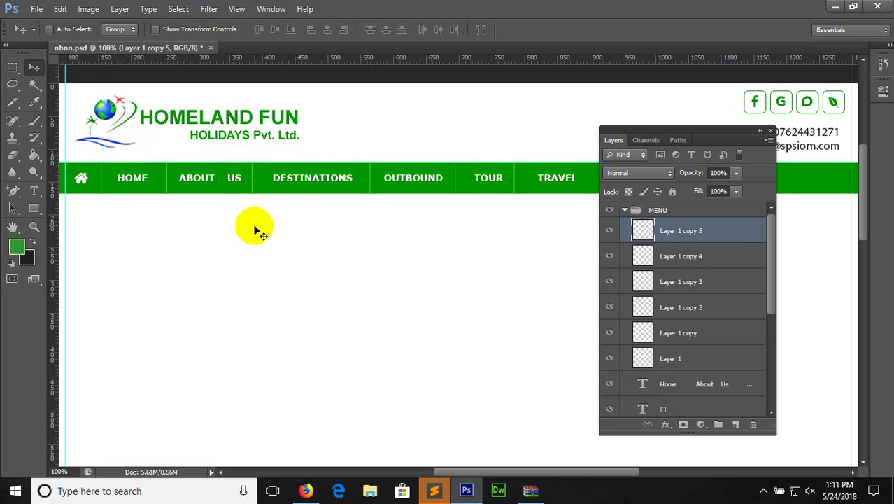
key(ctrl+j)
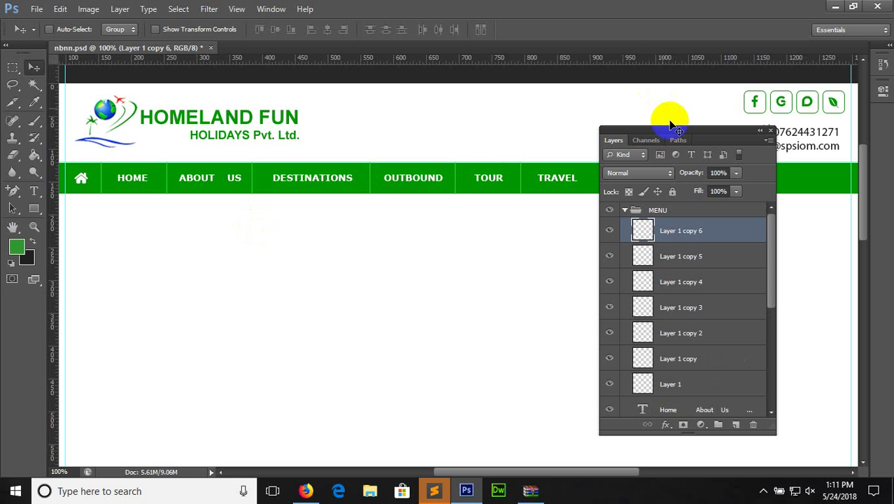
drag(674, 129, 355, 184)
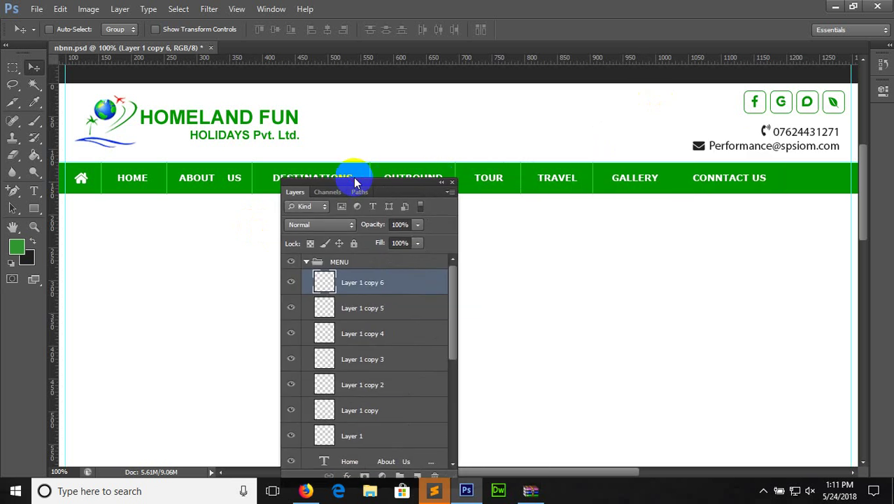
key(ctrl+j)
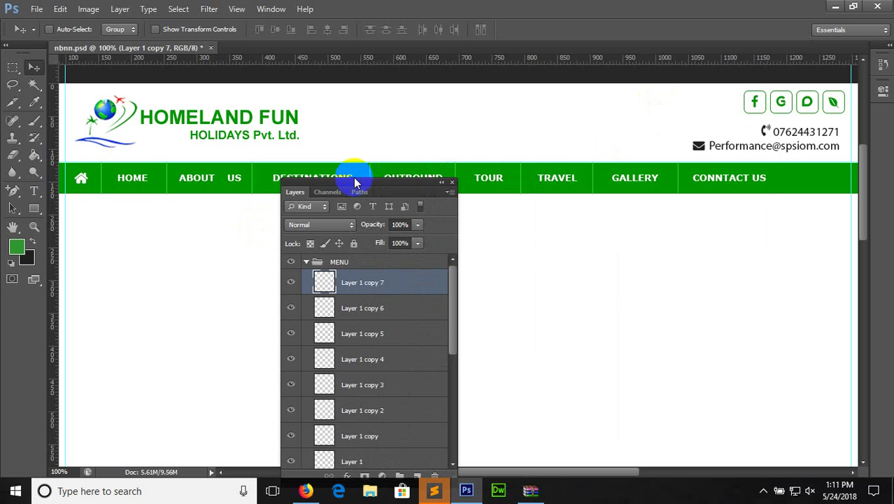
drag(565, 473, 525, 471)
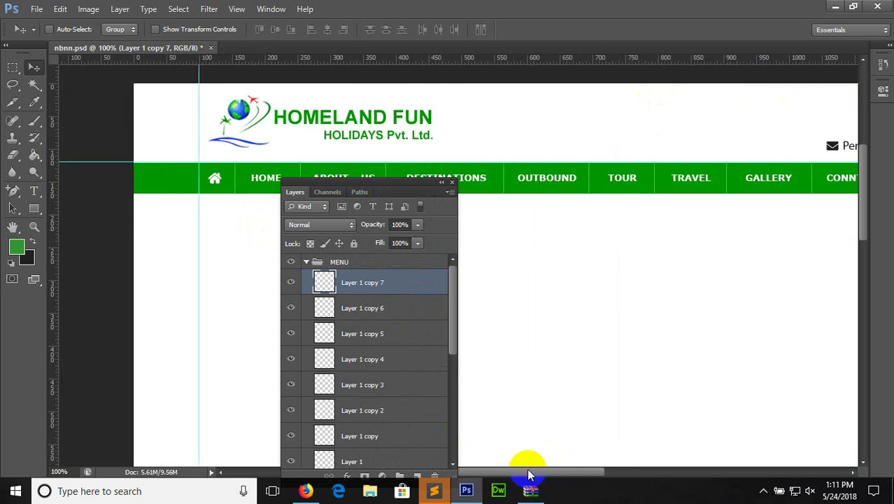
click(307, 262)
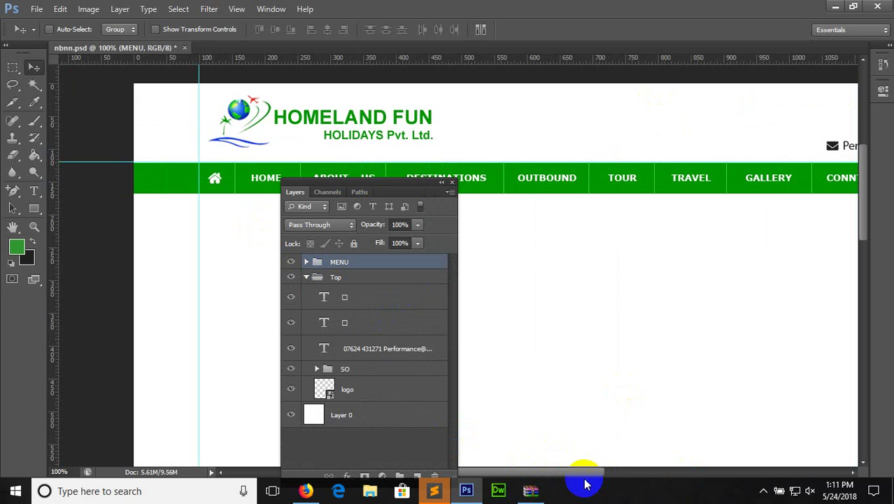
Save the mockup, collapse the Top group, and create a new group named Slider
drag(578, 478, 609, 476)
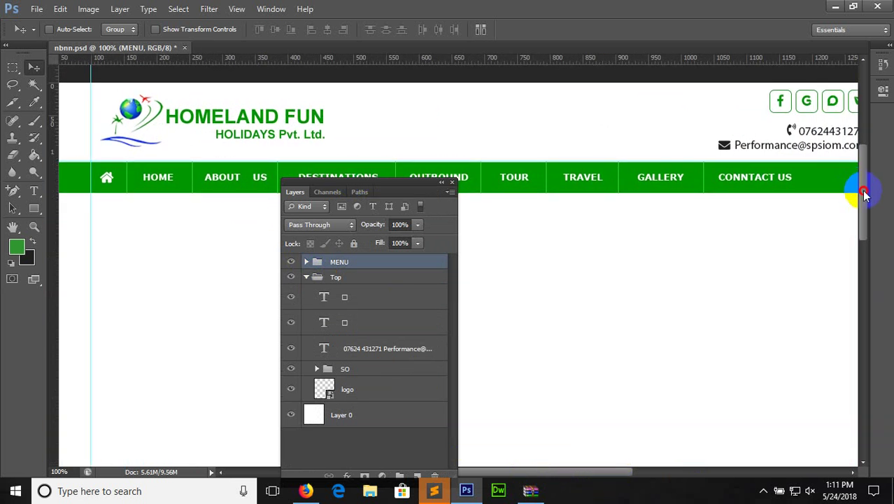
drag(862, 192, 854, 194)
key(ctrl+s)
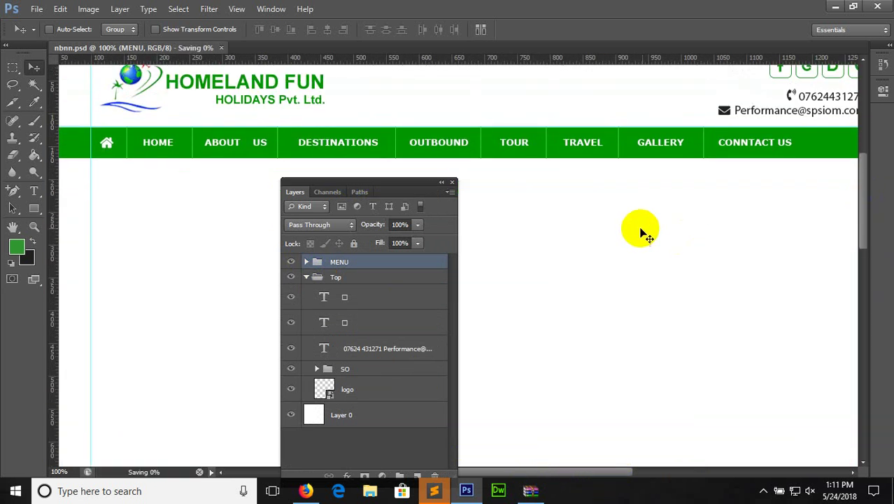
click(307, 278)
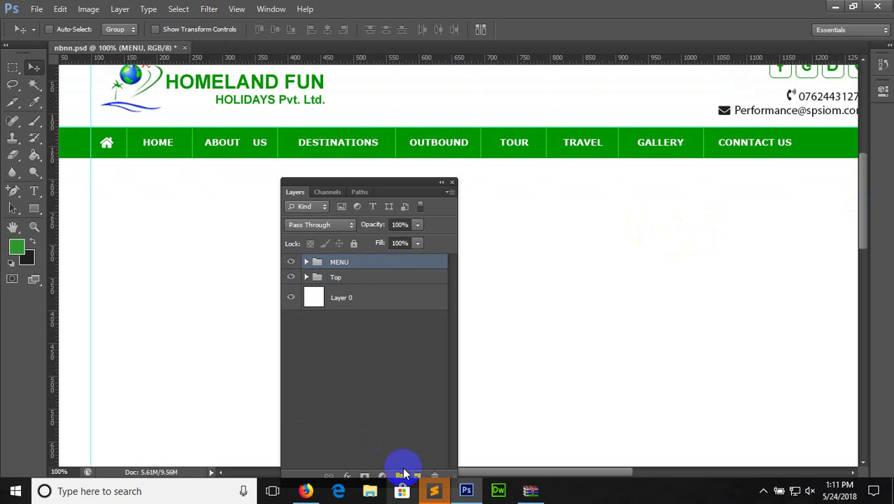
click(400, 475)
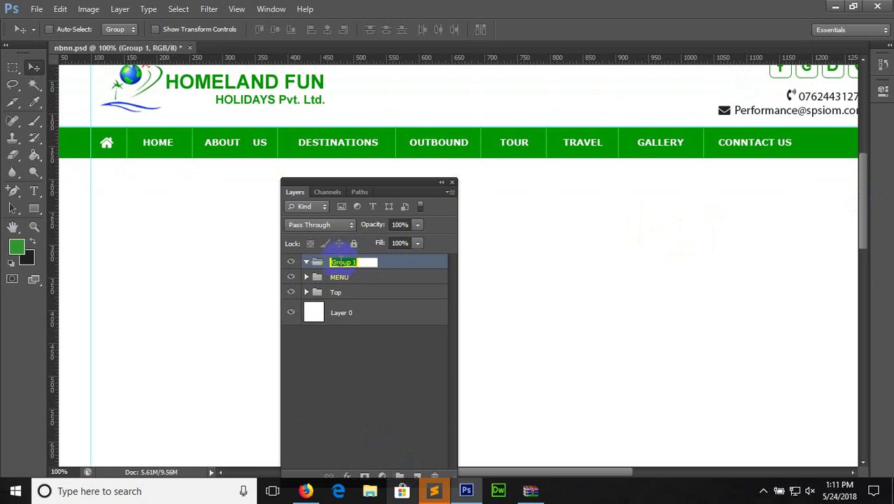
key(Return)
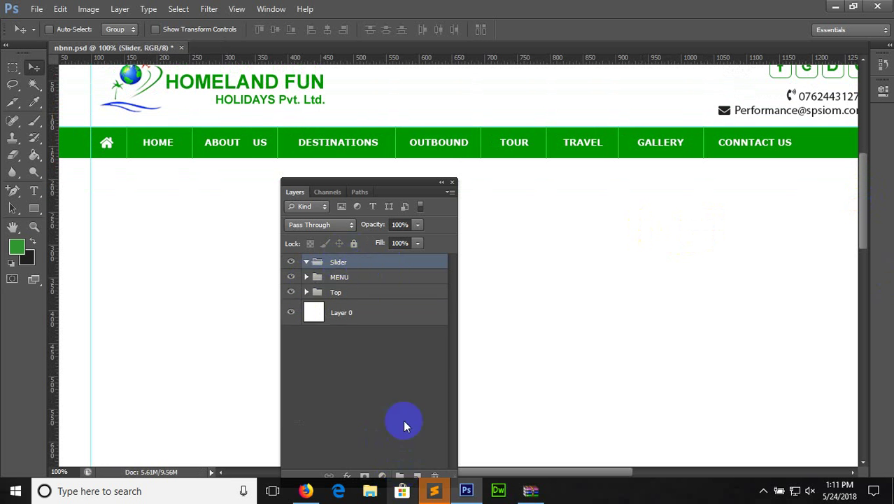
Add an empty layer inside Slider, save, and switch to File Explorer
click(416, 476)
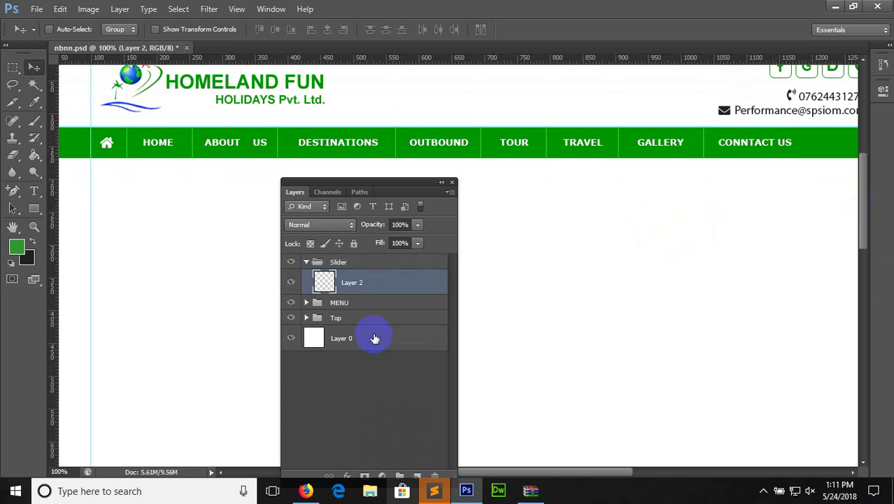
key(ctrl+s)
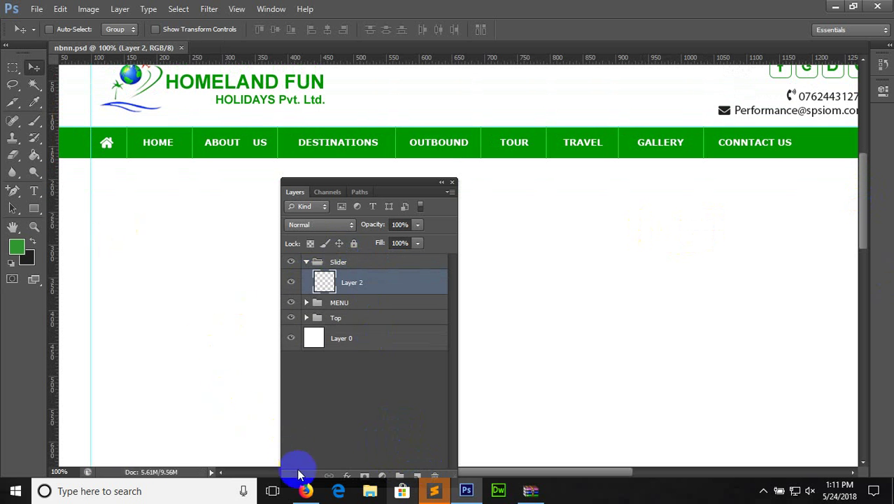
click(306, 490)
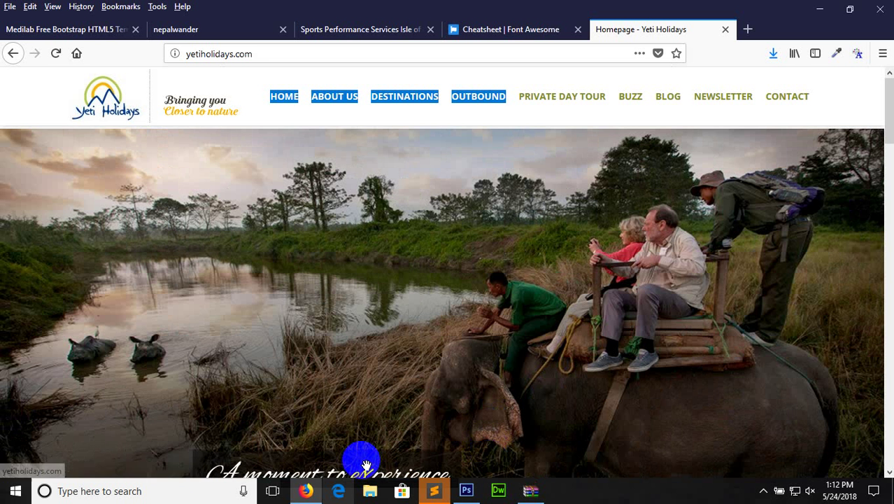
click(370, 483)
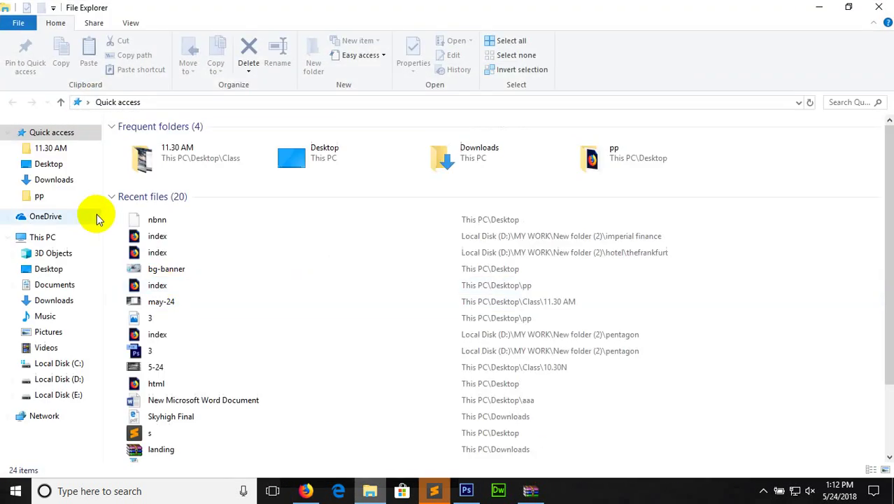
Browse to Local Disk (E:) > Broadway > homeland > images and drag slide-1 into Photoshop
click(62, 379)
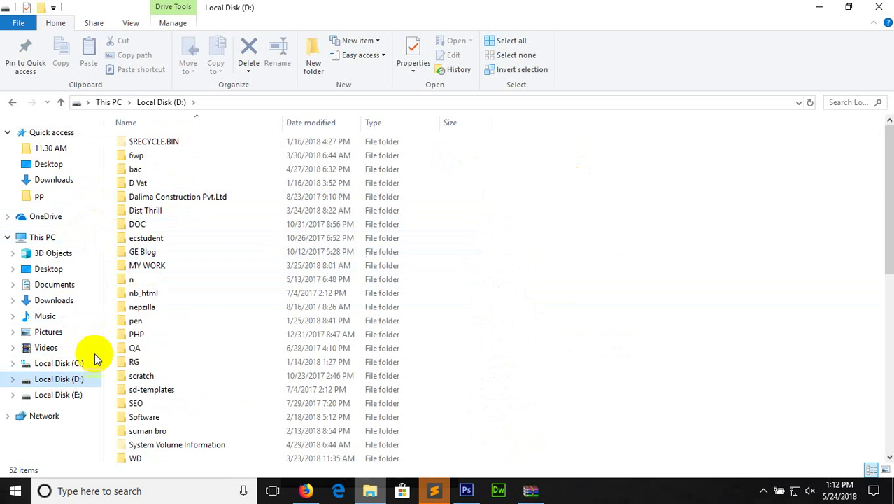
click(76, 396)
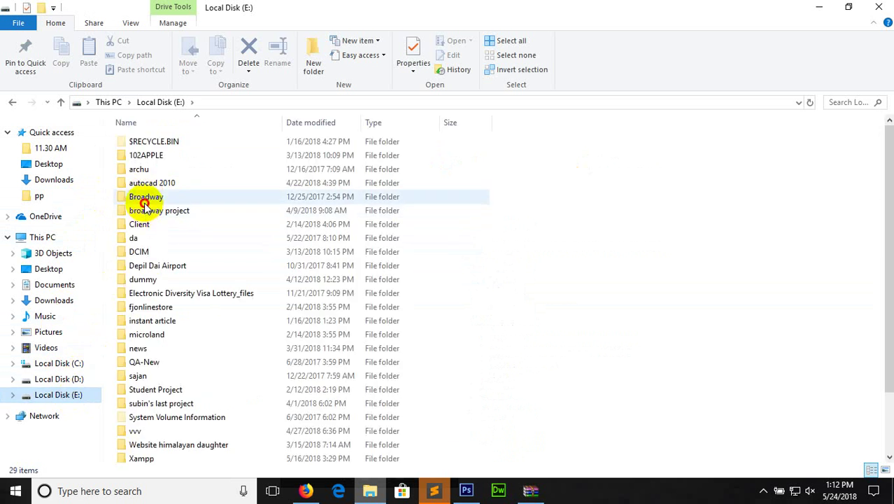
double_click(146, 199)
double_click(146, 206)
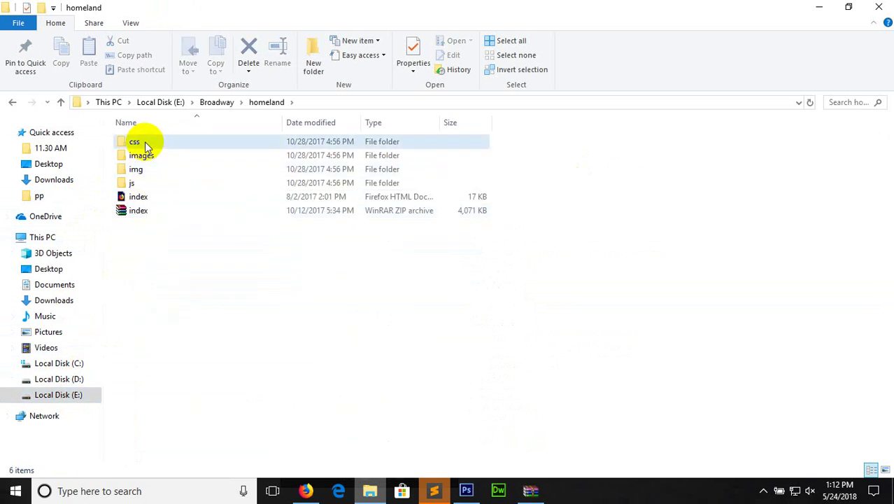
click(145, 141)
double_click(145, 155)
click(497, 328)
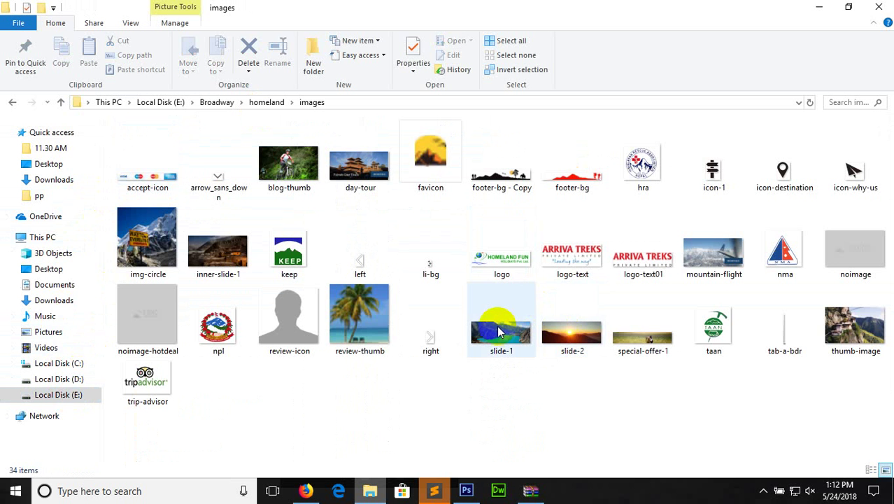
drag(497, 328, 577, 244)
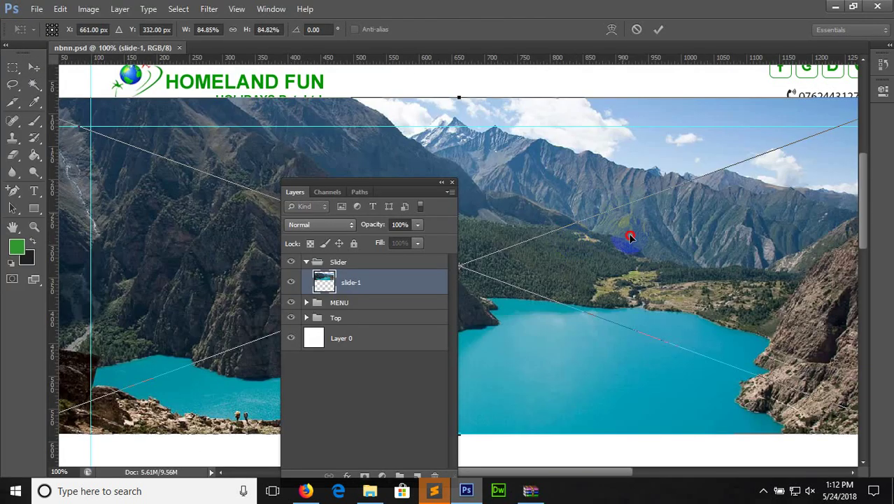
Position slide-1 just below the green menu bar and commit the placement
drag(629, 238, 681, 286)
key(ctrl+minus)
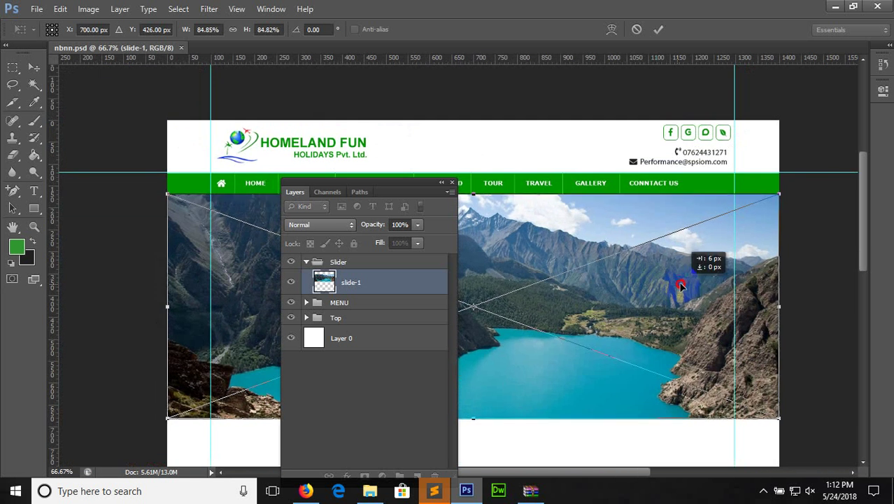
key(Return)
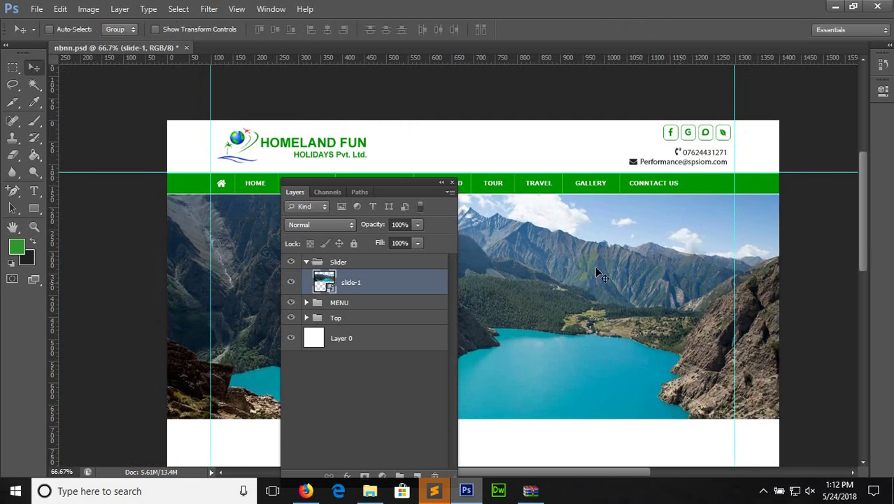
click(307, 262)
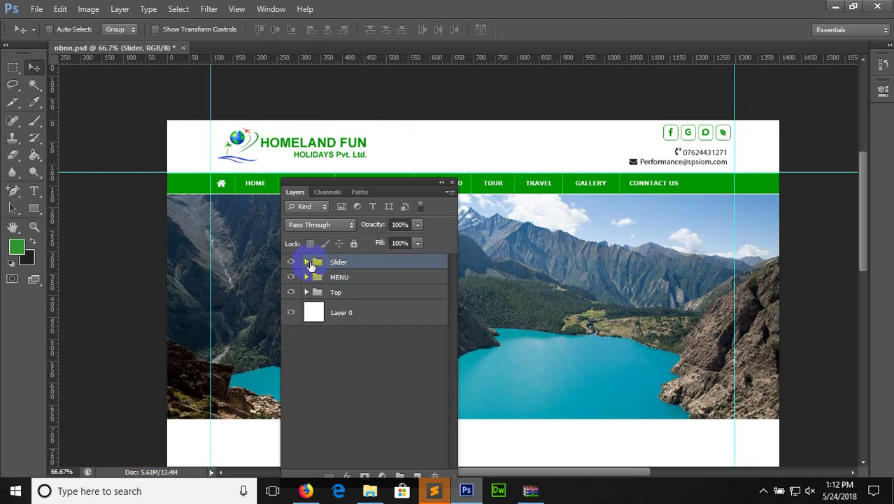
click(306, 262)
click(399, 282)
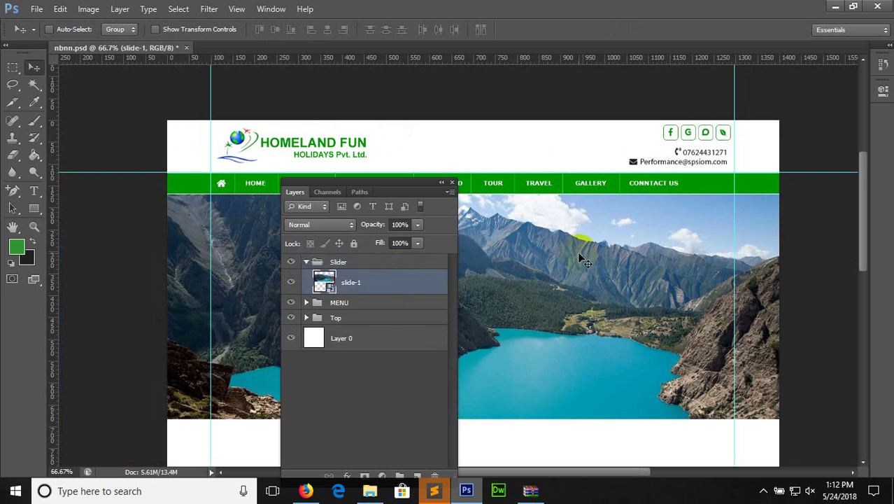
Review the lake banner at 100% and zoomed out, then return to the Firefox reference site
key(ctrl+plus)
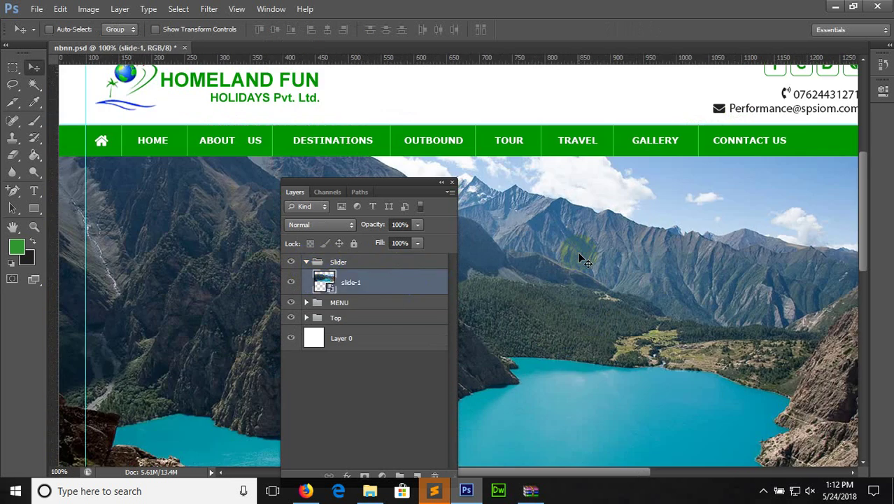
drag(865, 203, 866, 208)
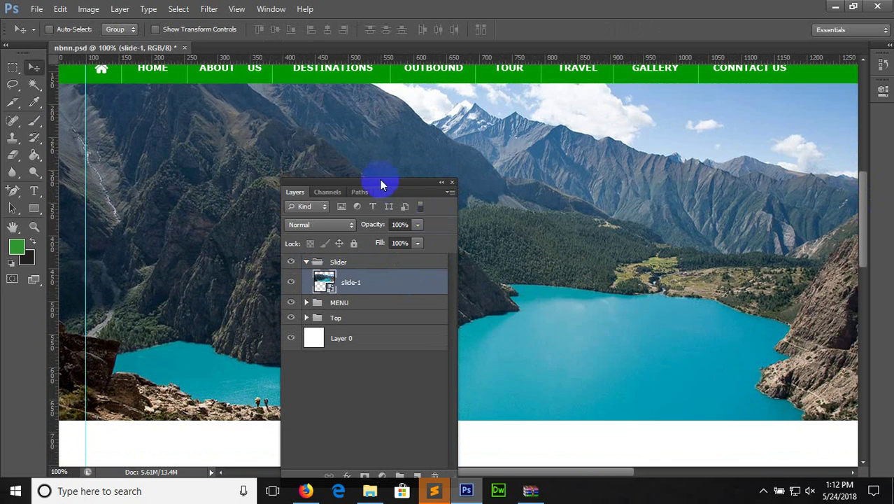
drag(380, 183, 593, 214)
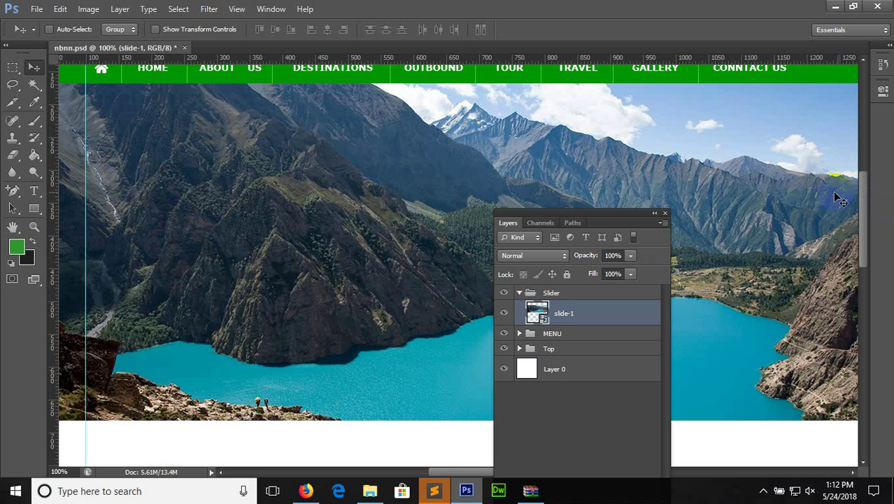
key(ctrl+minus)
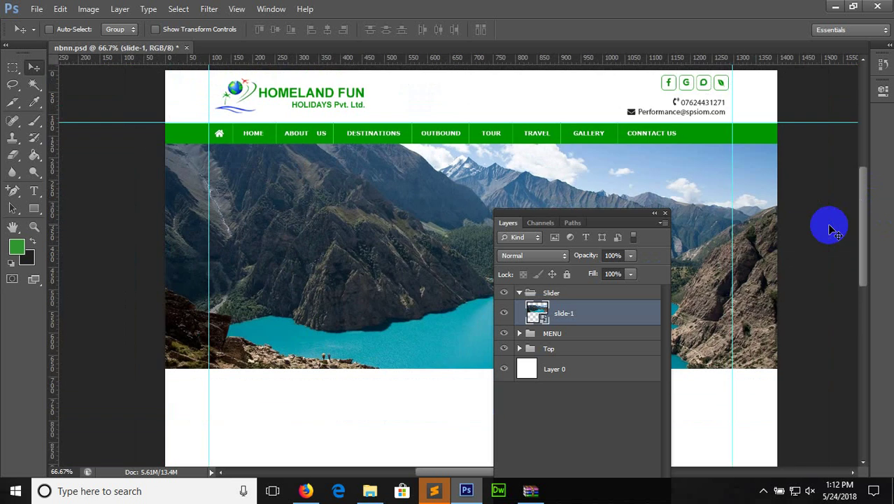
click(306, 491)
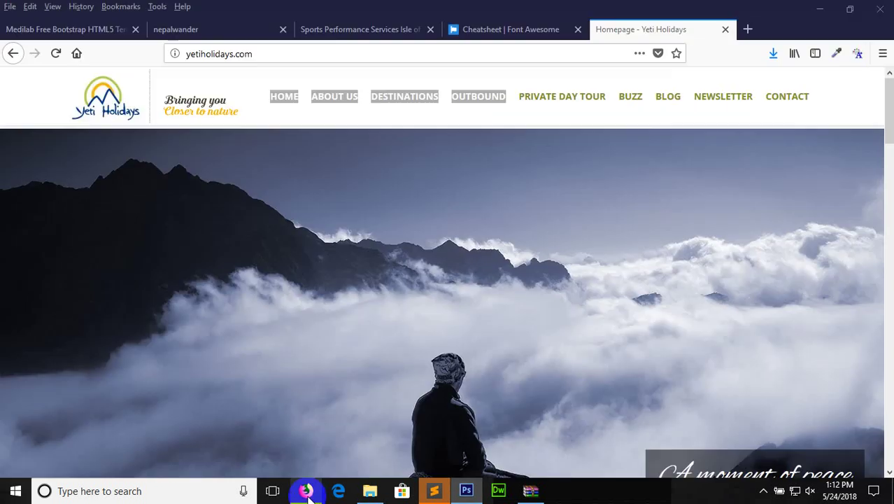
Search the Font Awesome cheatsheet for 'arrow', copy the angle-left glyph, and return to Photoshop
click(525, 31)
key(ctrl+f)
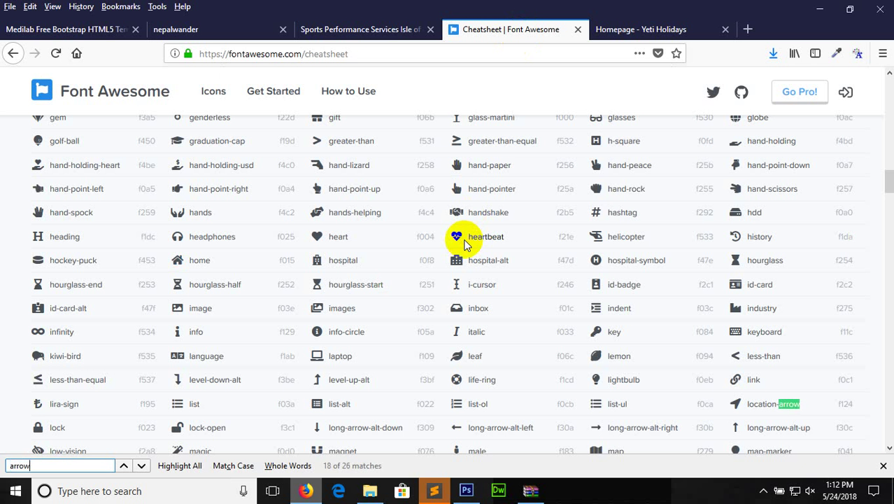
key(Return)
key(Return)
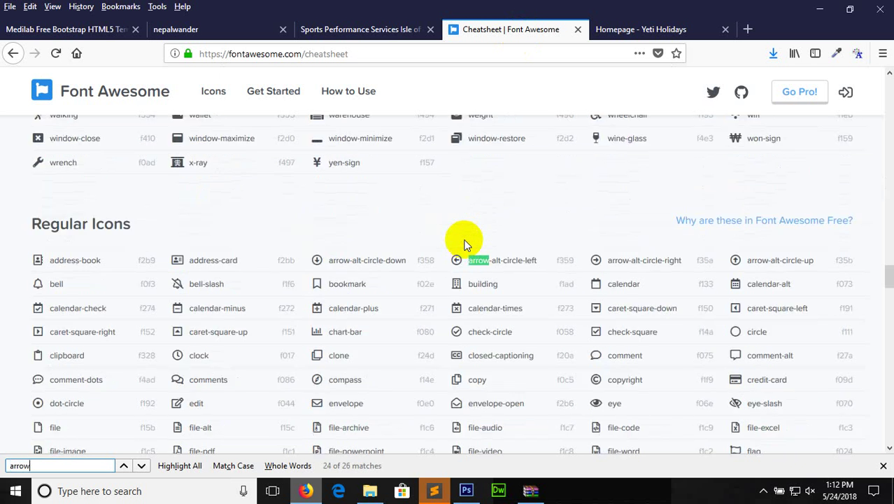
key(Return)
key(Return)
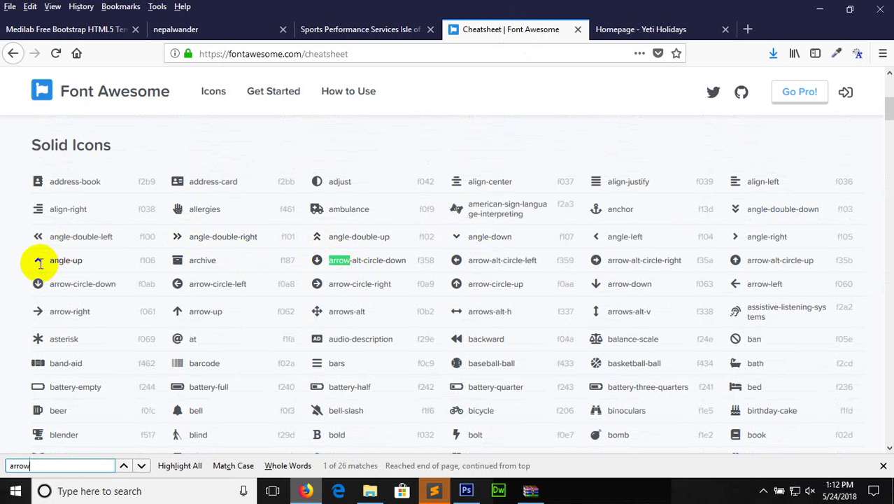
double_click(596, 237)
right_click(595, 238)
click(613, 248)
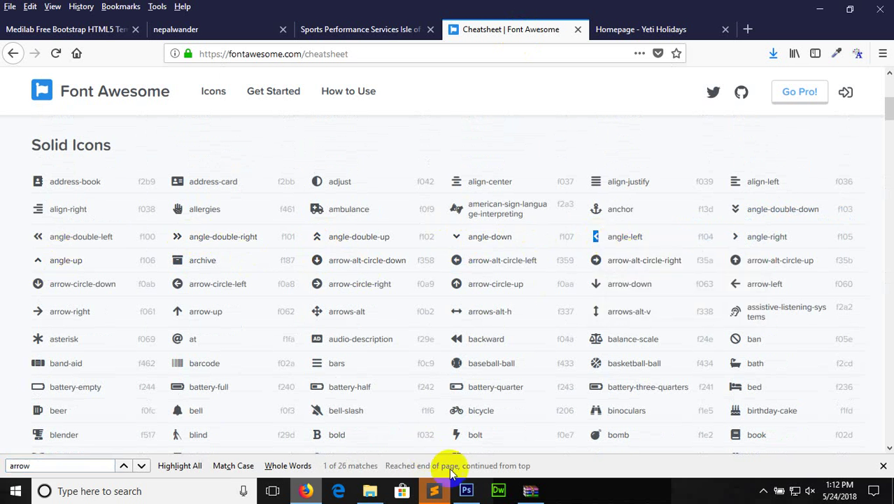
click(466, 491)
click(34, 191)
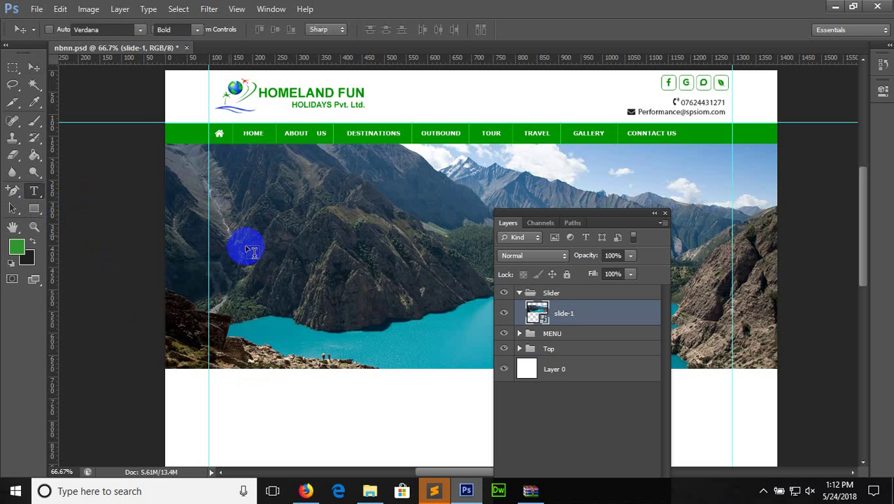
Paste the angle-left glyph as text on the slider, sized 72 pt in Font Awesome
click(250, 247)
key(ctrl+v)
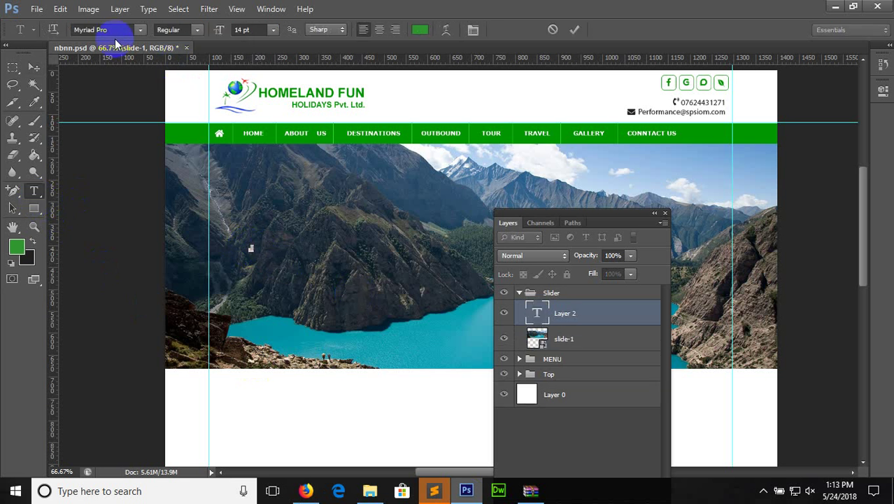
text(a)
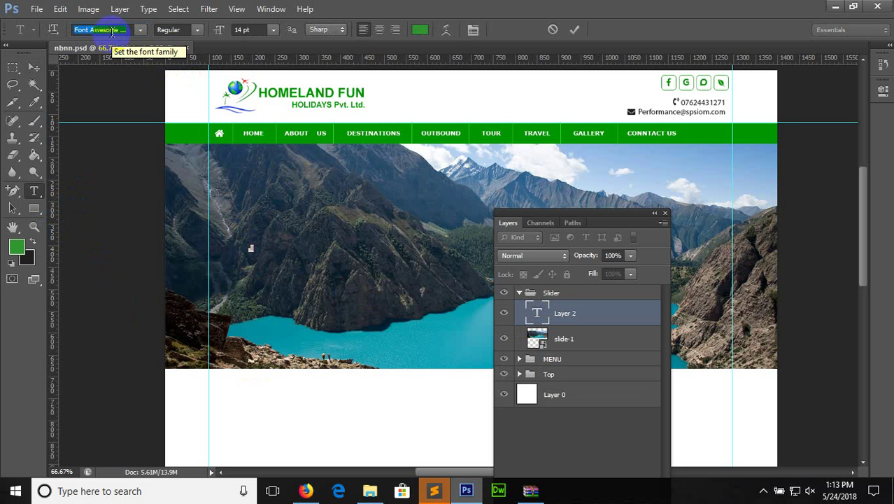
click(272, 31)
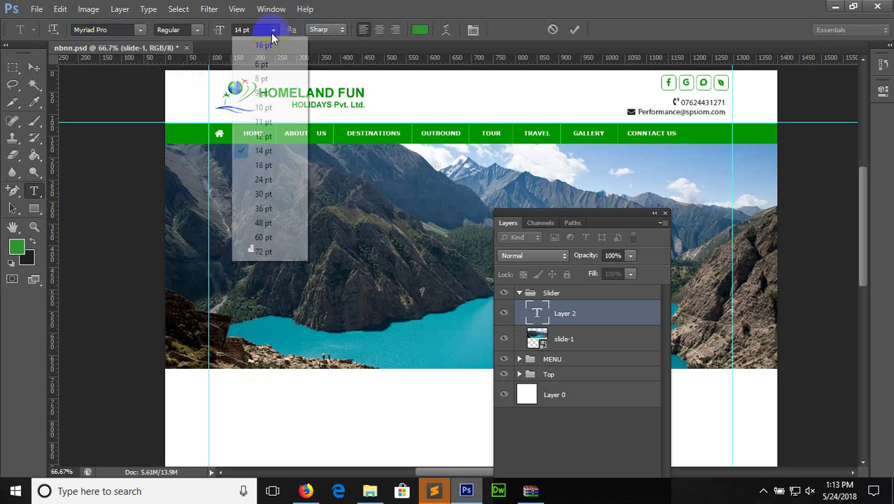
click(274, 253)
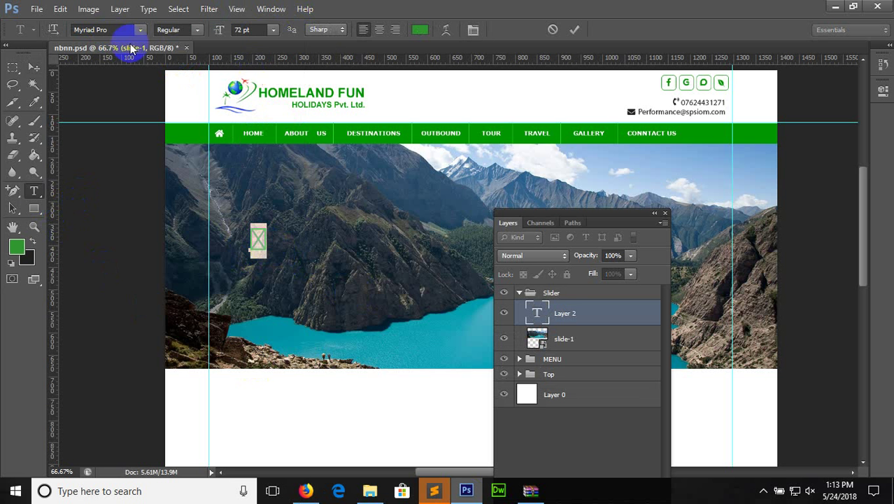
click(108, 29)
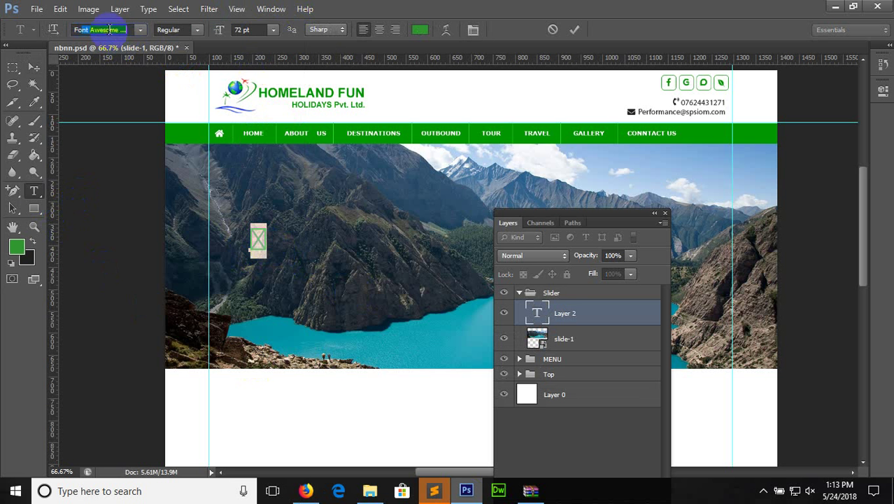
text(Font)
key(Return)
Move the chevron to the slider's left edge and select it to change its colour
click(34, 68)
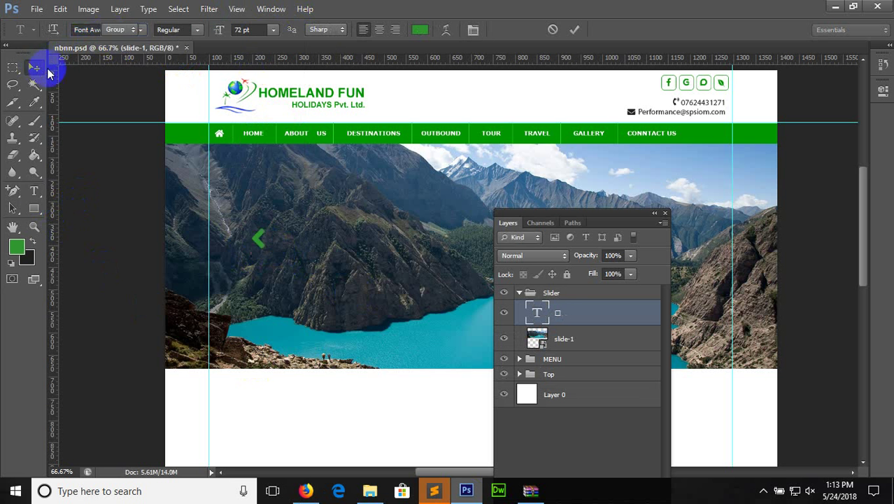
drag(256, 241, 228, 254)
click(34, 191)
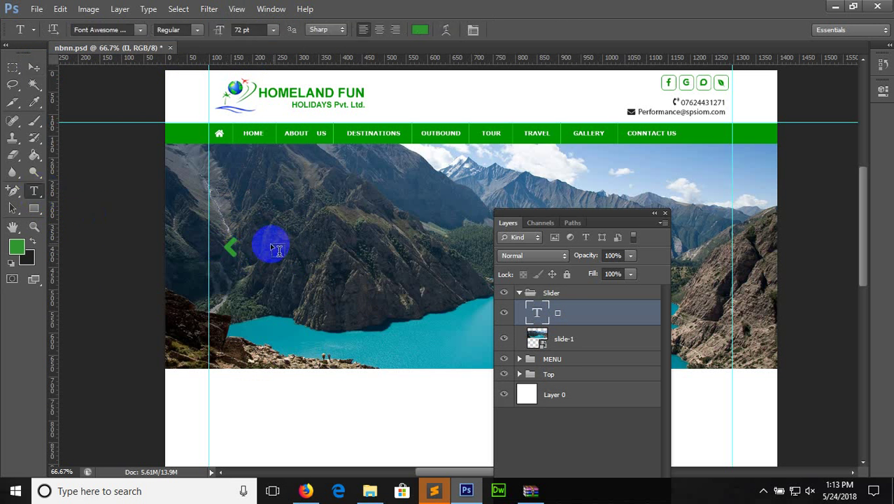
double_click(231, 246)
click(420, 29)
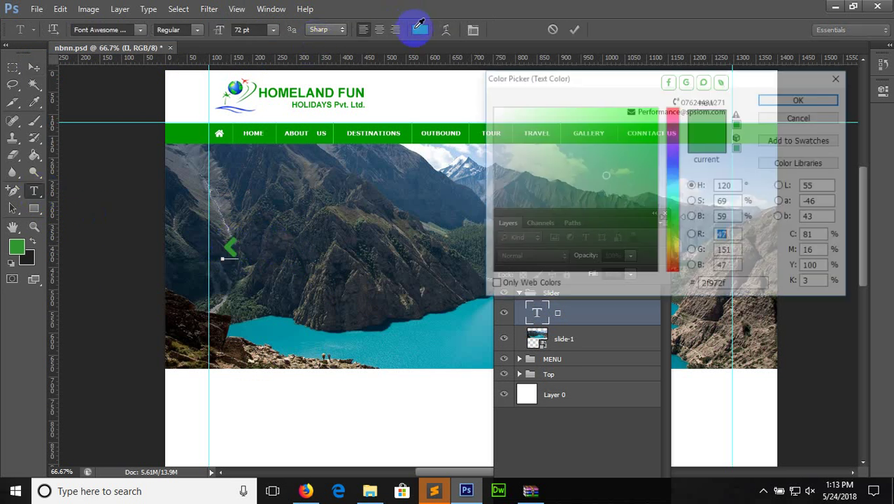
Colour the left chevron white, delete the stray '<' character, and commit the text
click(492, 108)
click(800, 99)
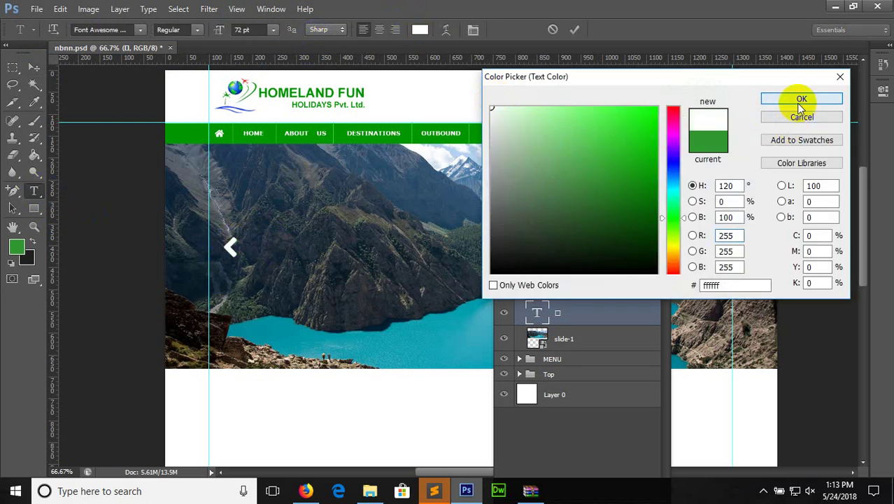
click(239, 246)
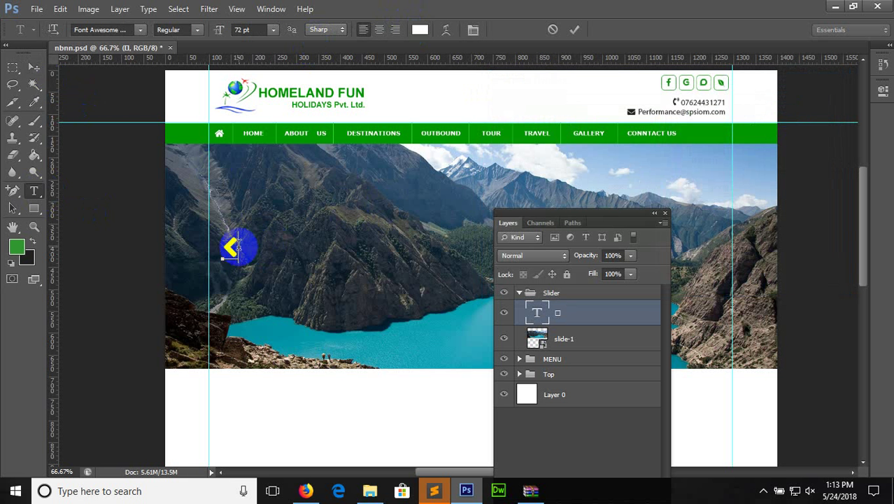
text(<)
click(225, 248)
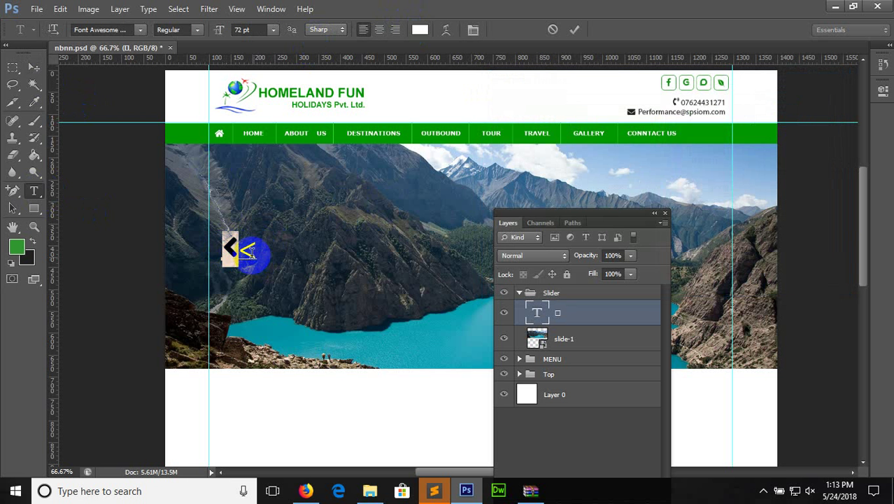
drag(249, 249, 266, 250)
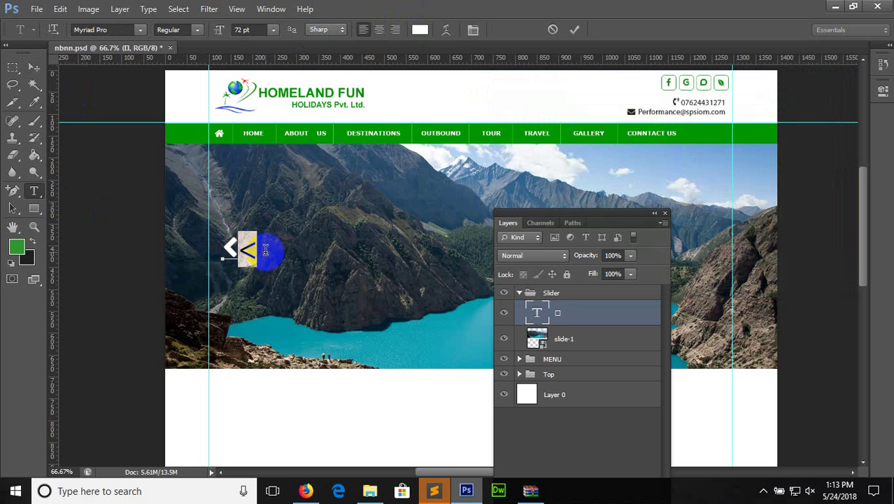
key(BackSpace)
click(33, 67)
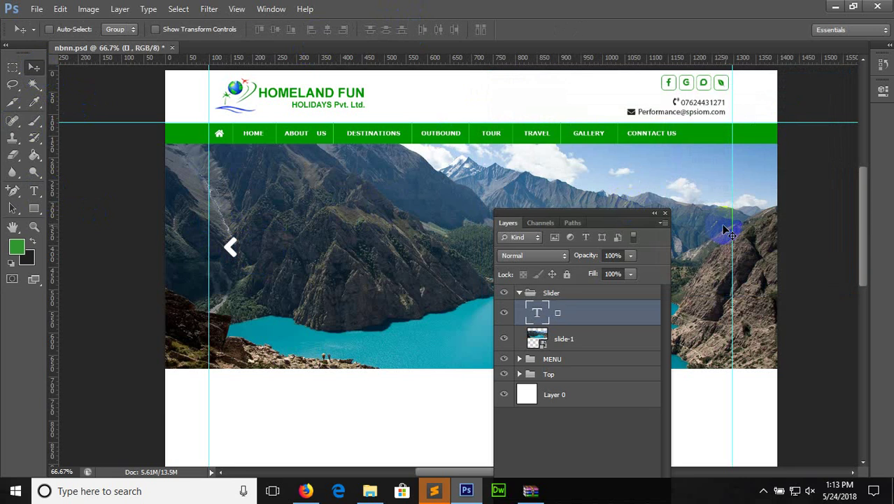
click(306, 490)
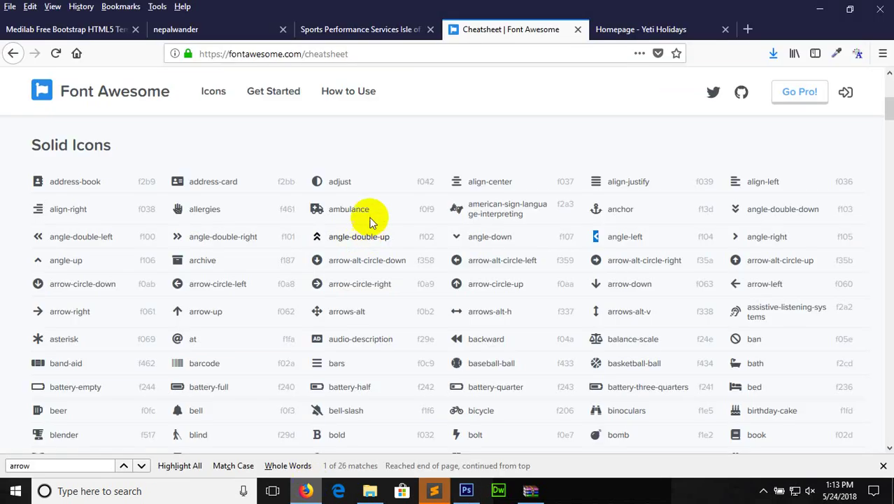
click(603, 28)
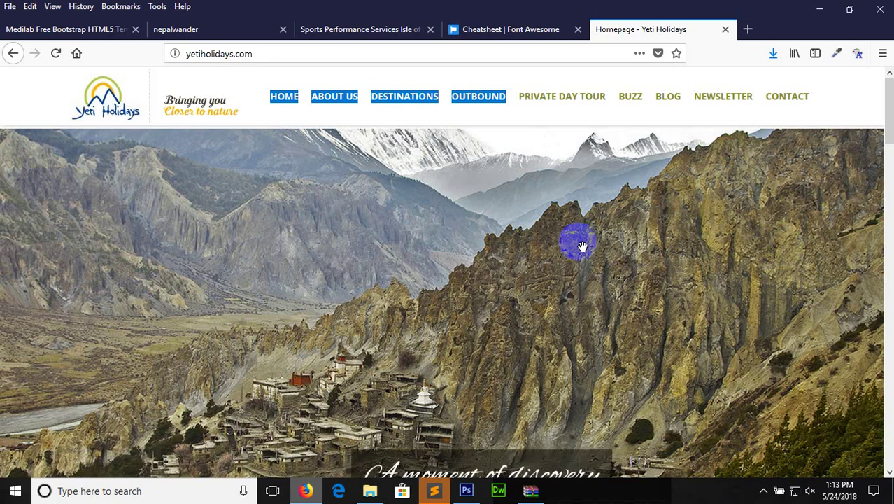
click(466, 491)
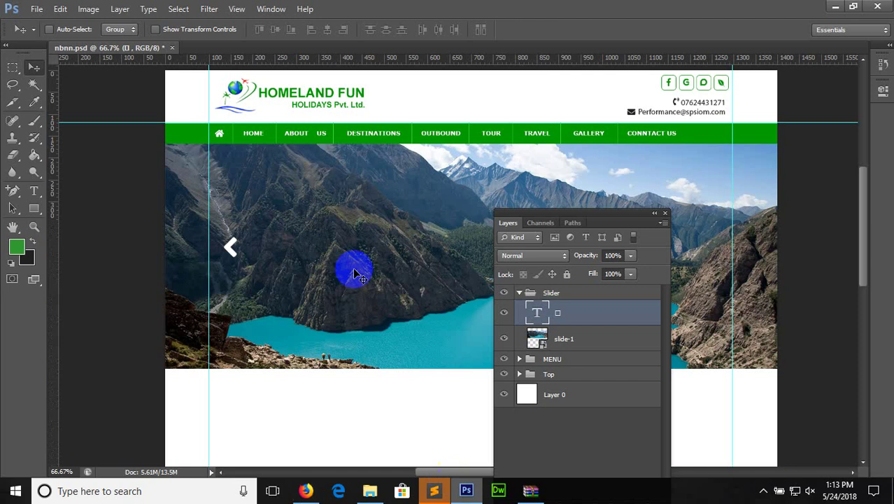
click(306, 491)
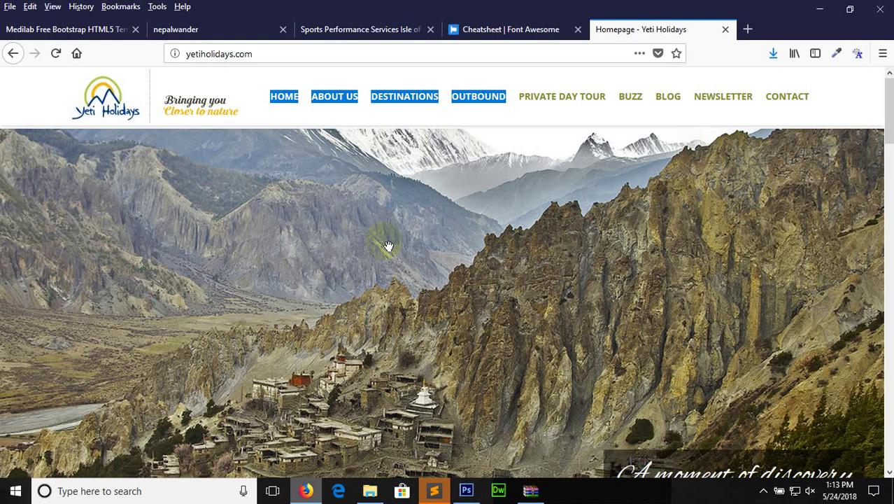
click(483, 29)
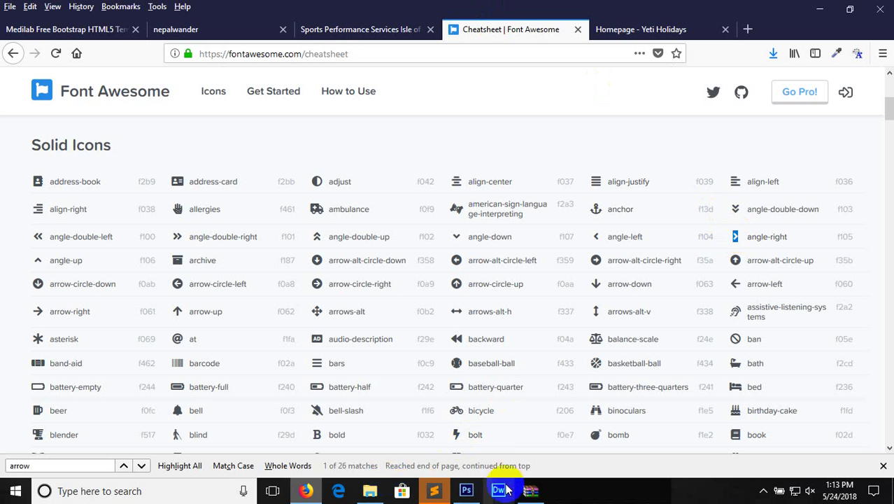
click(466, 490)
click(34, 190)
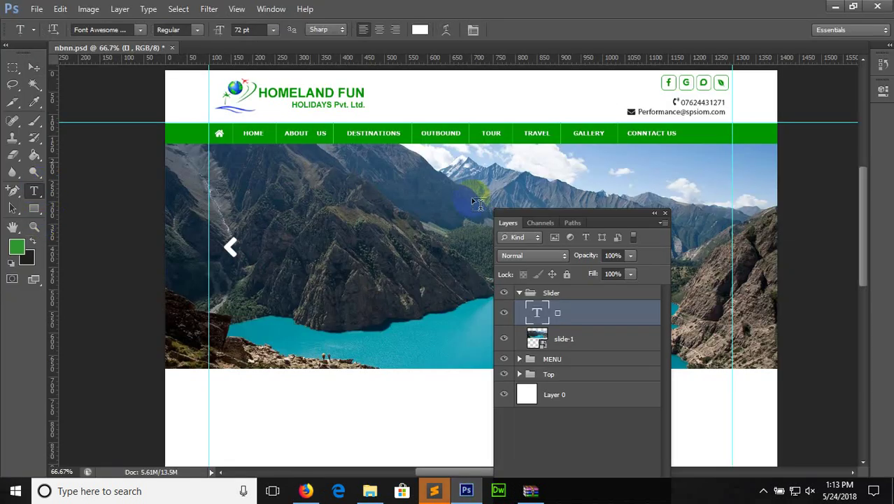
Paste the angle-right glyph as a new text layer on the slider's right side
drag(616, 215, 417, 226)
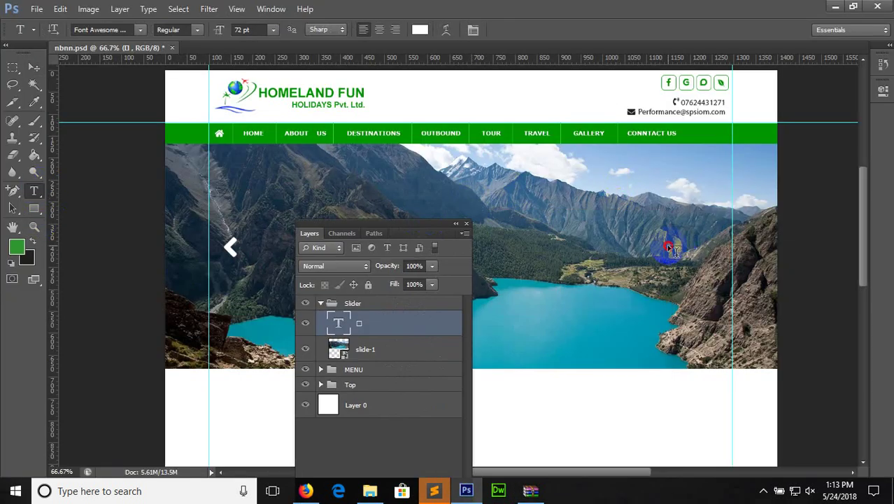
click(668, 242)
key(ctrl+v)
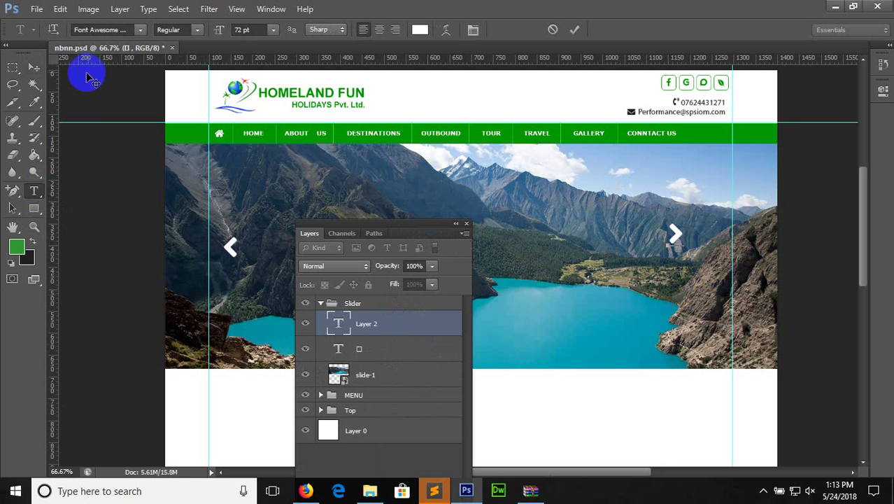
click(34, 66)
Place the right chevron near the right edge, level with the left one, using a guide at 317.8 px
drag(659, 247, 687, 271)
click(293, 258)
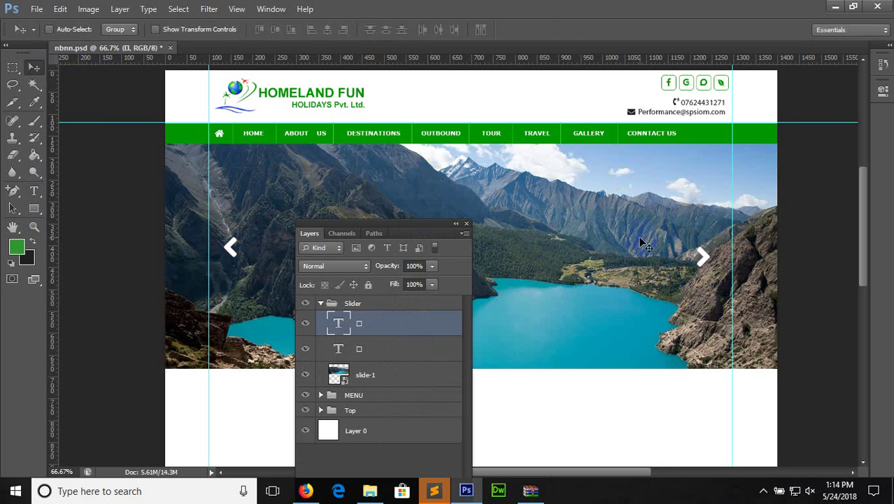
drag(403, 223, 598, 297)
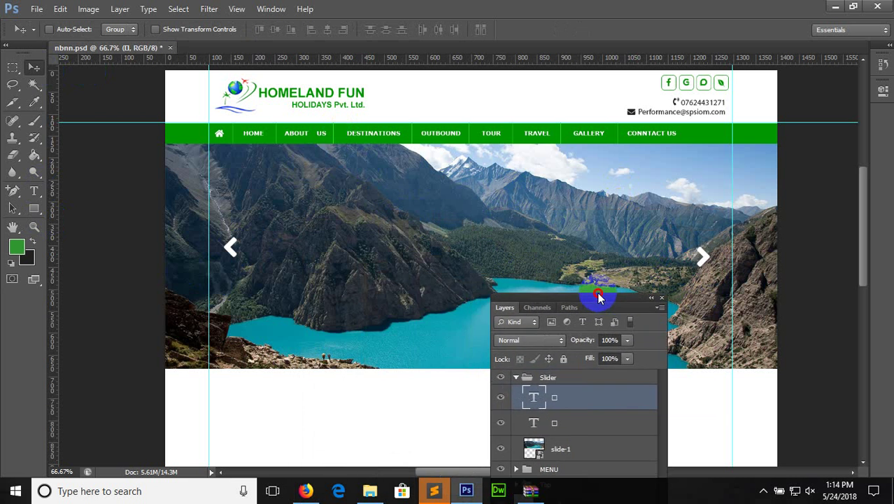
drag(442, 59, 443, 236)
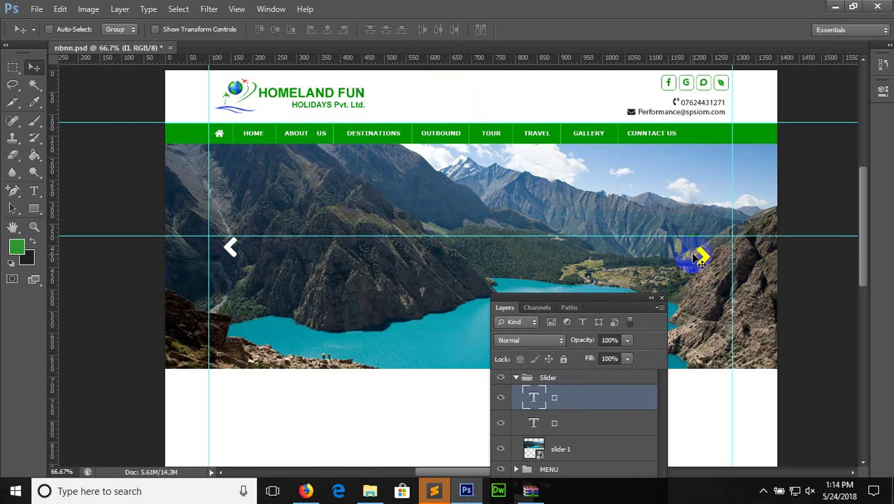
drag(703, 258, 594, 29)
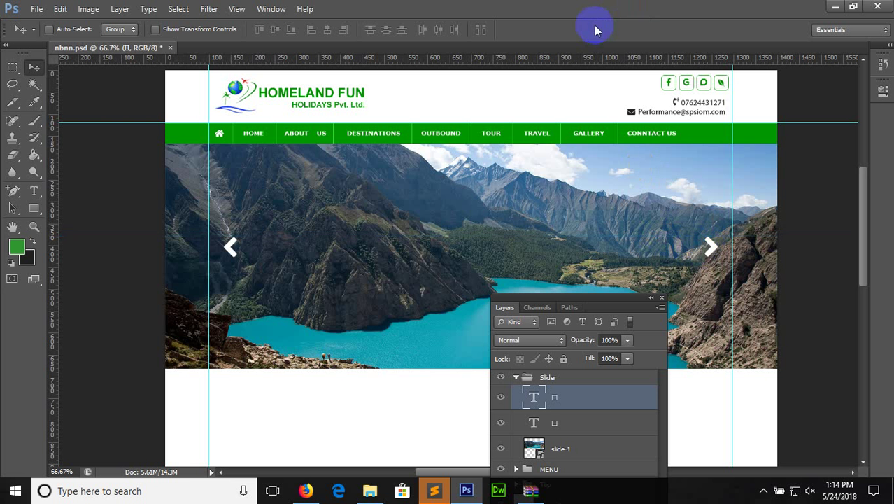
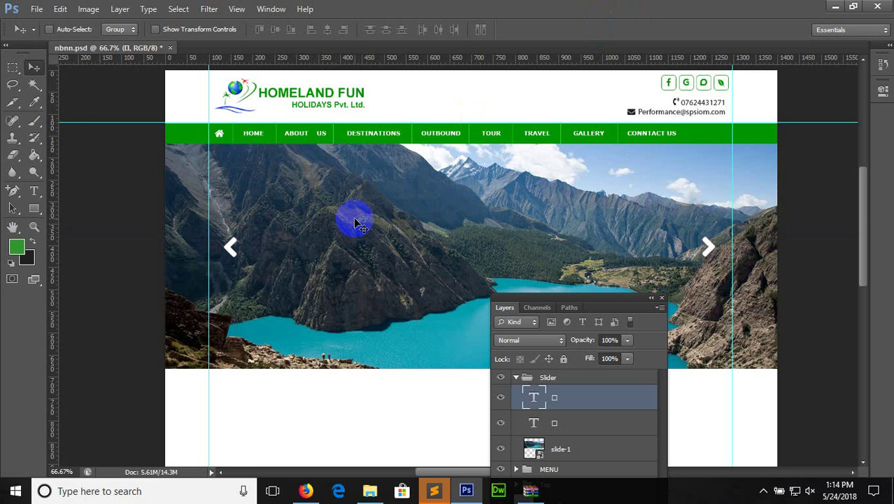
Add a new layer and select a 725 × 175 px rectangle on the slider photo
click(13, 67)
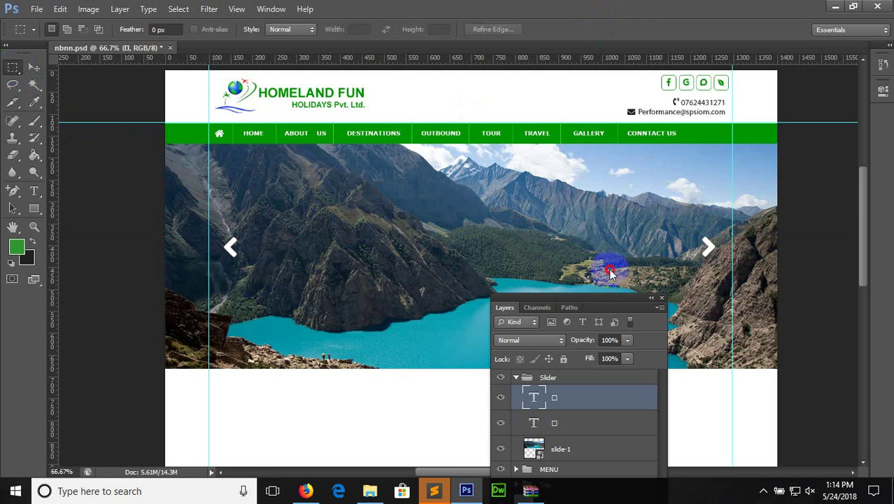
drag(606, 299, 672, 123)
click(695, 415)
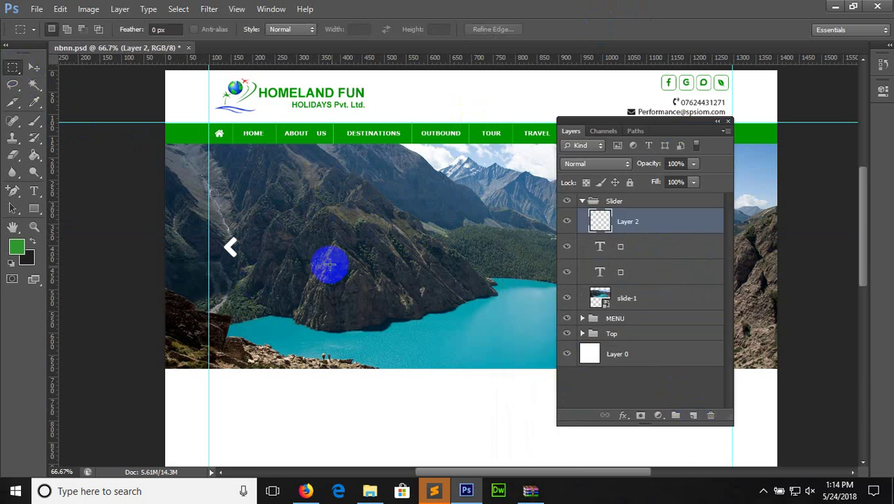
drag(293, 216, 598, 302)
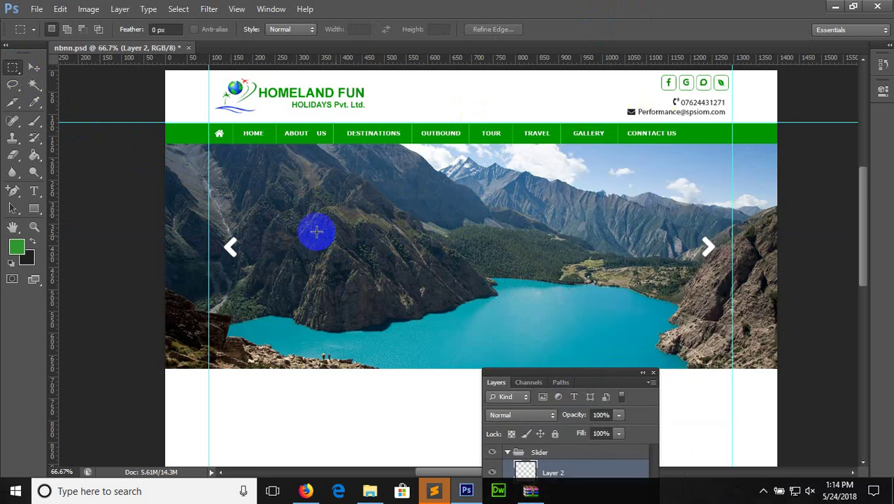
drag(304, 213, 634, 288)
Fill the rectangle with black and set its layer opacity to 64%
click(34, 155)
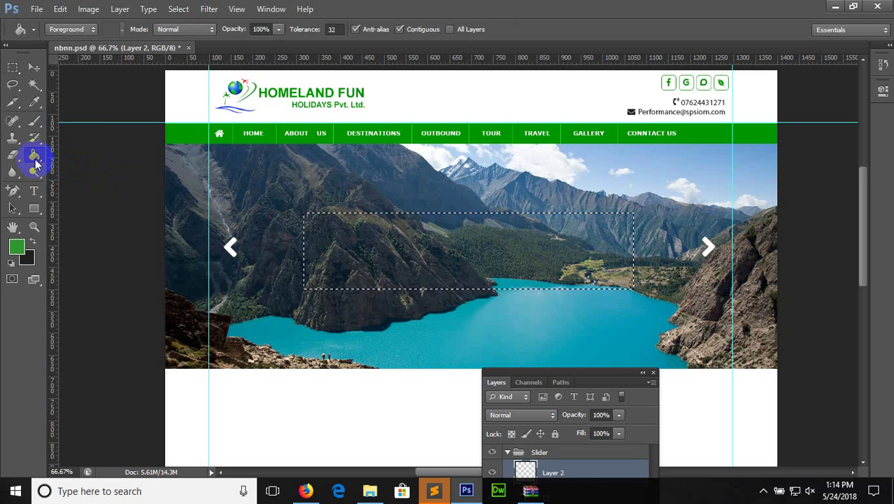
key(x)
click(403, 243)
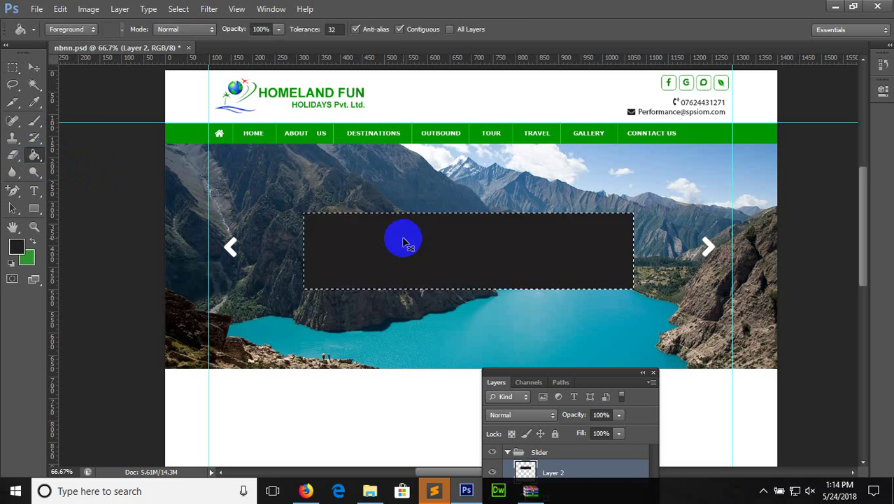
key(ctrl+d)
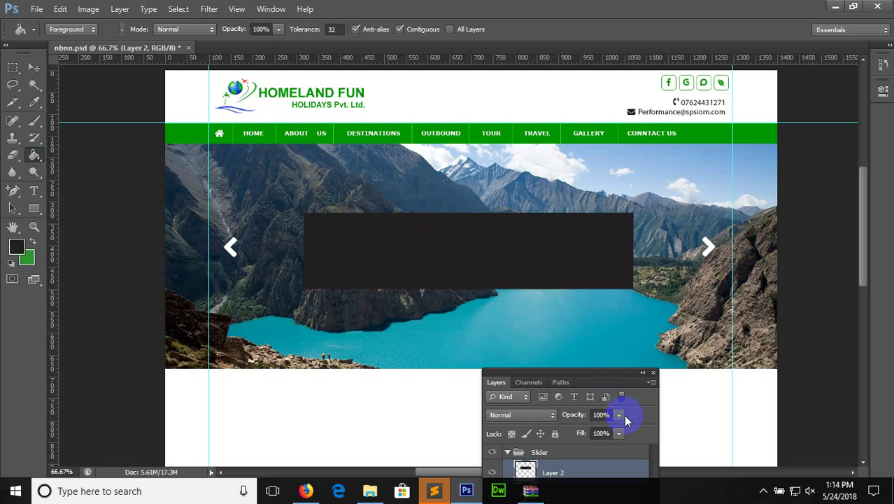
click(619, 415)
drag(620, 434, 566, 432)
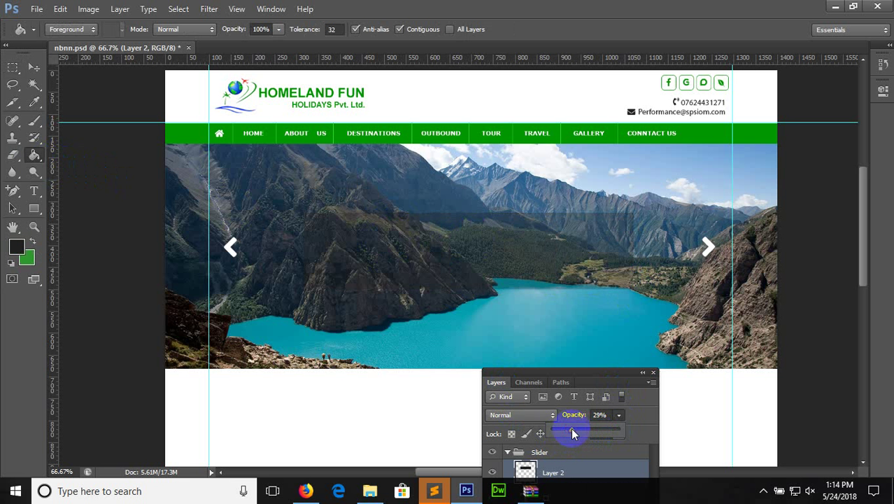
drag(571, 429, 596, 436)
Delete Layer 2 from the layers list
click(35, 191)
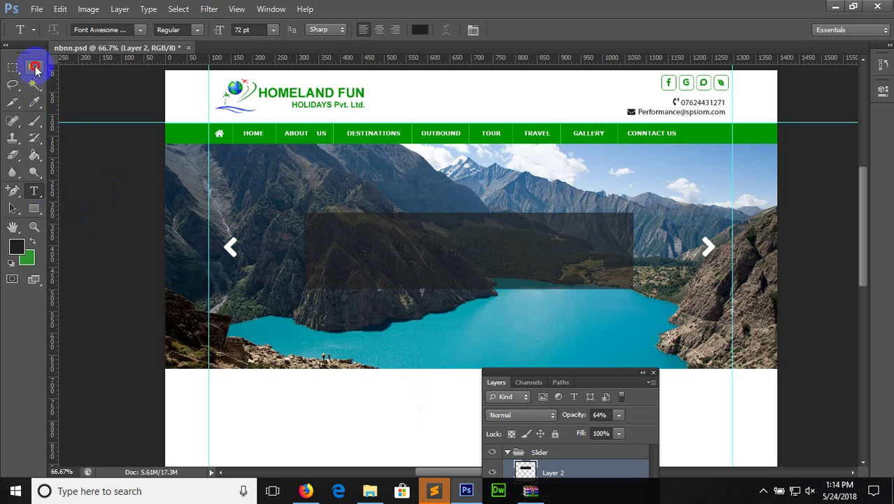
click(35, 67)
drag(554, 358, 569, 253)
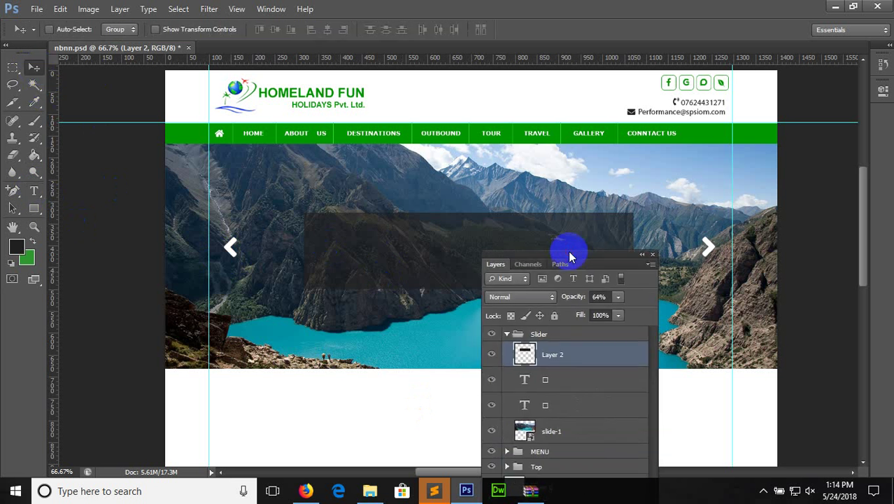
right_click(618, 351)
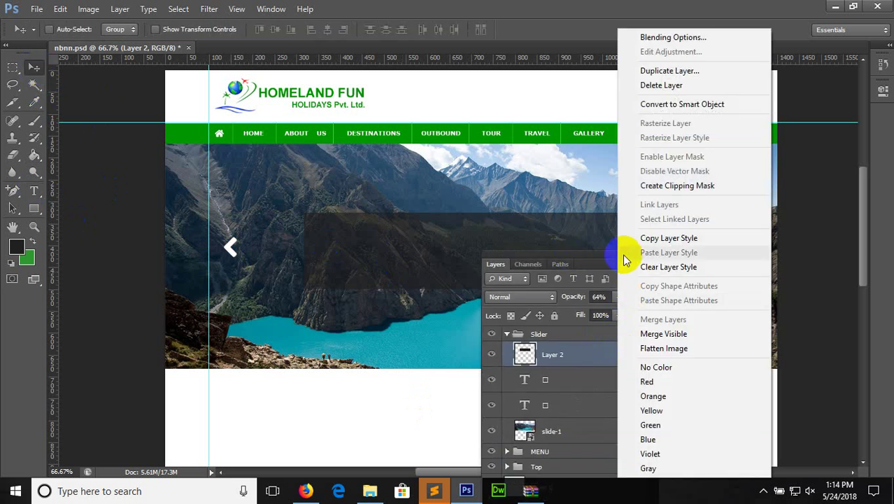
click(682, 85)
click(394, 193)
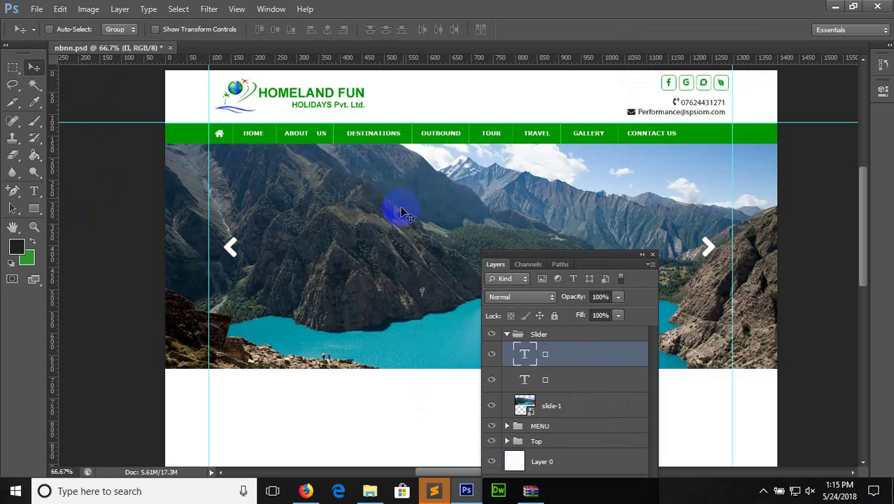
drag(562, 259, 638, 292)
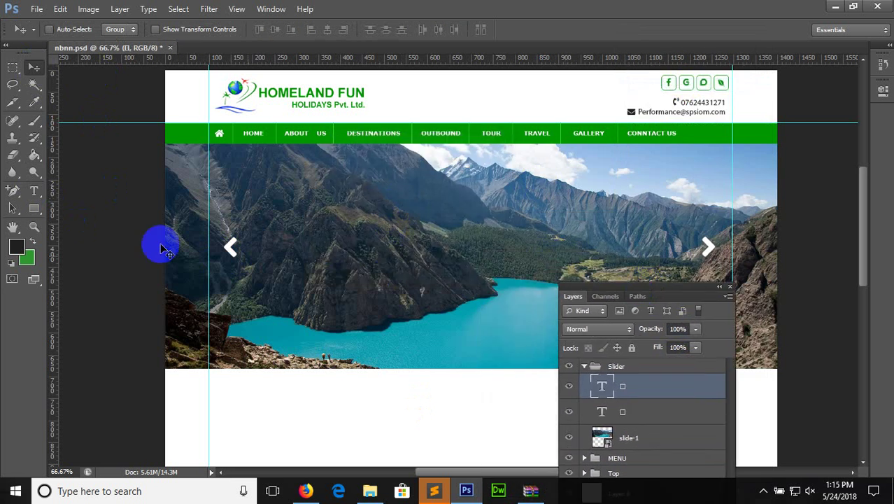
Type the centred title 'TRAVE AGENCY IN NEPAL' in a wide text box across the slider
click(36, 194)
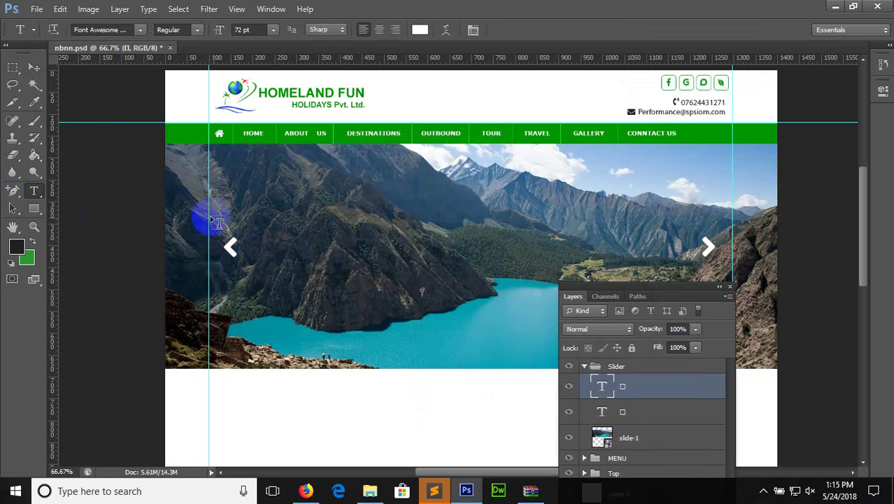
drag(203, 218, 733, 273)
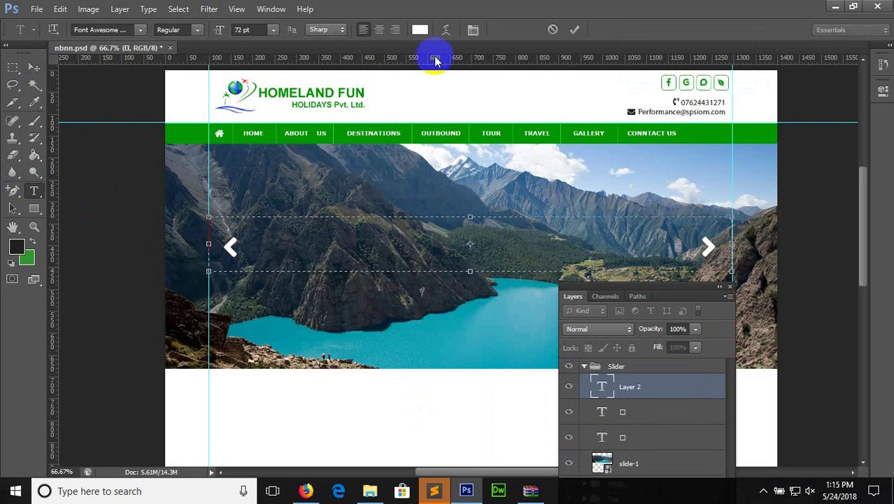
click(378, 30)
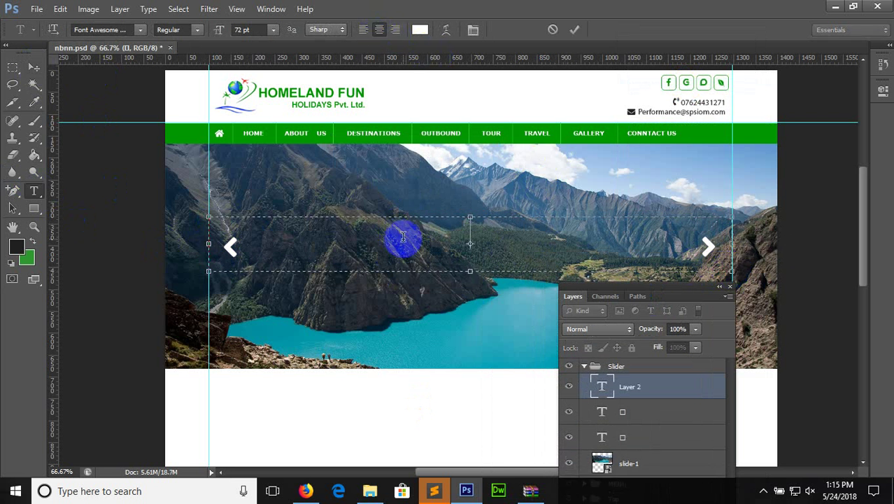
text(TRAB)
key(BackSpace)
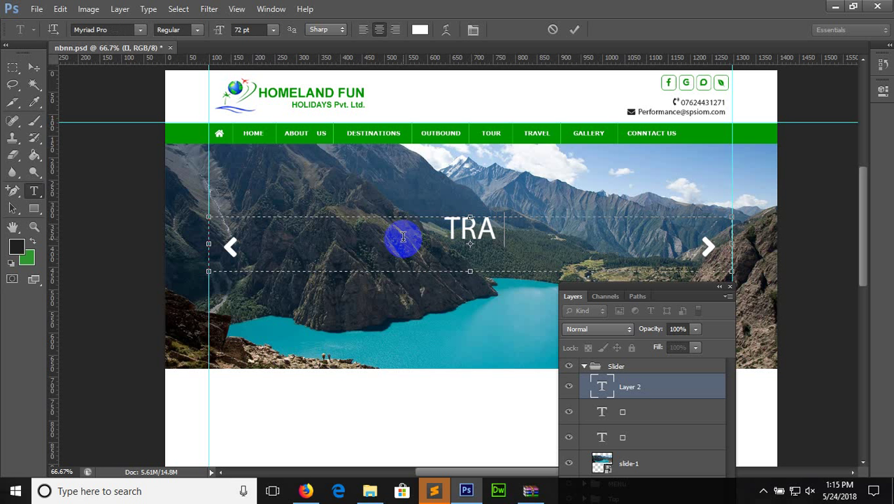
text(VEL ANGENCY)
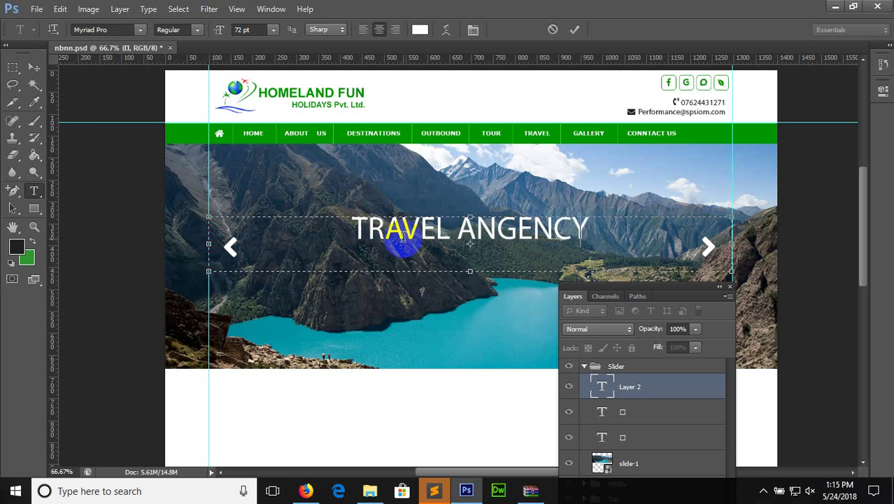
key(BackSpace)
key(BackSpace)
key(BackSpace)
key(BackSpace)
key(BackSpace)
key(BackSpace)
key(BackSpace)
key(BackSpace)
key(BackSpace)
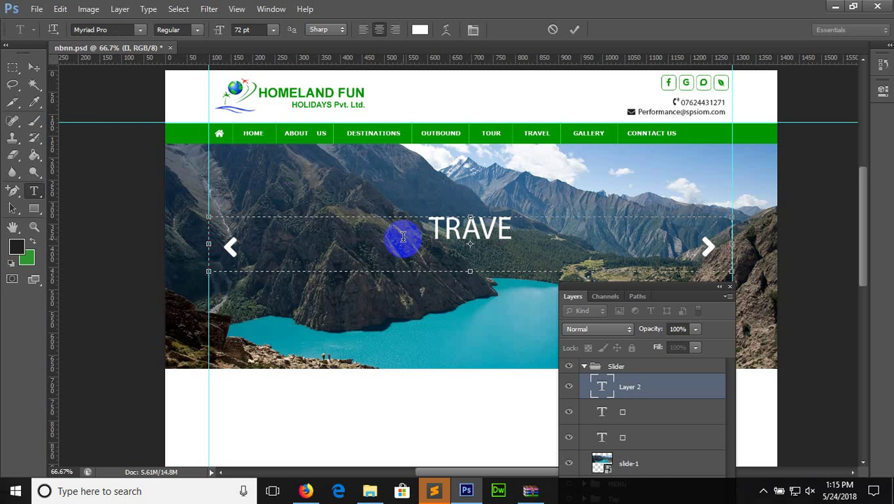
text(AGENCY)
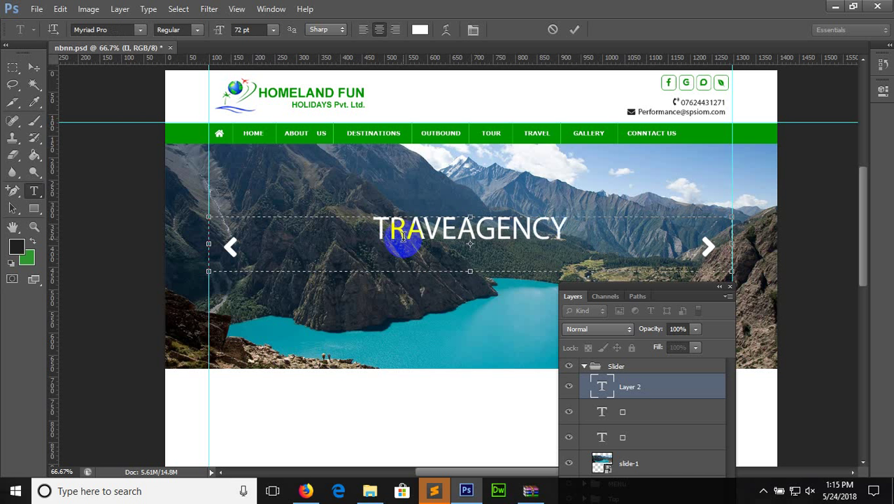
text( IN NEPAL)
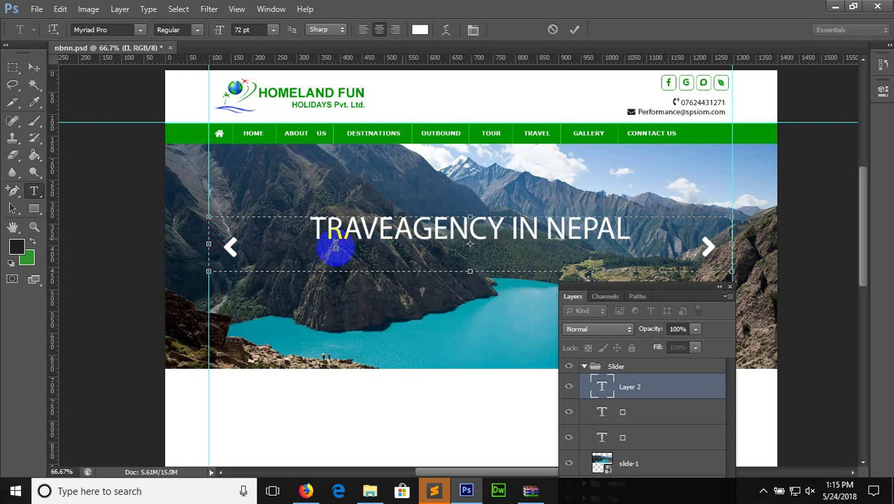
Make the title 36 pt Bold, commit it and nudge it down slightly
click(395, 222)
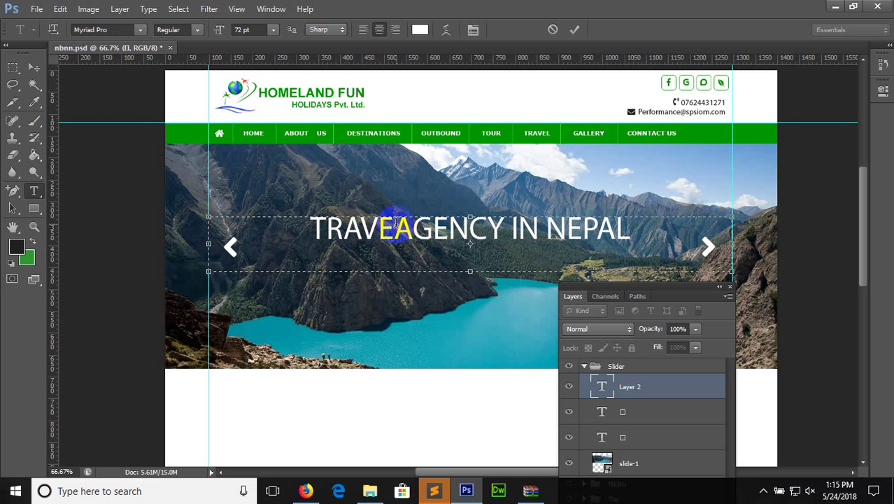
key(ctrl+a)
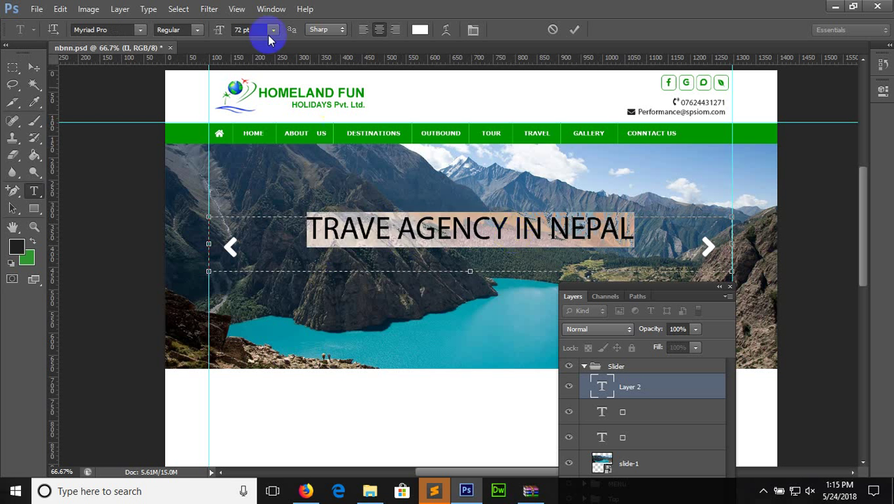
click(274, 31)
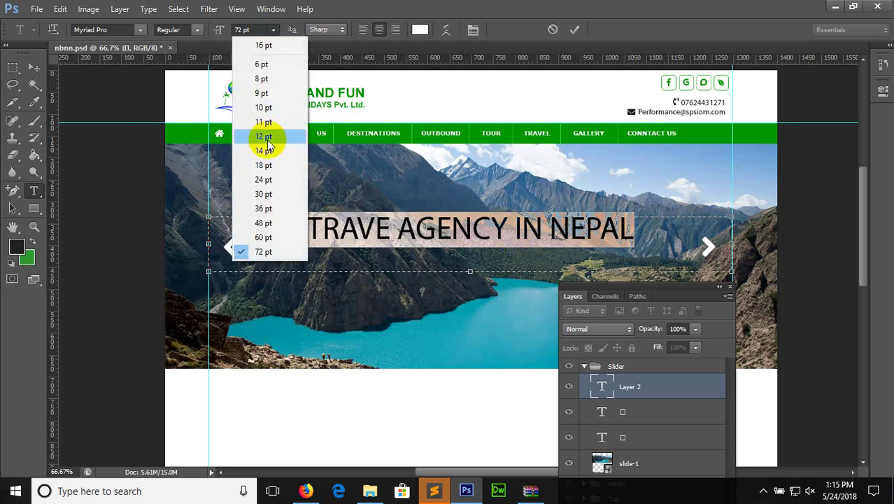
click(277, 208)
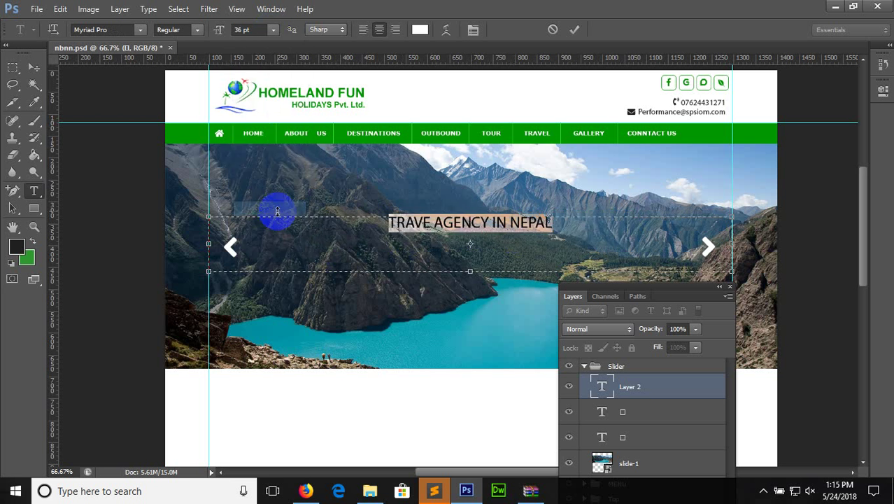
click(197, 30)
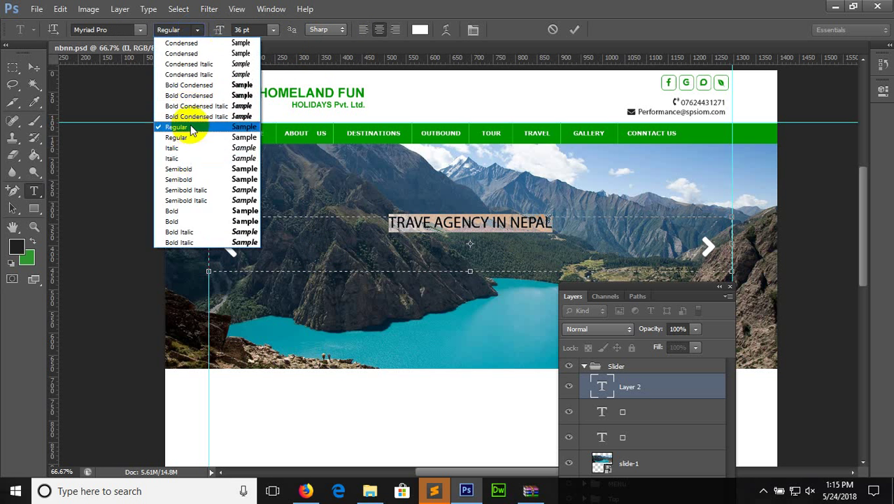
click(183, 221)
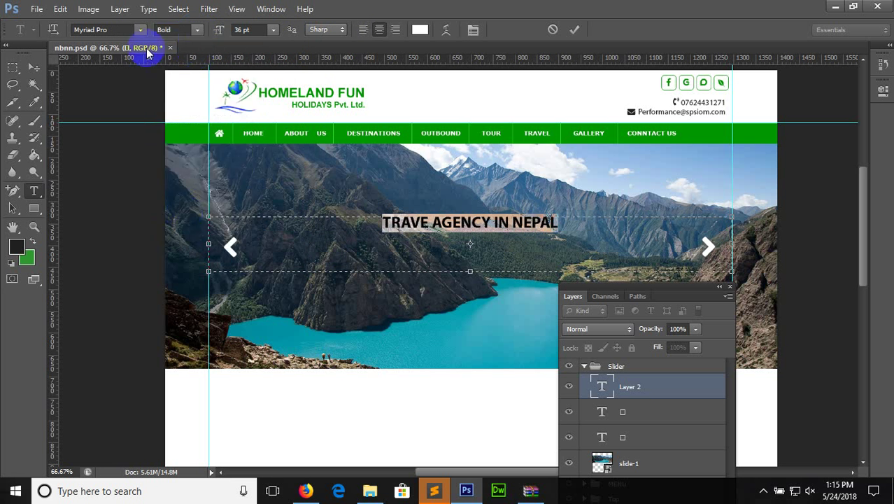
click(33, 67)
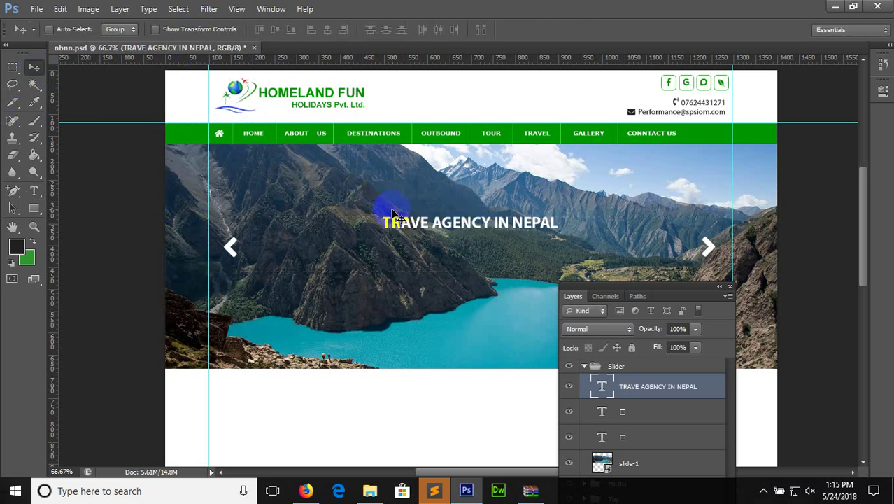
key(Down)
key(Down)
key(Down)
key(Down)
key(Down)
key(Down)
key(Down)
key(Down)
key(Down)
key(Down)
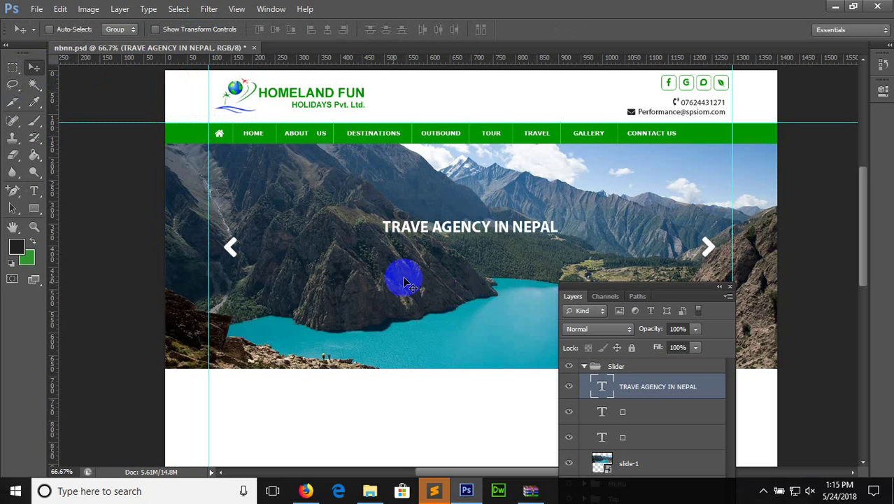
click(306, 491)
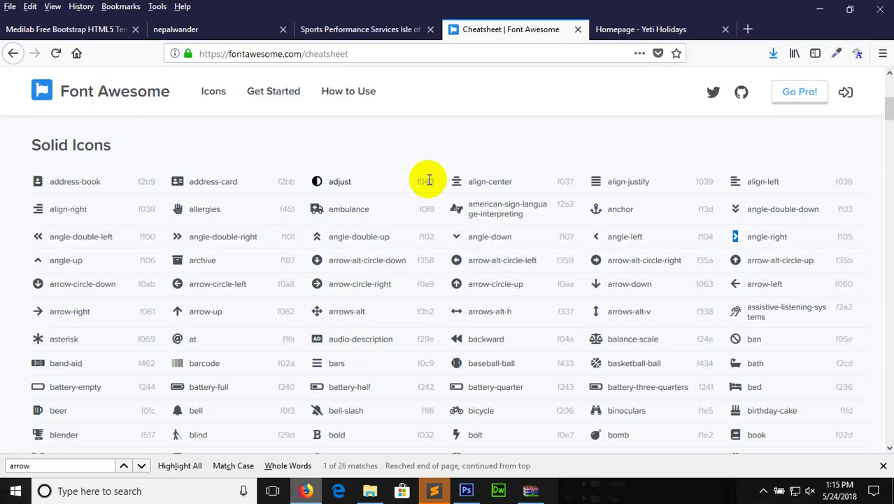
Copy the Featured Programs welcome paragraph from the Yeti Holidays homepage
click(599, 29)
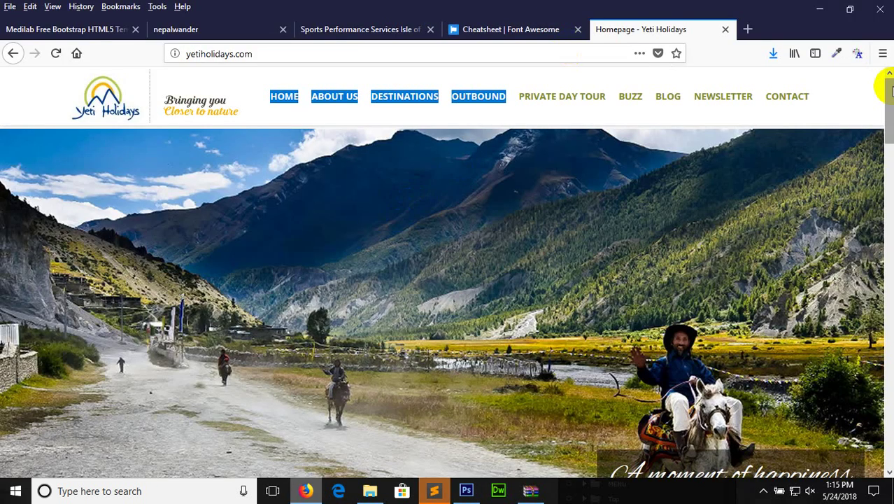
scroll(888, 88, down, 5)
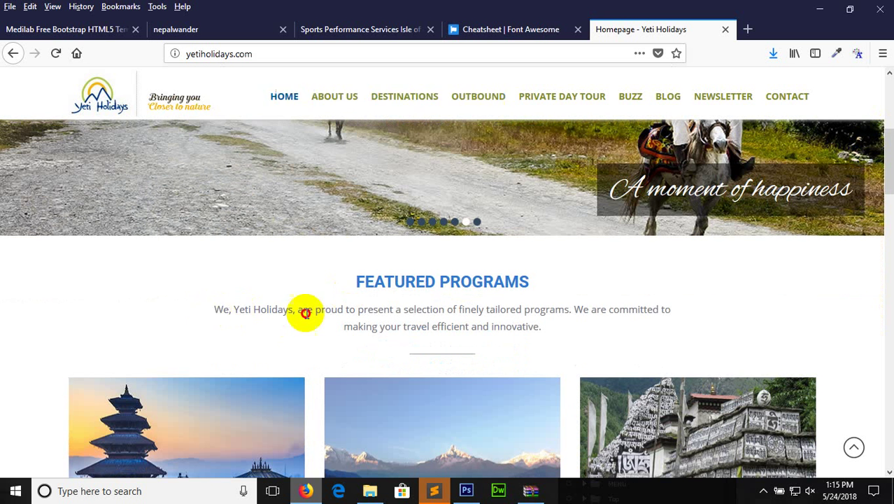
triple_click(306, 313)
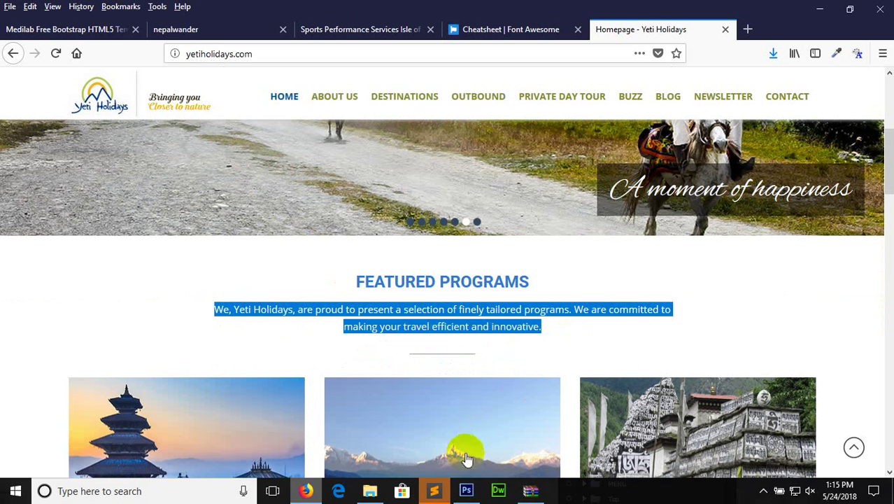
click(467, 490)
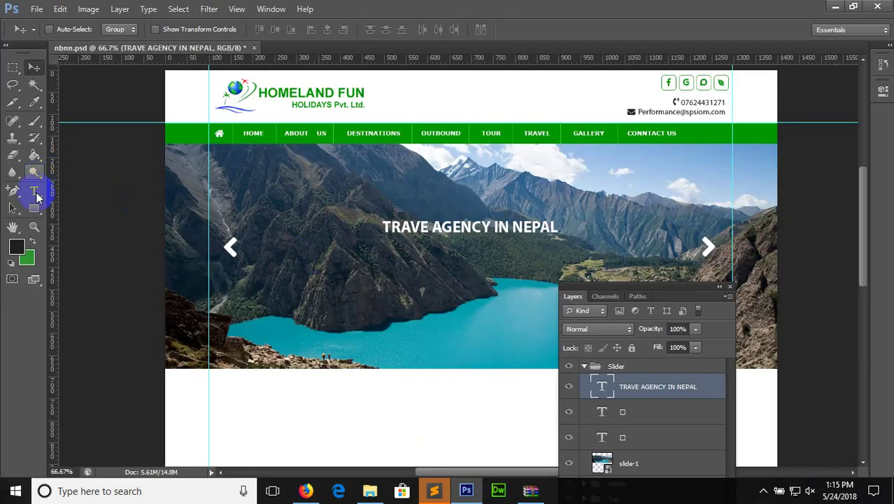
Paste the welcome paragraph into a new text box as 18 pt mixed case, split into two lines
click(33, 190)
drag(215, 260, 732, 309)
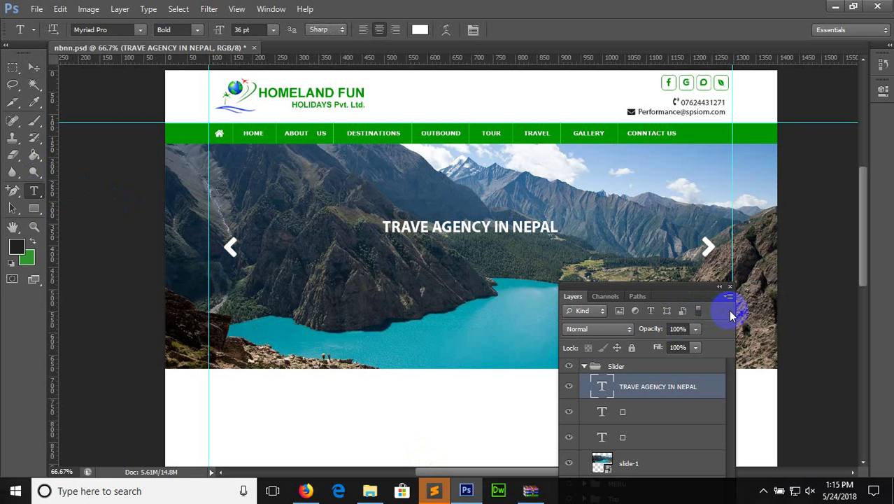
text(WE, YETI HOLIDAYS, ARE PROUD TO PRESENT A SELECTION OF FINELY TAILORED PROGRAMS. WE ARE COMMITTED TO MAKING YOUR TRAVEL EFFICIENT AND INNOVATIVE.)
key(ctrl+a)
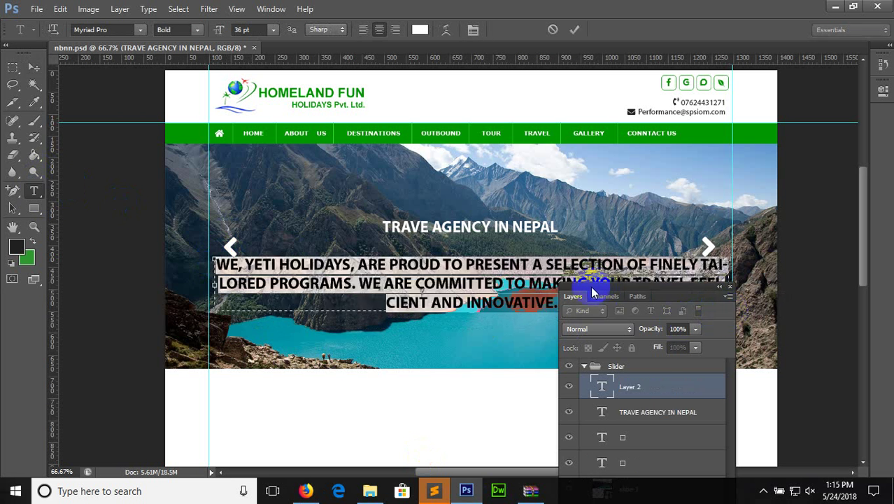
click(473, 30)
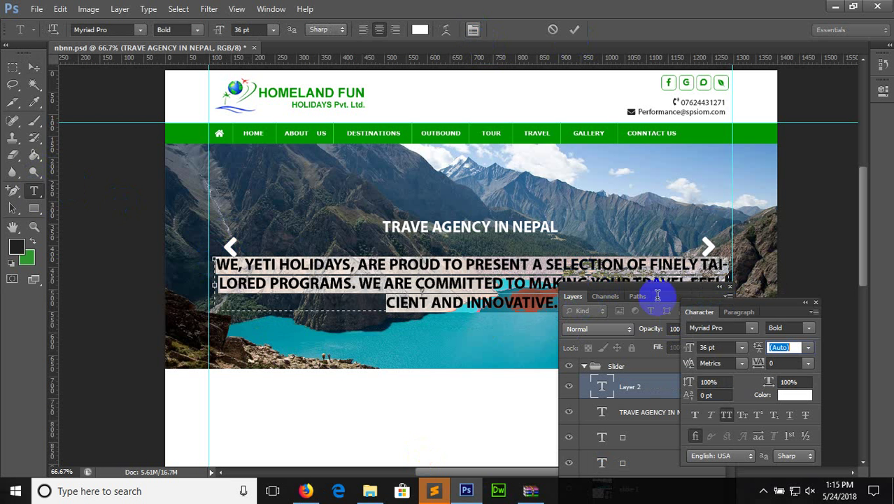
click(725, 415)
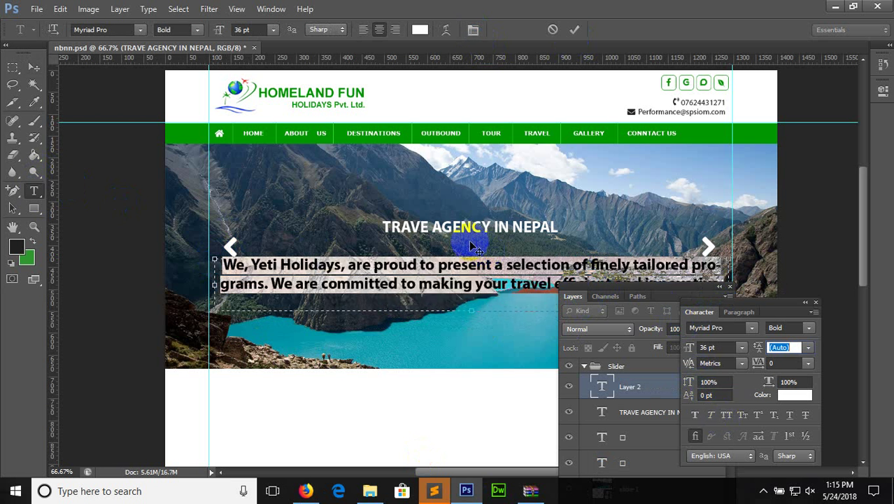
click(273, 30)
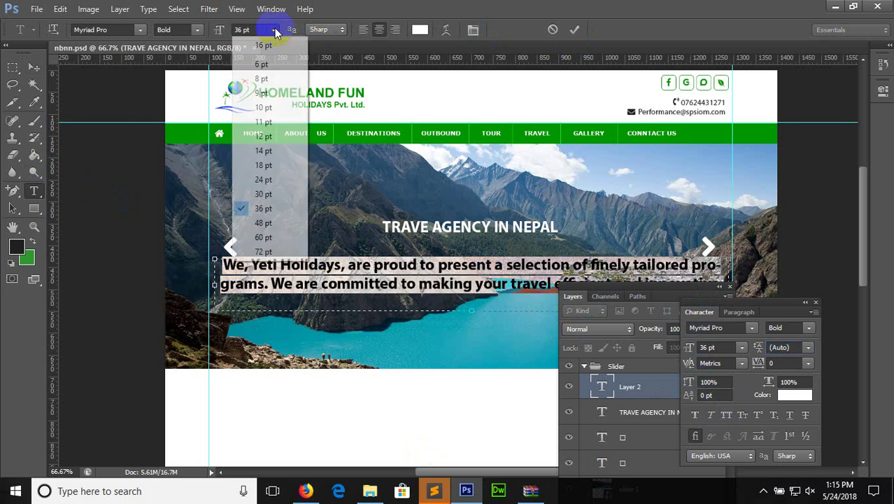
click(264, 166)
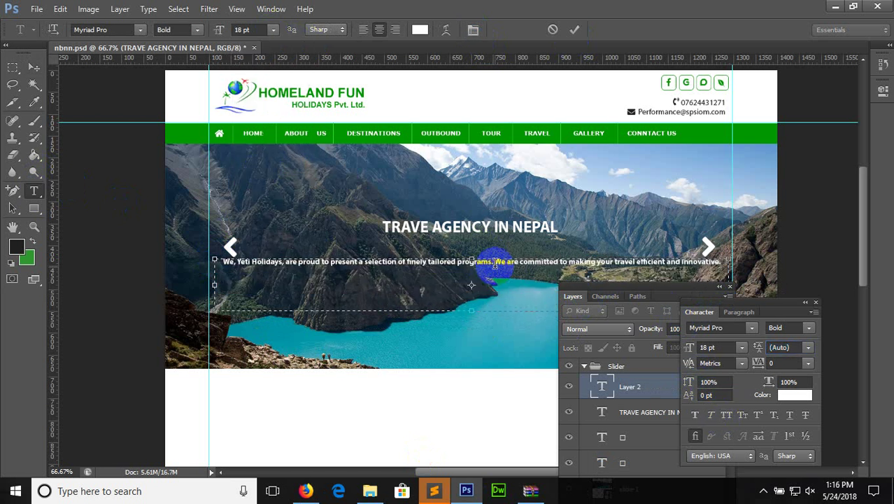
key(Return)
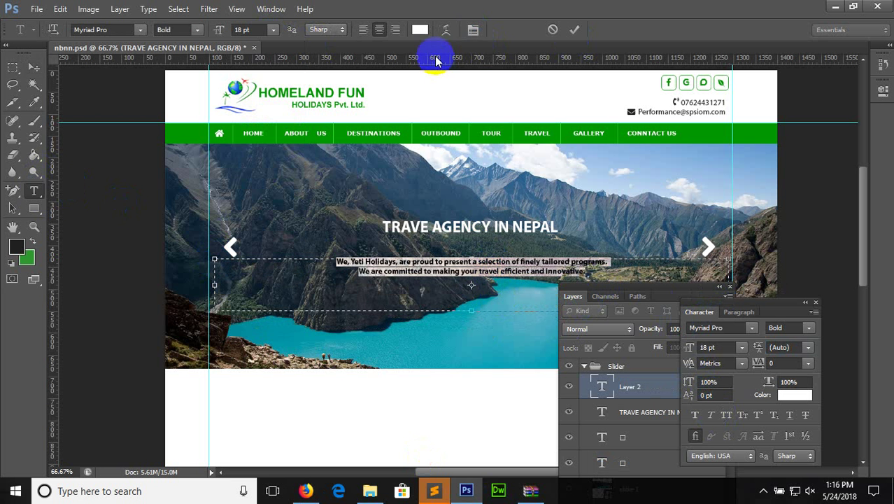
Set the paragraph's leading to 30 pt, commit it and nudge it down under the title
click(473, 29)
click(473, 30)
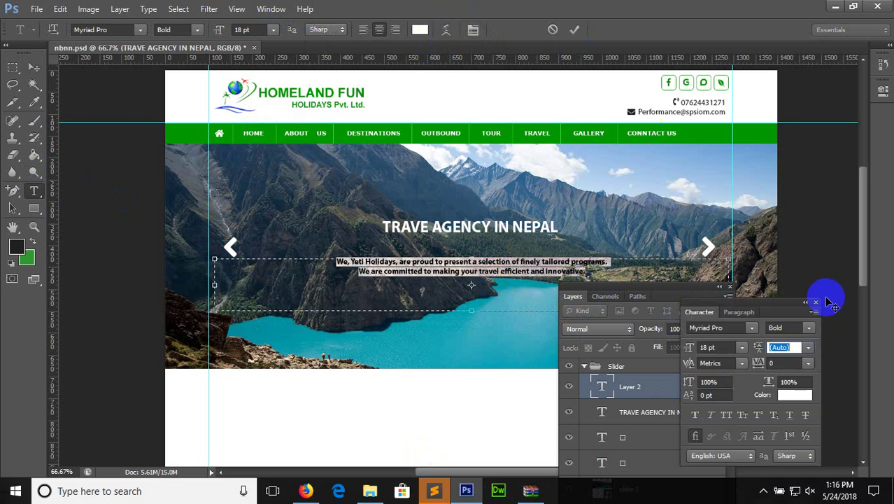
click(808, 348)
click(798, 275)
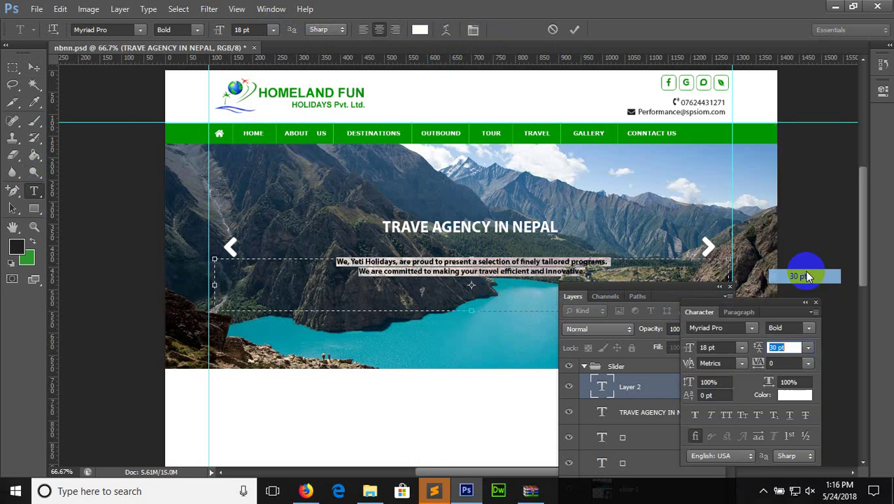
click(33, 67)
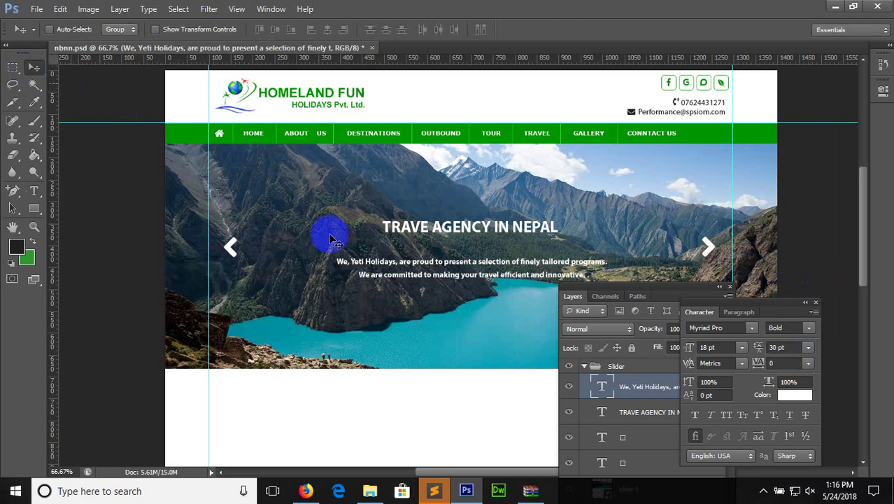
drag(400, 275, 407, 292)
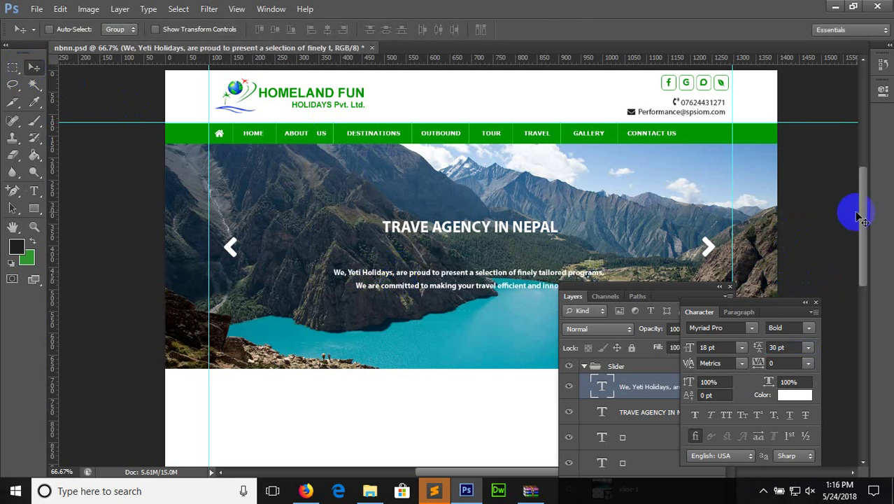
drag(862, 235, 863, 260)
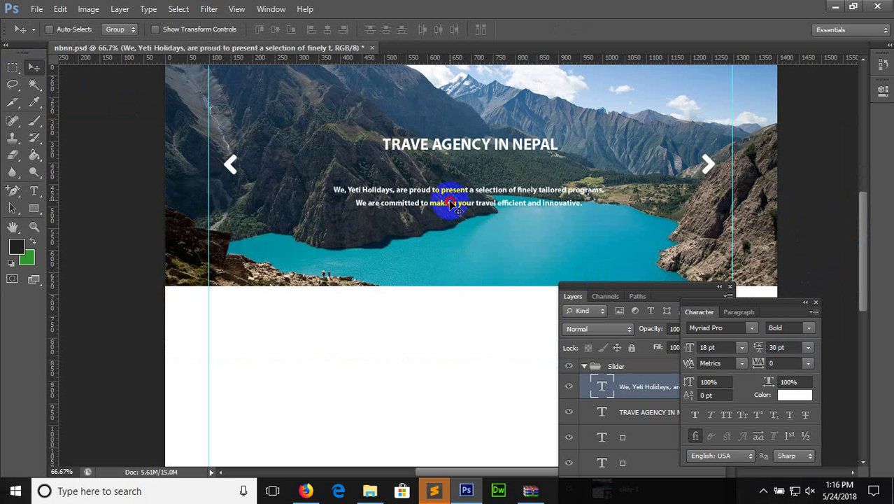
drag(450, 203, 455, 218)
key(ctrl+plus)
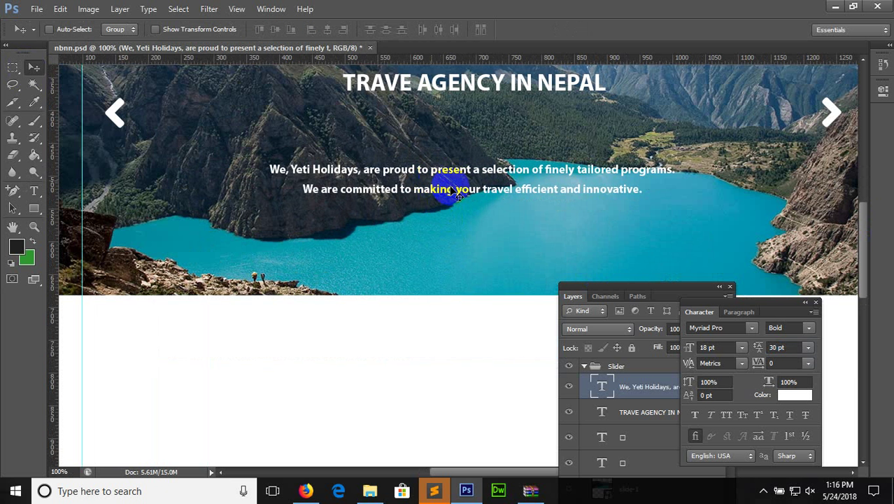
drag(633, 290, 739, 110)
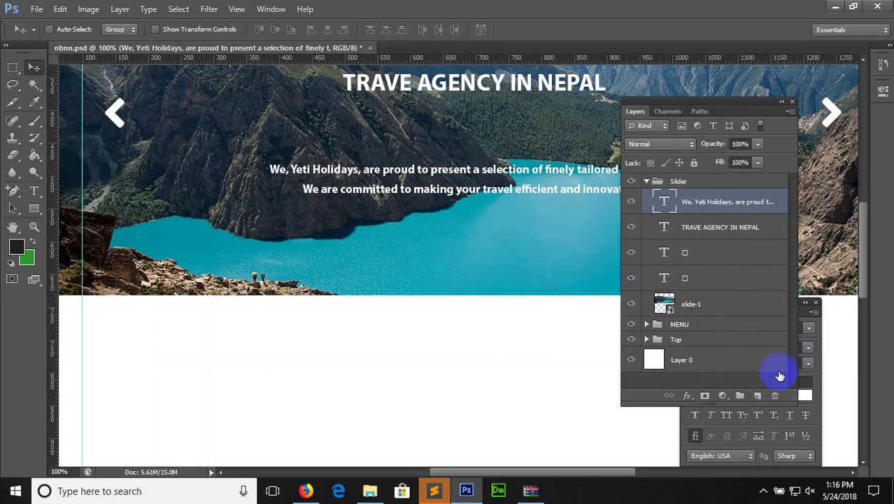
Add a new layer in the Slider group and select a rectangle around the paragraph
click(756, 395)
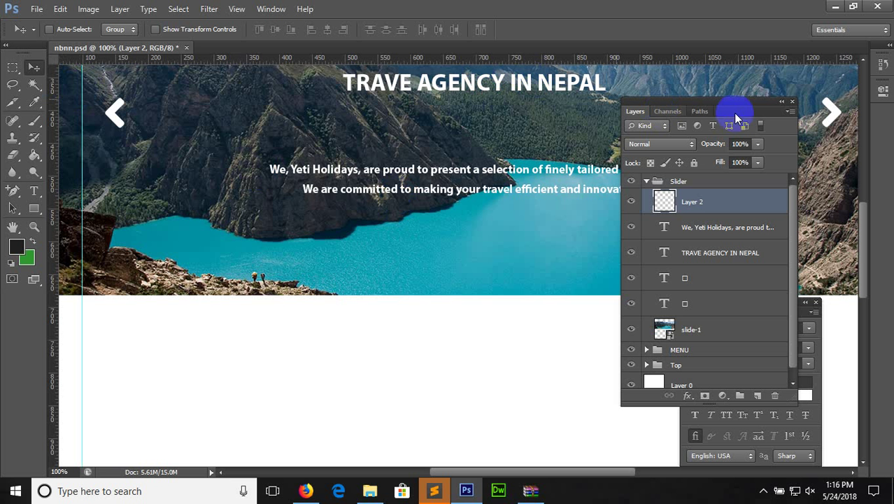
drag(729, 107, 541, 274)
click(13, 67)
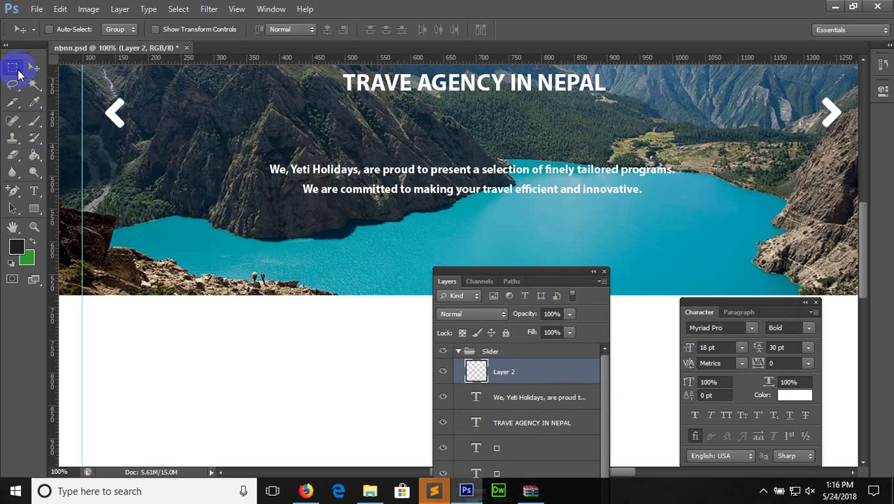
drag(259, 154, 702, 209)
click(703, 212)
key(ctrl+z)
Fill the selection dark, set it to 71% opacity, and move the paragraph layer above it
click(34, 155)
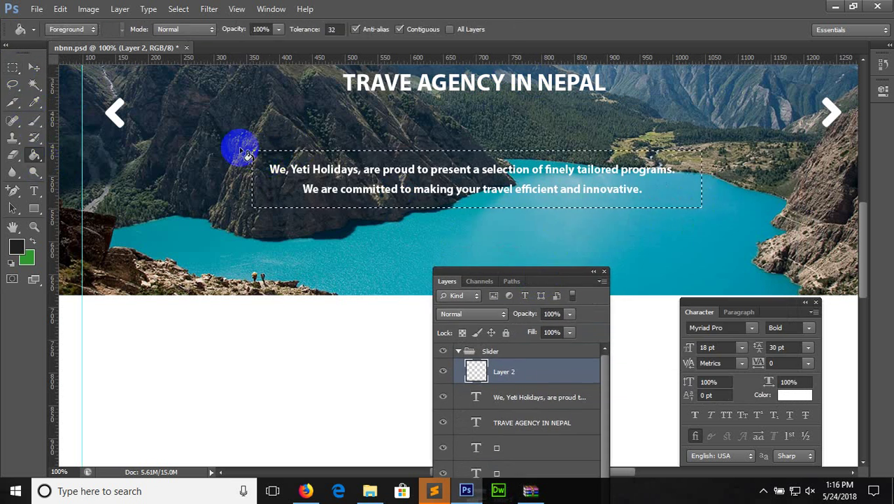
click(316, 163)
key(ctrl+d)
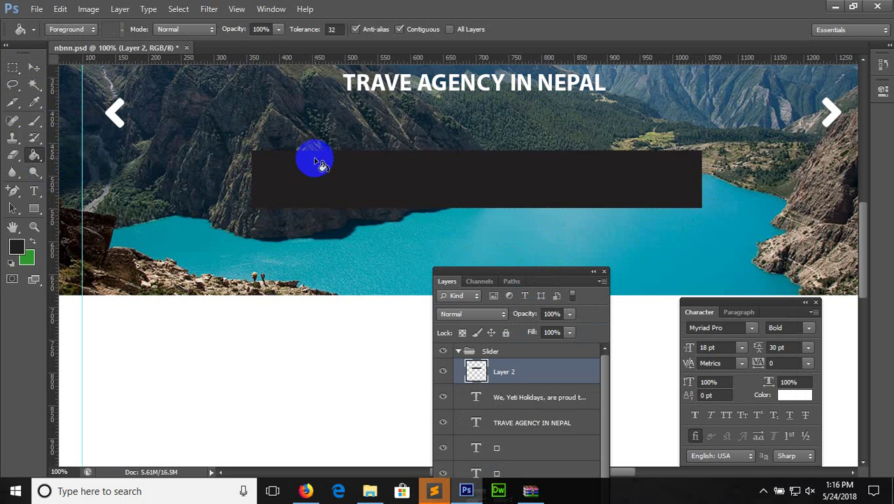
drag(569, 313, 549, 335)
drag(547, 396, 548, 369)
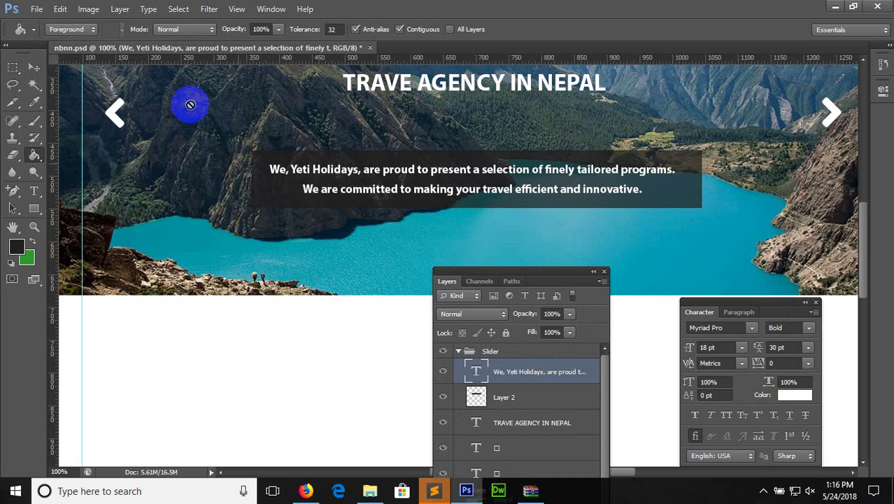
click(33, 68)
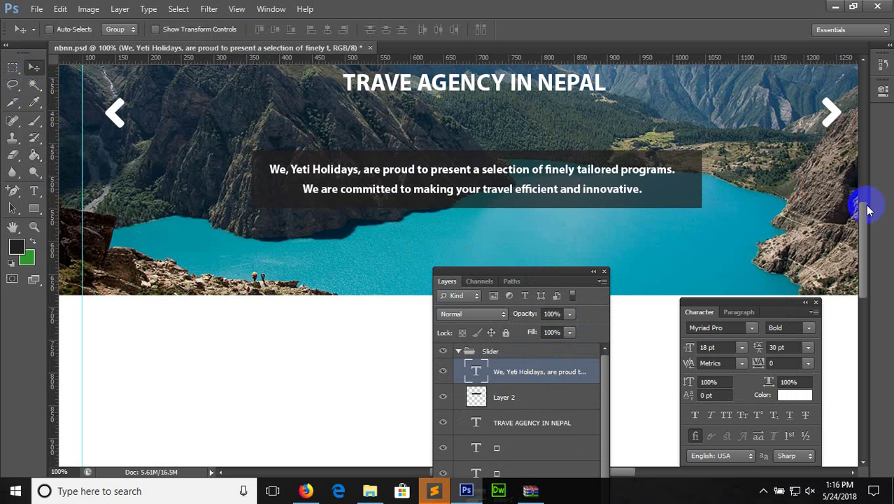
Draw a 14 × 14 px green circle as the first slider dot
drag(864, 210, 867, 232)
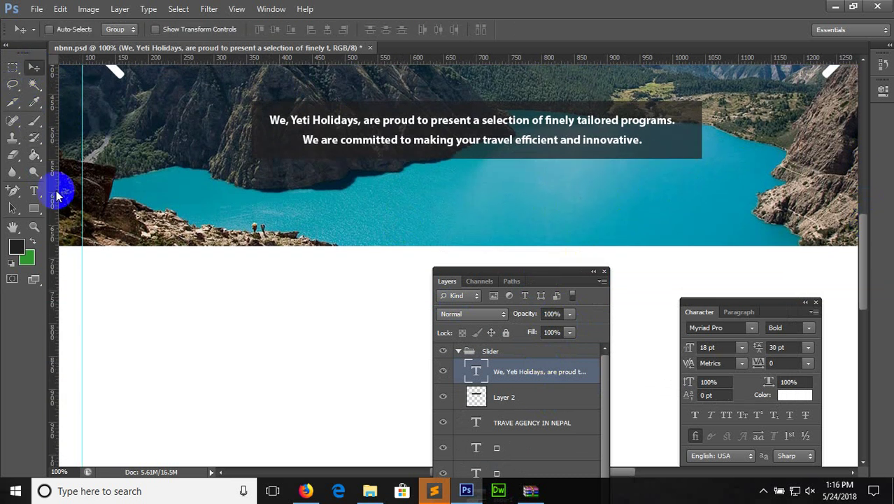
click(38, 212)
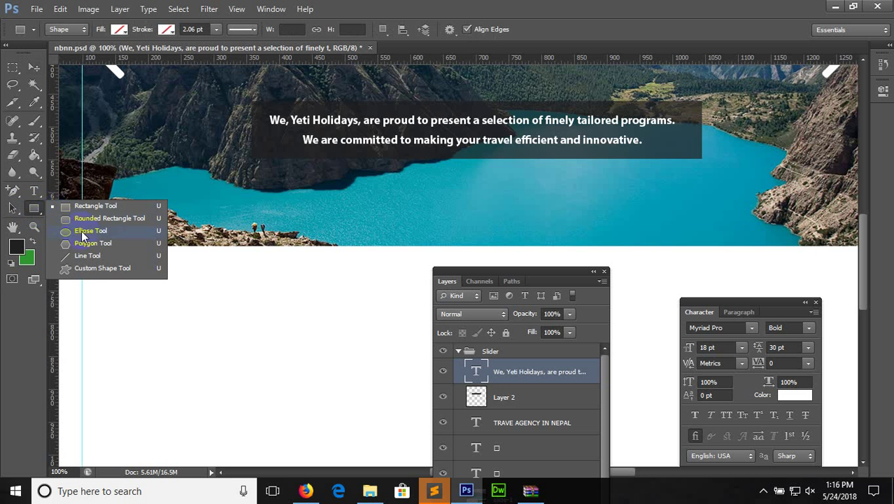
click(80, 232)
click(120, 30)
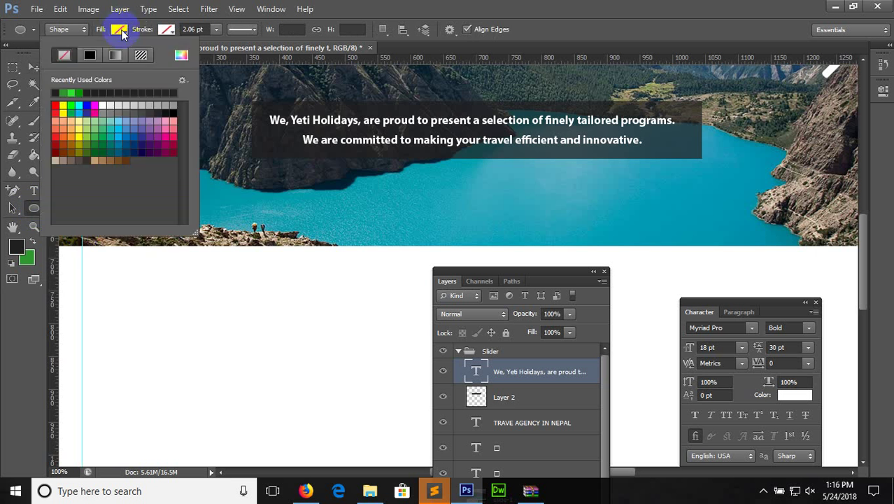
click(78, 93)
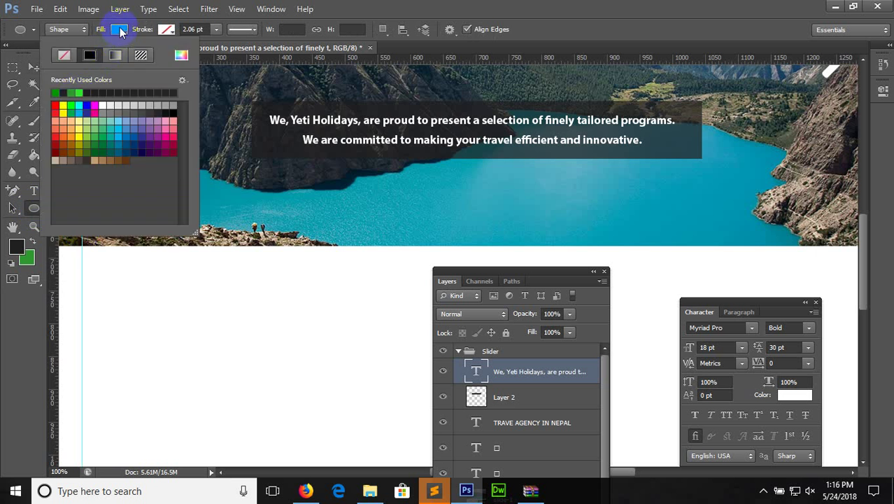
click(376, 198)
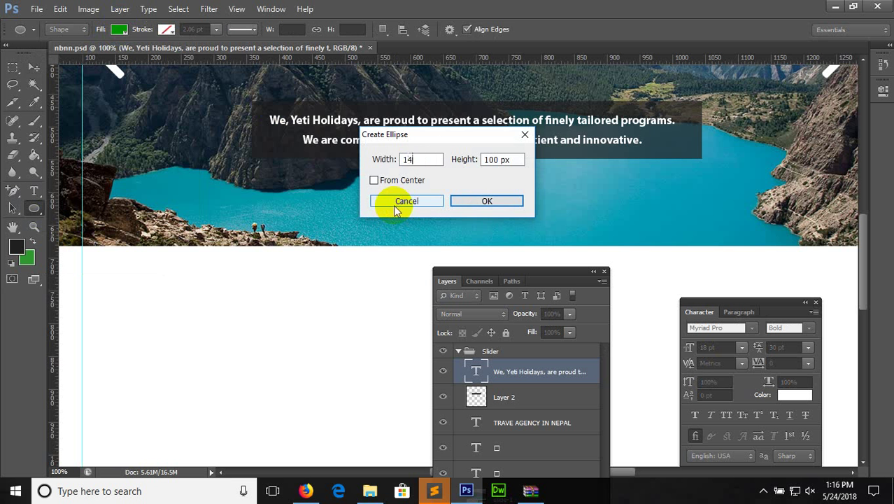
text(4)
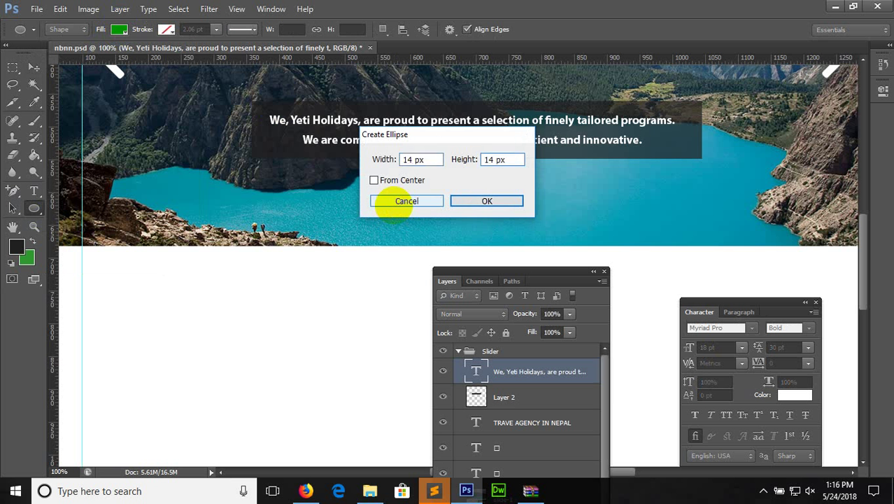
key(Return)
Duplicate the dot beside the original and change the copy's colour to white
click(33, 67)
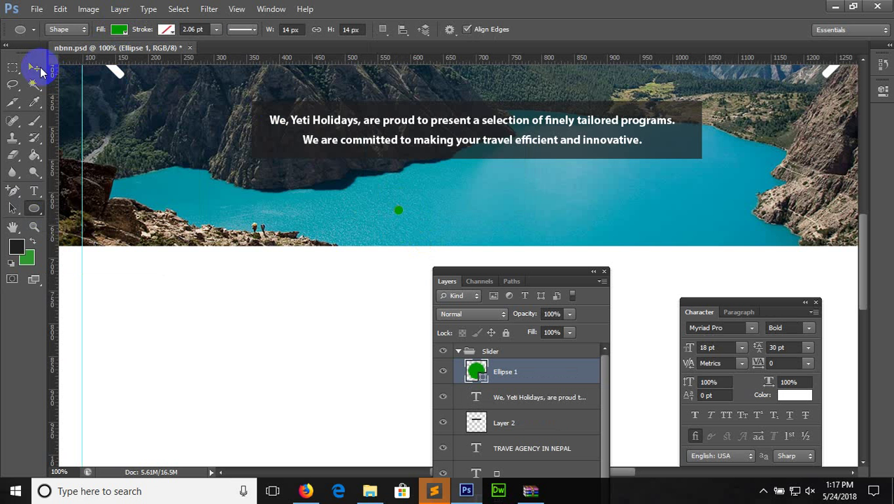
drag(392, 208, 439, 222)
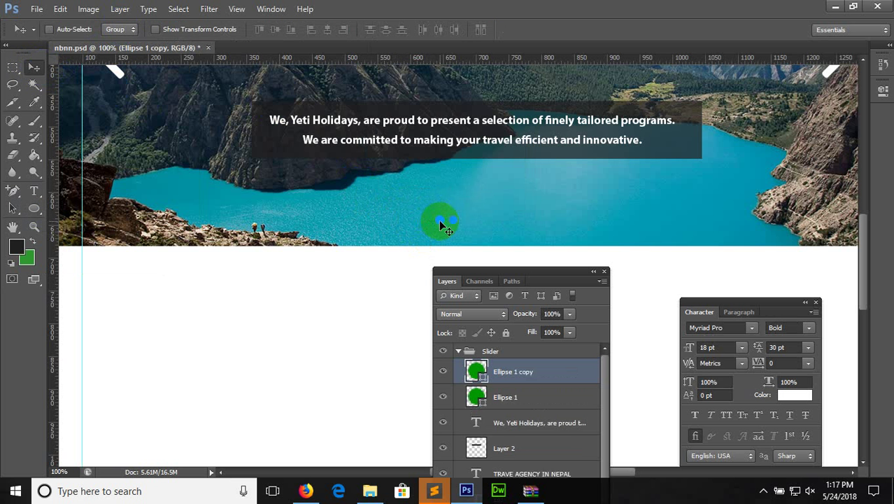
double_click(478, 371)
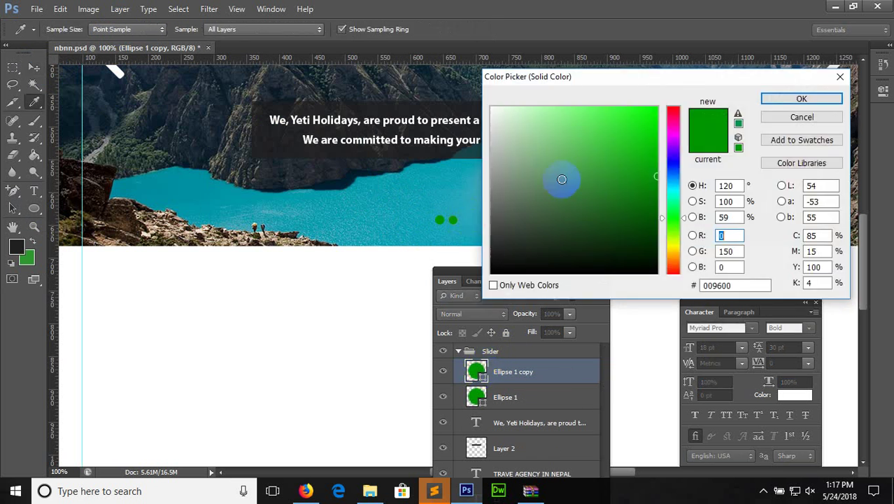
drag(562, 179, 491, 107)
click(801, 98)
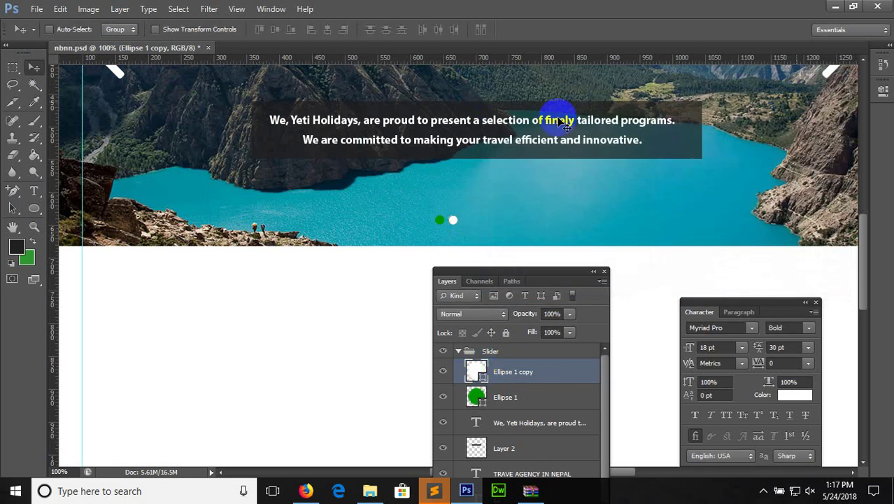
key(j)
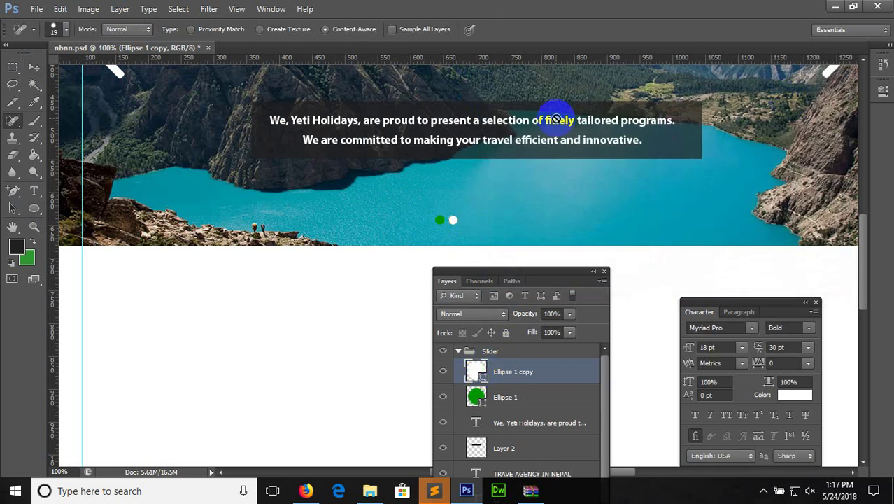
click(34, 67)
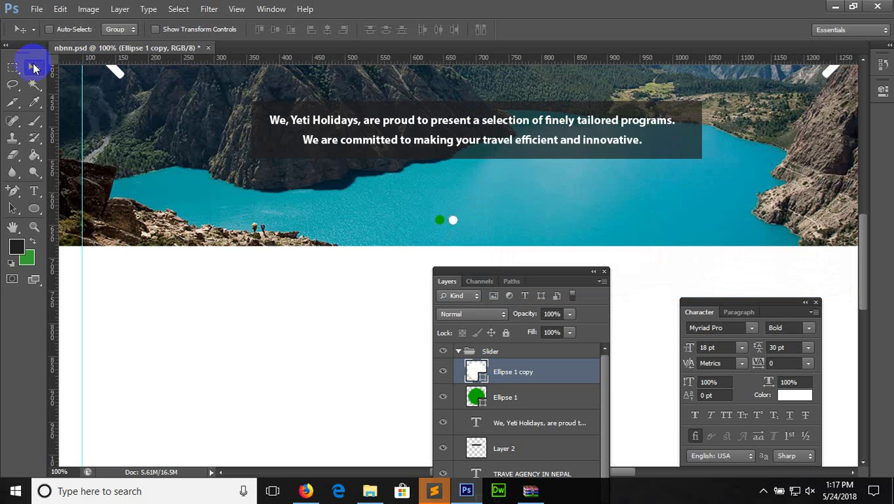
Add three more white dots to complete the row of five, and save
key(ctrl+j)
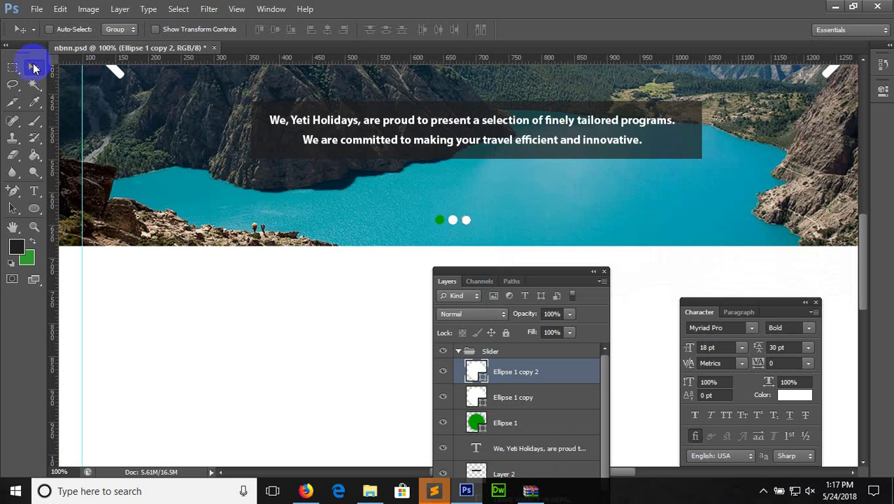
key(ctrl+j)
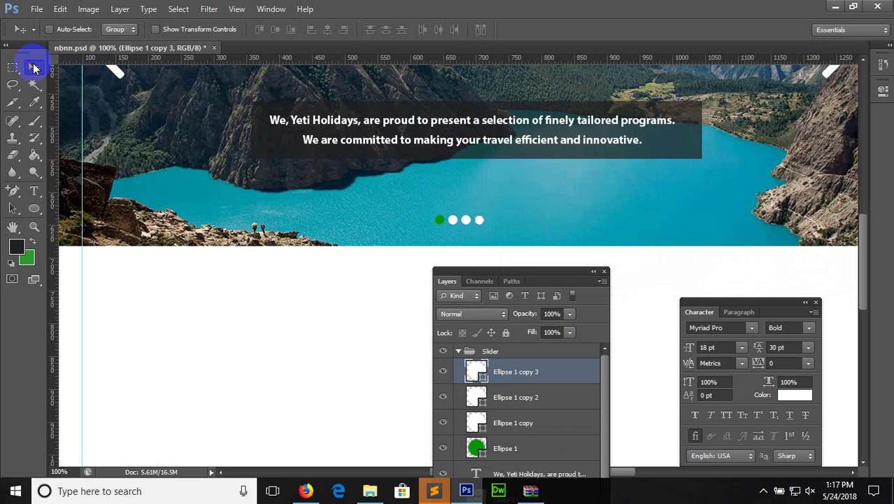
key(ctrl+j)
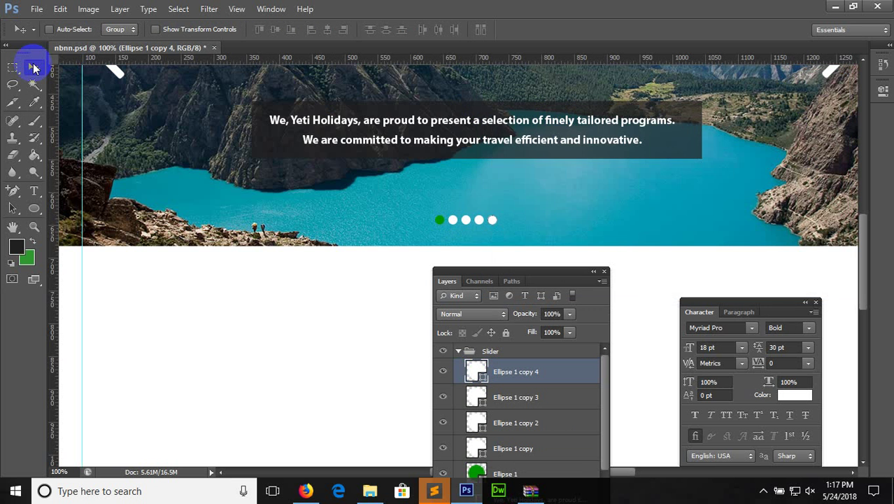
key(ctrl+s)
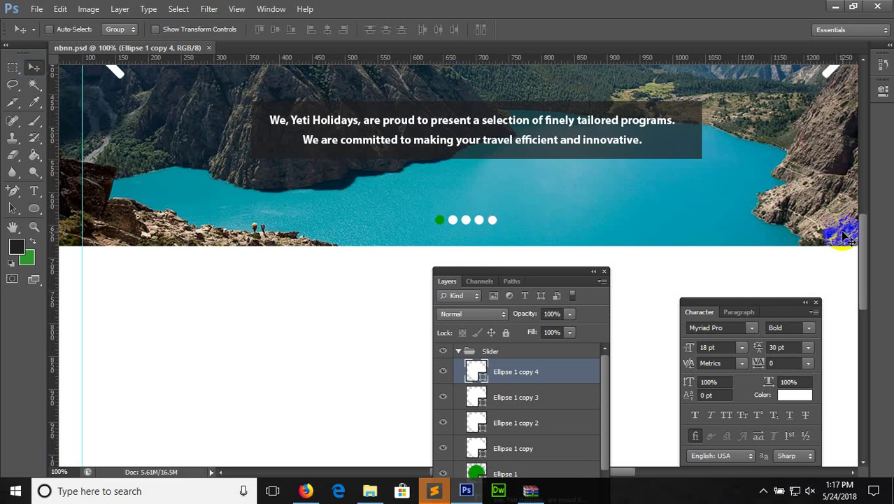
drag(868, 251, 855, 205)
Collapse the Slider group and create a new group Wlc containing an empty layer
click(459, 352)
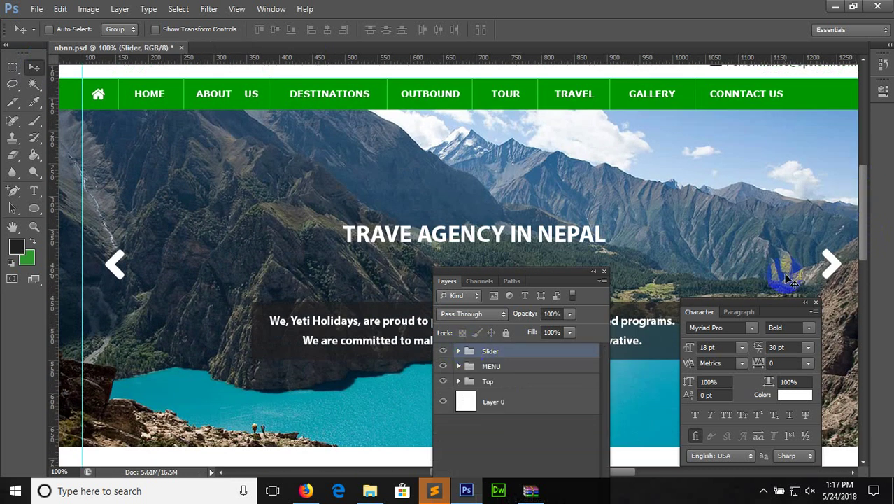
drag(866, 242, 870, 296)
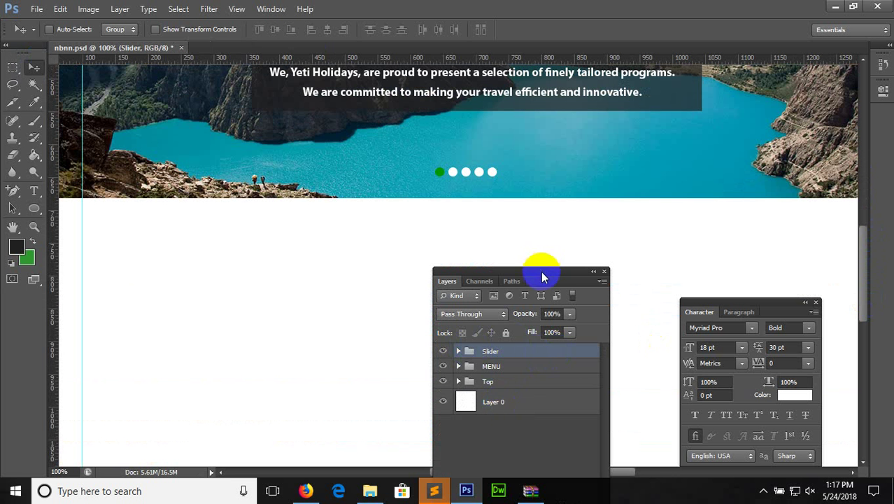
drag(543, 273, 599, 132)
click(608, 419)
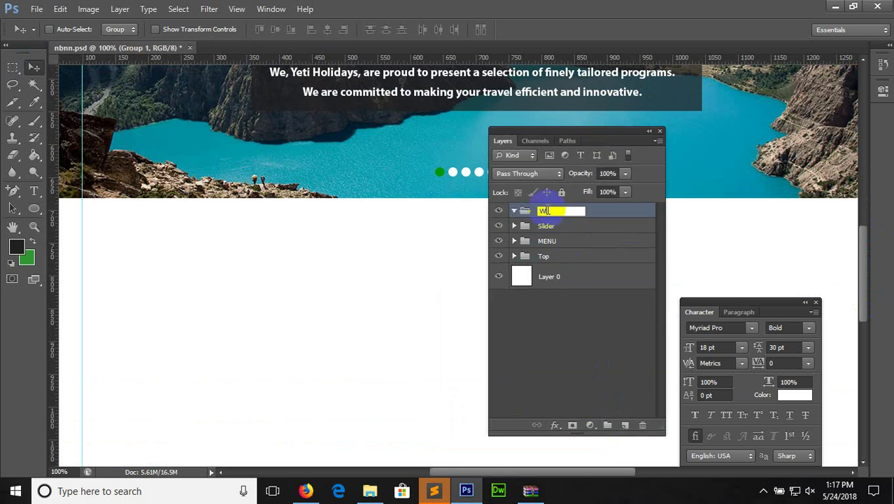
key(Return)
click(625, 425)
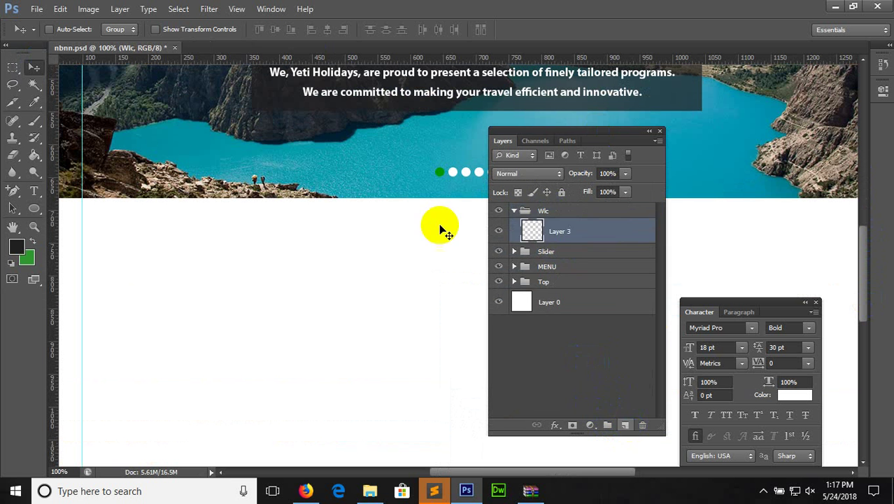
Add the heading 'WLCOME TO MY WEBSITE' below the slider and colour it black
click(33, 190)
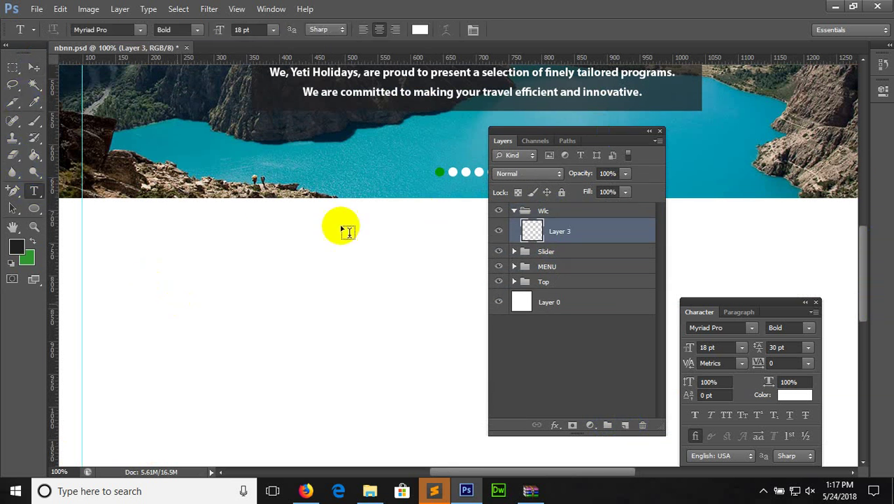
key(ctrl+s)
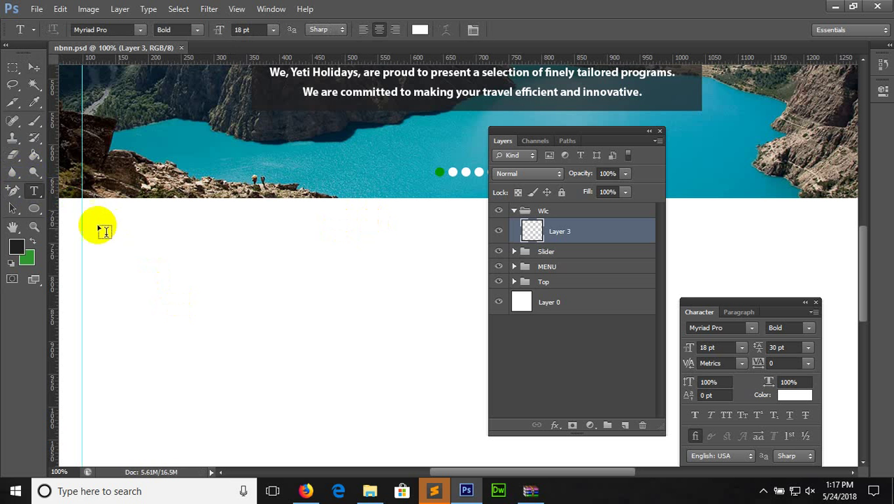
drag(85, 215, 771, 422)
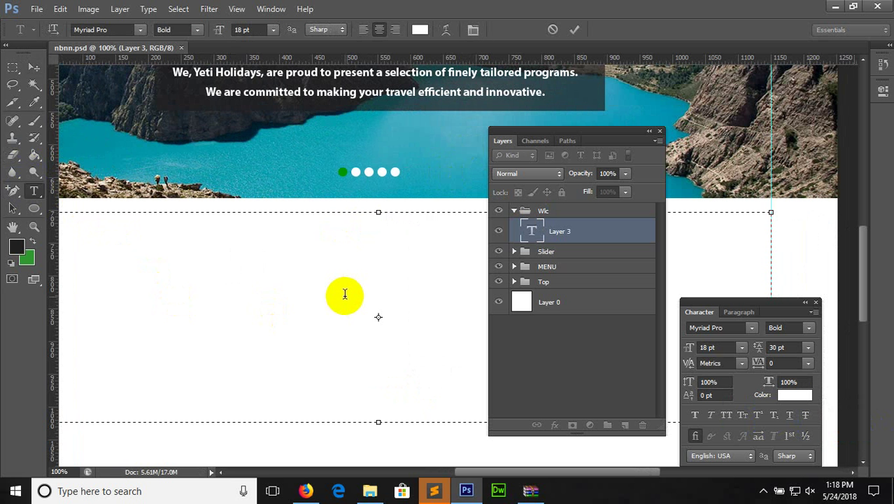
key(ctrl+a)
click(420, 29)
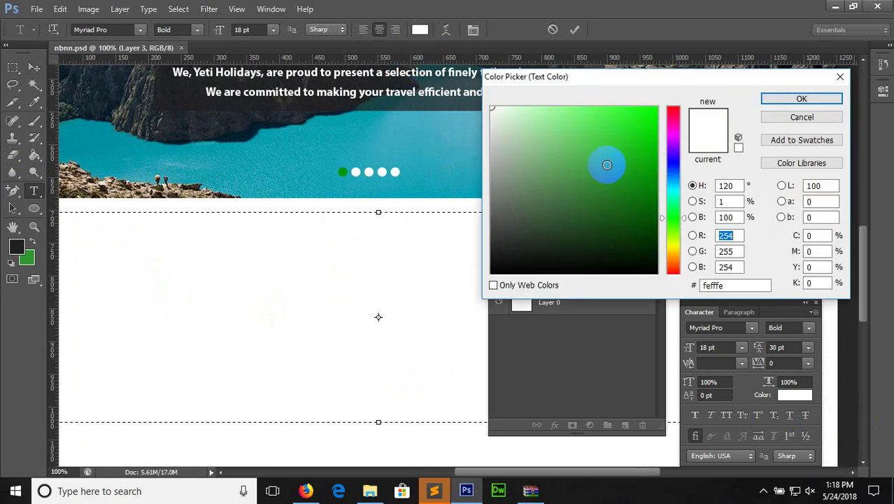
drag(606, 164, 483, 275)
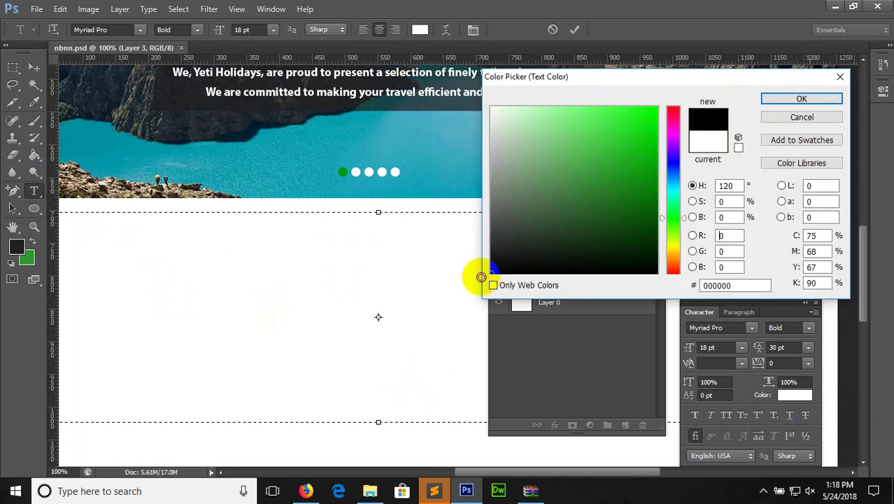
click(802, 98)
Set the heading to 36 pt, commit it and nudge it slightly lower
click(273, 29)
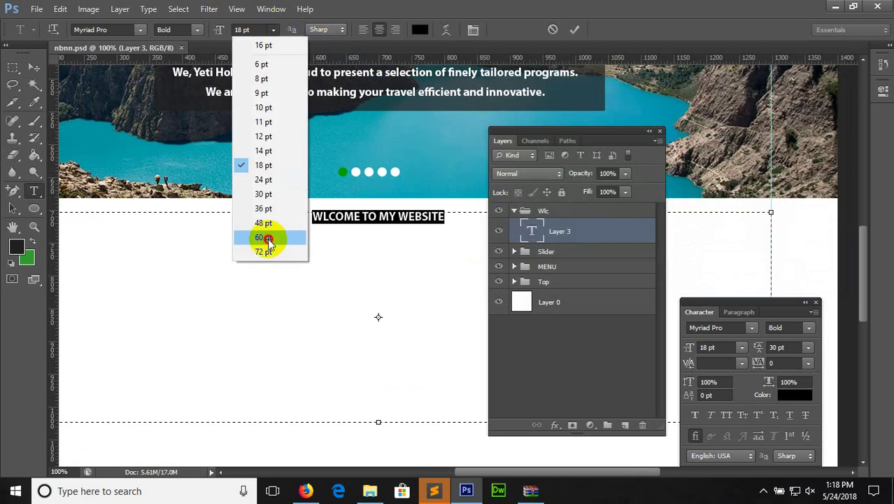
click(268, 238)
click(271, 29)
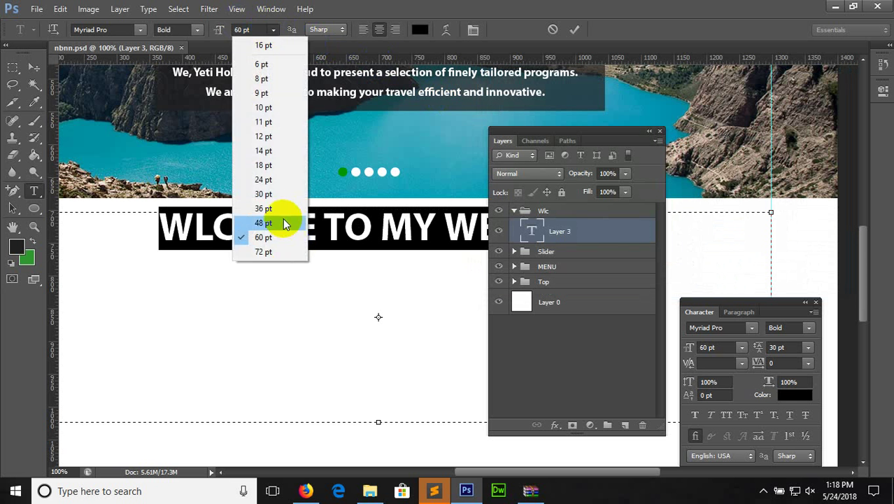
click(269, 208)
click(34, 67)
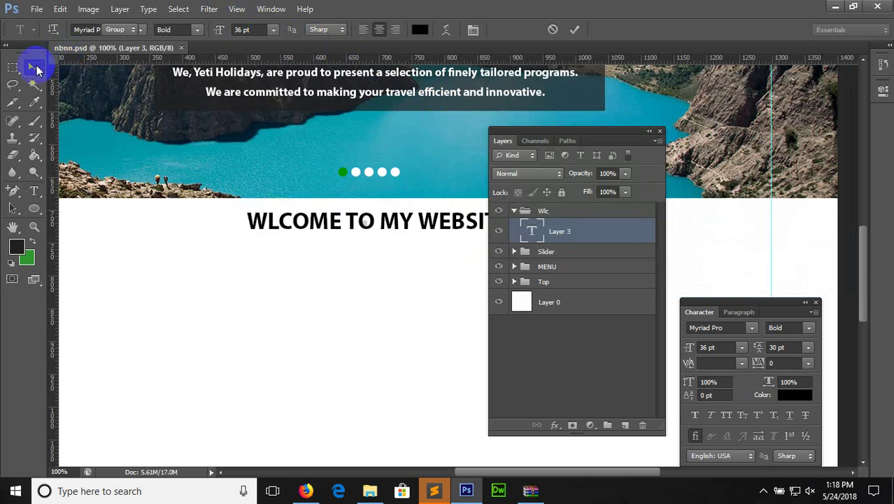
drag(371, 219, 369, 239)
click(35, 190)
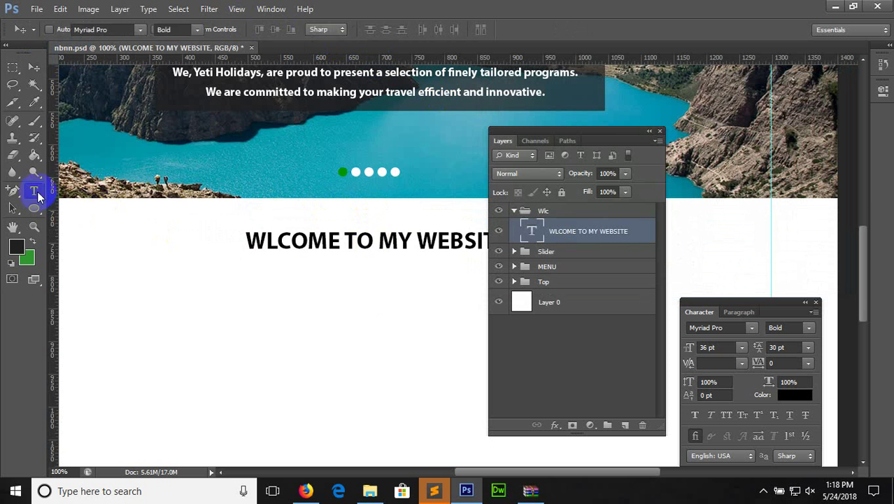
click(306, 491)
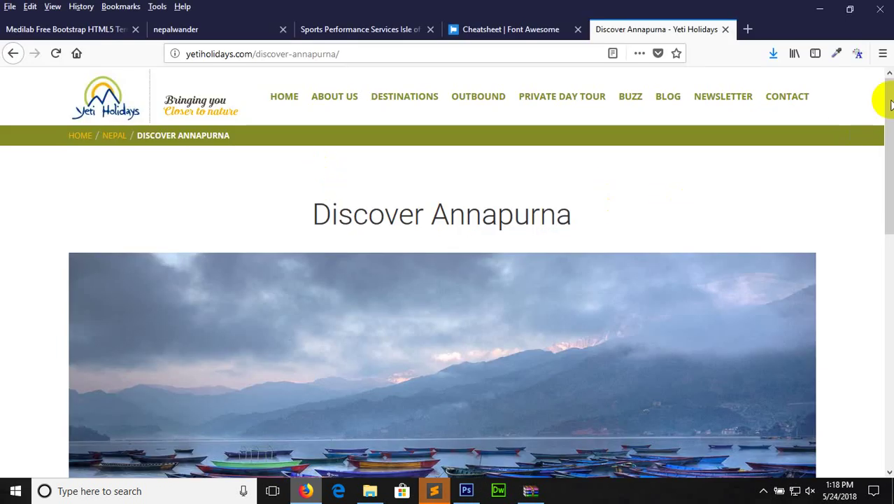
Select the paragraph starting with 'However' on the Discover Annapurna page
drag(891, 104, 878, 288)
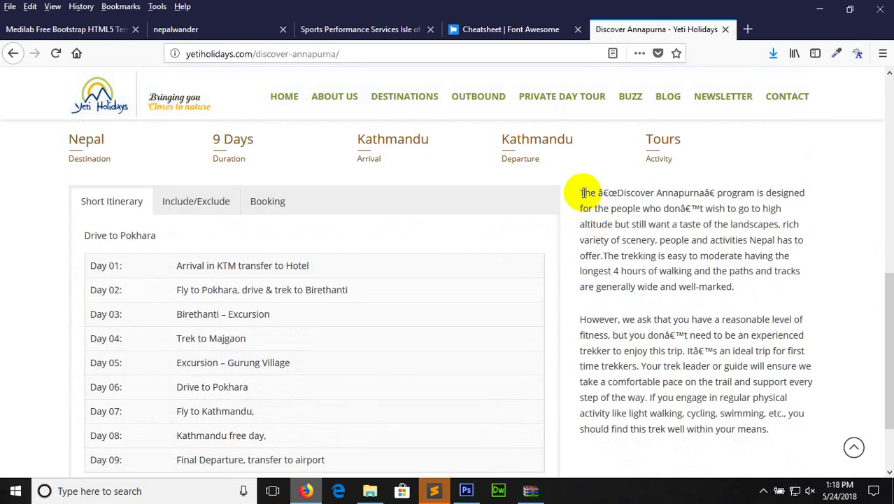
drag(583, 193, 612, 253)
click(595, 327)
drag(581, 320, 768, 429)
key(ctrl+c)
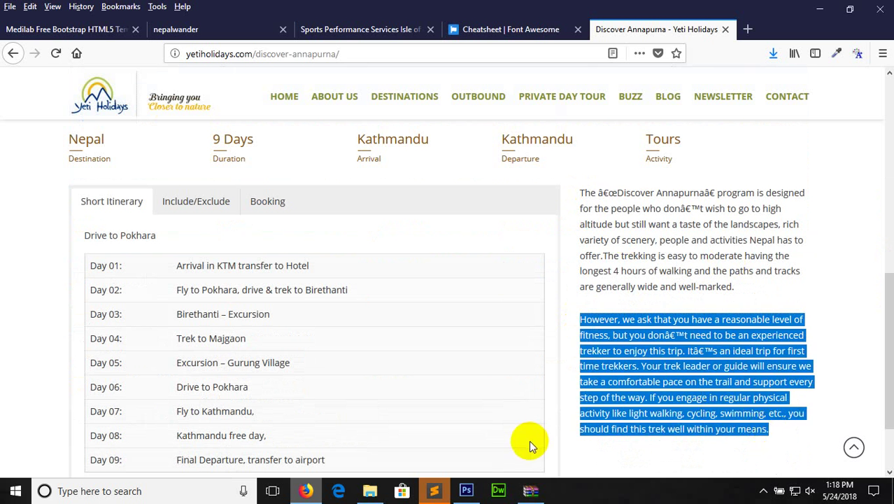
click(466, 490)
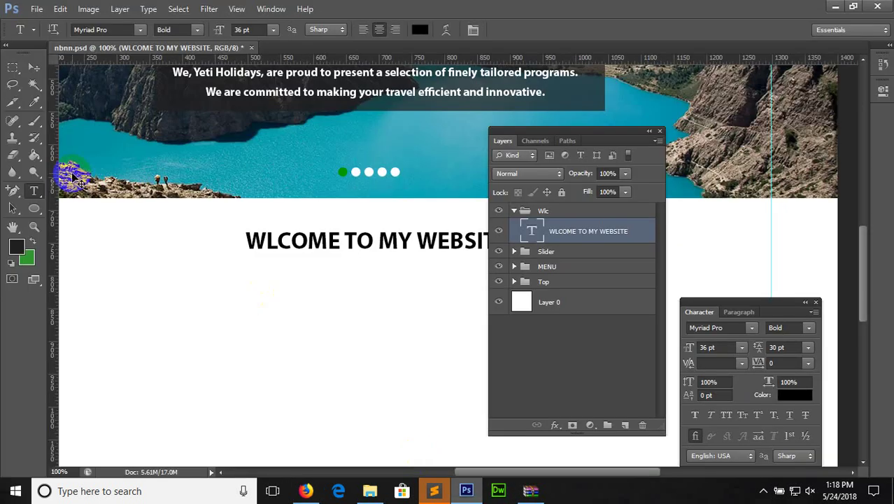
Paste the 'However, we ask…' paragraph into a text box beneath the welcome heading
key(ctrl+minus)
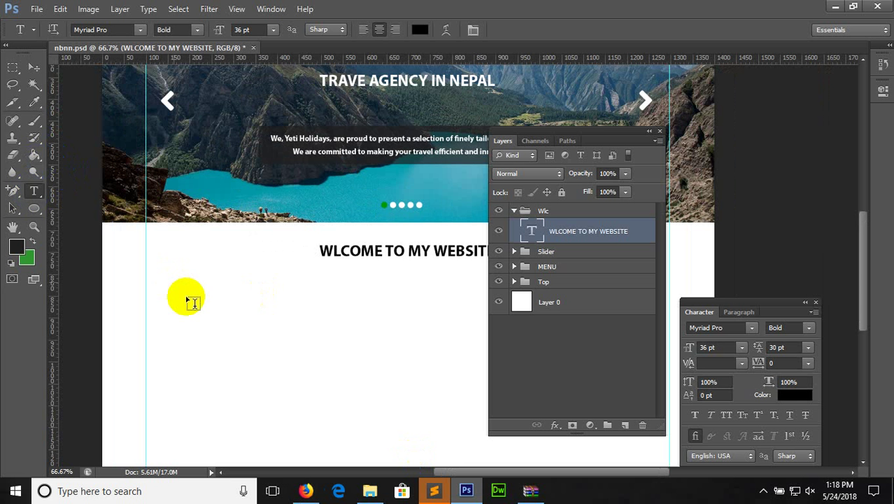
drag(176, 279, 606, 373)
drag(593, 140, 873, 132)
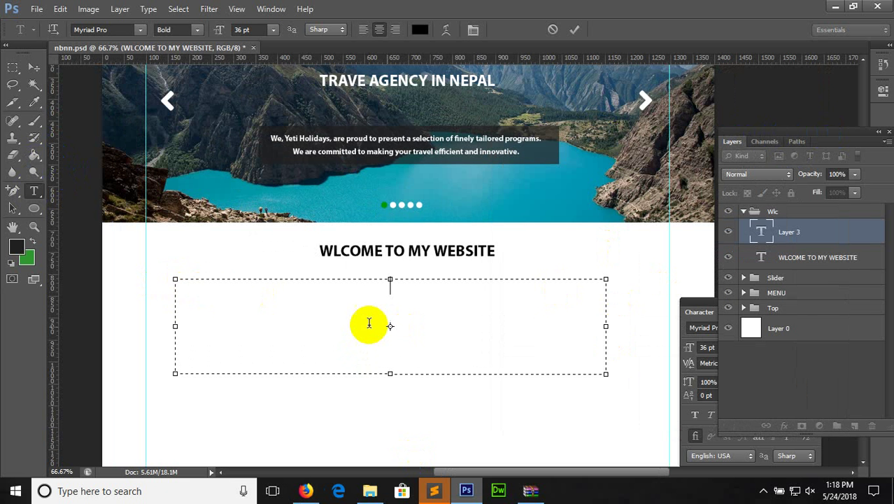
key(ctrl+v)
key(ctrl+a)
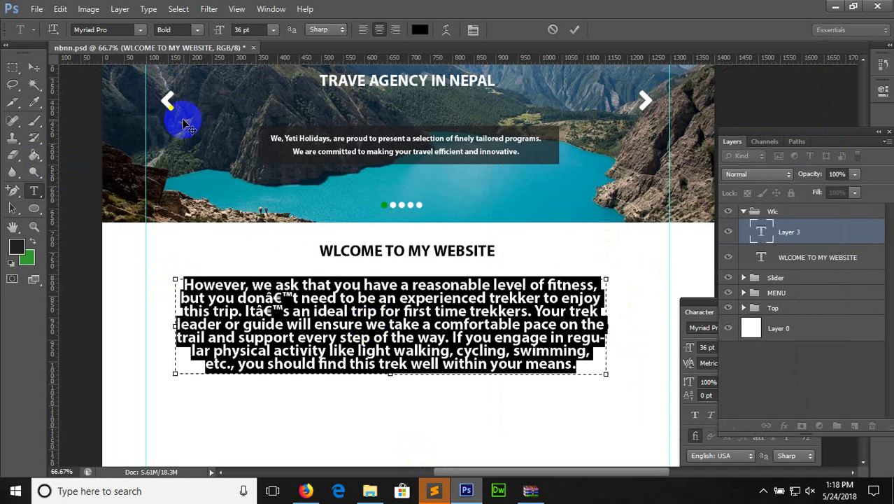
click(273, 29)
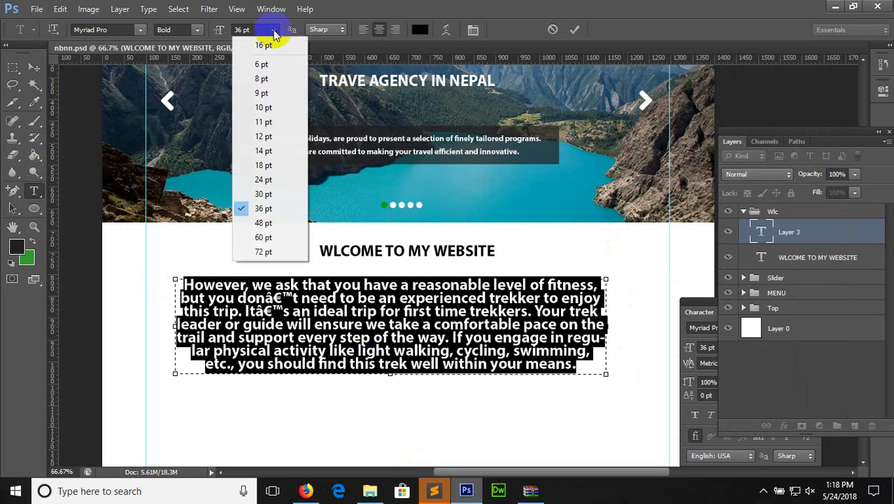
Format the 'However' paragraph as 14 pt Regular with Auto leading and commit it
click(266, 150)
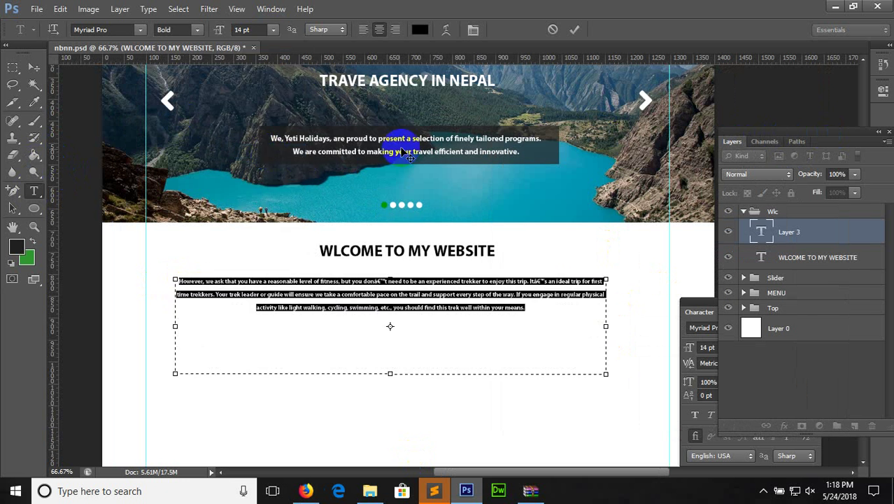
key(ctrl+plus)
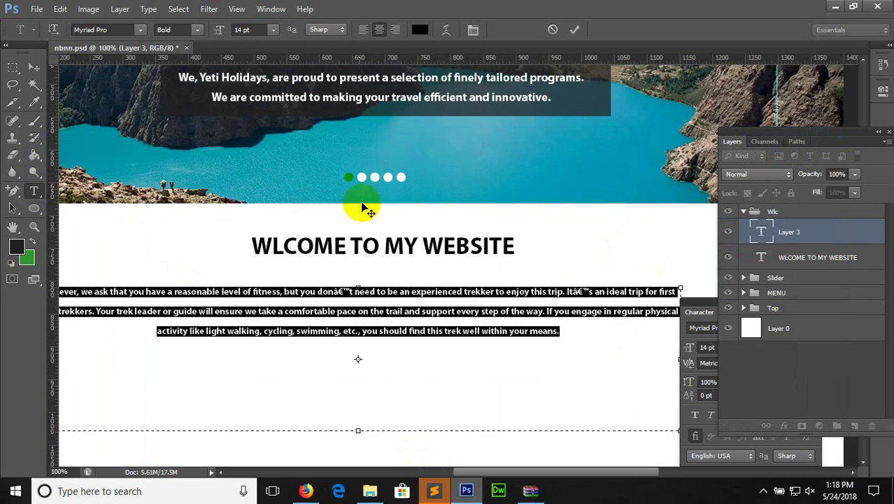
click(474, 29)
click(474, 29)
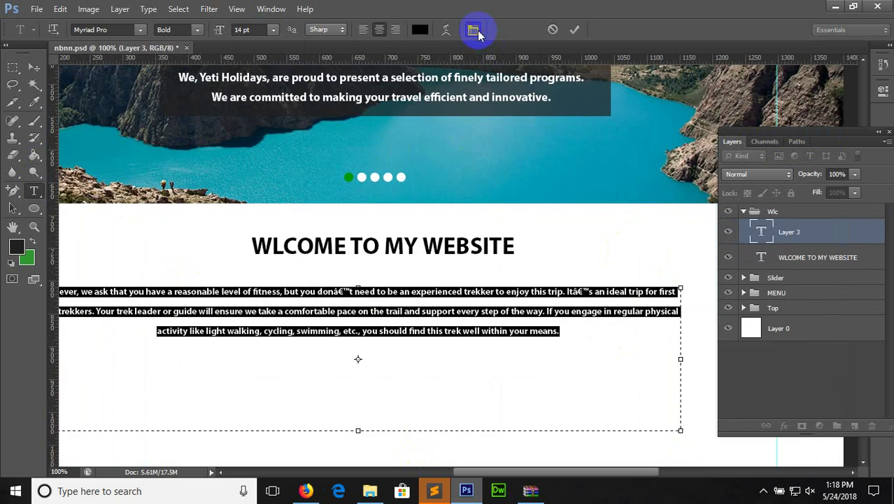
click(474, 30)
click(808, 348)
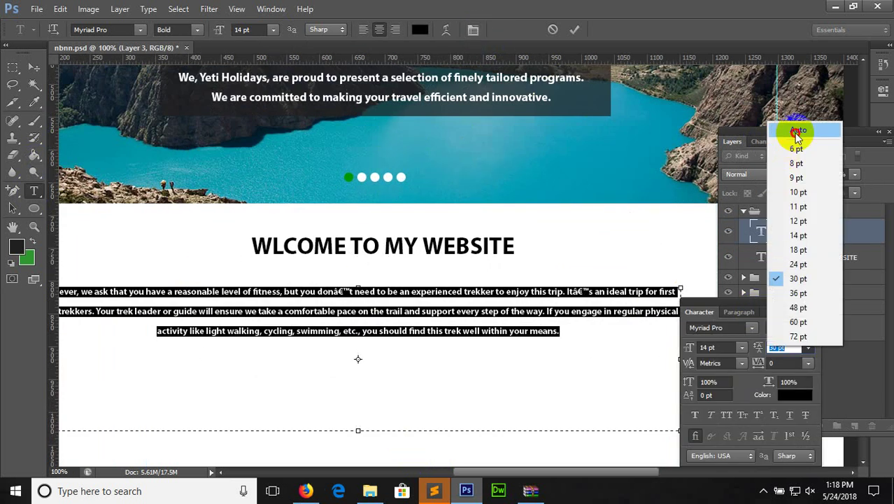
click(798, 137)
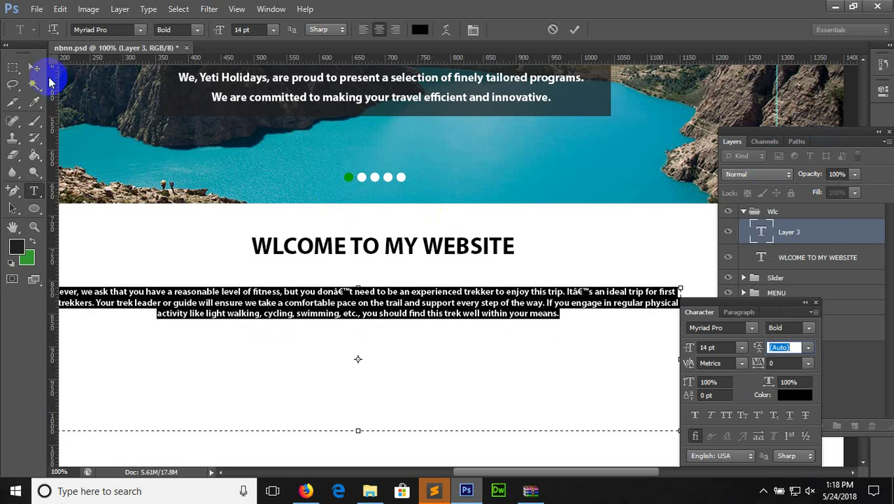
click(198, 30)
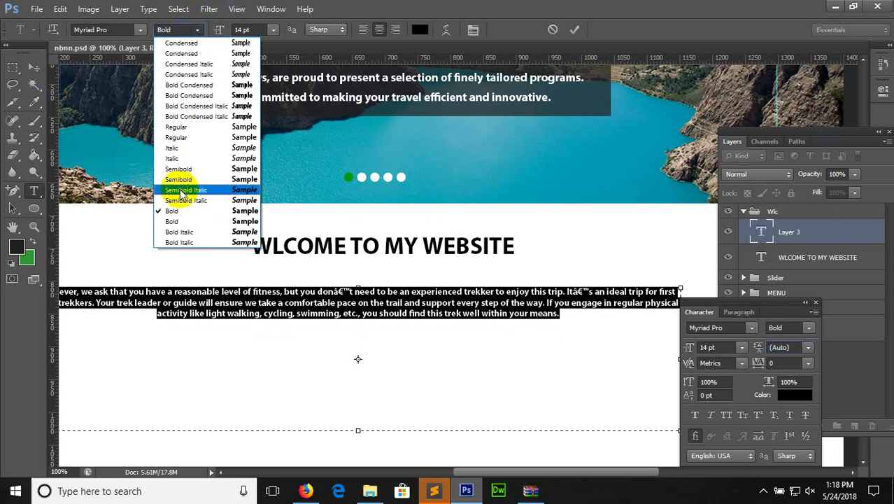
click(176, 127)
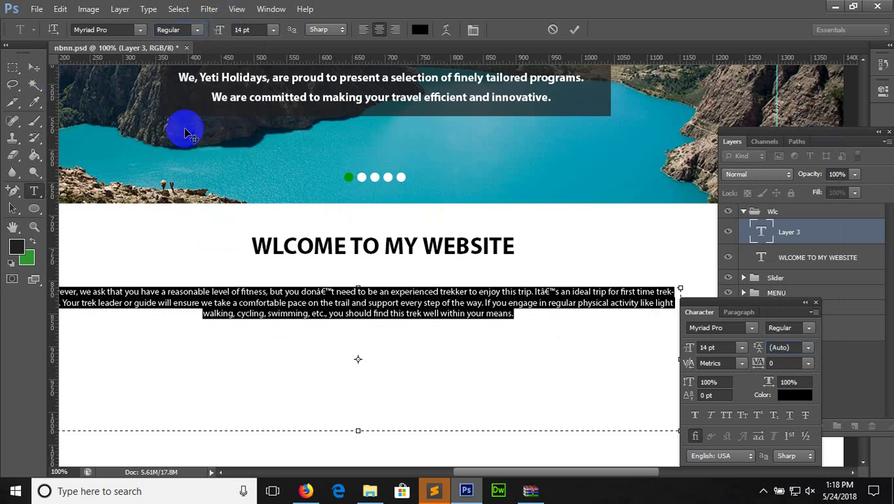
click(35, 68)
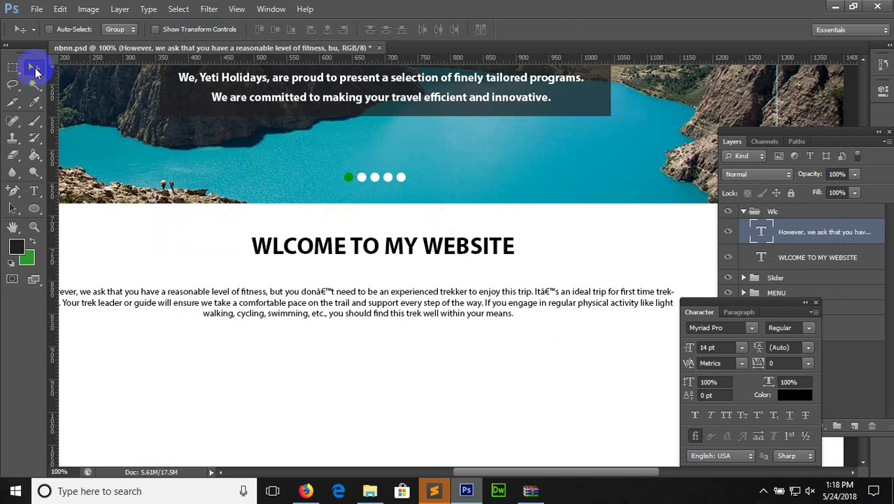
drag(812, 133, 703, 123)
scroll(862, 255, down, 2)
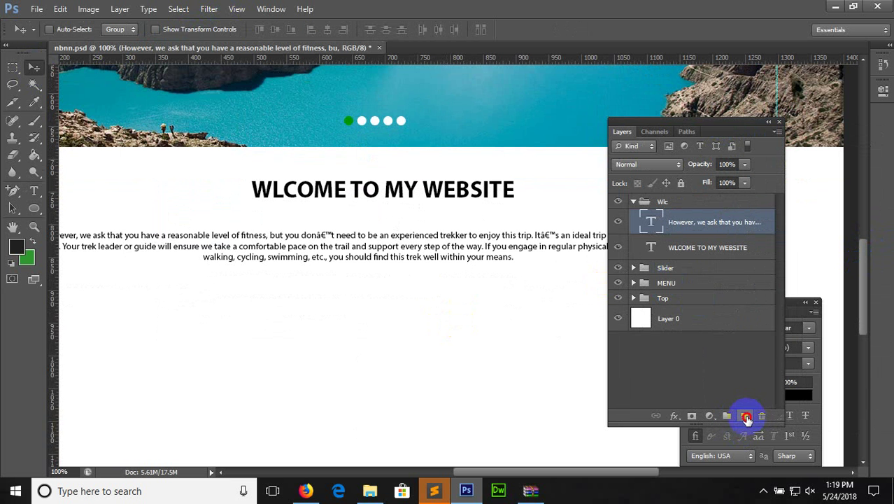
Draw a green rectangle on a new layer just below the welcome paragraph
click(748, 418)
click(33, 208)
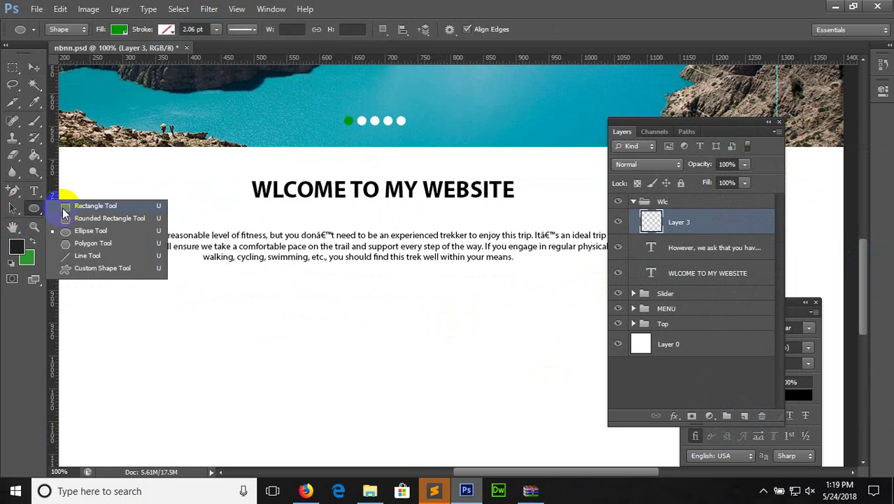
click(64, 207)
key(x)
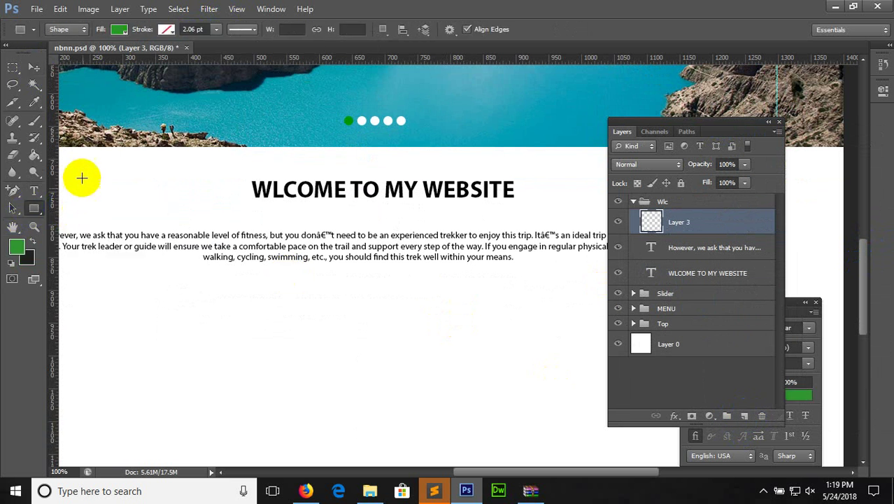
drag(313, 302, 399, 329)
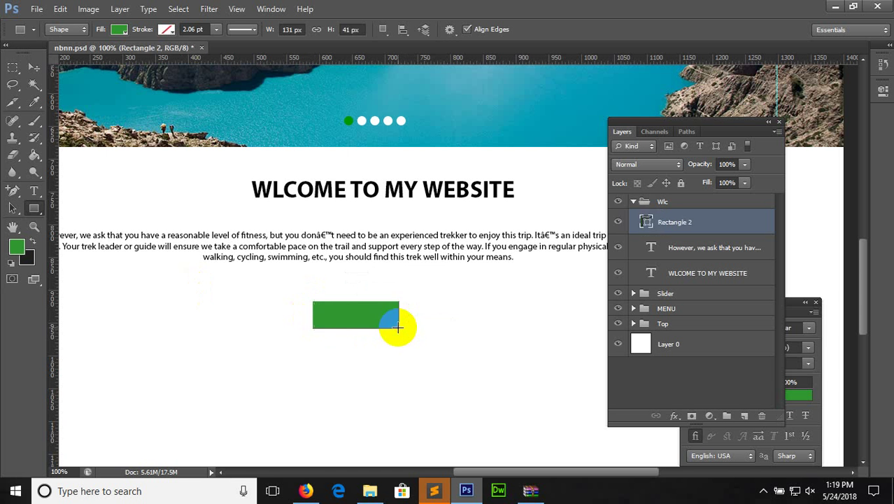
Add white READ MORE text and move it onto the green rectangle
click(34, 191)
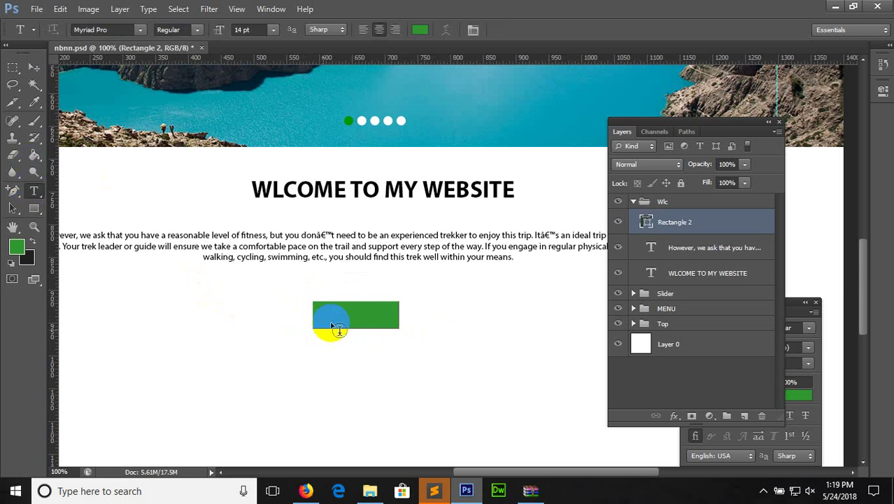
click(242, 278)
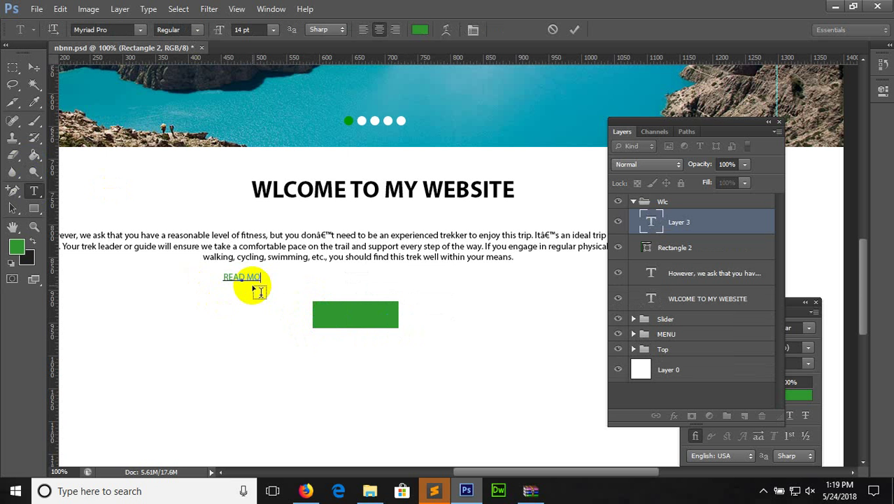
key(ctrl+a)
click(420, 30)
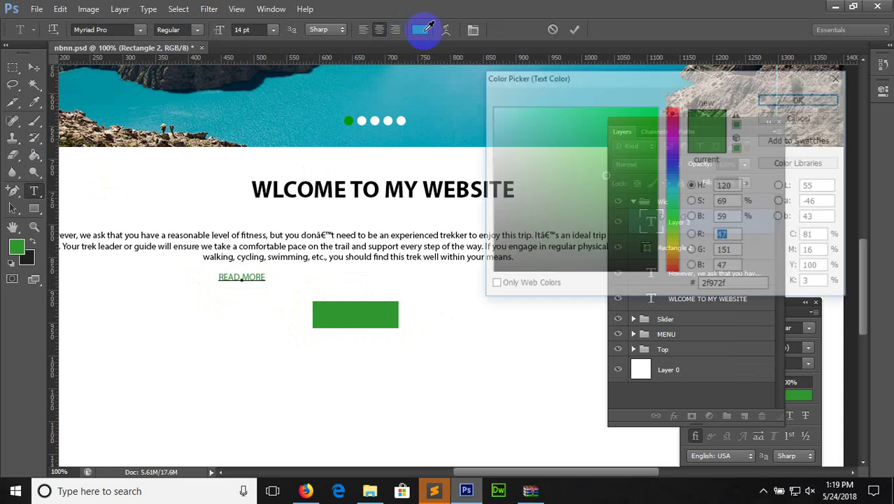
click(480, 69)
click(802, 99)
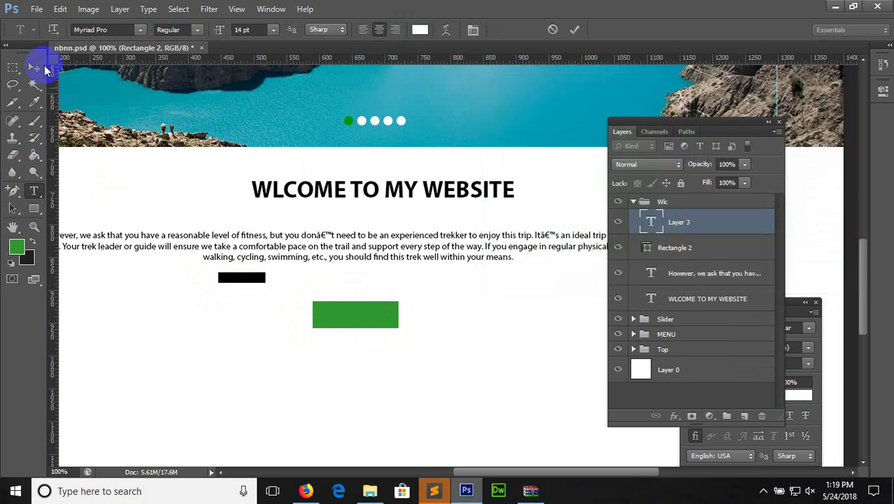
click(42, 68)
drag(239, 279, 392, 316)
shift+click(692, 250)
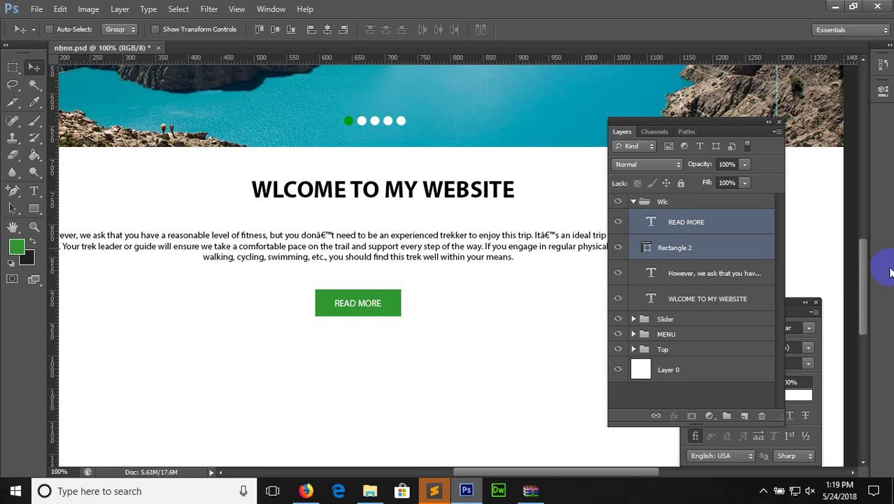
Collapse the Wlc group and add a Tour group containing a new empty layer above it
drag(867, 266, 868, 266)
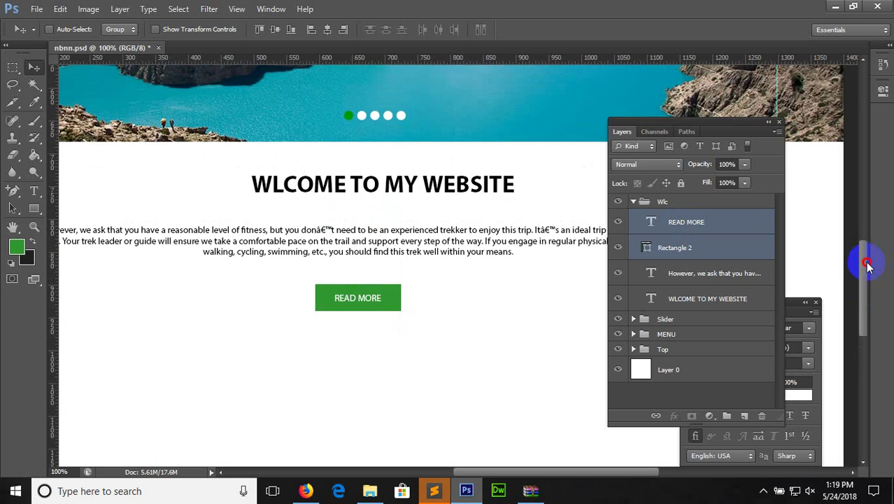
click(643, 204)
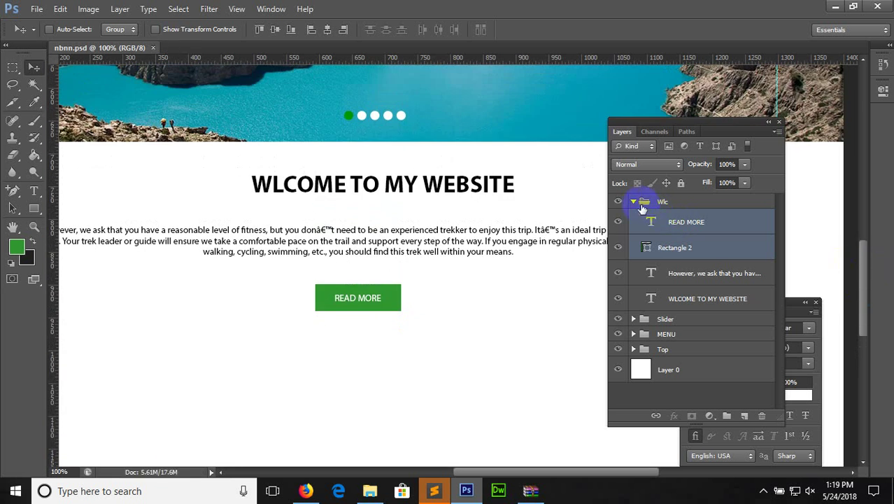
click(633, 202)
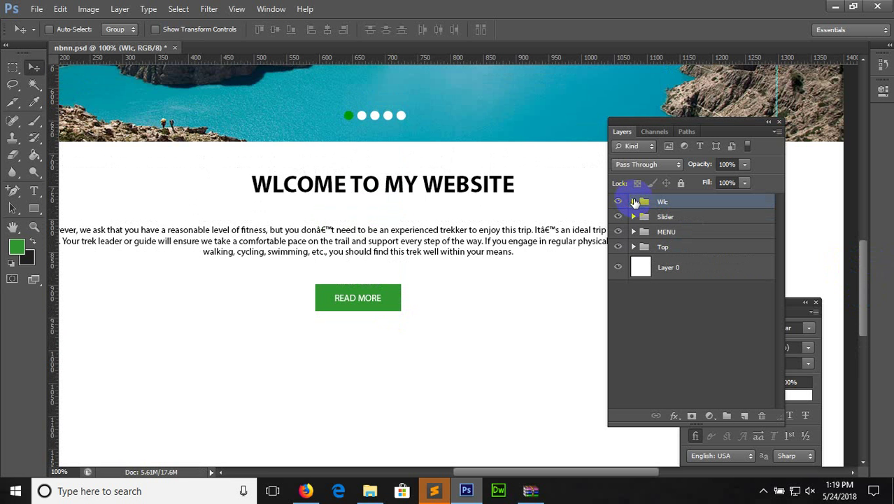
click(726, 417)
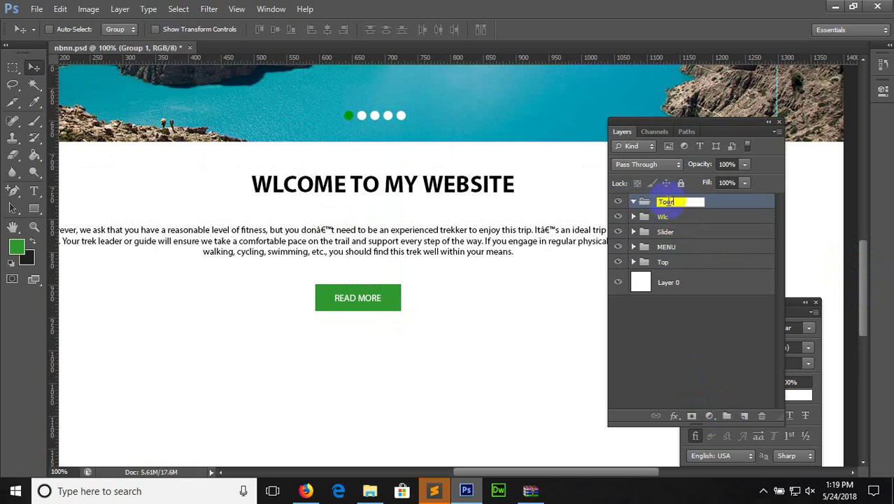
click(745, 417)
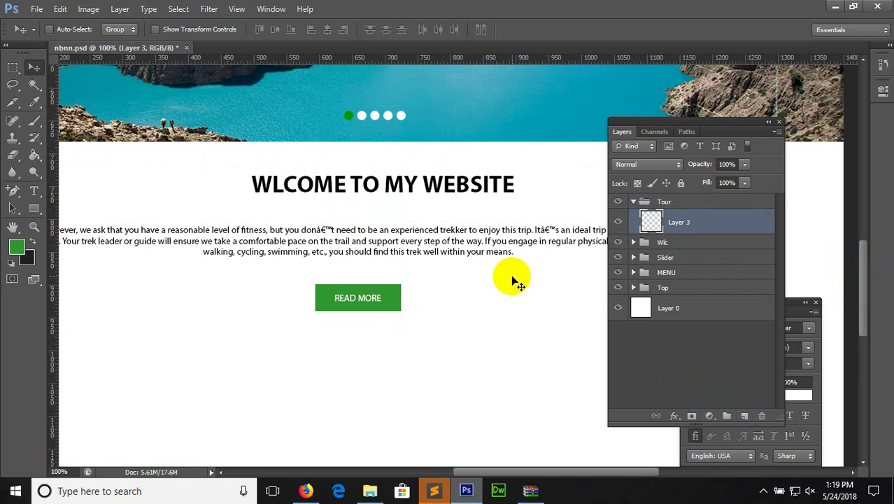
Save the document and scroll back to the top of the layer stack
key(ctrl+s)
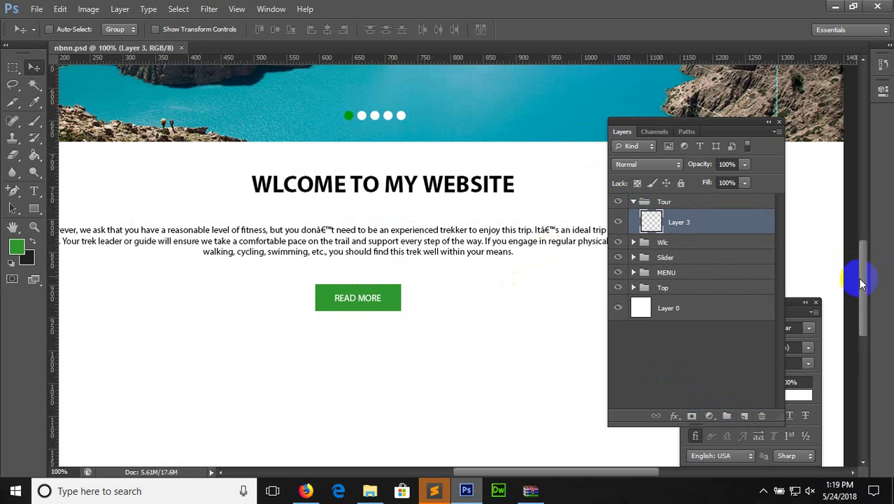
drag(861, 284, 861, 199)
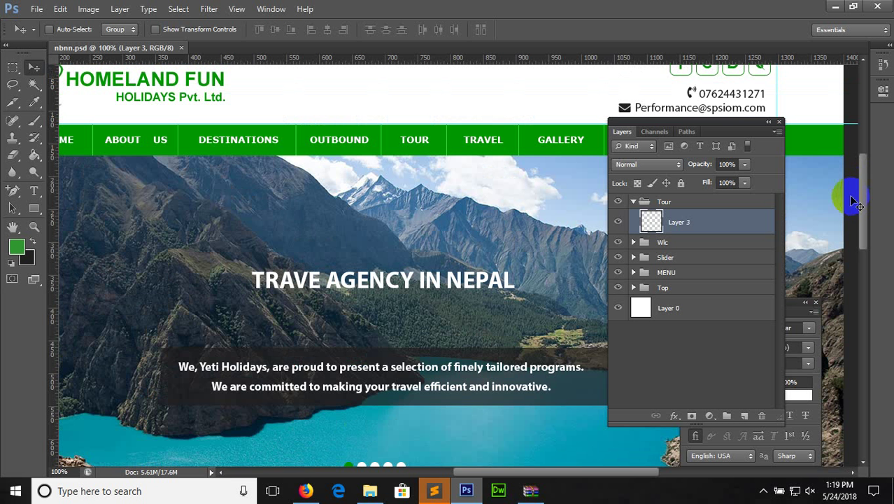
drag(864, 200, 863, 194)
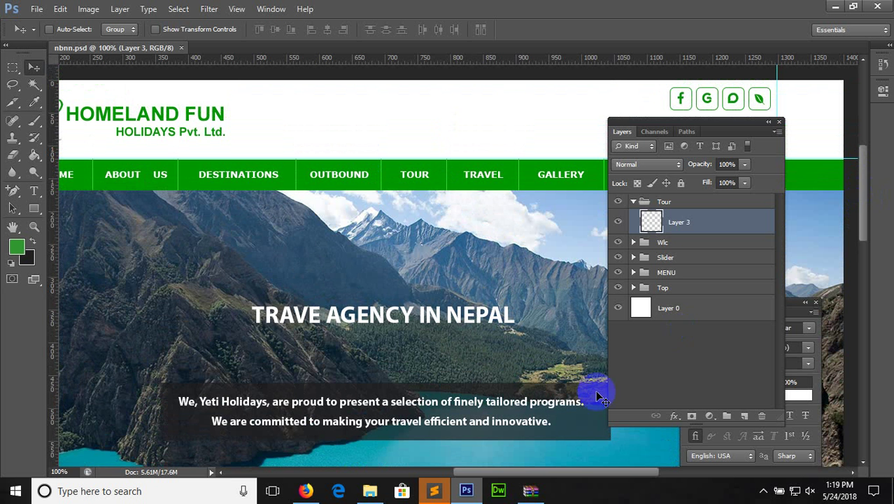
drag(575, 475, 559, 475)
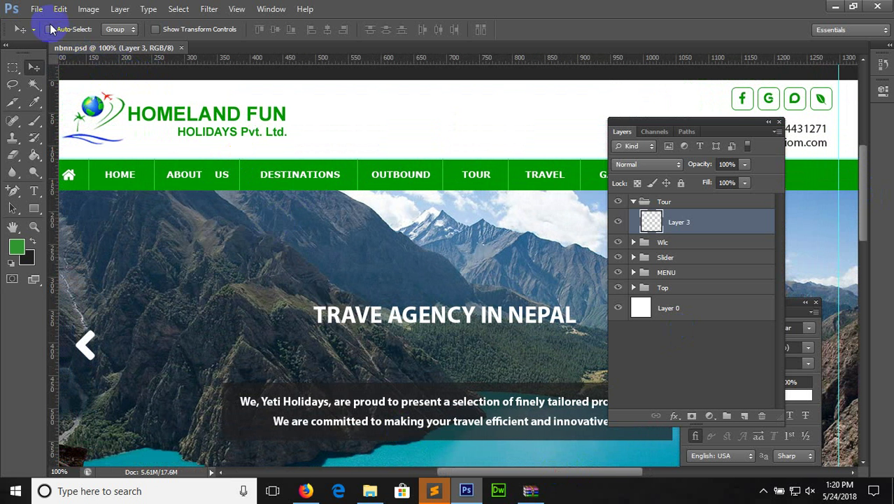
Export via Save for Web as nbnn.html, HTML and Images format, to the Desktop
click(37, 8)
click(105, 196)
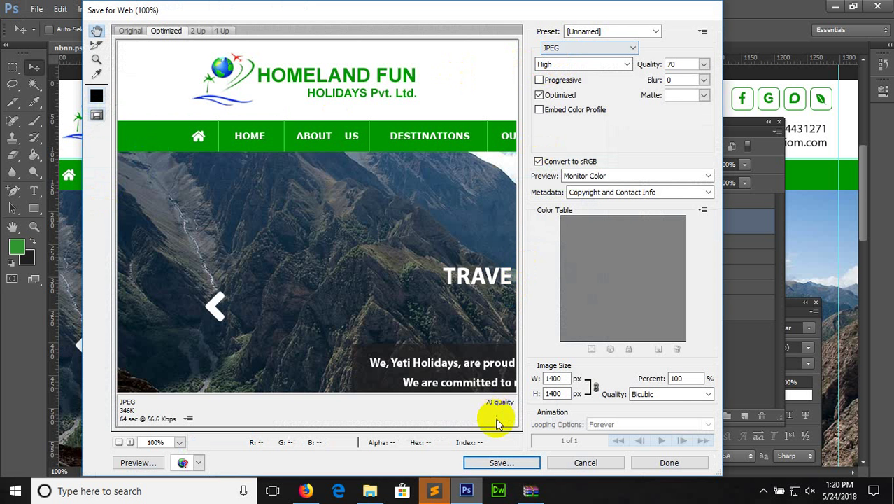
click(502, 462)
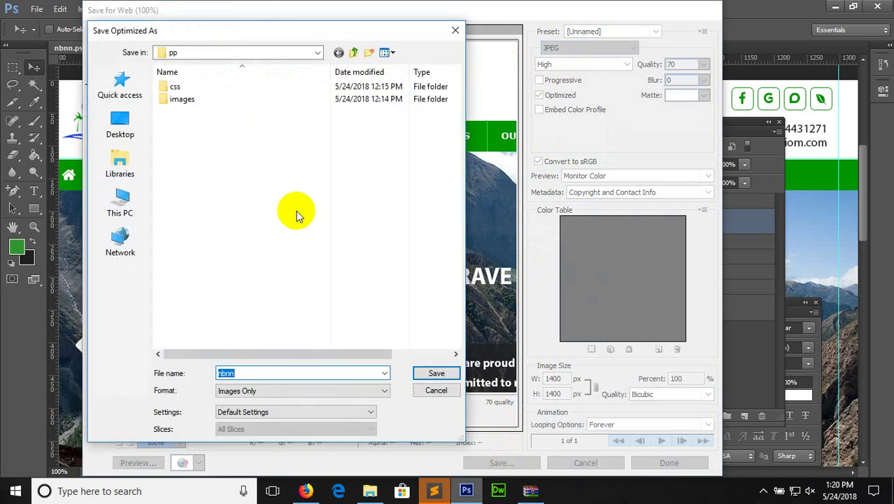
click(122, 133)
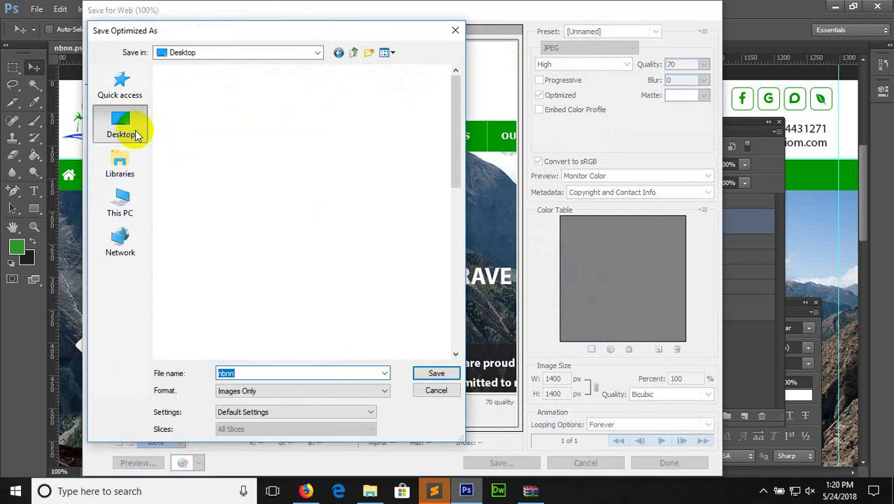
click(278, 391)
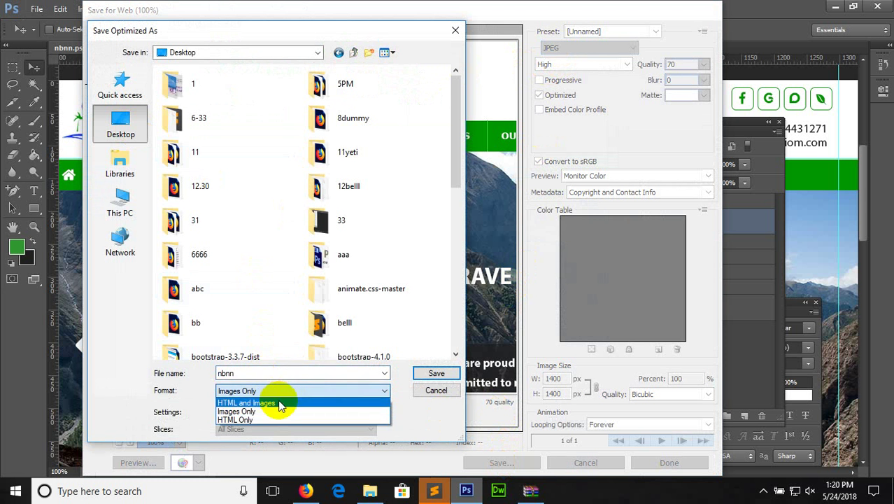
click(280, 404)
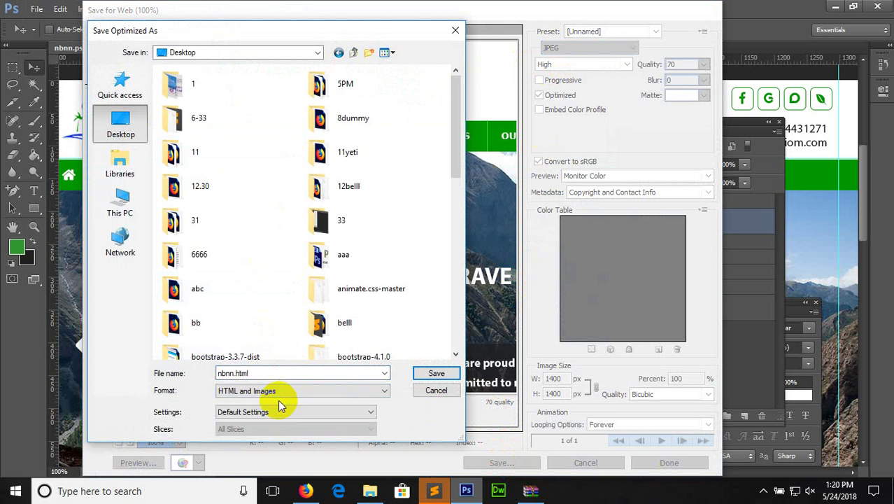
click(435, 376)
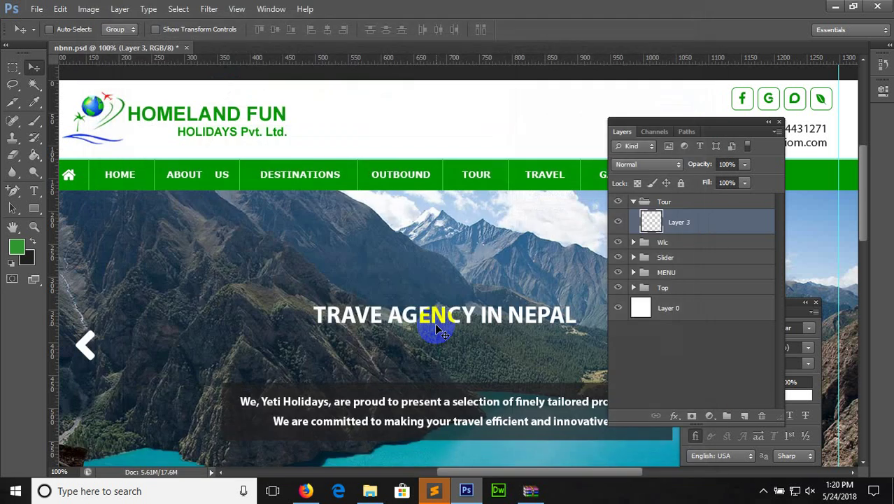
Minimize Photoshop, Firefox, File Explorer and Sublime Text, then open nbnn.html from the desktop
click(834, 7)
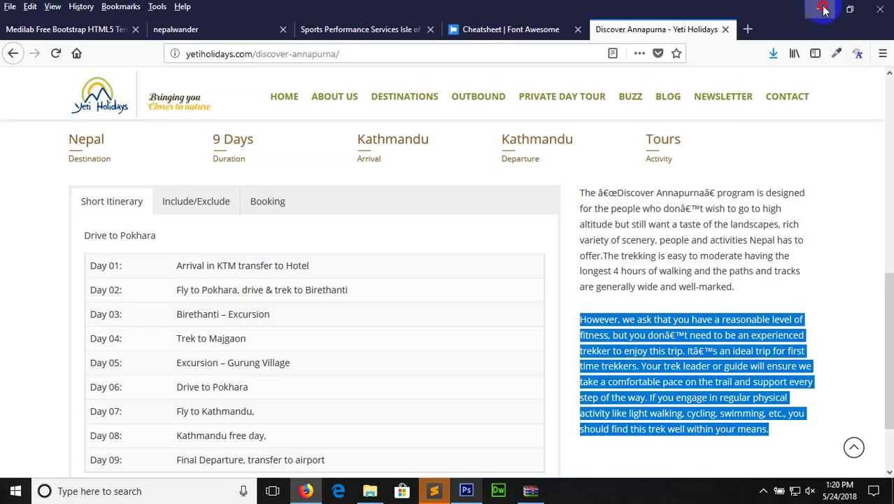
click(824, 8)
click(822, 8)
click(823, 9)
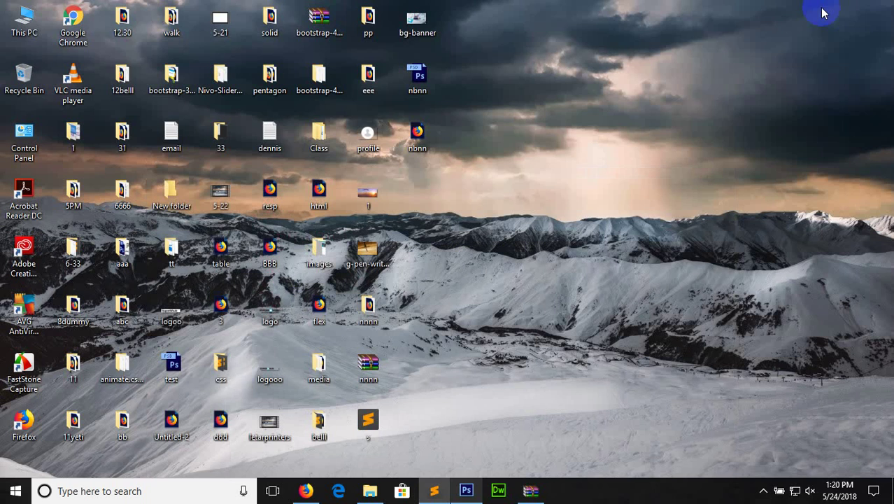
double_click(418, 134)
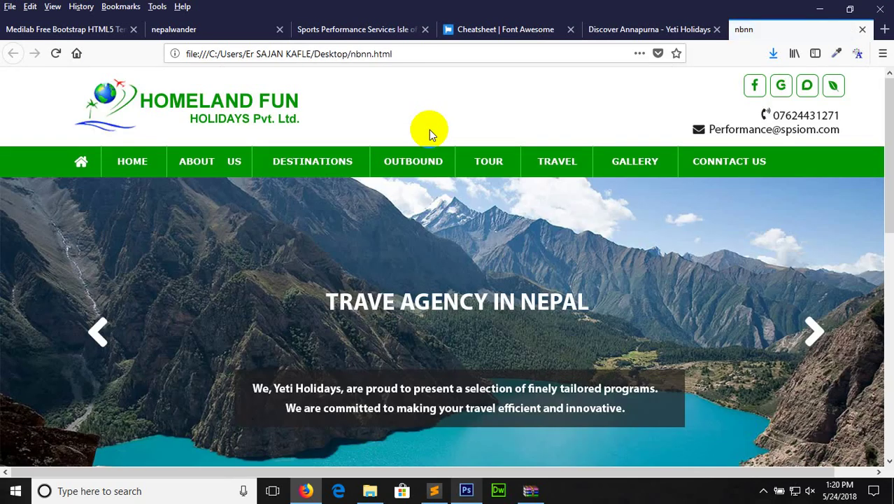
Scroll the exported page and compare it with the Nepal Wanders, Discover Annapurna and Yeti Holidays tabs
click(891, 92)
drag(890, 92, 882, 85)
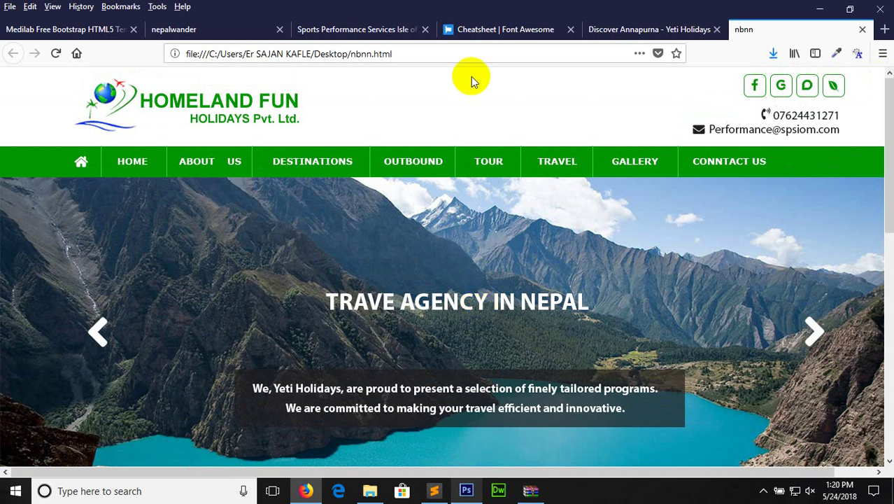
click(332, 412)
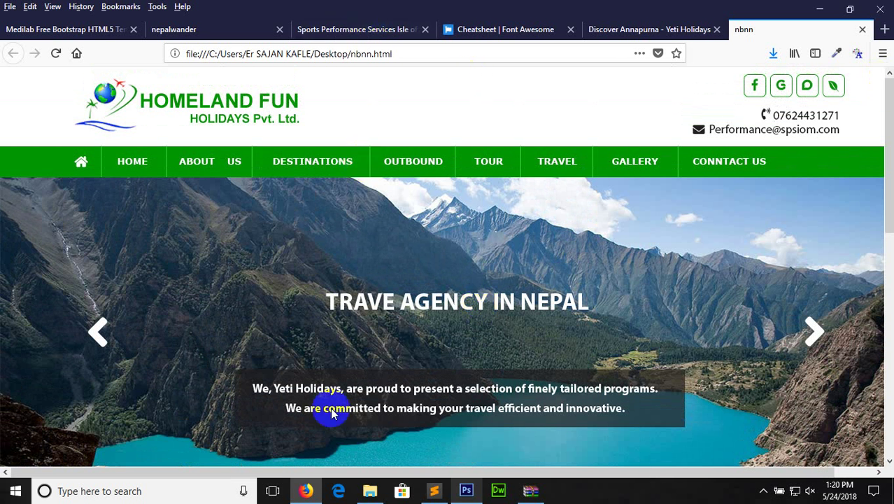
click(225, 30)
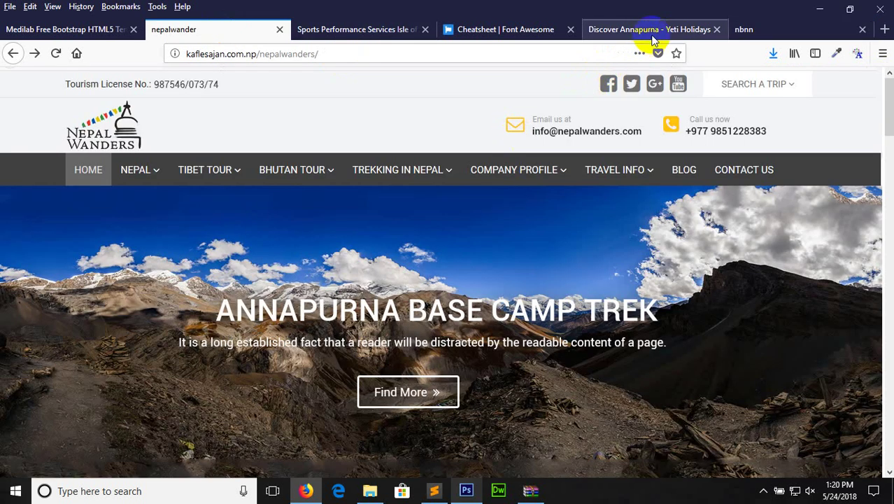
click(644, 29)
click(743, 31)
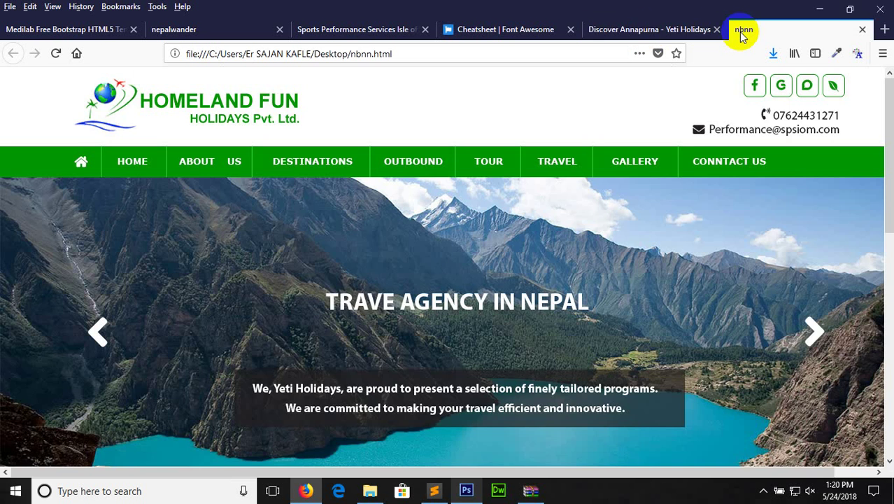
click(631, 30)
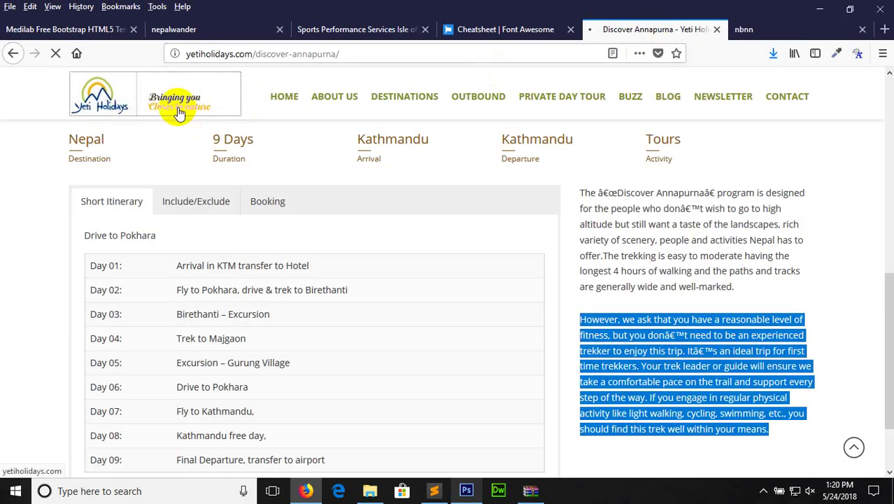
click(179, 112)
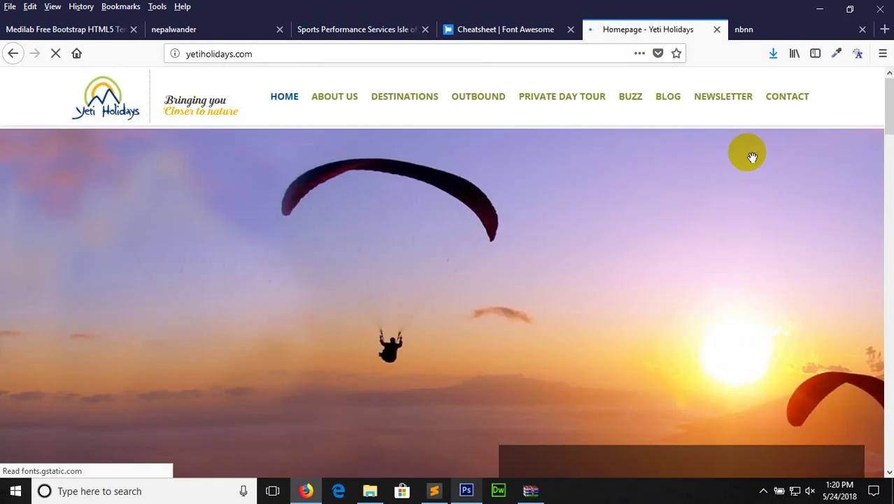
click(760, 28)
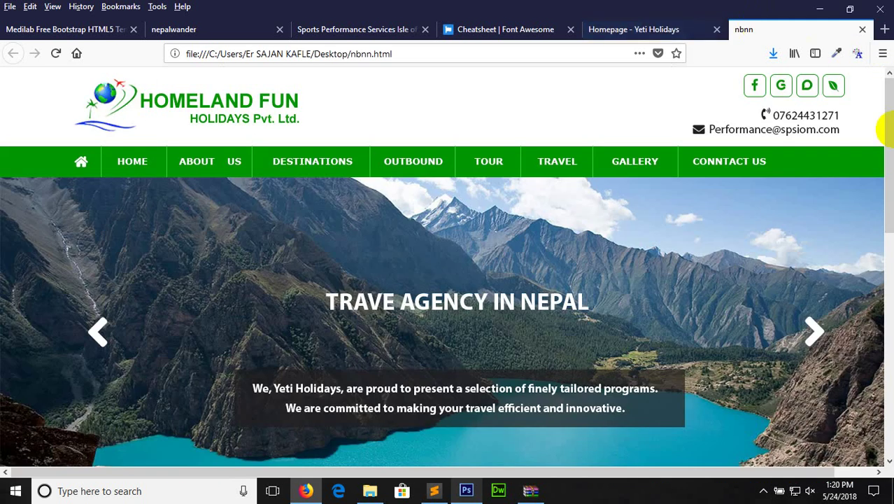
Scroll through the exported page again, then load themeforest.net in that tab
drag(888, 129, 886, 66)
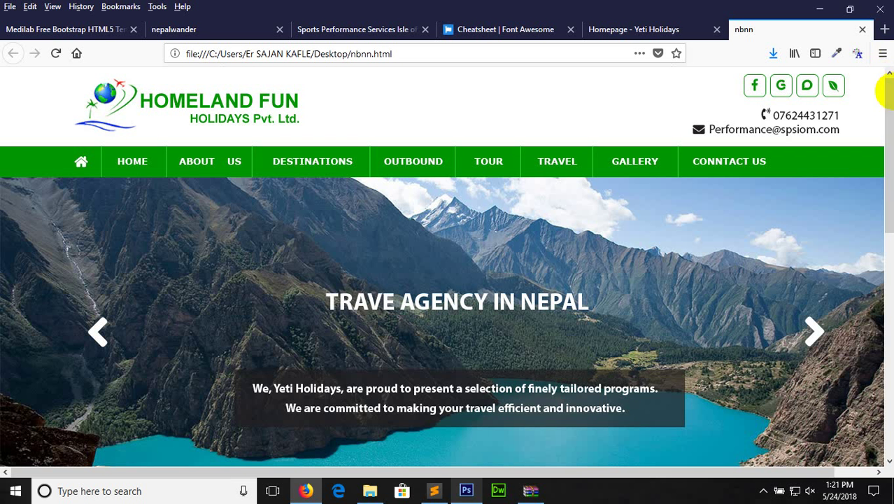
click(889, 91)
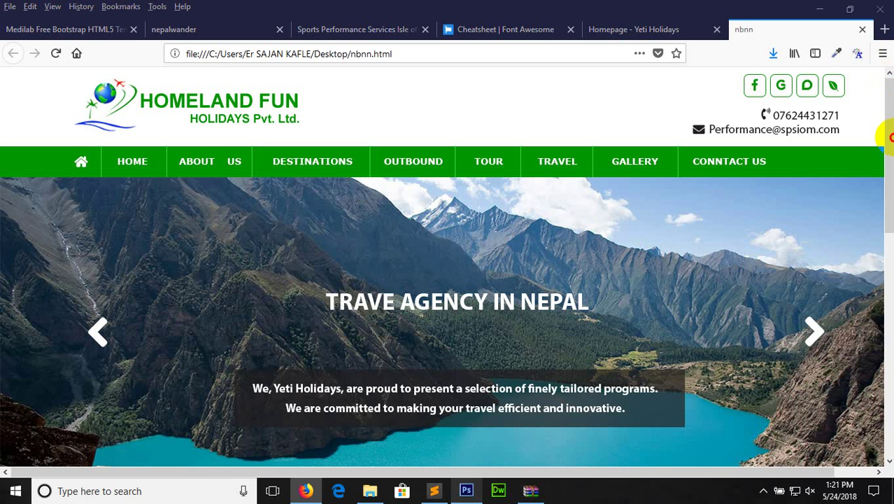
click(890, 168)
drag(890, 168, 888, 73)
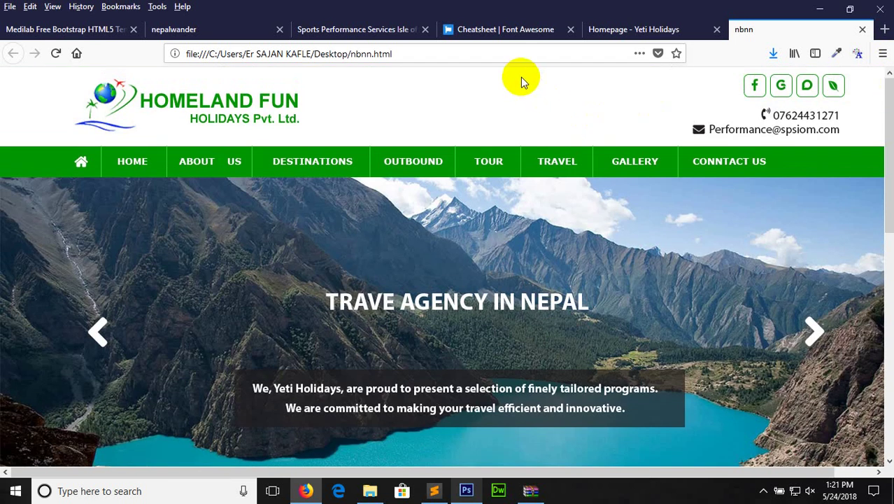
click(504, 60)
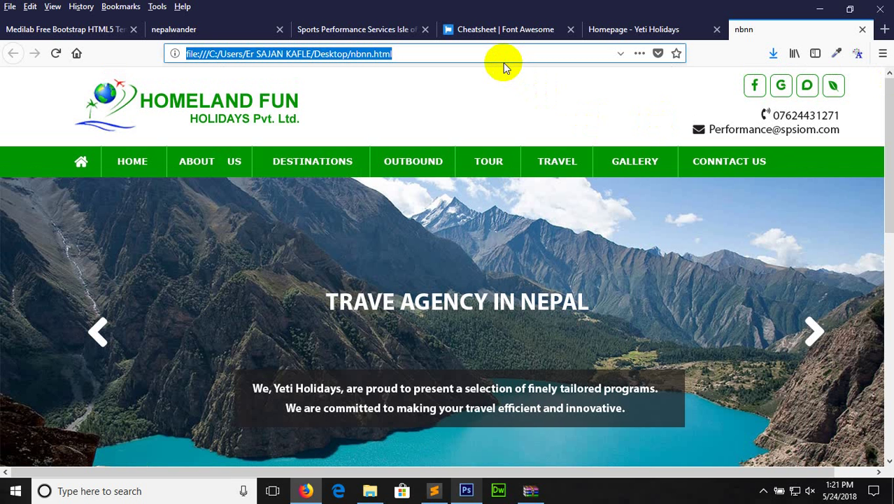
text(themeforest.net)
key(Return)
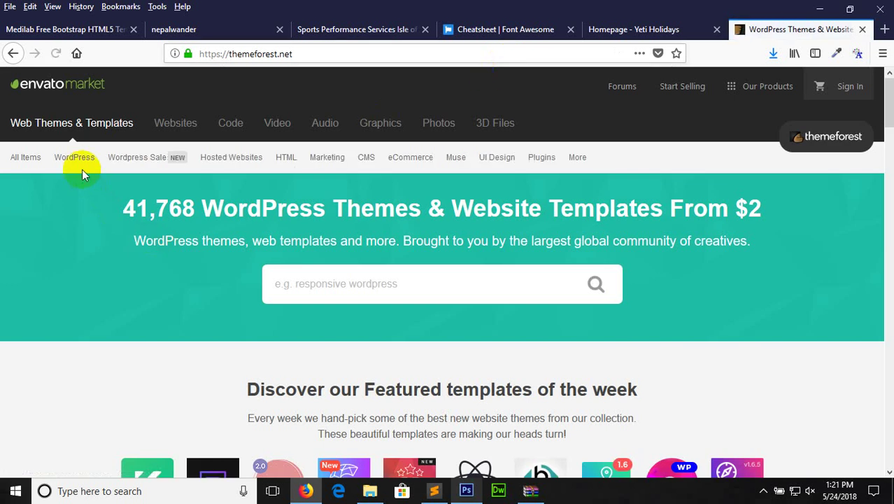
Browse HTML > Corporate templates, pick Maks, and launch its live preview
mouse_move(289, 160)
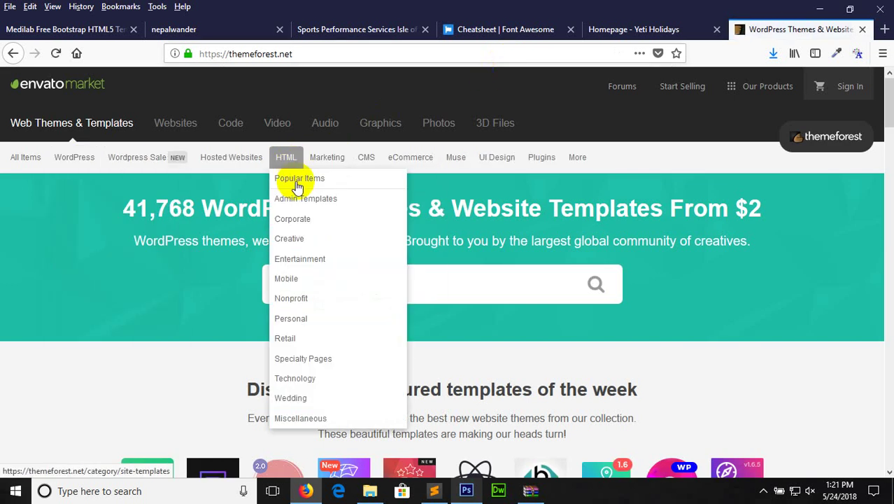
click(300, 222)
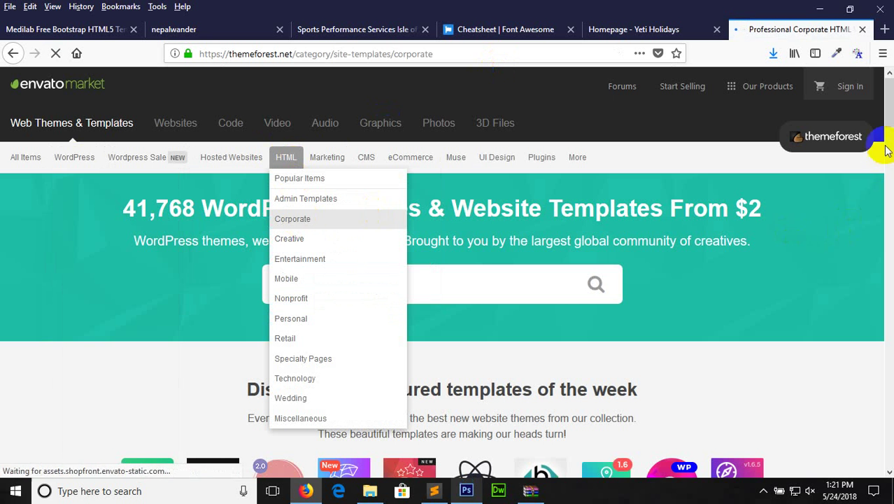
scroll(887, 98, down, 3)
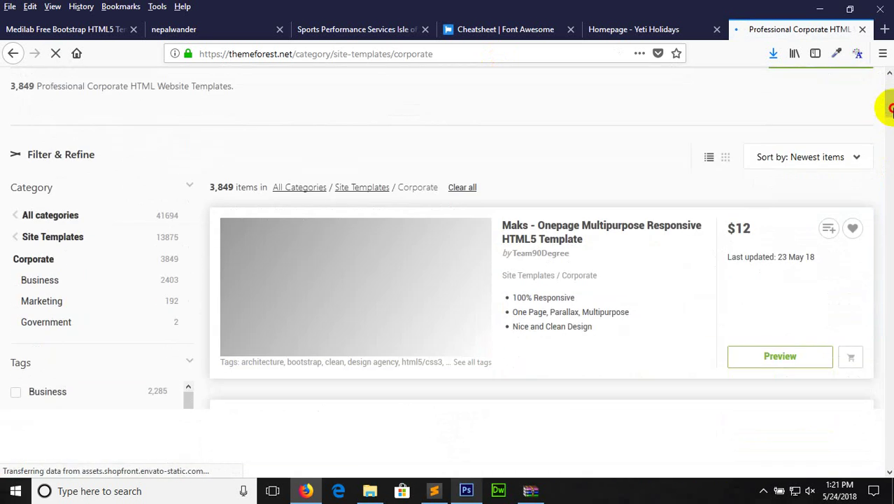
drag(889, 109, 889, 105)
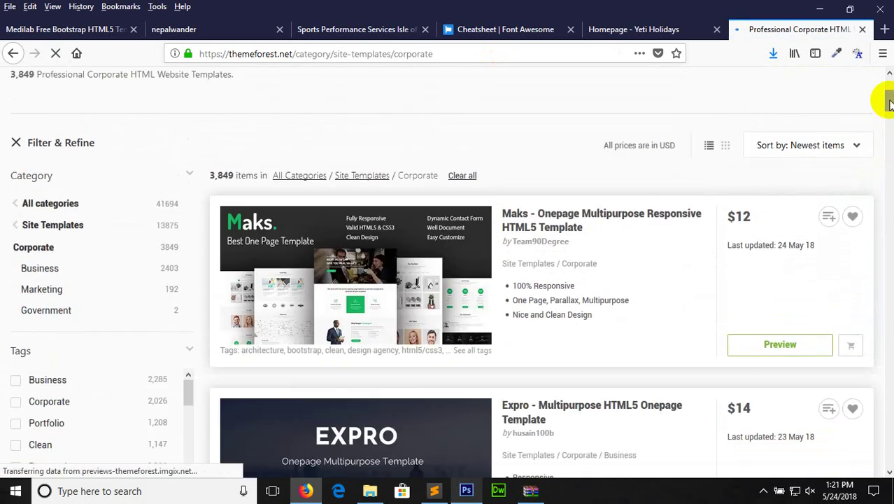
click(481, 239)
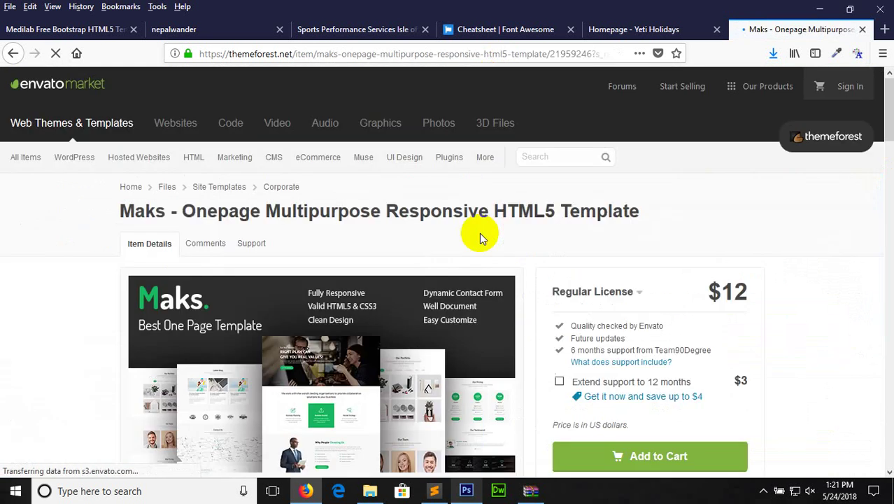
click(429, 290)
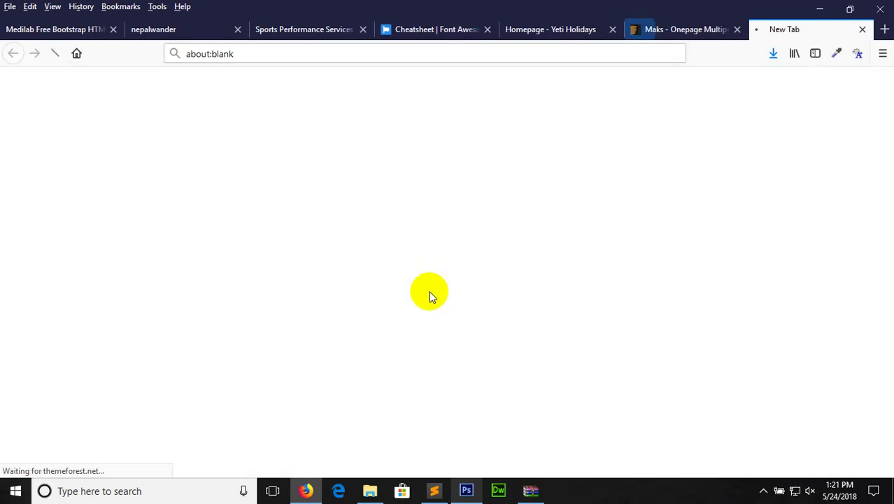
click(681, 22)
click(797, 31)
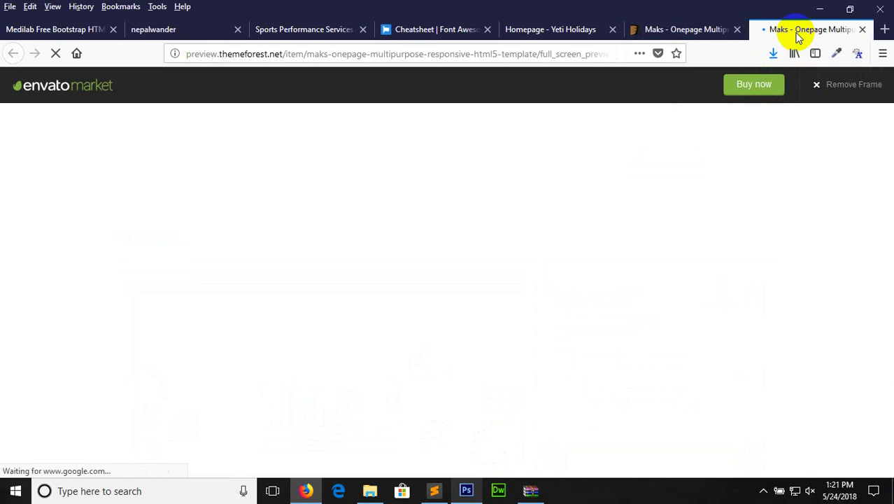
Remove the marketplace frame, view the hero image sl-1.jpg full-size, then close that tab
click(850, 89)
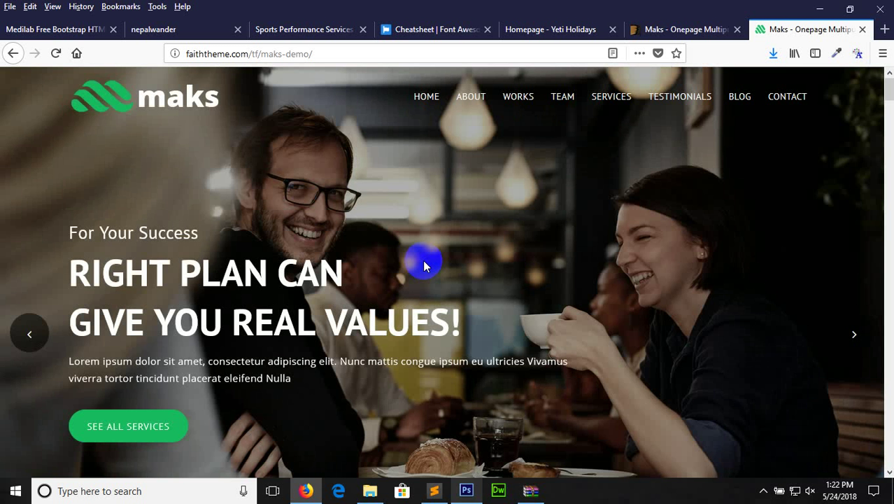
right_click(424, 252)
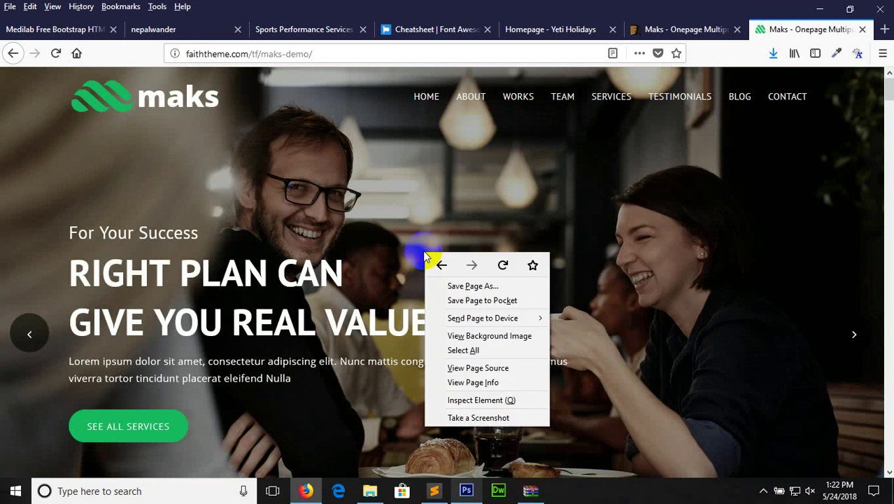
click(485, 336)
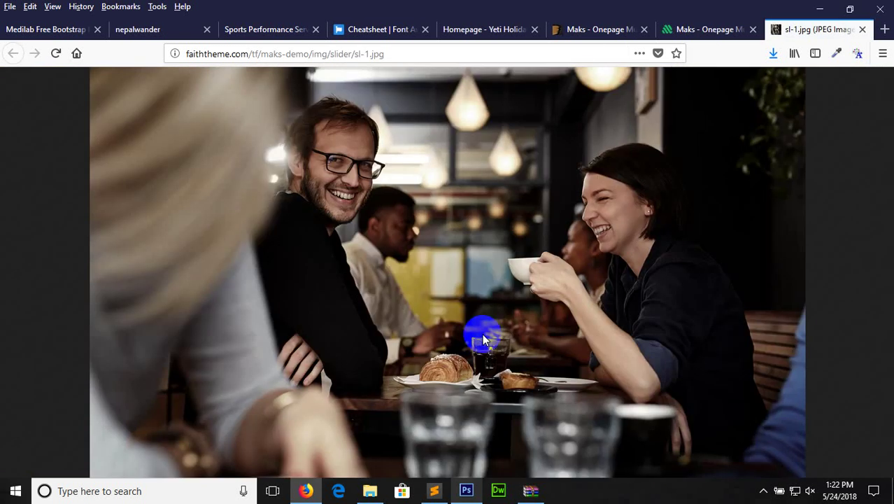
click(698, 32)
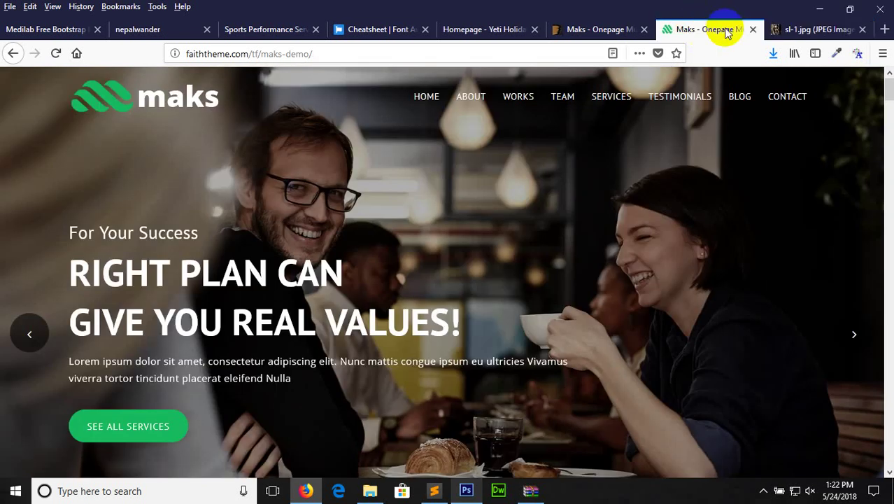
click(777, 37)
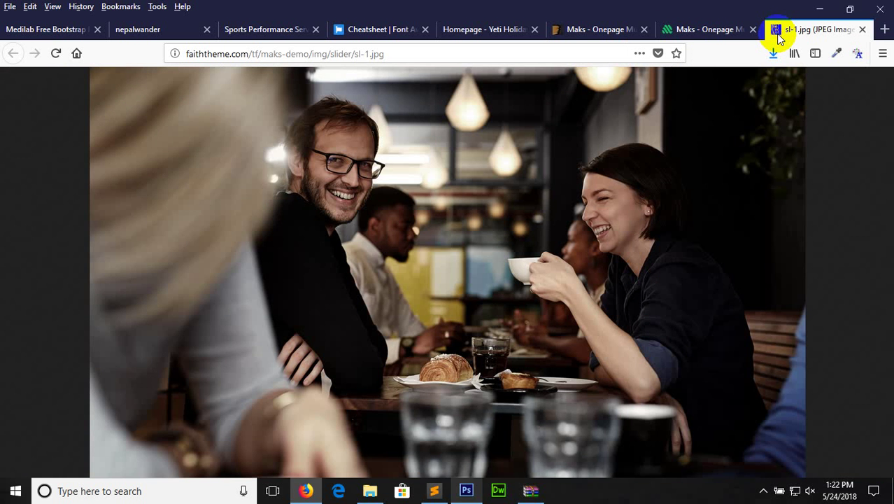
click(863, 30)
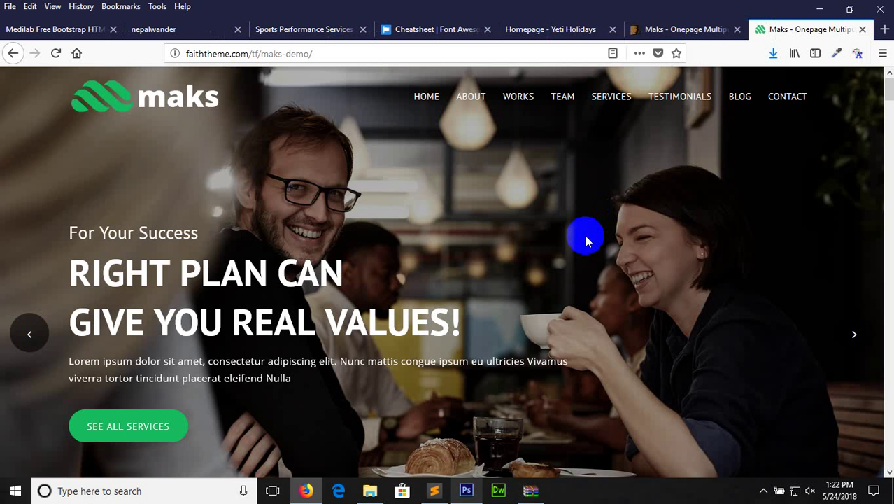
click(855, 334)
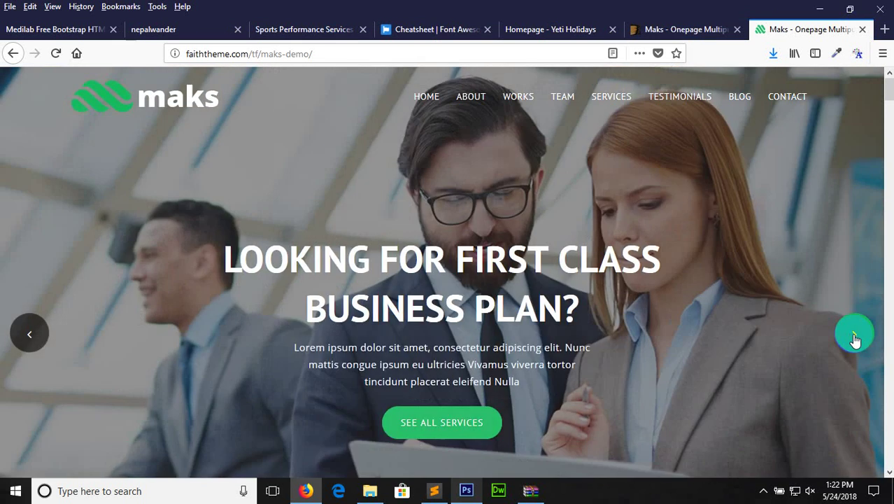
click(855, 334)
click(855, 335)
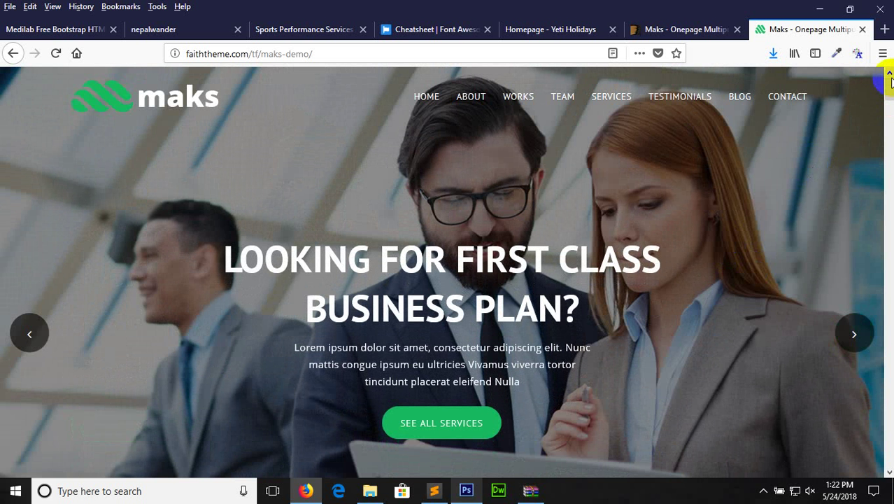
scroll(890, 83, down, 1)
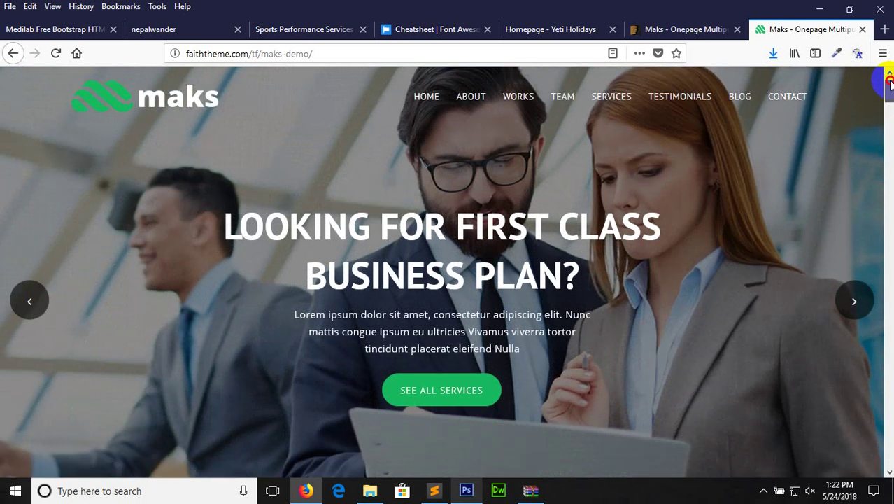
scroll(890, 83, down, 2)
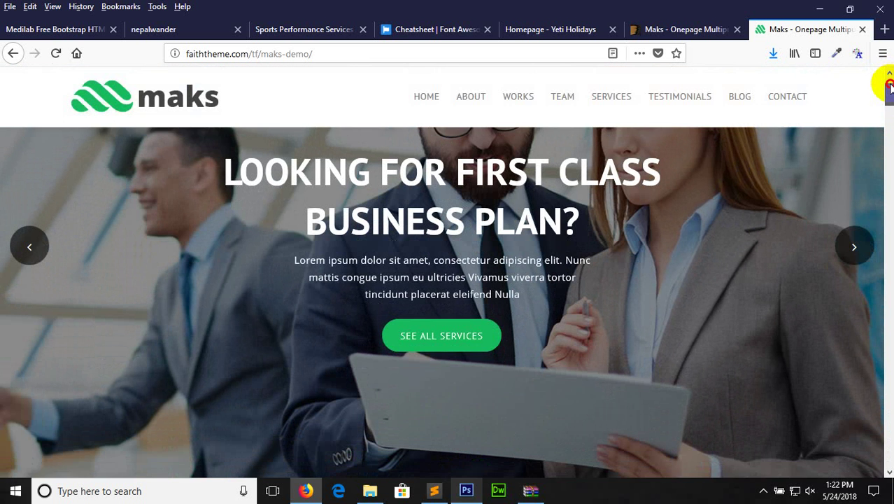
scroll(889, 79, up, 3)
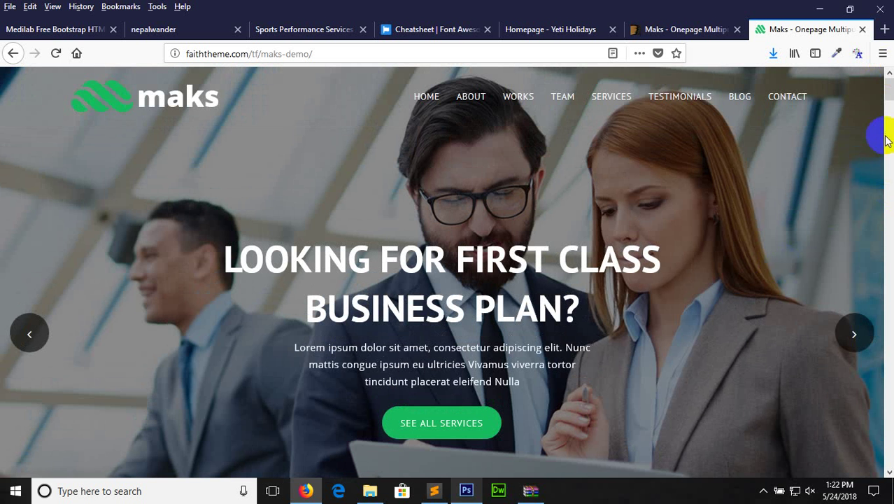
drag(889, 86, 889, 119)
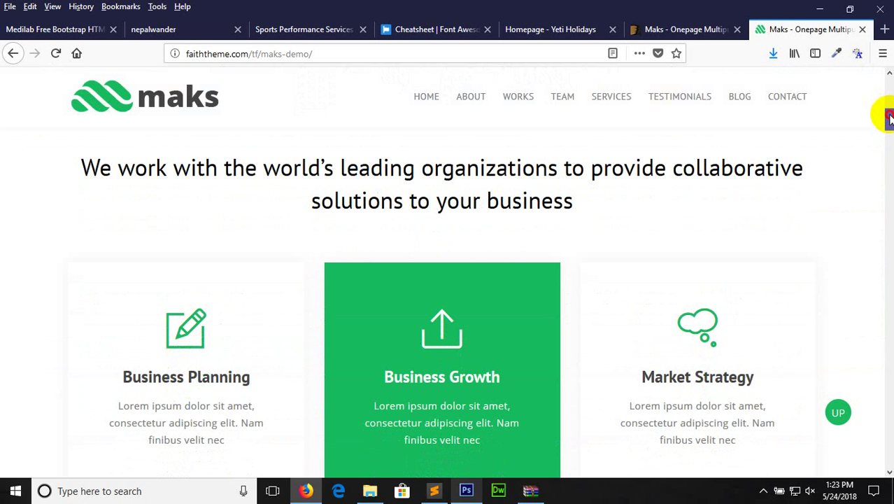
drag(890, 119, 890, 123)
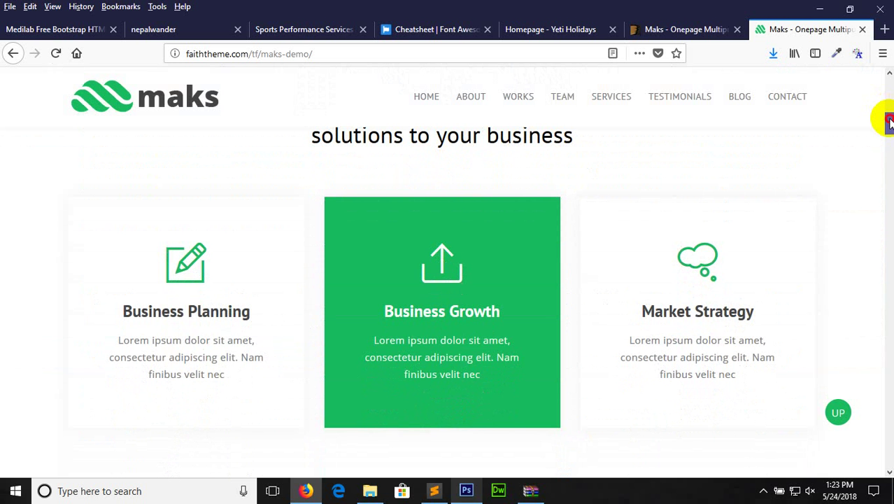
drag(890, 122, 890, 141)
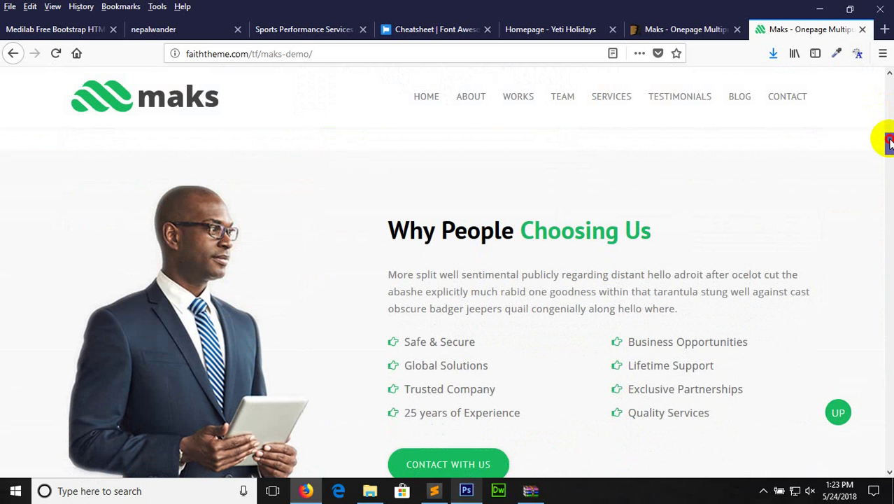
drag(889, 141, 889, 151)
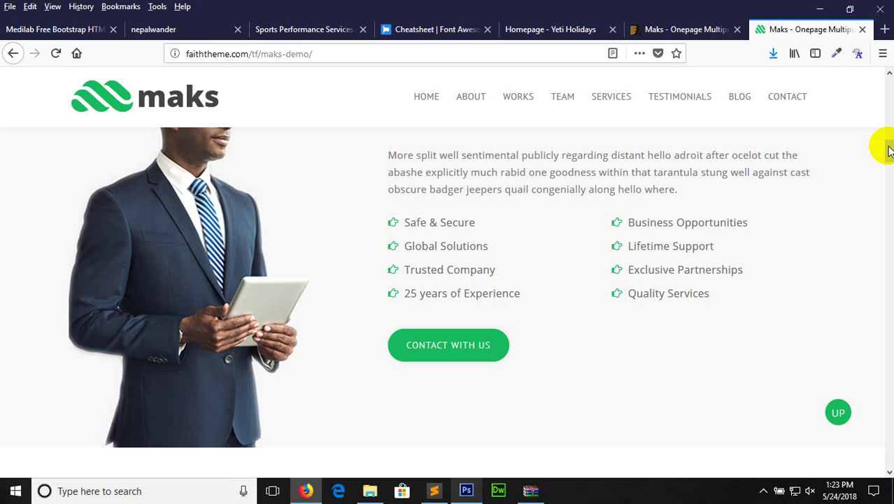
drag(890, 151, 891, 177)
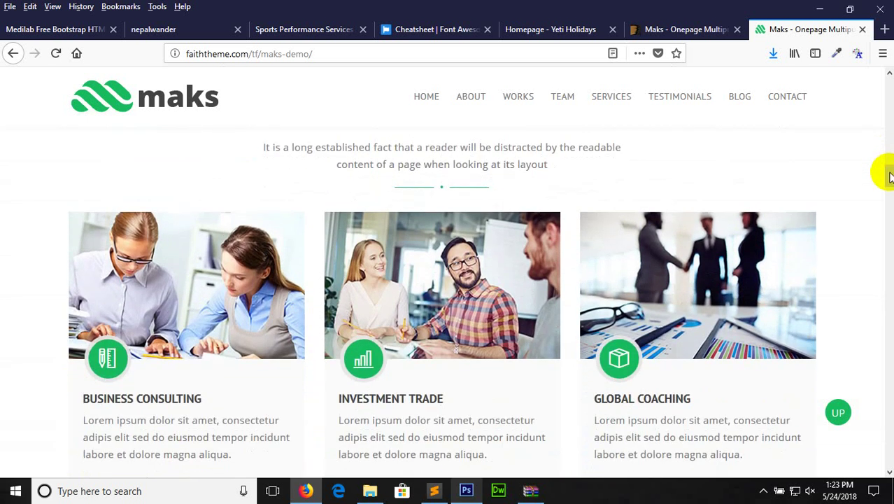
drag(891, 177, 890, 176)
mouse_move(891, 176)
mouse_down()
mouse_move(890, 206)
mouse_move(889, 184)
mouse_up()
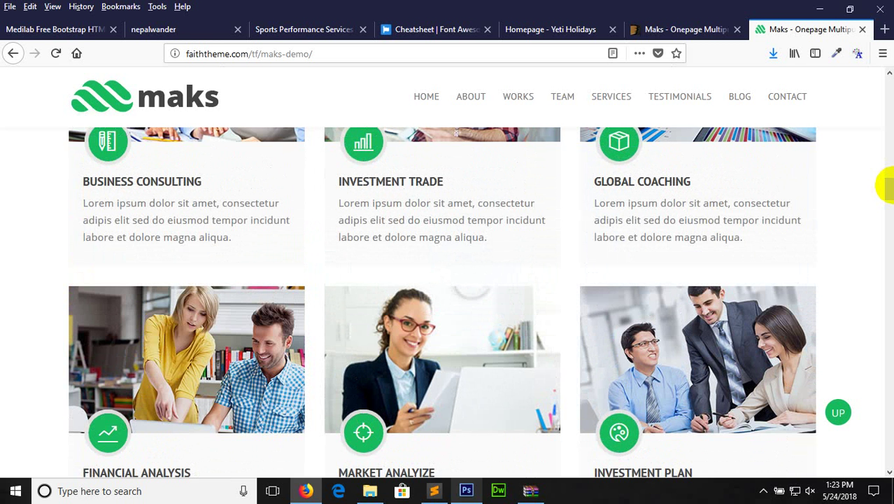
drag(887, 183, 876, 32)
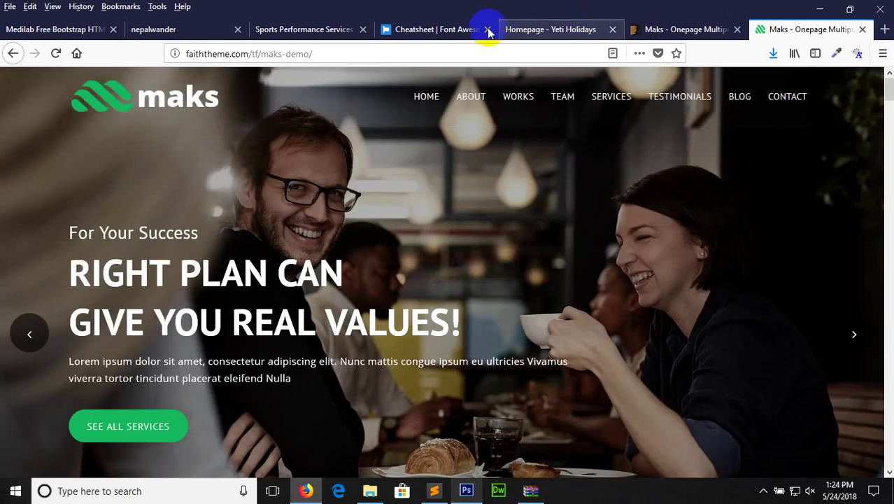
Open nbnn.html from the desktop, scroll through the preview, then return to nbnn.psd in Photoshop
click(524, 36)
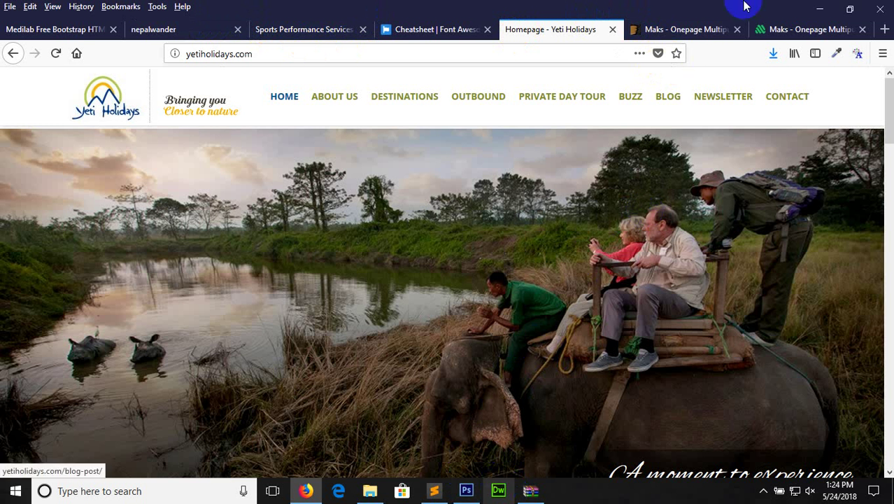
click(817, 8)
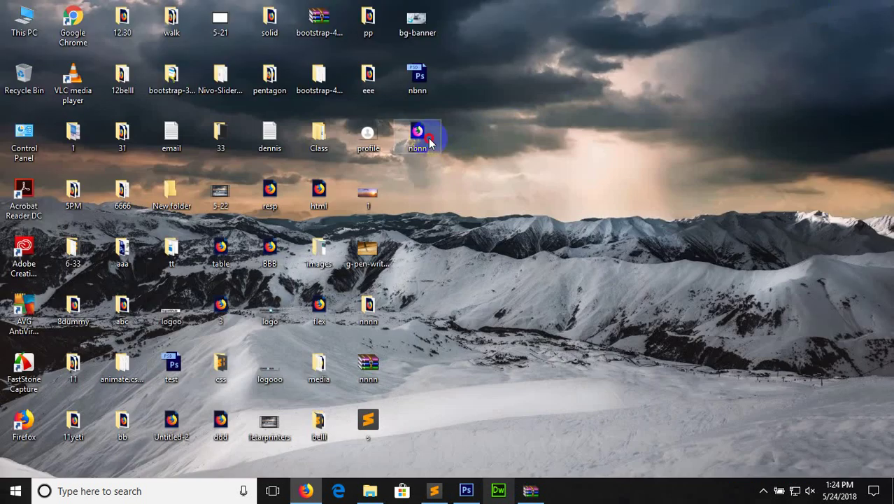
double_click(429, 139)
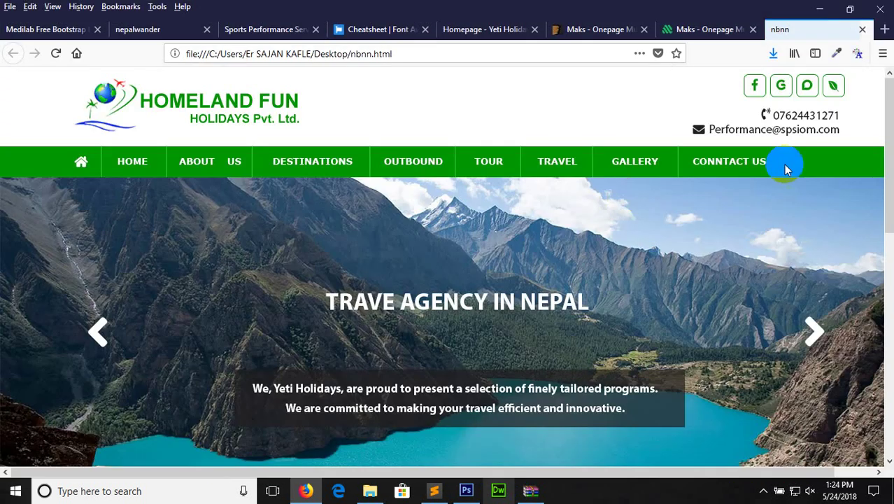
drag(883, 125, 891, 300)
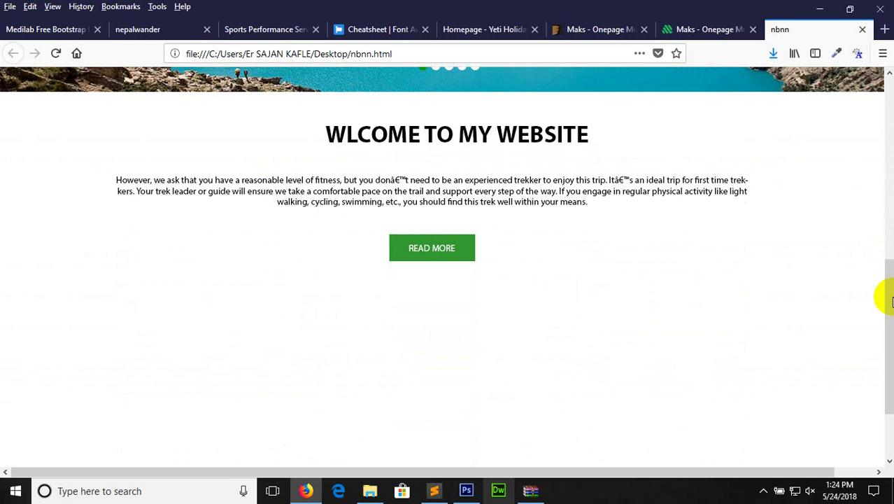
drag(888, 301, 884, 97)
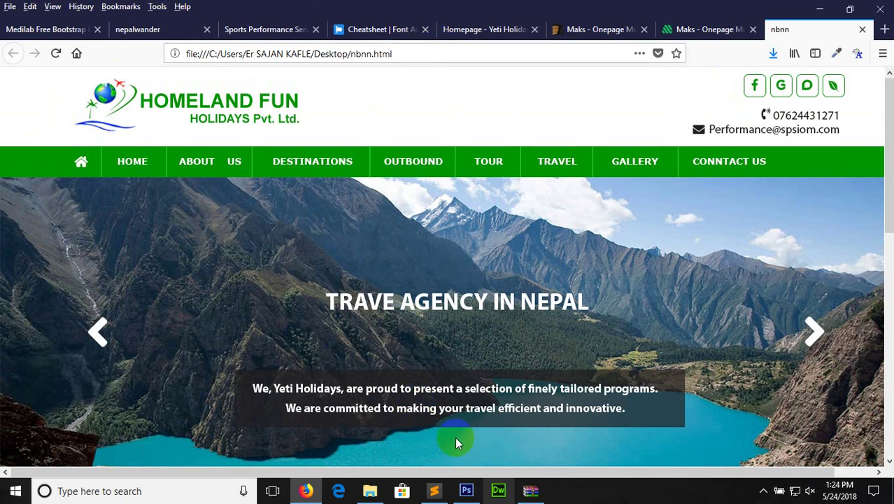
click(466, 491)
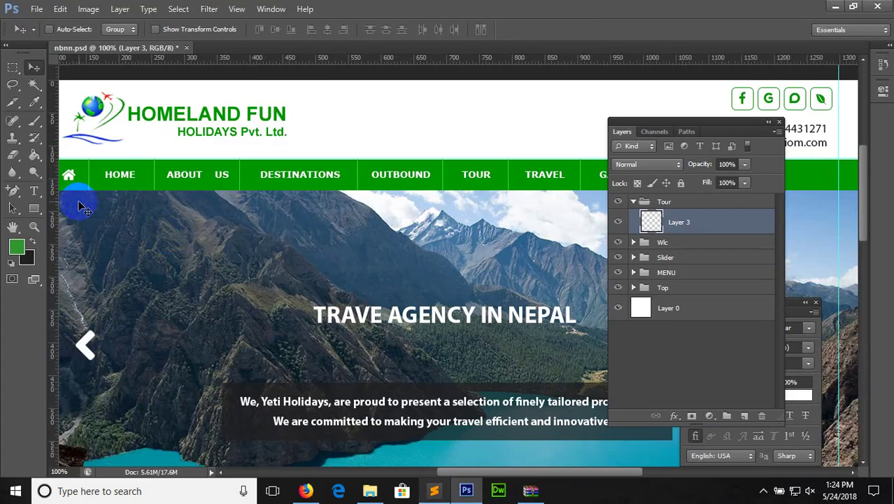
Zoom out and place a horizontal guide at 54 px and a vertical guide at 140.9 px
key(ctrl+minus)
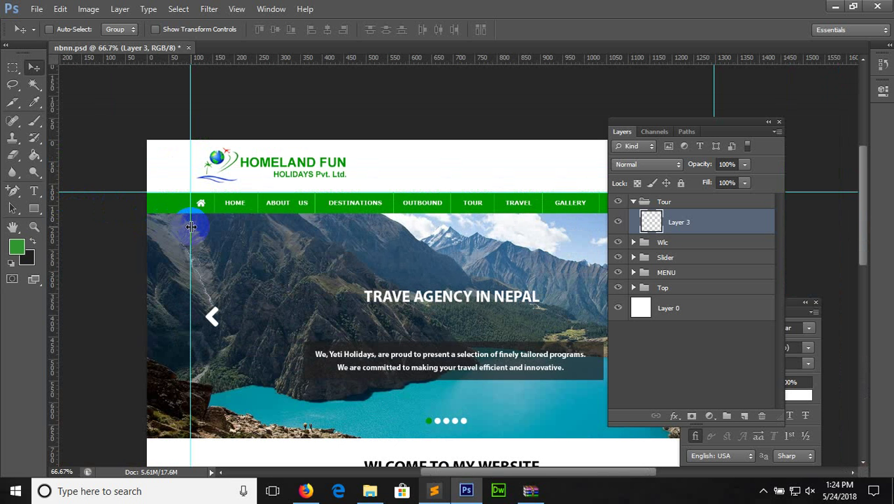
drag(53, 105, 305, 135)
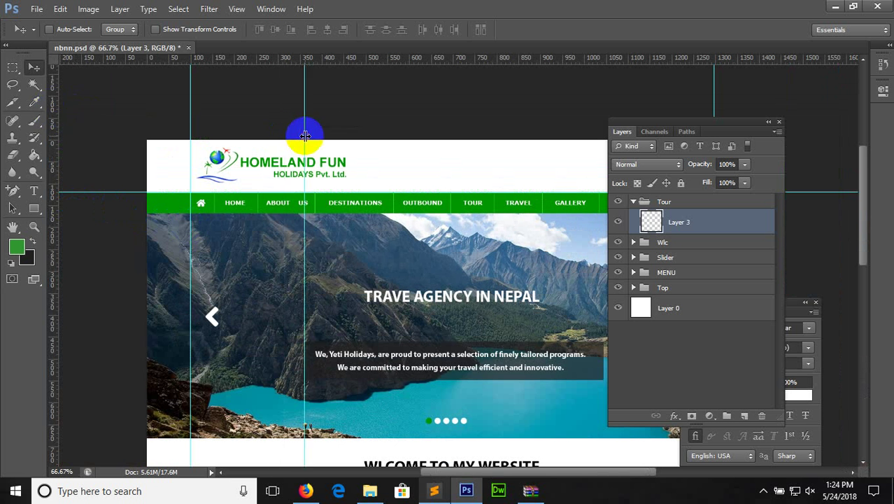
drag(385, 55, 387, 164)
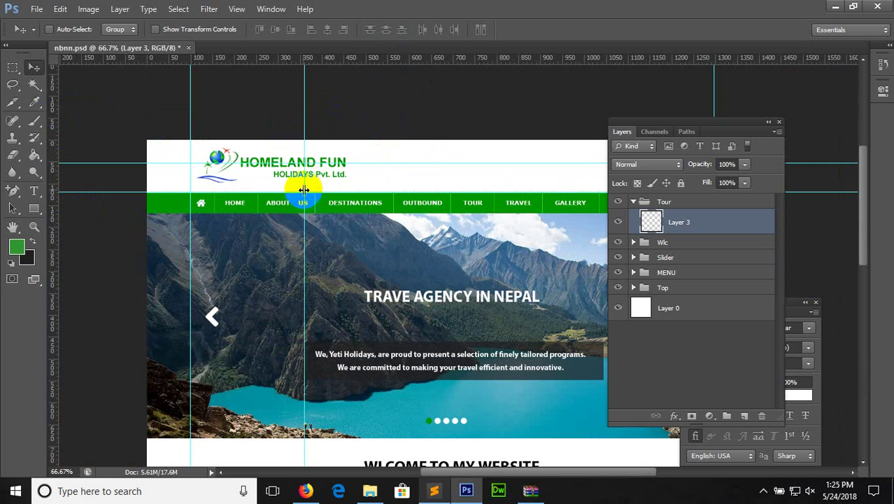
drag(305, 190, 209, 198)
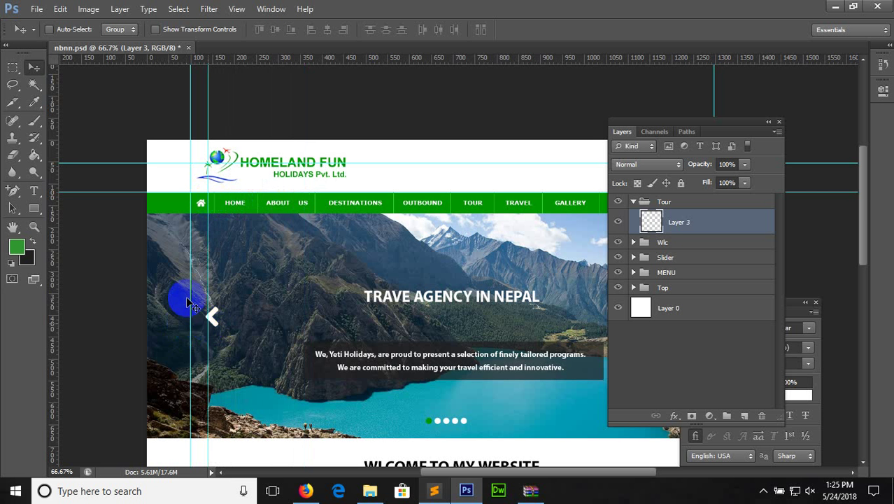
Measure small areas with the Rectangular Marquee, deselect, and save nbnn.psd
click(13, 67)
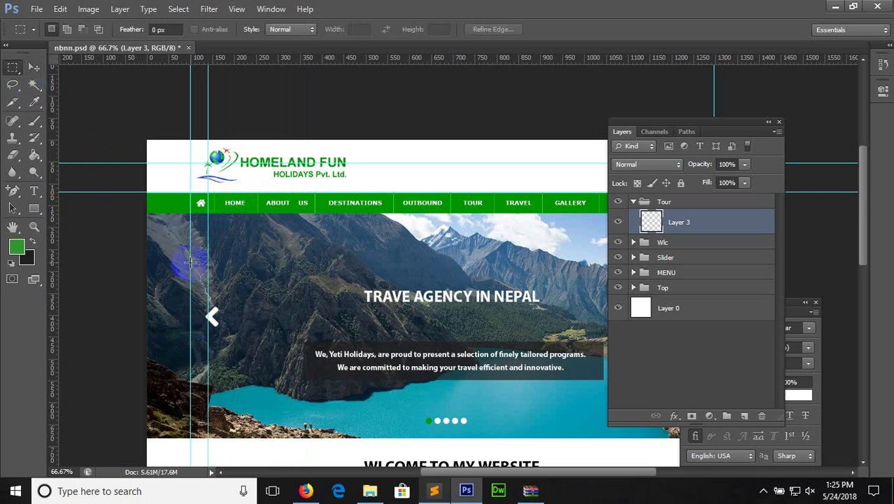
drag(189, 261, 208, 273)
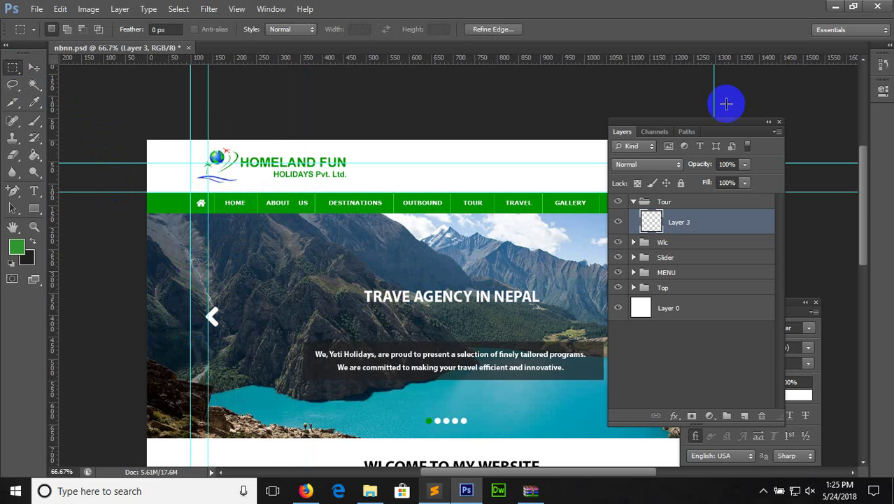
drag(732, 127, 468, 176)
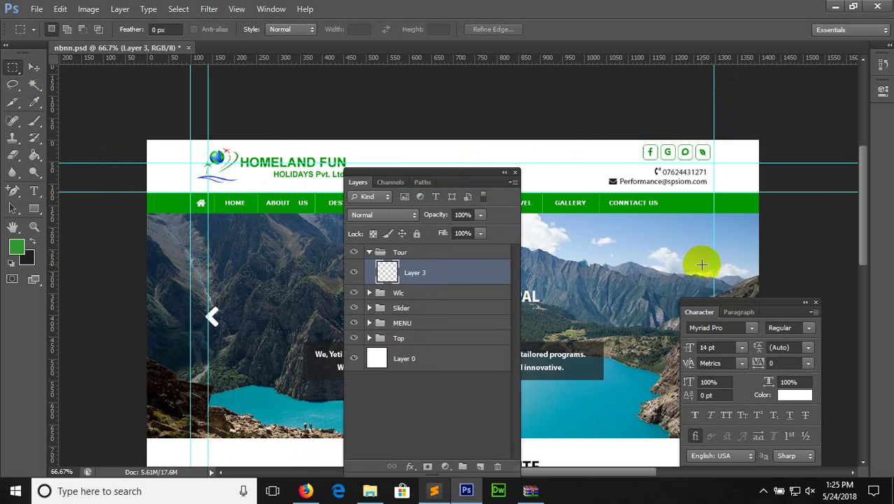
drag(710, 265, 691, 248)
click(691, 244)
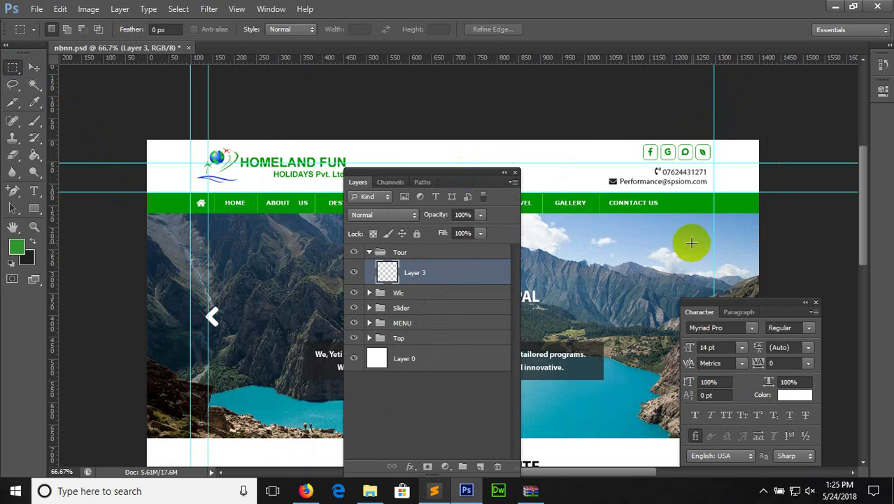
drag(859, 176, 867, 212)
key(ctrl+s)
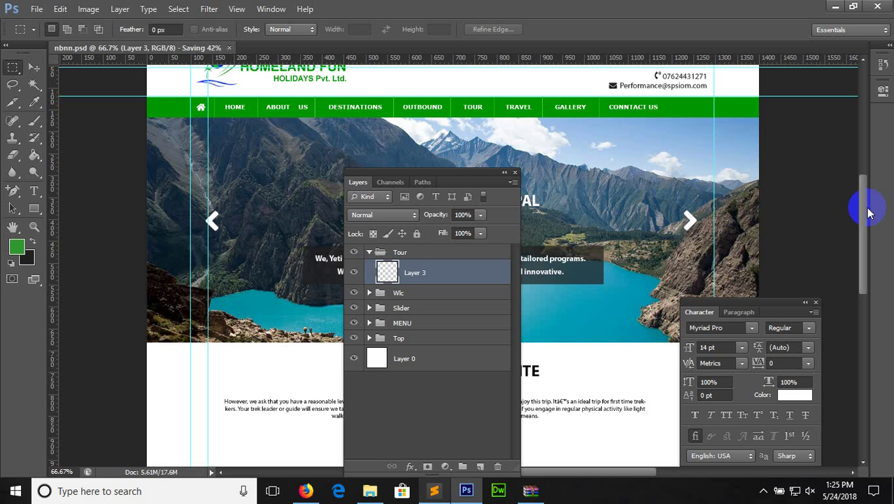